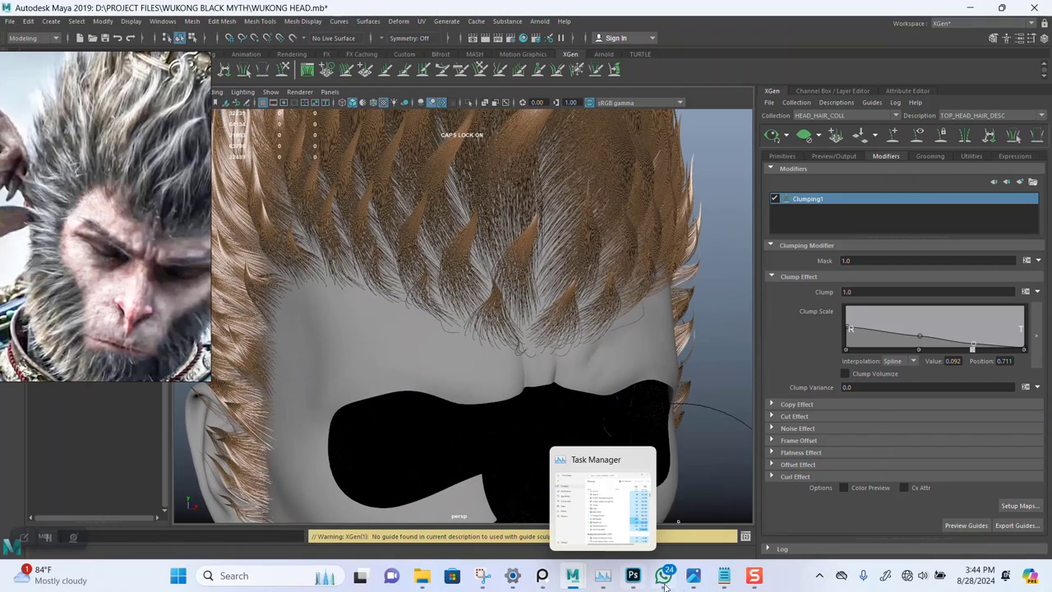
Step: Try a Clump value of 0.5 on the Clumping1 modifier and examine the hair from several angles
double_click(848, 292)
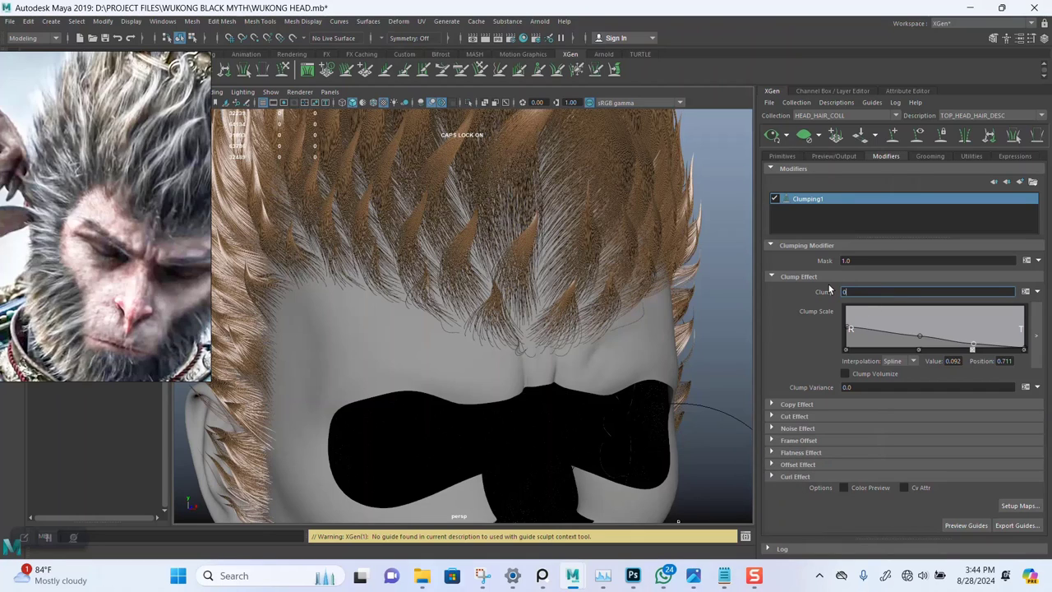
key(Return)
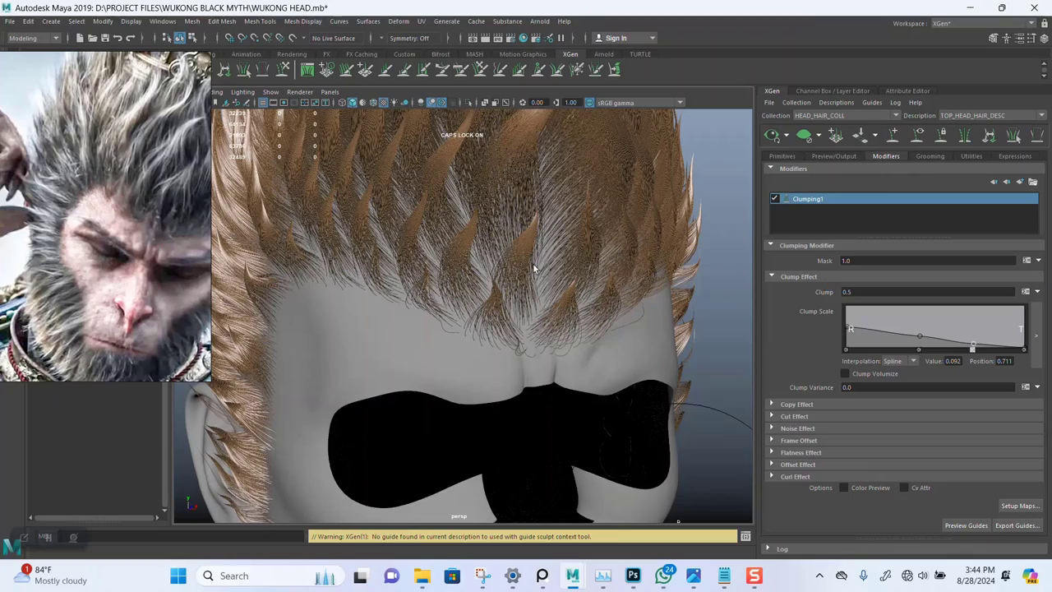
alt+right_drag(552, 285, 523, 293)
alt+drag(524, 292, 529, 321)
alt+middle_drag(530, 322, 530, 407)
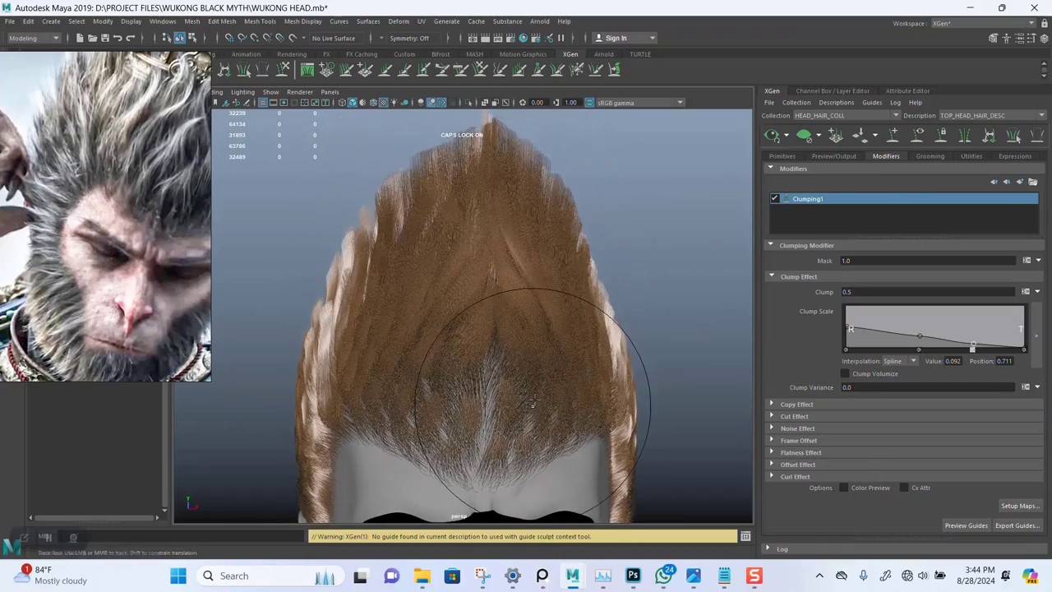
alt+drag(533, 322, 569, 308)
alt+right_drag(570, 307, 565, 375)
alt+drag(563, 374, 591, 319)
alt+right_drag(591, 319, 674, 282)
Step: Copy the cut modifier expression rand(0.0,0.2)*$cLength from the wecht.txt notes in Notepad and return to Maya
click(863, 293)
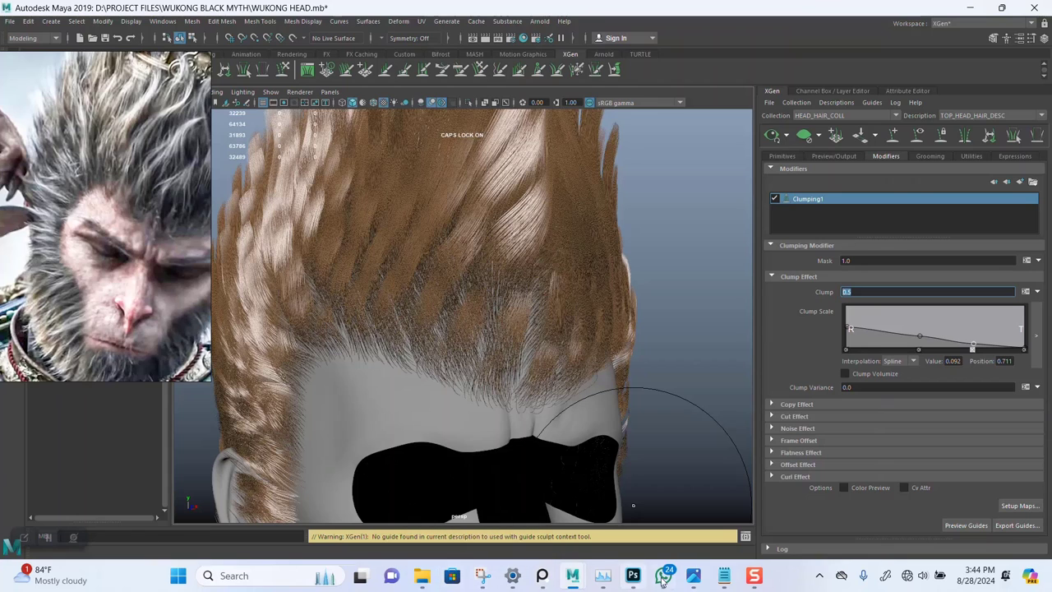
click(723, 575)
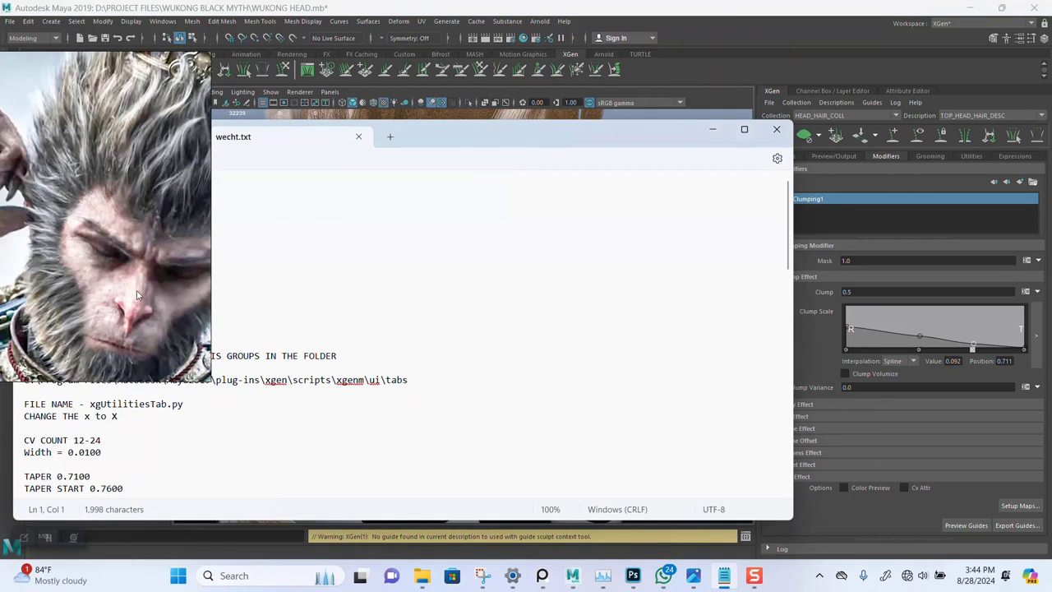
drag(491, 143, 557, 148)
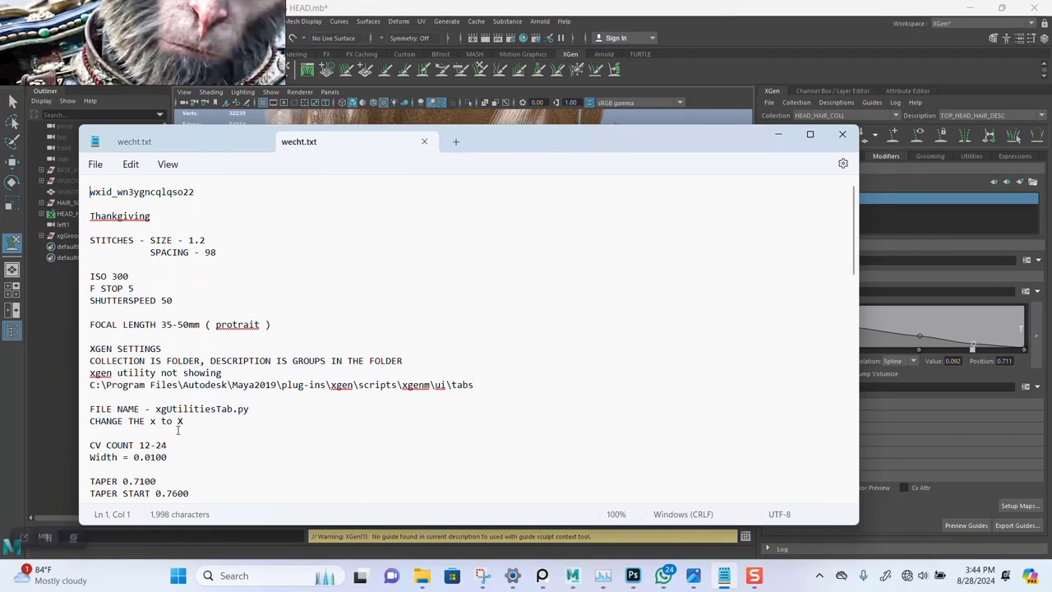
scroll(197, 423, down, 3)
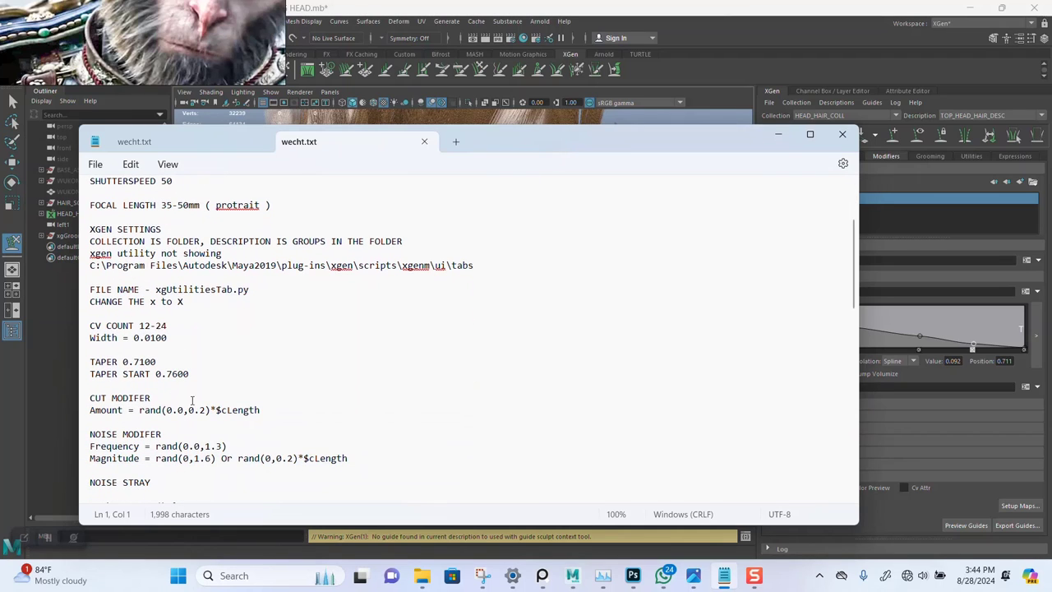
drag(271, 410, 139, 413)
key(ctrl+c)
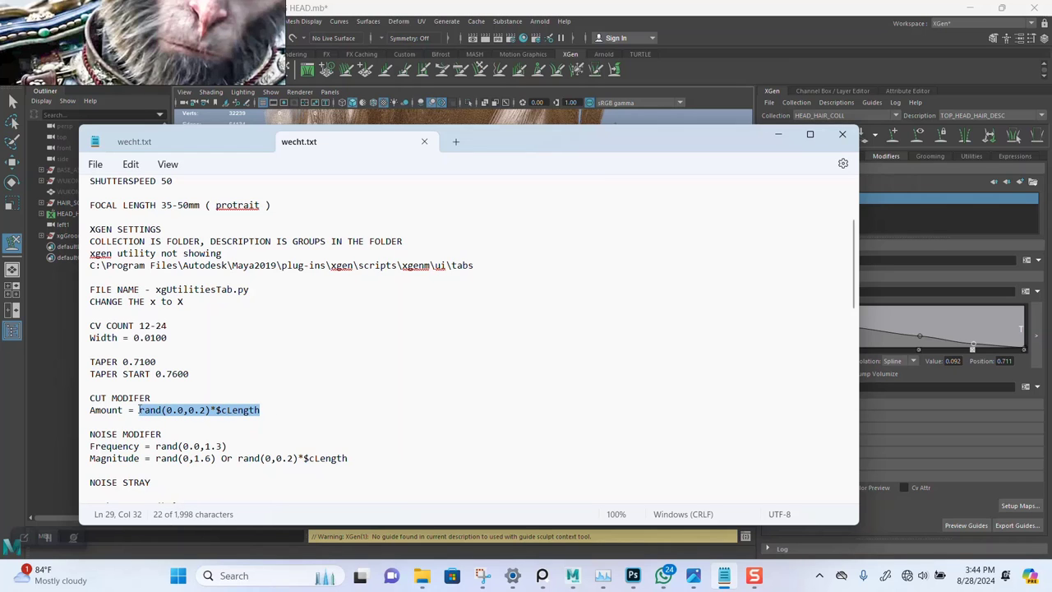
click(778, 134)
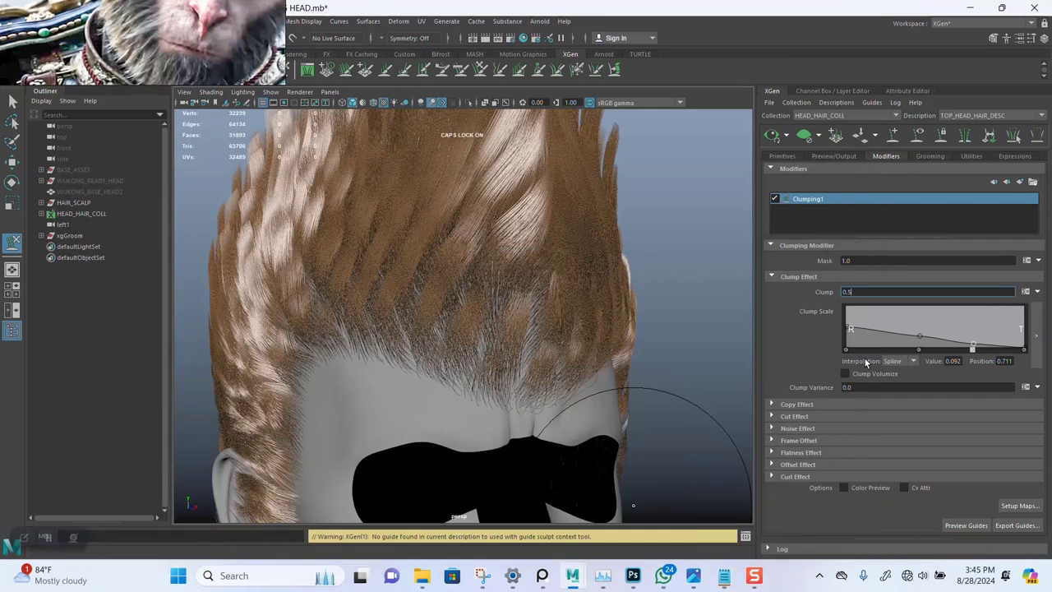
Step: Paste the copied expression as the Clump value and edit it to rand(0.8,1)*$cLength
key(ctrl+v)
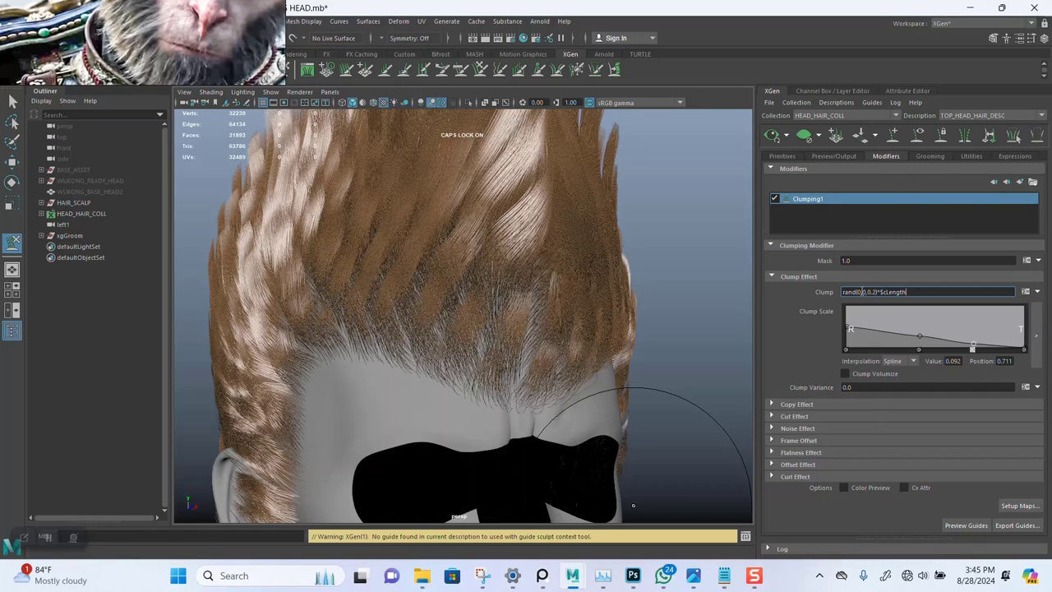
click(866, 291)
text(5)
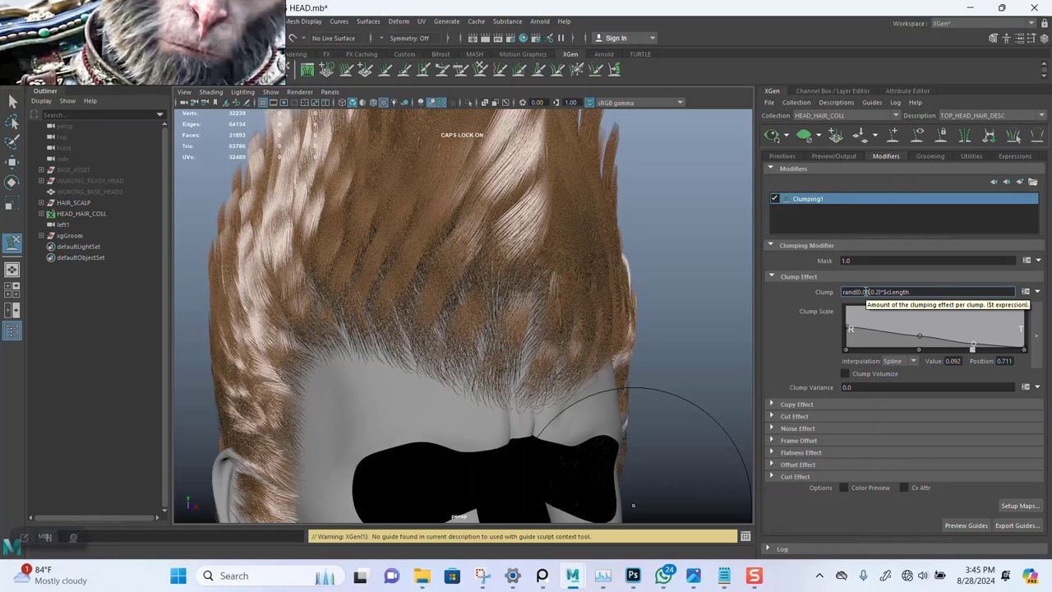
key(BackSpace)
text(8)
key(BackSpace)
key(BackSpace)
key(BackSpace)
text(.8)
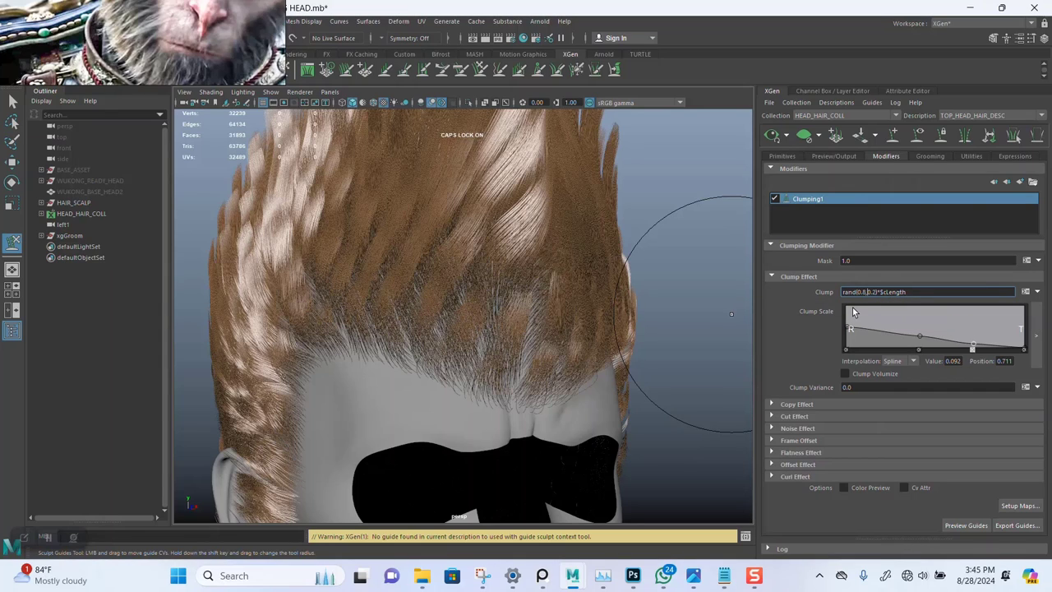
key(BackSpace)
key(BackSpace)
key(BackSpace)
text(1)
key(Return)
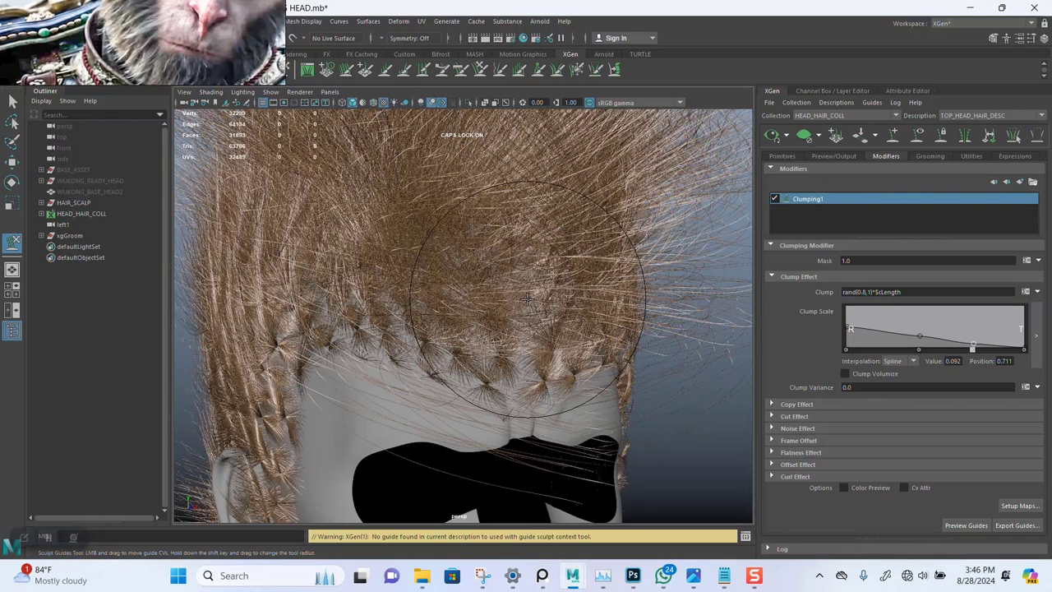
Step: Remove the *$cLength factor from the Clump expression, leaving rand(0.8,1)
alt+drag(499, 347, 469, 328)
alt+drag(489, 288, 490, 334)
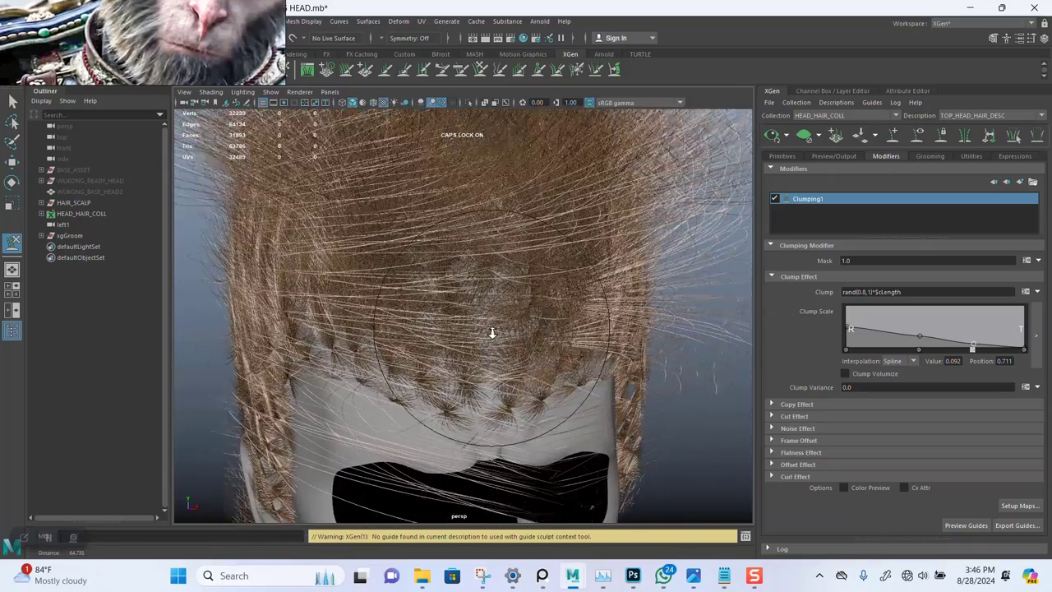
alt+right_drag(723, 290, 745, 282)
click(913, 291)
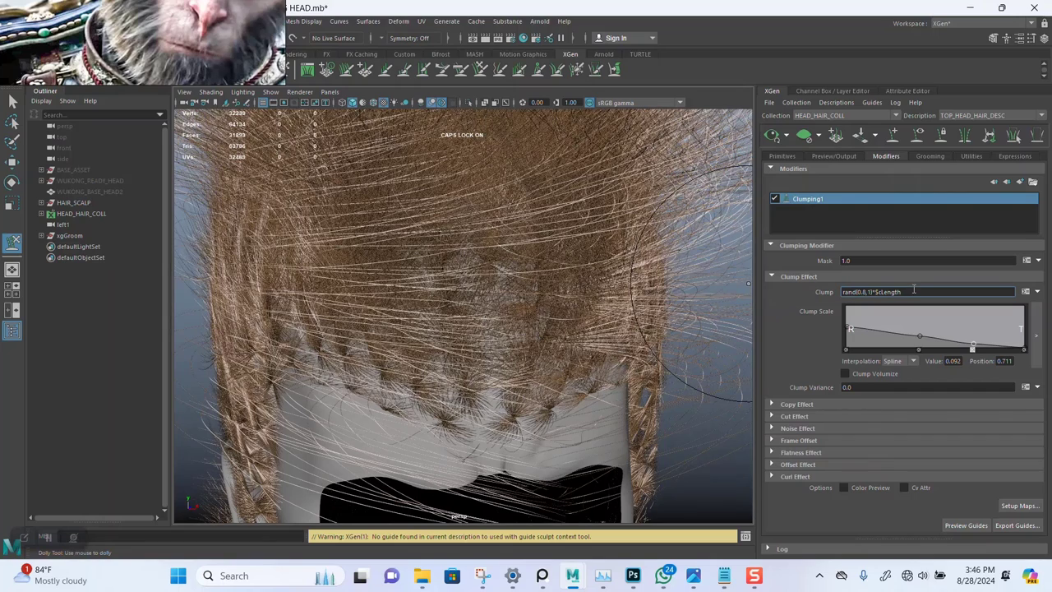
key(BackSpace)
key(BackSpace)
key(BackSpace)
key(Return)
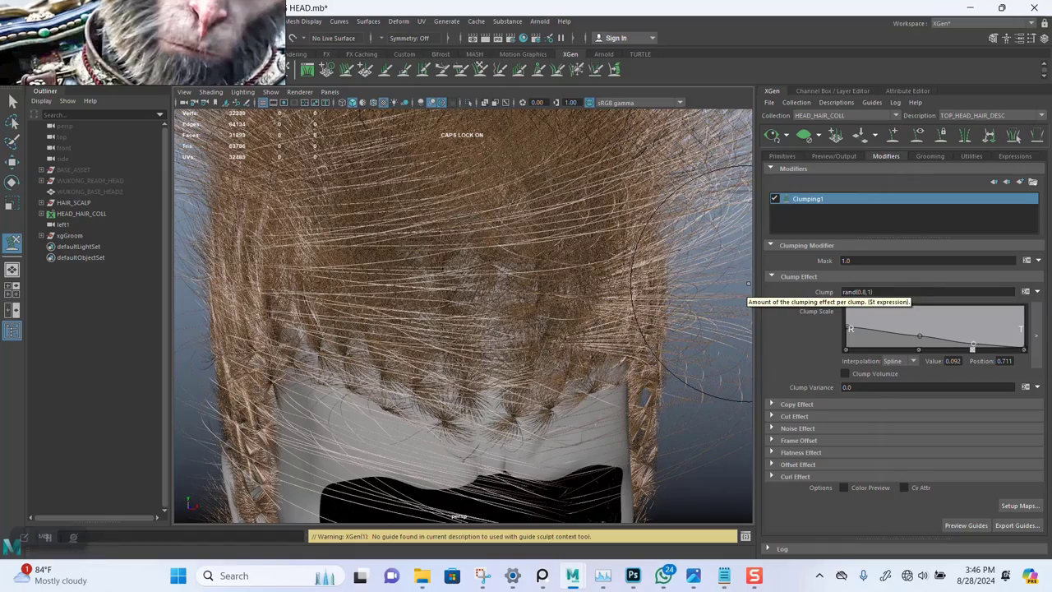
Step: Try rand(0.85,1) as the Clump expression after checking the hair tips up close
alt+drag(526, 271, 443, 301)
alt+right_drag(485, 302, 543, 316)
alt+drag(501, 321, 548, 329)
alt+right_drag(545, 330, 423, 265)
alt+middle_drag(469, 289, 481, 341)
mouse_move(488, 275)
alt+mouse_down()
mouse_move(519, 270)
mouse_move(477, 253)
mouse_move(503, 280)
alt+mouse_up()
mouse_move(503, 279)
alt+right_down()
mouse_move(509, 340)
mouse_move(546, 327)
mouse_move(510, 359)
alt+right_up()
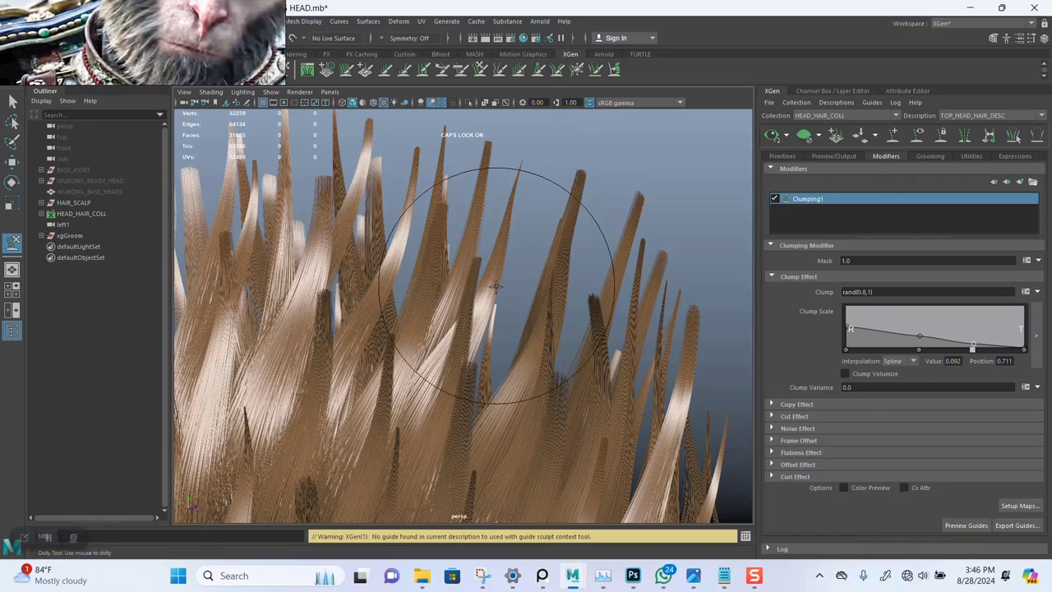
click(867, 292)
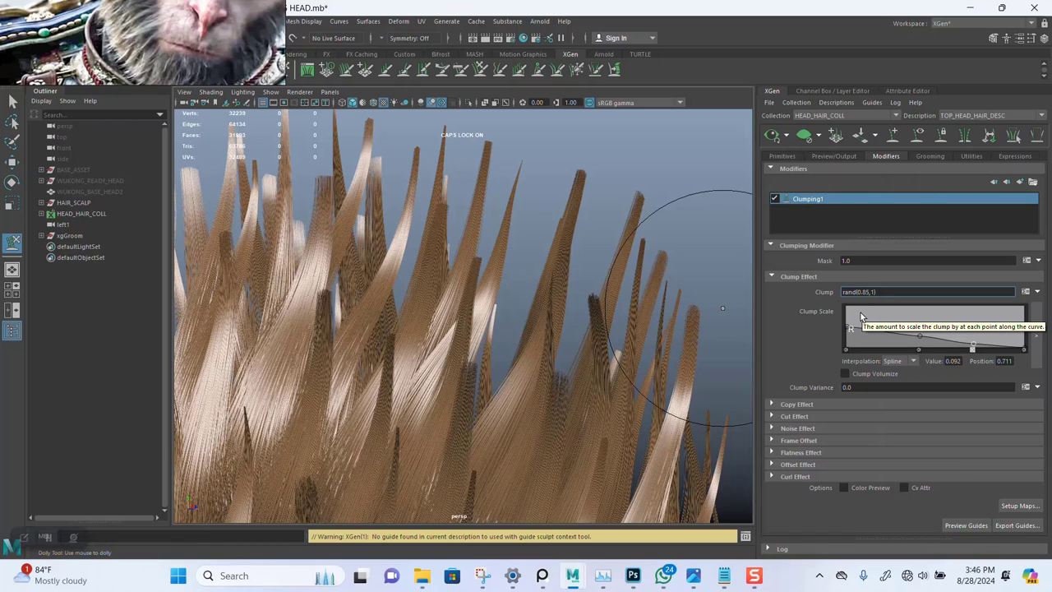
key(Return)
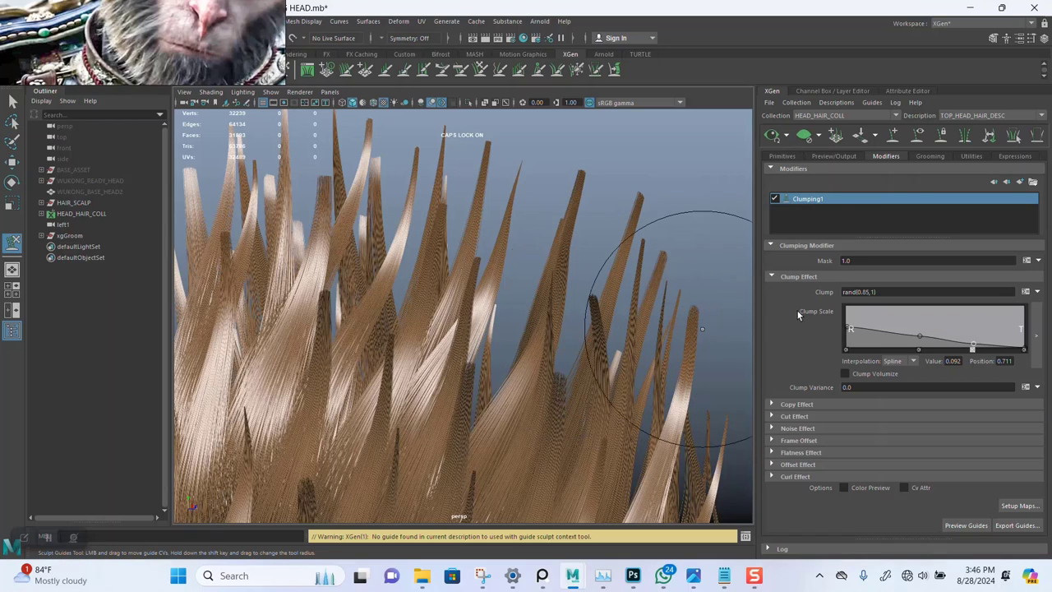
Step: Set the Clump expression to rand(0.95,1)
click(868, 292)
key(BackSpace)
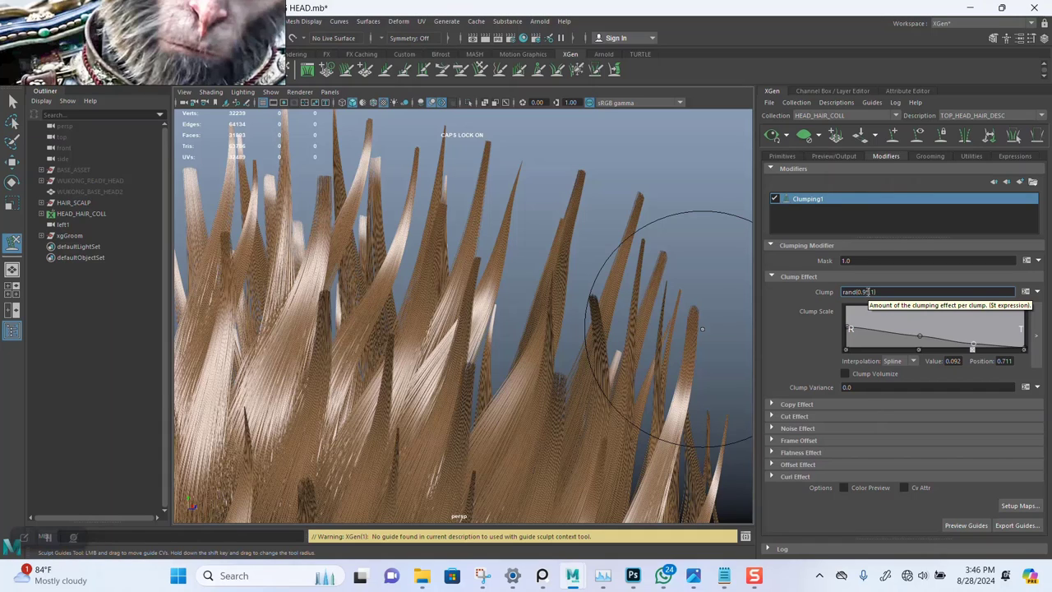
click(867, 292)
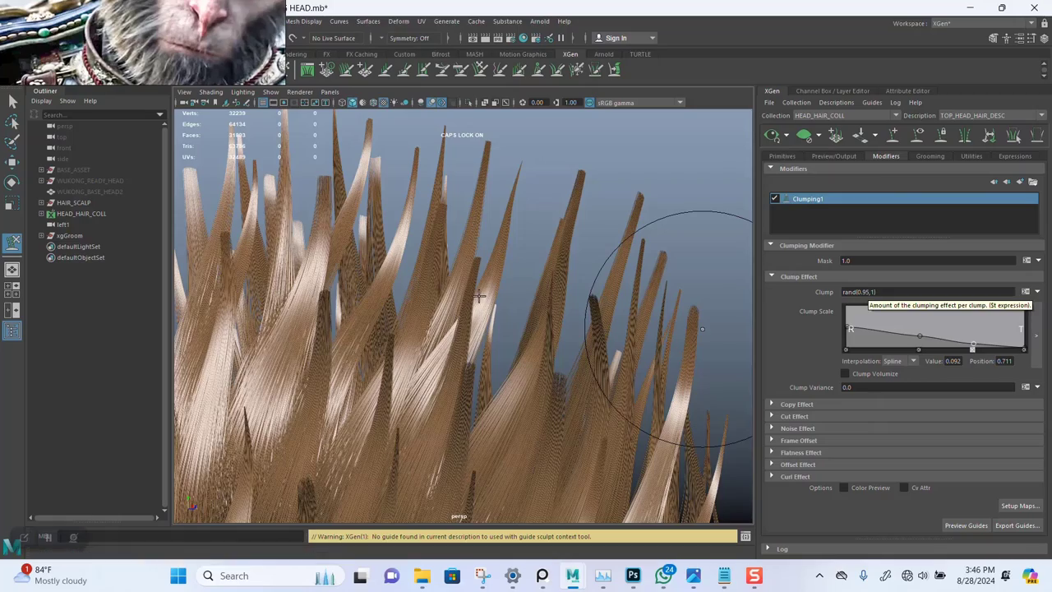
Step: Copy the Clump expression rand(0.95,1) into the Mask value of the Clumping1 modifier
scroll(481, 271, down, 5)
alt+middle_drag(542, 407, 559, 294)
alt+drag(558, 295, 593, 346)
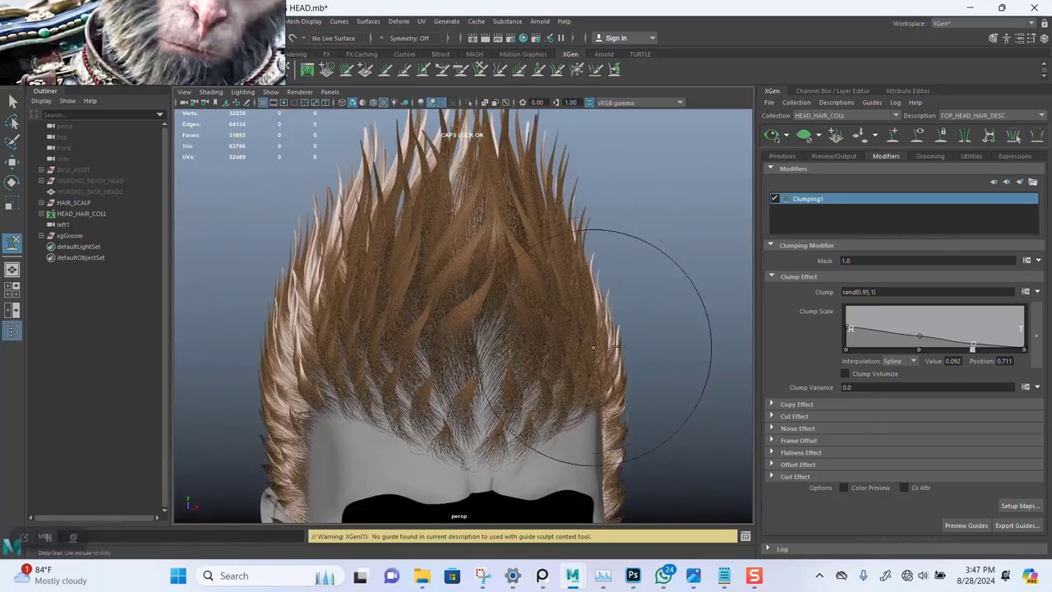
scroll(523, 335, up, 5)
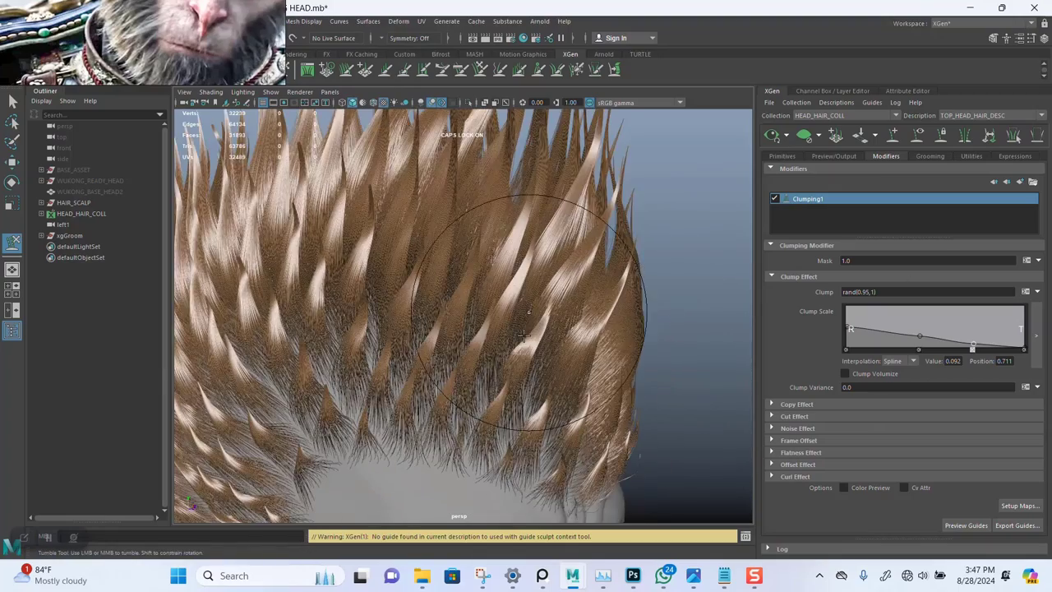
scroll(523, 335, up, 3)
click(845, 260)
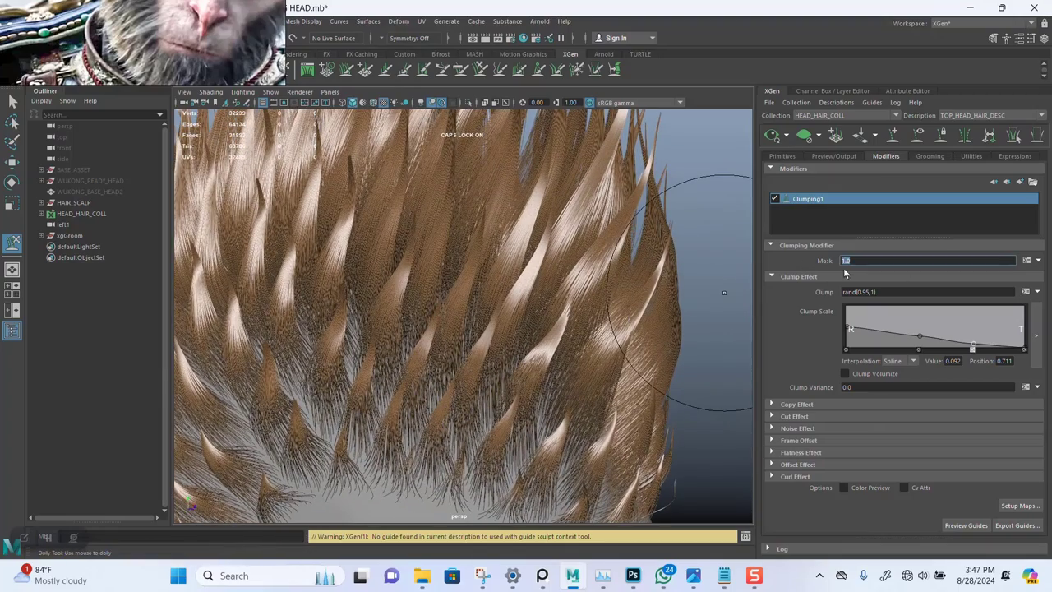
click(886, 292)
key(ctrl+c)
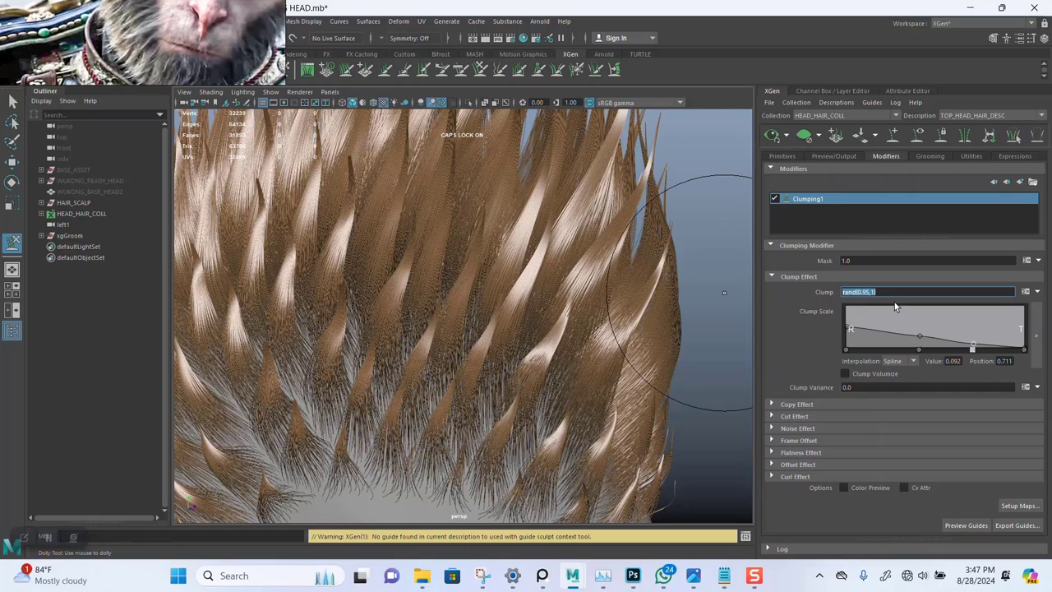
click(857, 260)
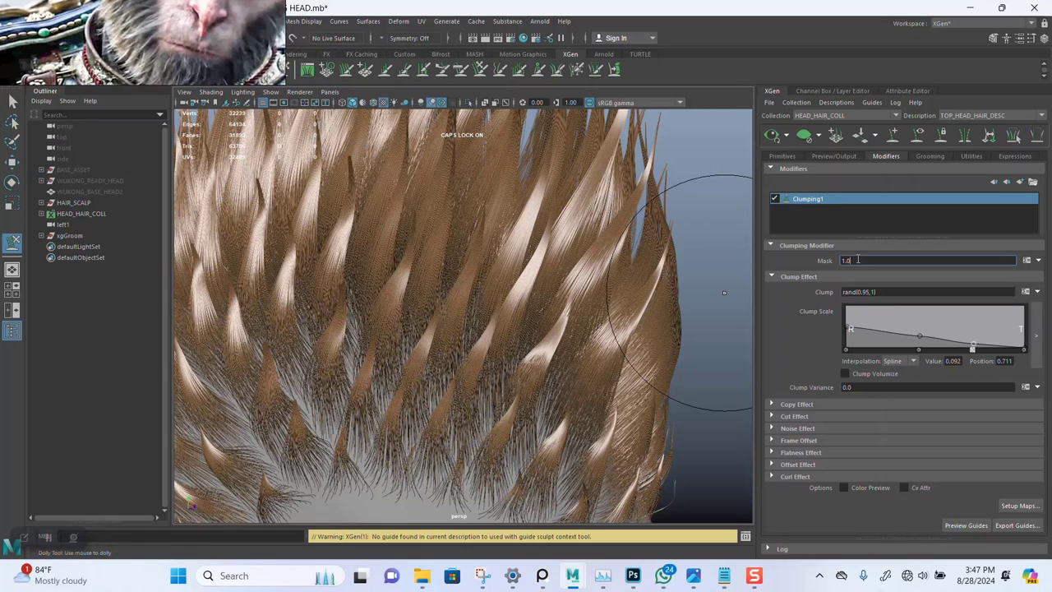
key(ctrl+v)
key(Return)
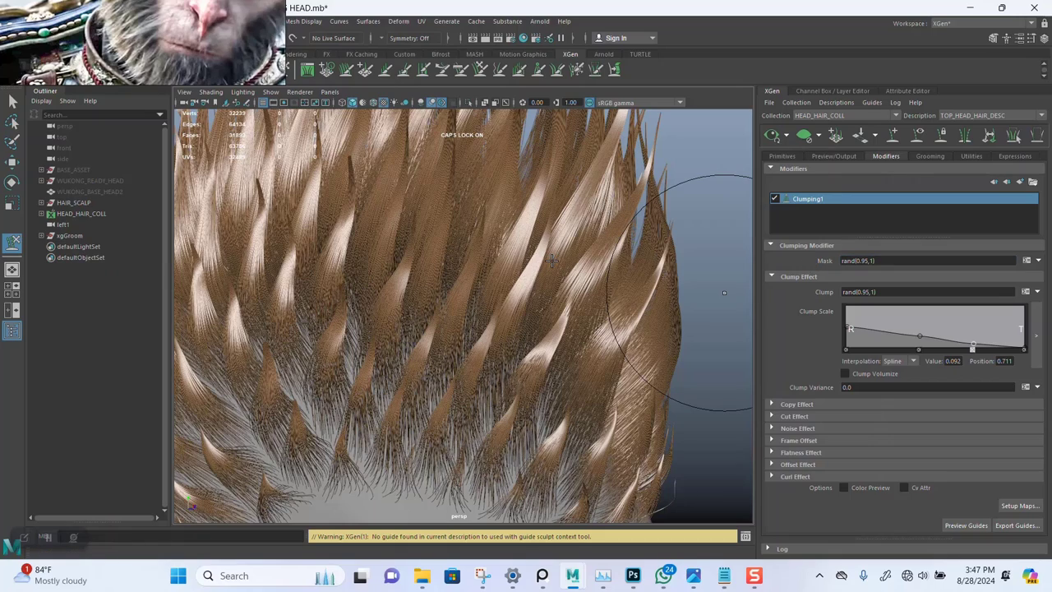
Step: Try rand(0.5,1) as the Mask expression of the Clumping1 modifier
scroll(551, 261, down, 5)
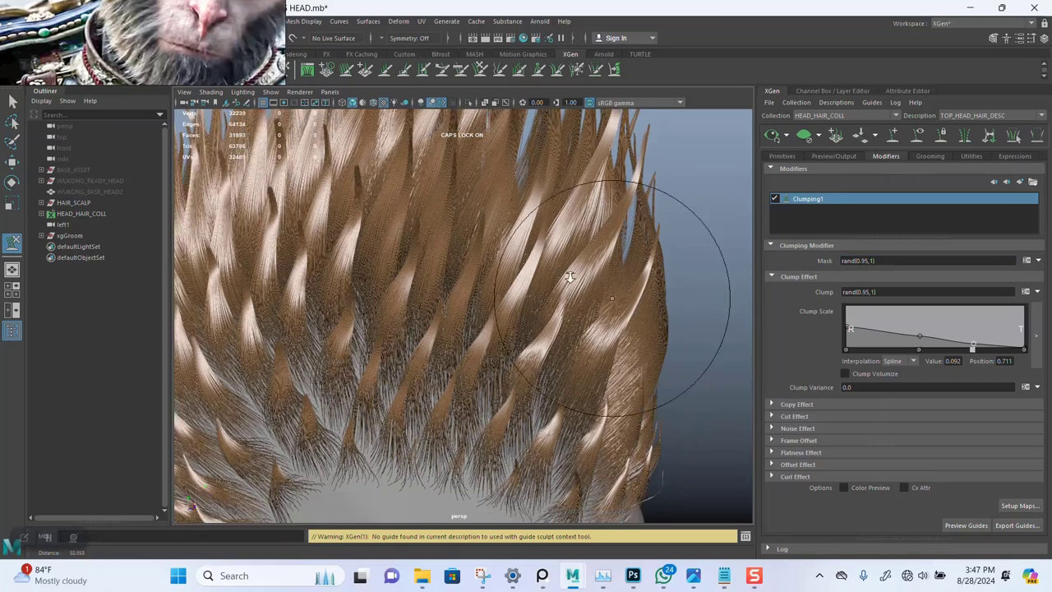
alt+drag(538, 299, 571, 309)
alt+drag(506, 315, 500, 287)
scroll(532, 305, up, 2)
scroll(500, 287, up, 3)
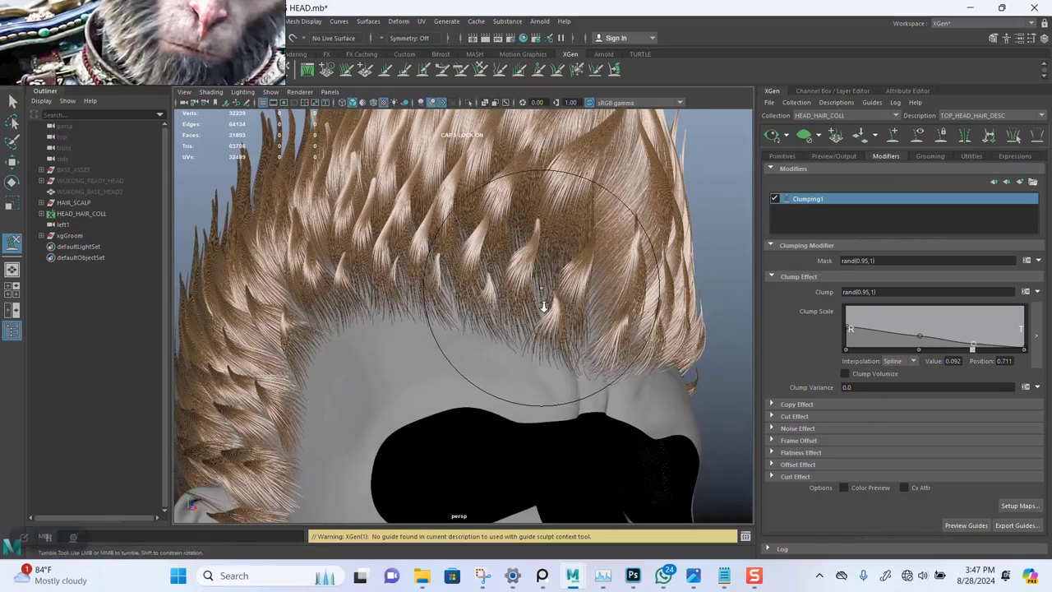
scroll(549, 318, up, 2)
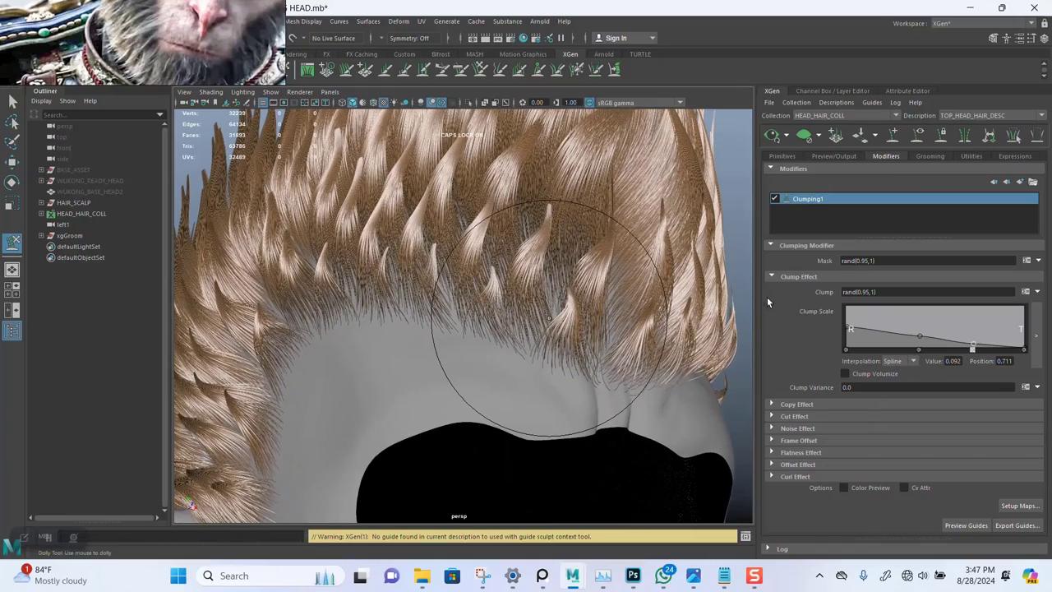
click(868, 260)
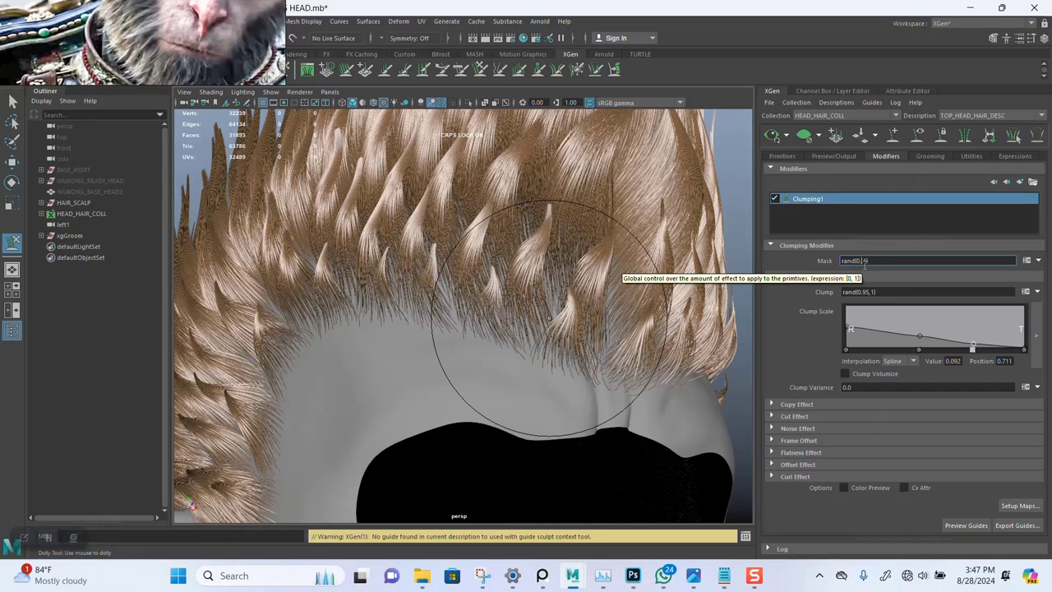
text(5)
key(Return)
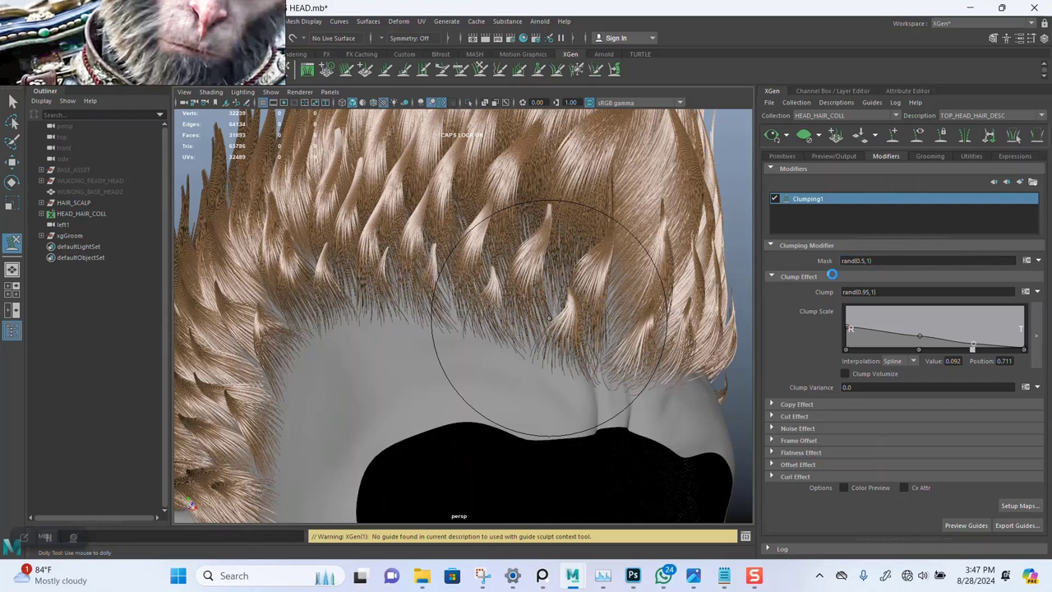
Step: Set the Mask expression of the Clumping1 modifier to rand(0.8,1) and check the top hair
alt+right_drag(583, 295, 494, 292)
alt+drag(494, 292, 507, 257)
alt+right_drag(534, 354, 616, 341)
click(866, 261)
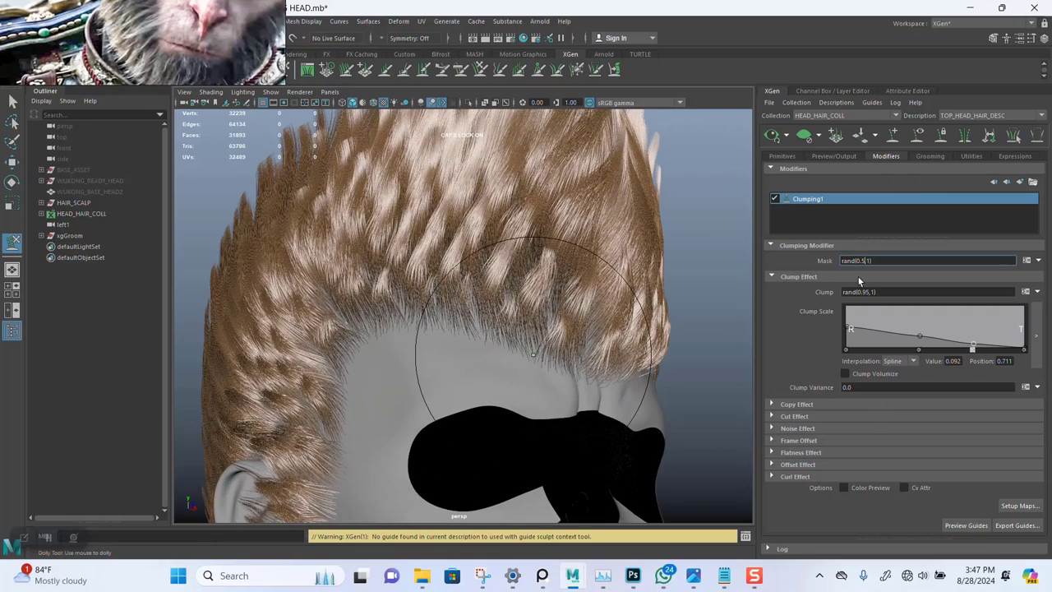
key(Return)
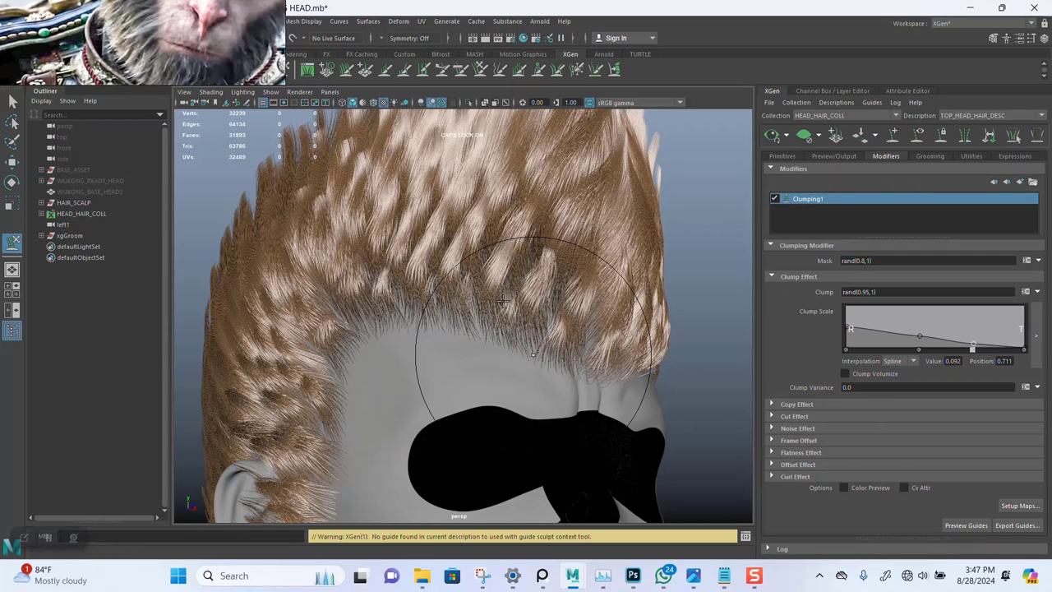
mouse_move(503, 301)
alt+mouse_down()
mouse_move(482, 311)
mouse_move(493, 271)
mouse_move(535, 284)
mouse_move(485, 279)
mouse_move(466, 298)
mouse_move(526, 247)
mouse_move(567, 259)
mouse_move(559, 247)
mouse_move(535, 258)
mouse_move(446, 188)
mouse_move(438, 233)
alt+mouse_up()
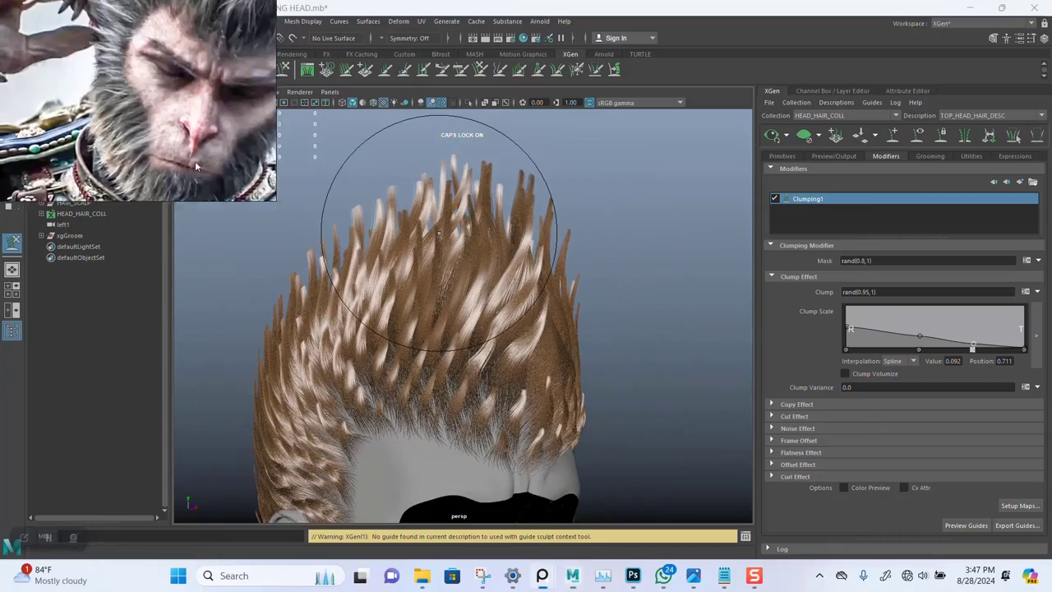
Step: Set the Mask expression of the Clumping1 modifier to rand(0.95,1) and save the scene
right_drag(195, 166, 188, 262)
middle_drag(199, 176, 160, 219)
mouse_move(477, 264)
alt+right_down()
mouse_move(487, 299)
mouse_move(543, 278)
alt+right_up()
mouse_move(543, 278)
alt+mouse_down()
mouse_move(518, 266)
mouse_move(529, 265)
alt+mouse_up()
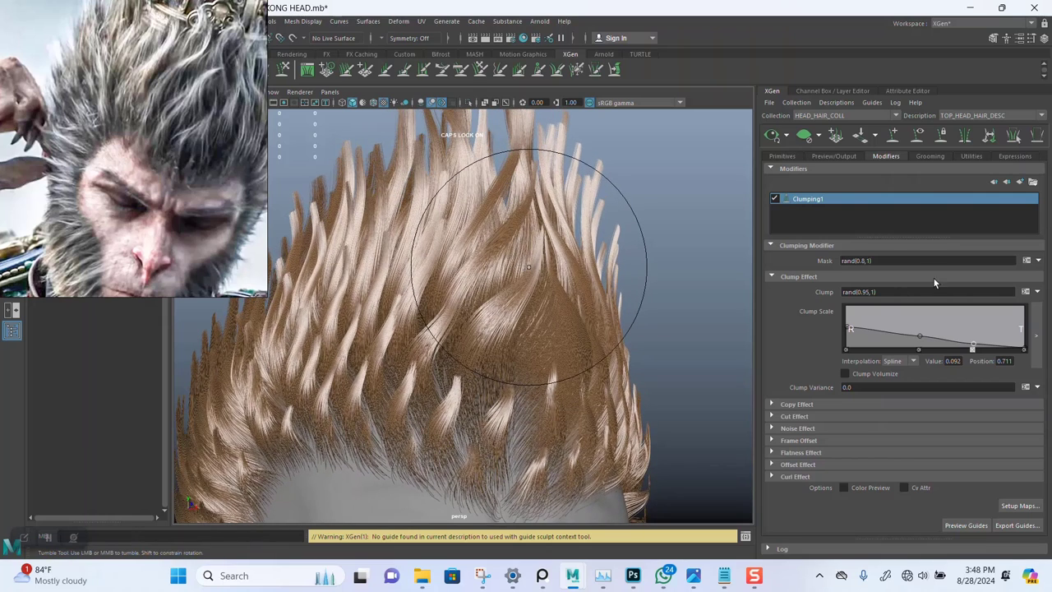
click(865, 259)
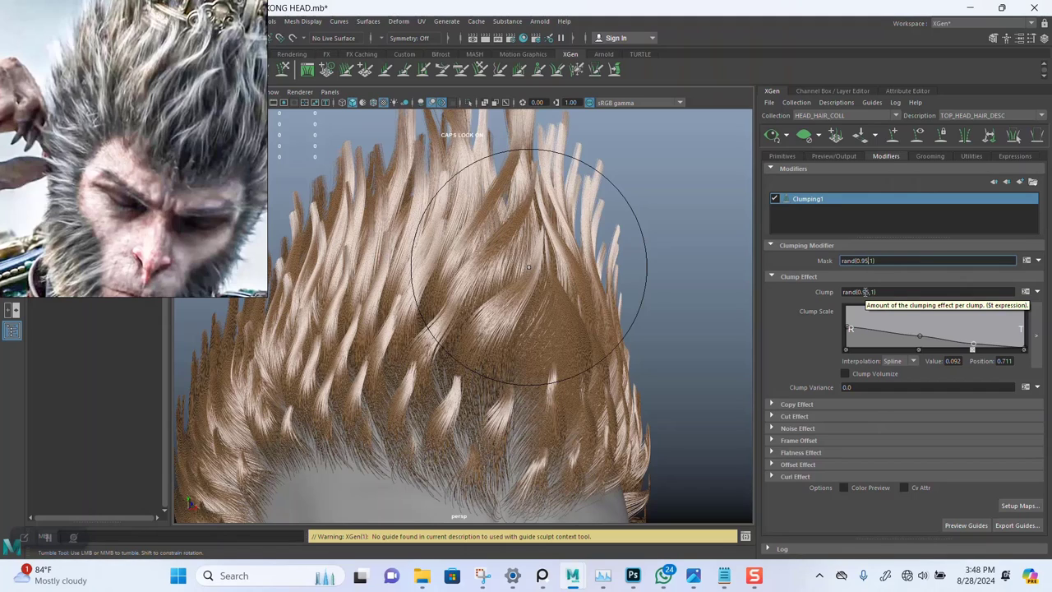
key(Return)
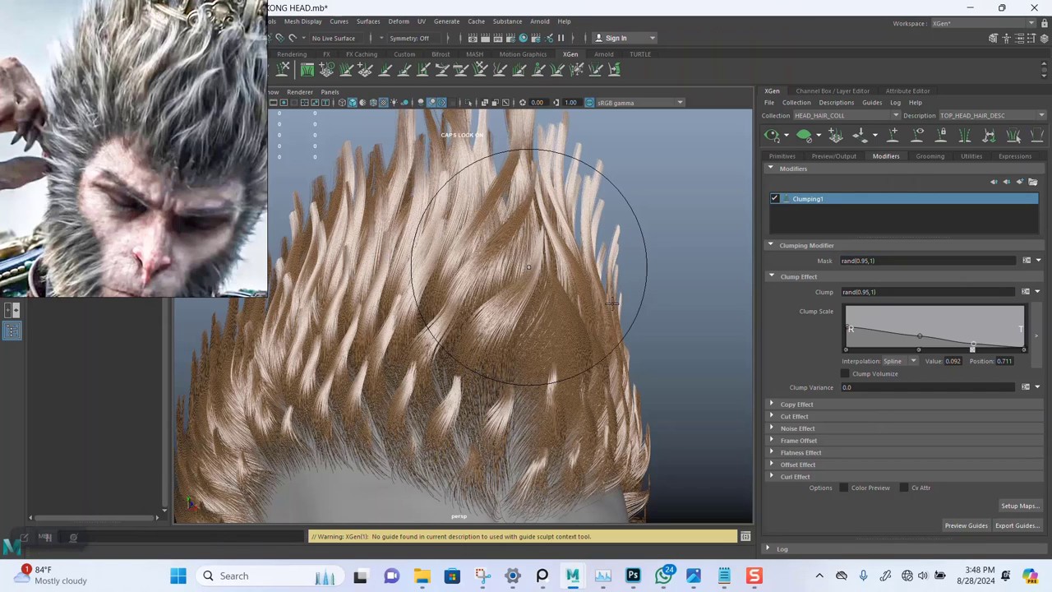
mouse_move(589, 305)
alt+mouse_down()
mouse_move(585, 296)
mouse_move(564, 305)
mouse_move(570, 268)
mouse_move(587, 271)
mouse_move(592, 316)
mouse_move(634, 308)
alt+mouse_up()
key(ctrl+s)
click(633, 308)
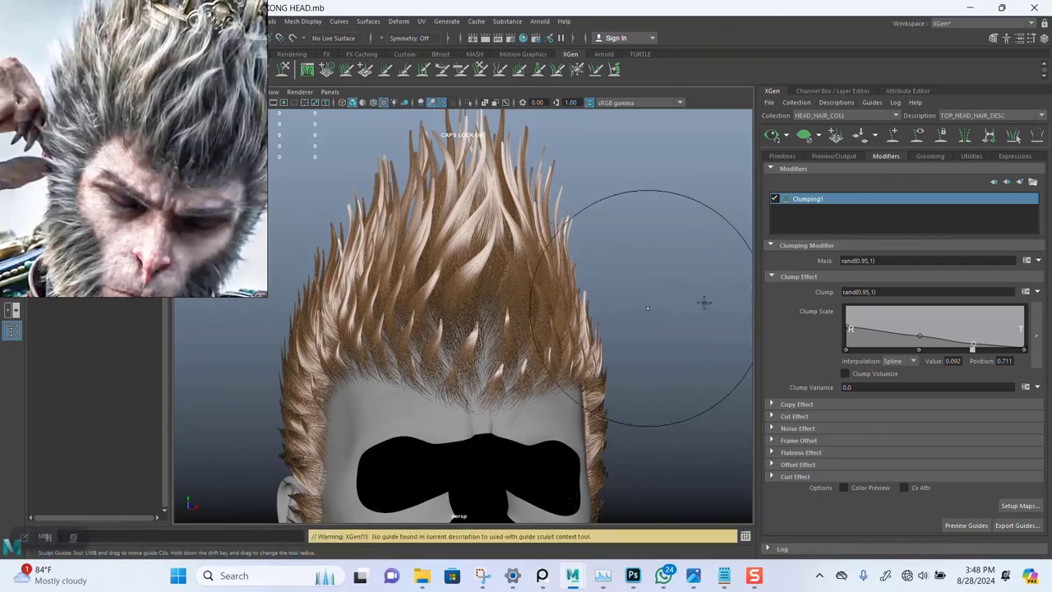
Step: Add a second Clumping modifier to the TOP_HEAD_HAIR_DESC description
click(1020, 181)
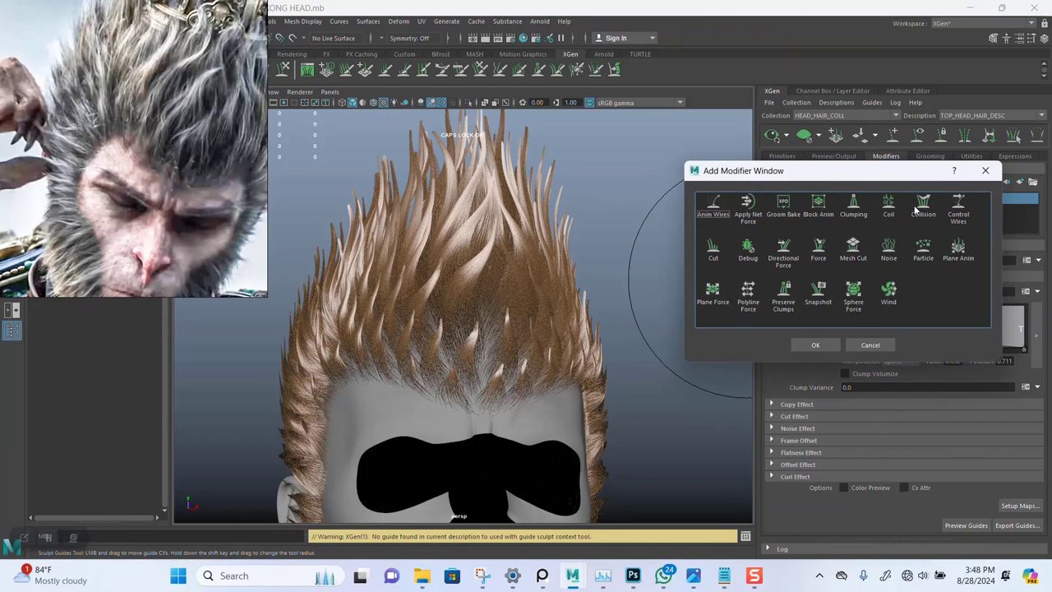
click(853, 208)
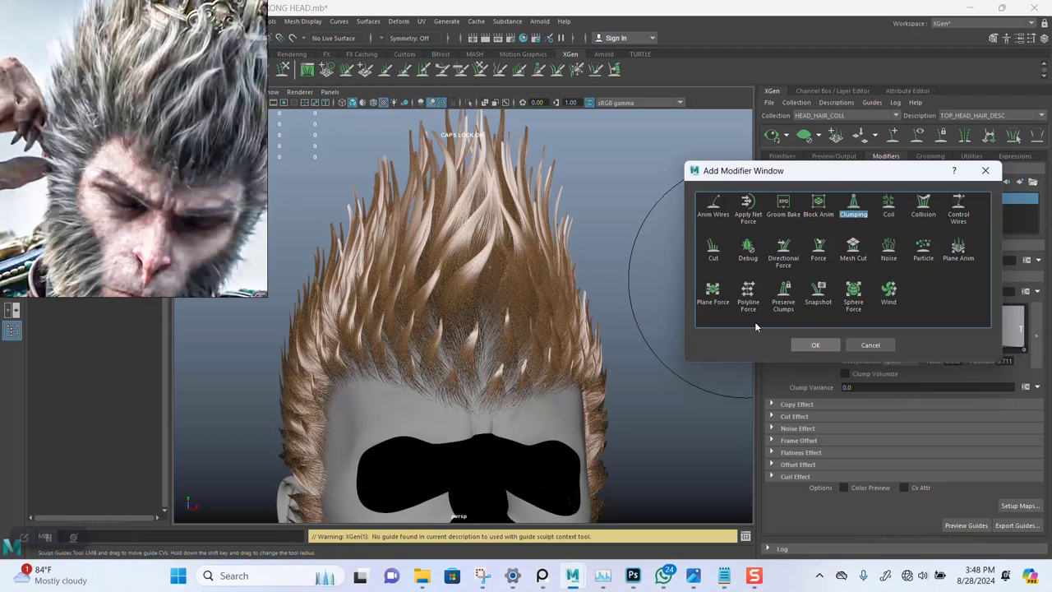
key(Return)
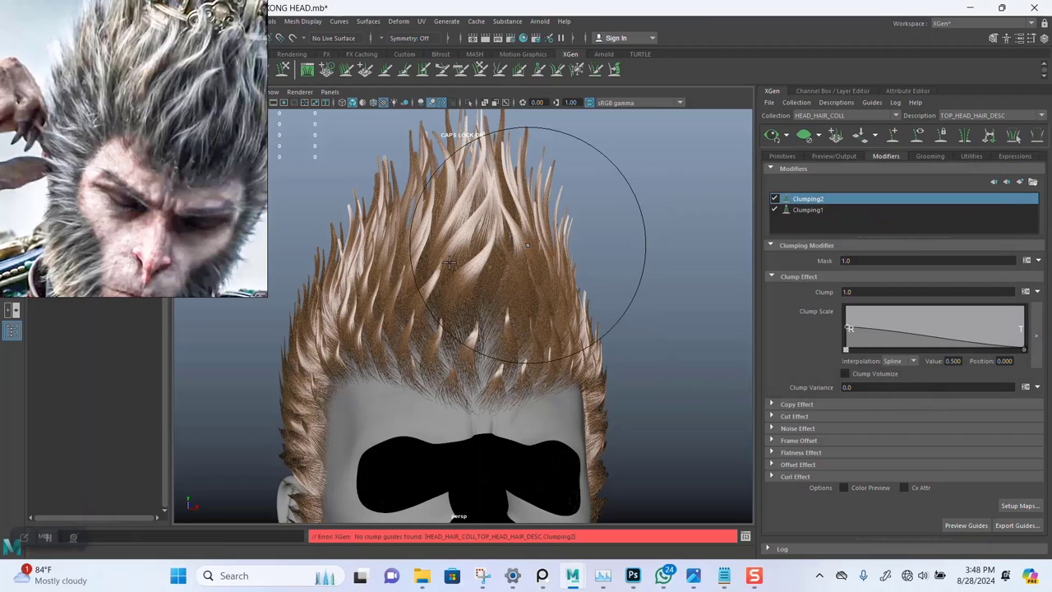
click(564, 200)
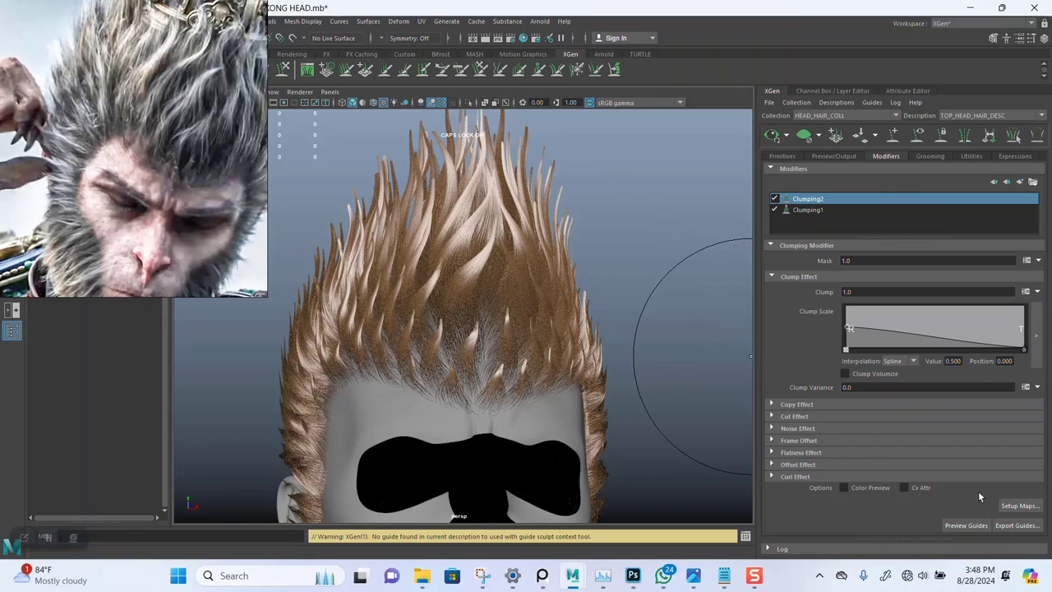
Step: Generate the Clumping2 guide points at a density of 10 and save the clumping maps, keeping Clumping1 as control map
click(1019, 505)
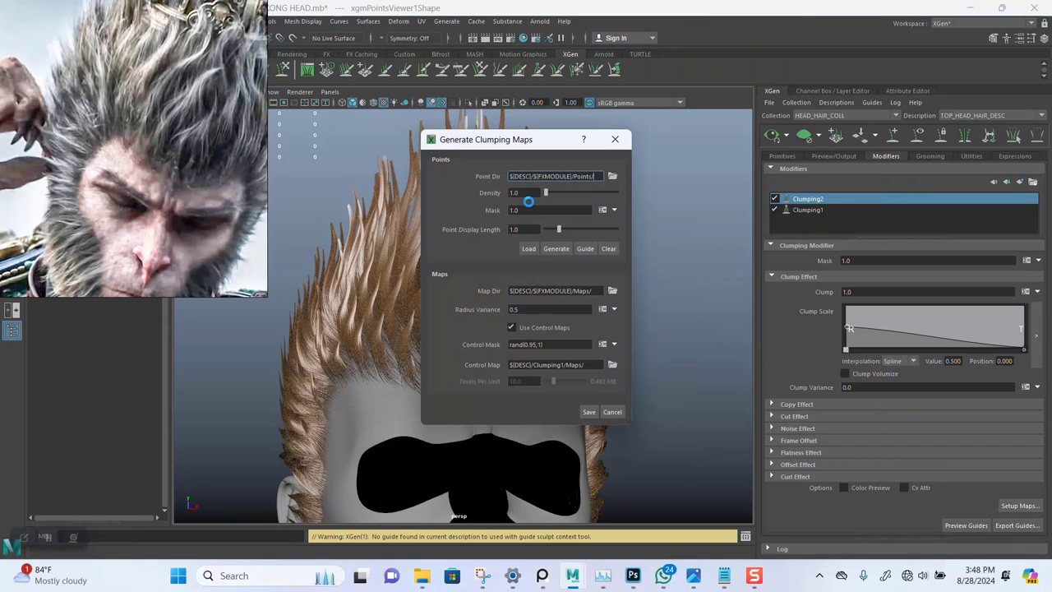
click(519, 192)
drag(524, 192, 499, 197)
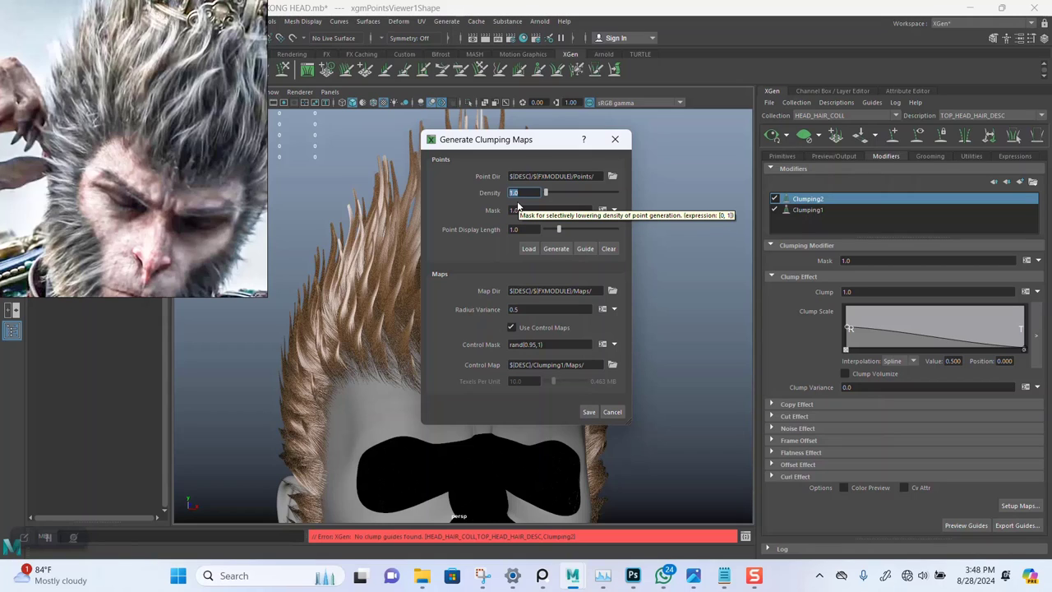
text(3)
text(10)
click(548, 248)
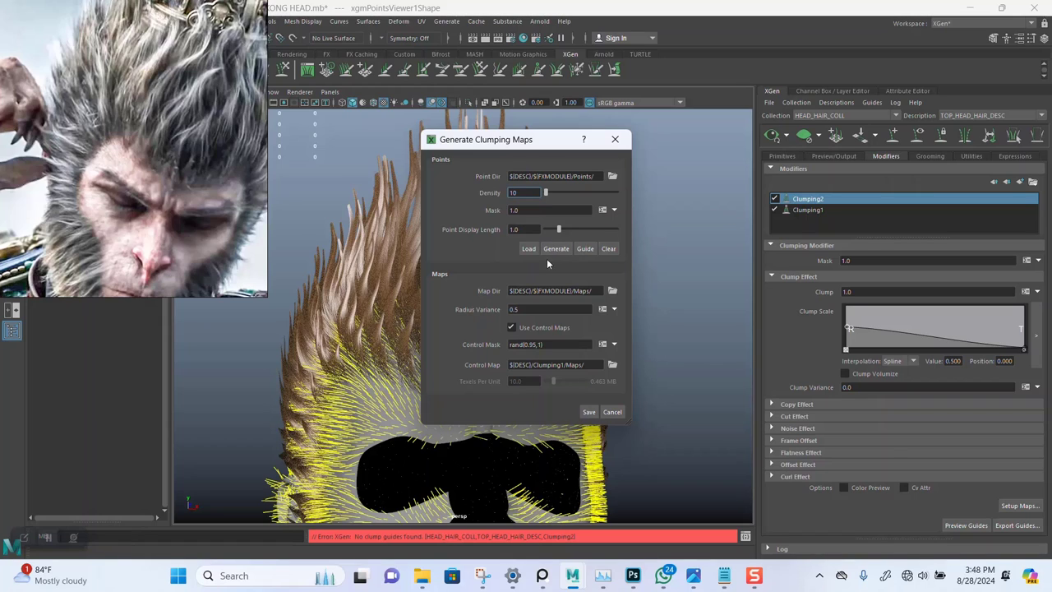
click(589, 411)
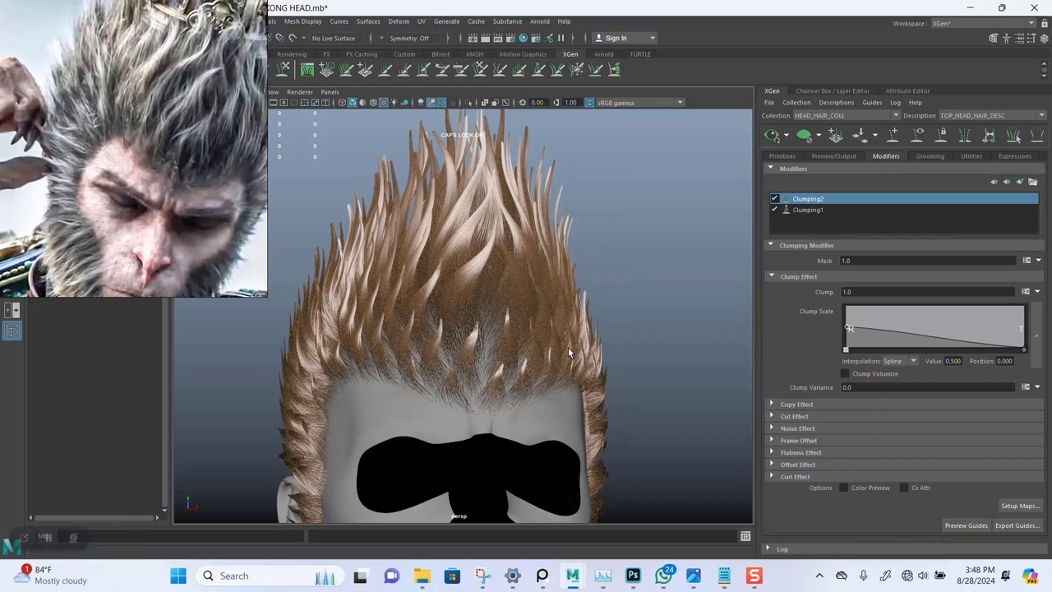
Step: Examine the top hair from the front and side to judge the effect of the second clumping modifier
alt+drag(510, 316, 472, 359)
alt+middle_drag(477, 329, 511, 202)
alt+right_drag(503, 307, 567, 333)
alt+drag(428, 312, 530, 288)
alt+right_drag(531, 289, 483, 258)
alt+drag(484, 260, 352, 319)
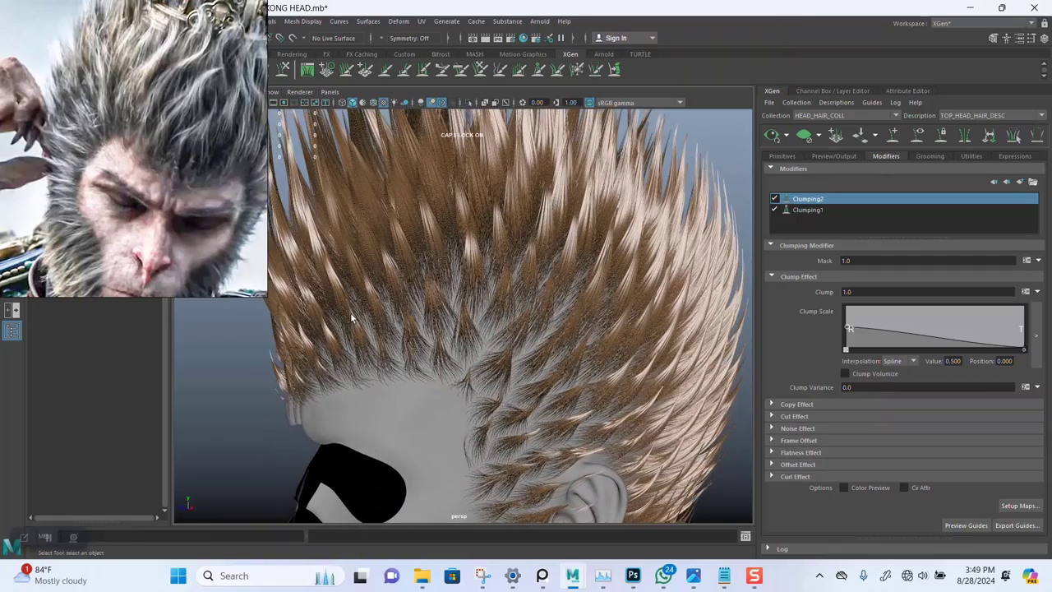
mouse_move(488, 294)
alt+mouse_down()
mouse_move(596, 296)
mouse_move(498, 266)
mouse_move(488, 287)
mouse_move(505, 301)
mouse_move(493, 298)
mouse_move(557, 331)
mouse_move(498, 301)
mouse_move(489, 282)
alt+mouse_up()
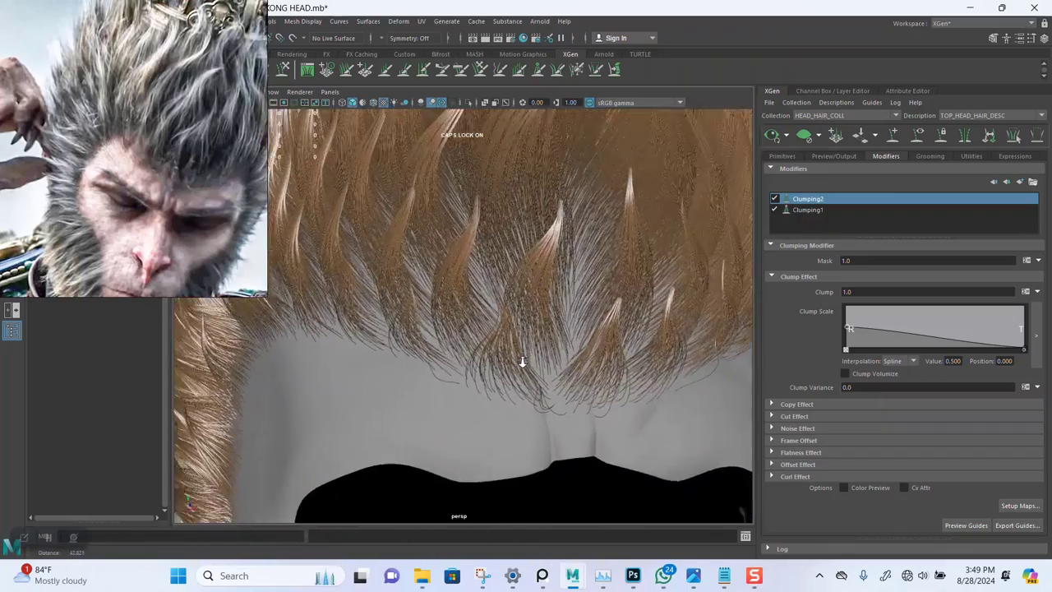
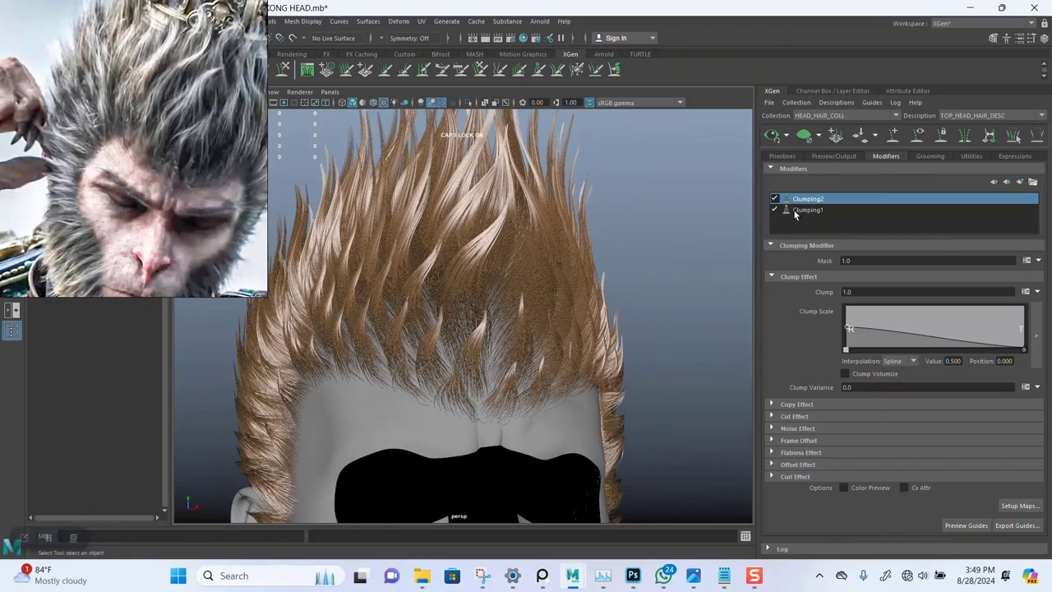
Step: Select the Clumping1 modifier and inspect its clumps around the forehead and temple against the reference
click(801, 210)
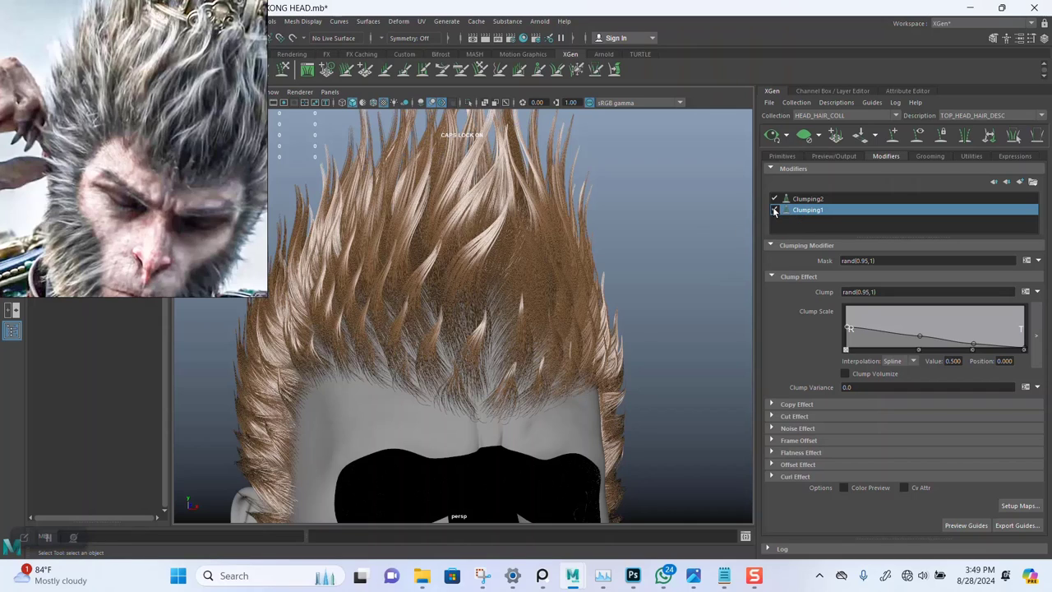
scroll(486, 358, up, 3)
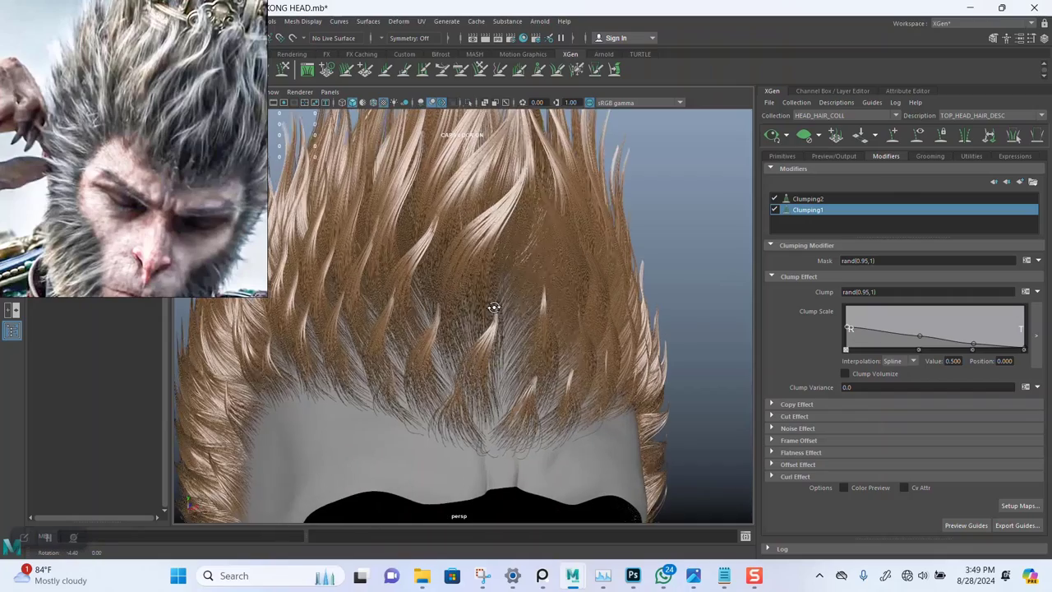
mouse_move(495, 305)
alt+mouse_down()
mouse_move(535, 308)
mouse_move(533, 332)
mouse_move(480, 304)
mouse_move(590, 296)
mouse_move(499, 298)
alt+mouse_up()
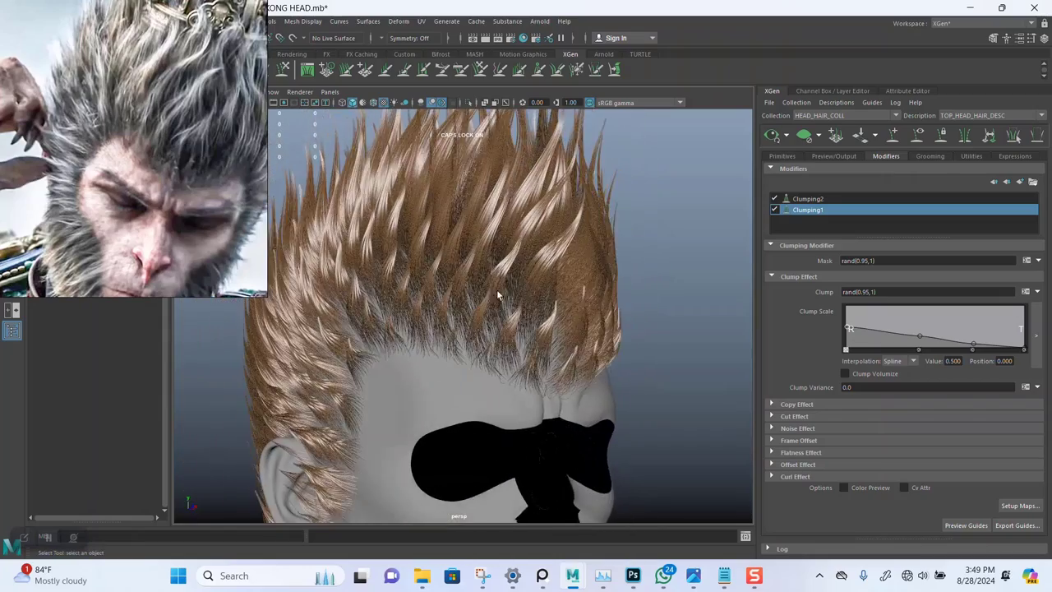
alt+right_drag(499, 298, 529, 371)
alt+middle_drag(517, 315, 518, 346)
alt+right_drag(519, 346, 535, 315)
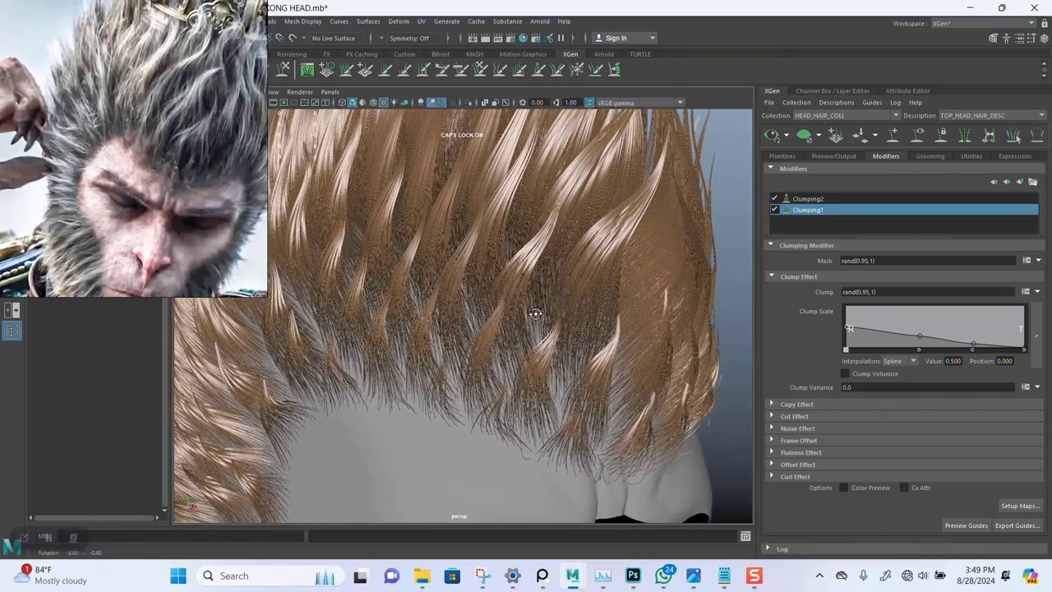
alt+drag(535, 315, 521, 312)
alt+right_drag(523, 319, 575, 284)
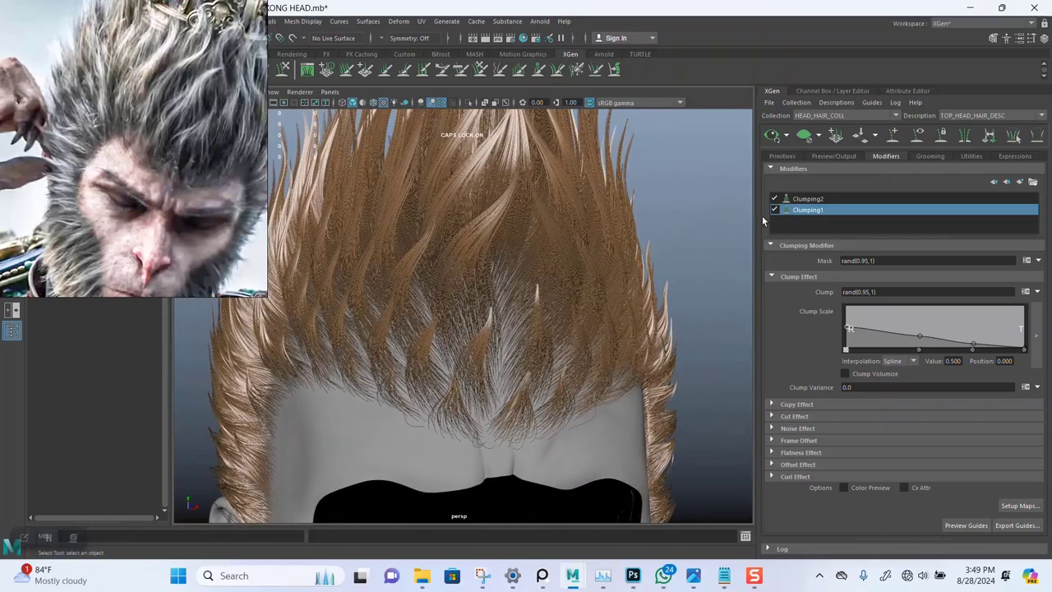
click(804, 216)
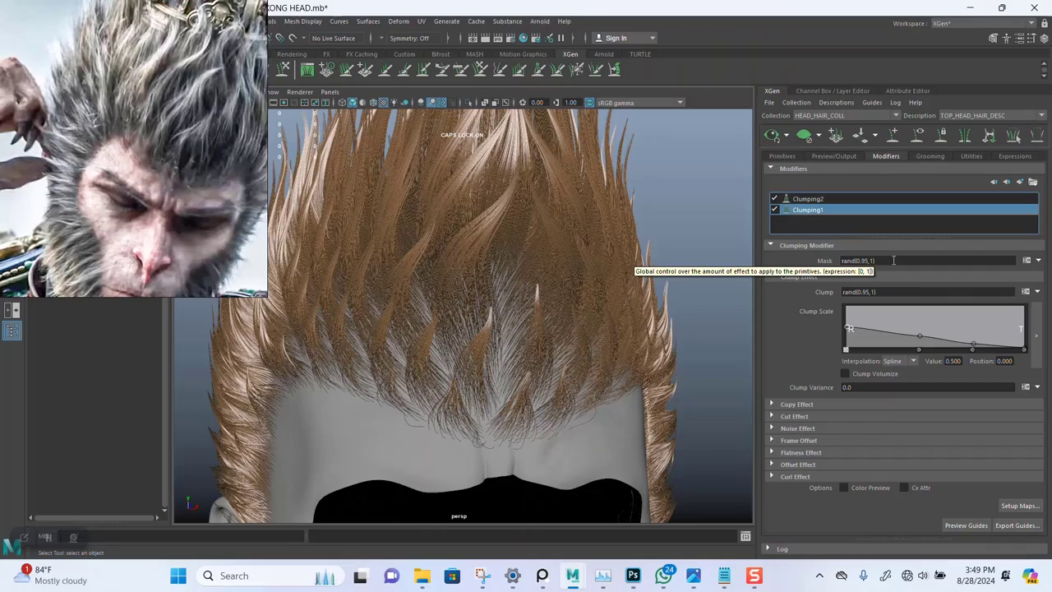
Step: Disable the Clumping2 modifier and check the Clumping1 clumps close up at the front hairline
alt+drag(504, 280, 530, 260)
alt+right_drag(530, 260, 544, 294)
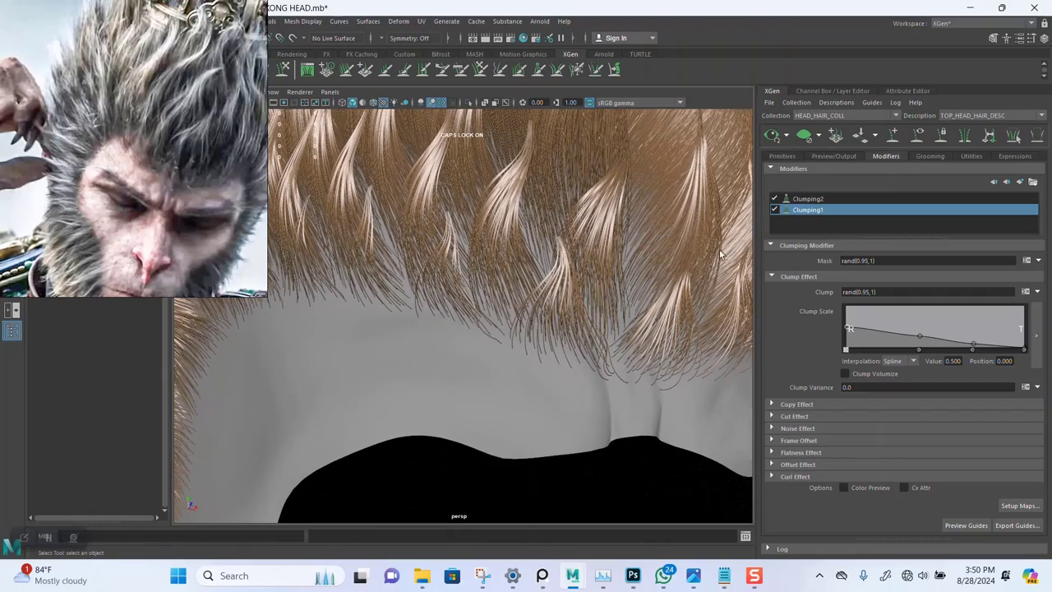
click(826, 210)
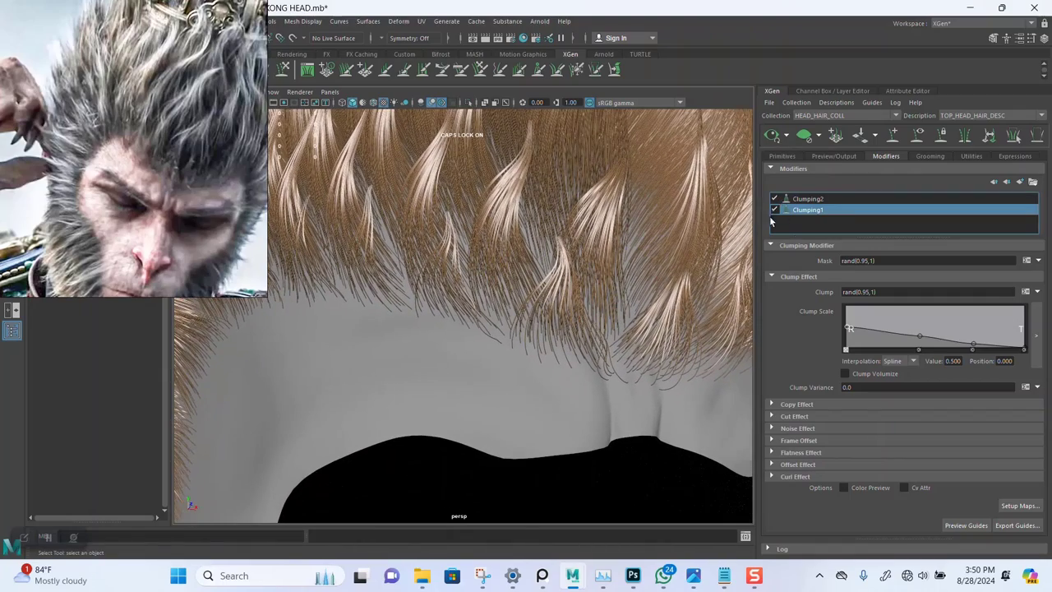
click(775, 199)
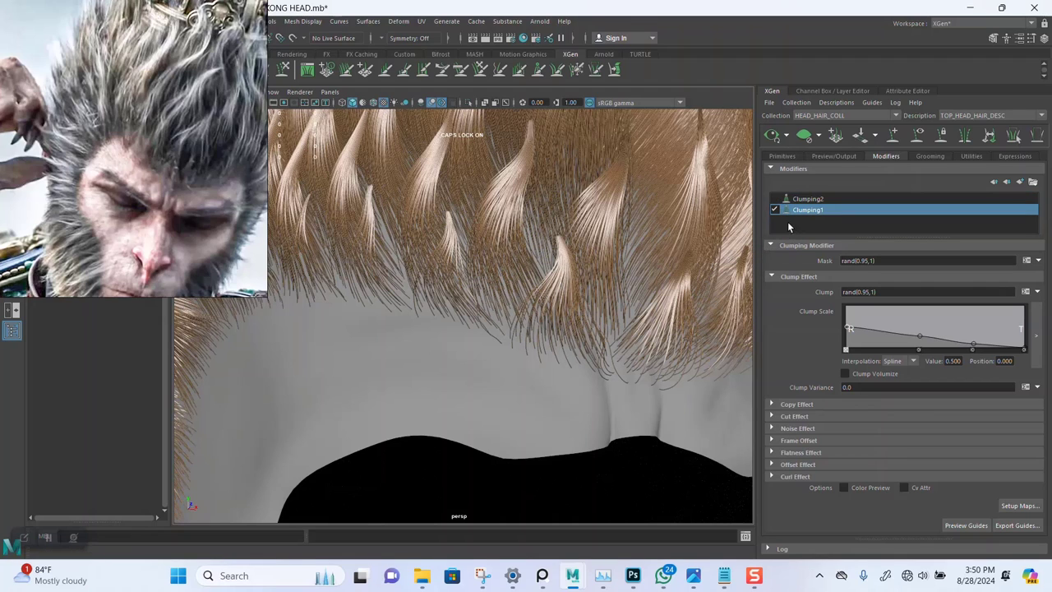
alt+drag(586, 284, 534, 238)
alt+right_drag(554, 232, 561, 272)
alt+drag(559, 271, 571, 327)
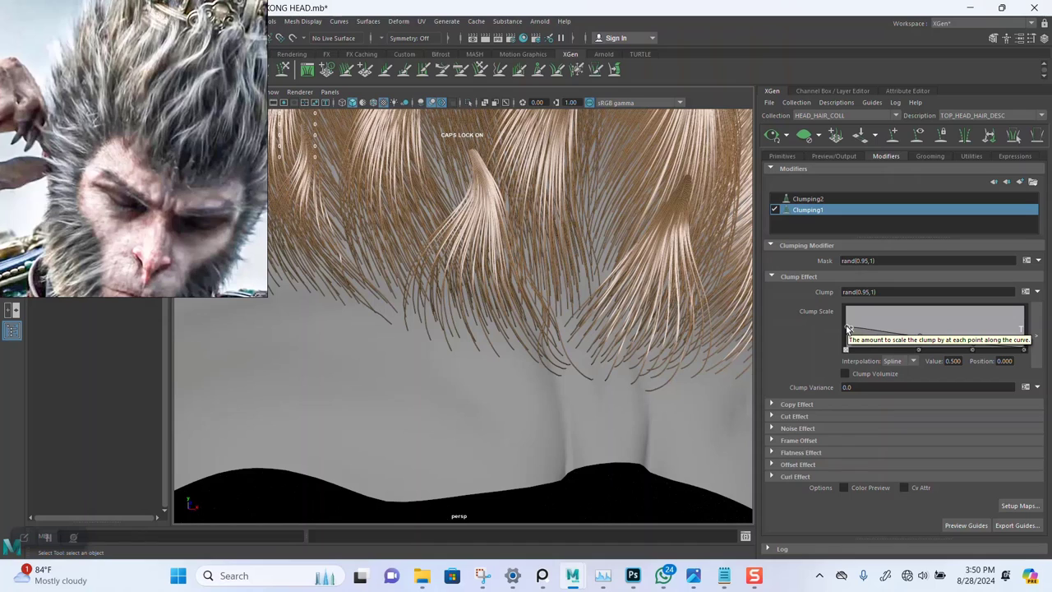
Step: Try root values of about 0.7 and 0.41 on Clumping1's Clump Scale curve, finishing at 0.513
drag(848, 328, 845, 317)
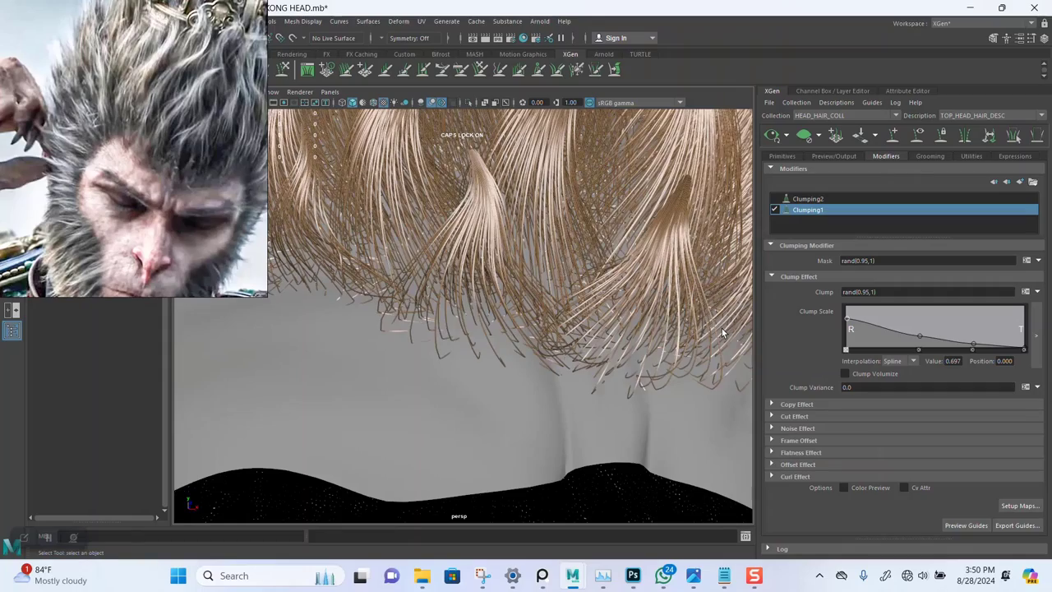
alt+drag(622, 335, 604, 352)
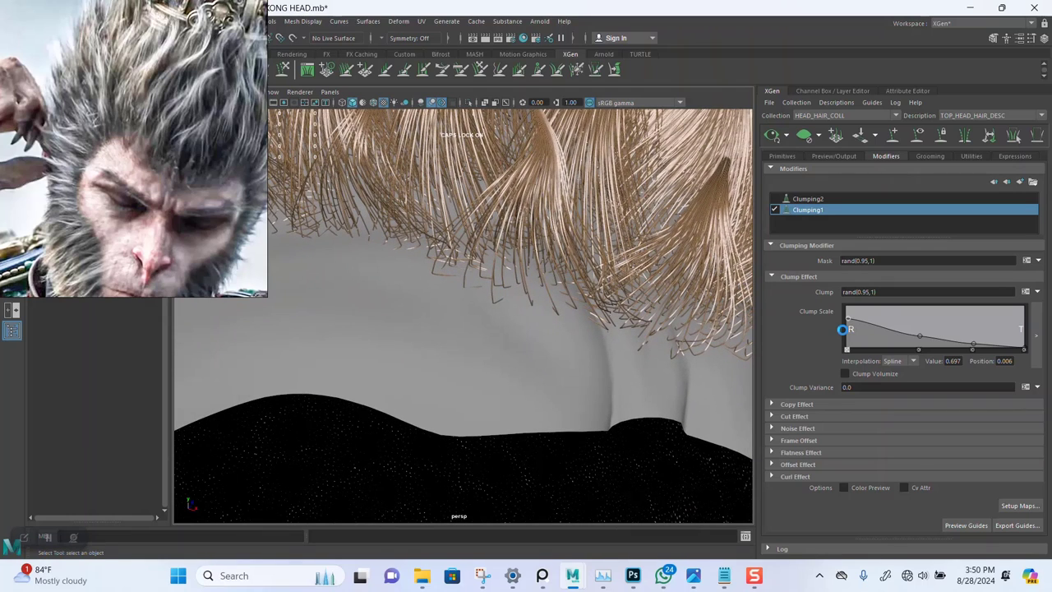
drag(842, 329, 839, 329)
click(627, 274)
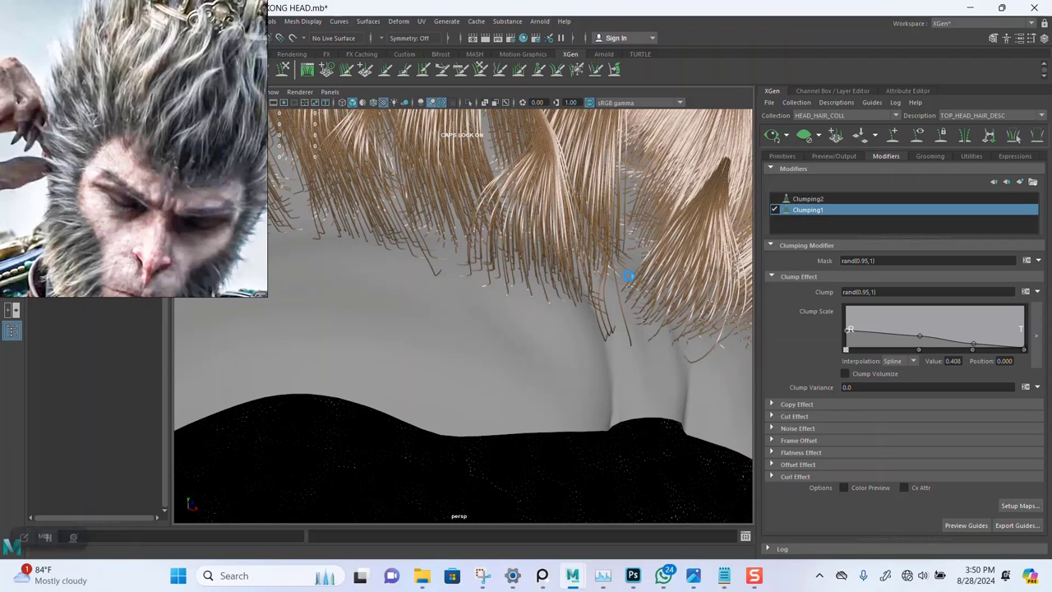
alt+right_drag(628, 275, 549, 211)
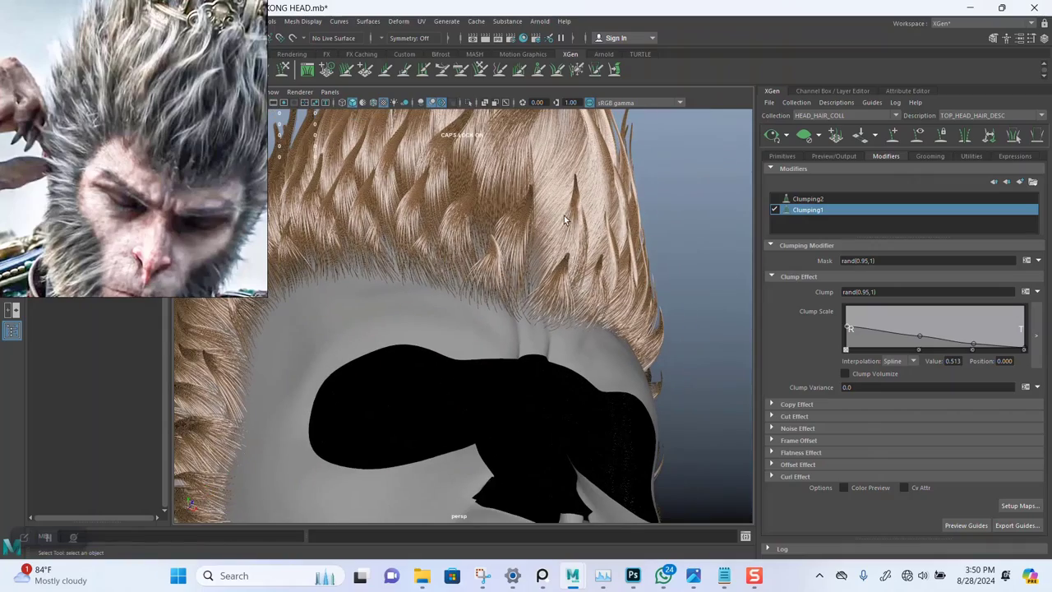
Step: Examine the clump roots along the front hairline up close with only Clumping1 active
alt+drag(564, 215, 457, 268)
alt+right_drag(498, 268, 515, 308)
alt+middle_drag(538, 298, 483, 304)
alt+right_drag(501, 305, 543, 315)
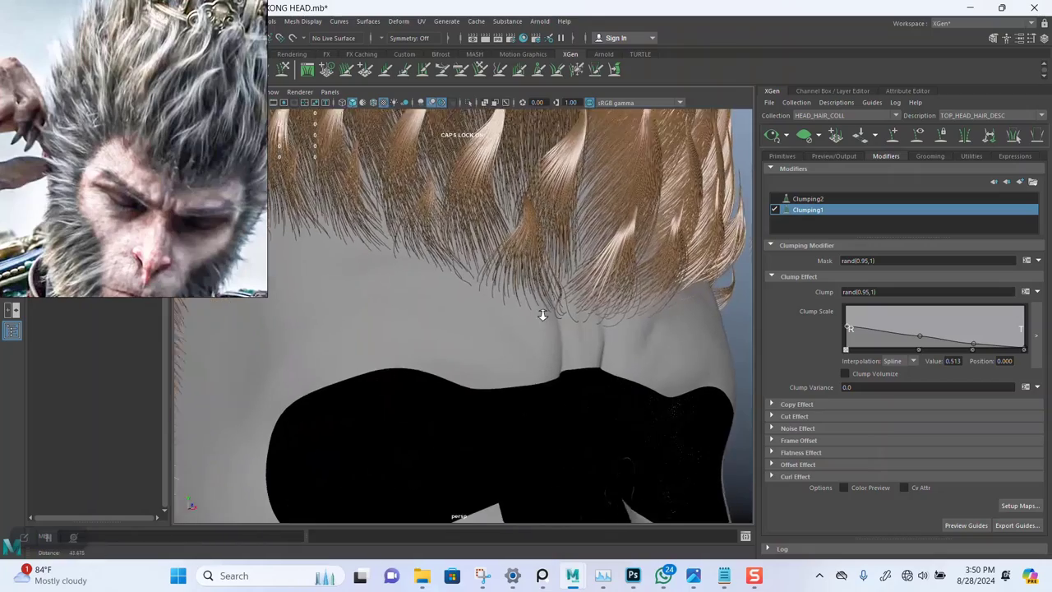
alt+drag(575, 309, 501, 298)
alt+right_drag(538, 303, 618, 300)
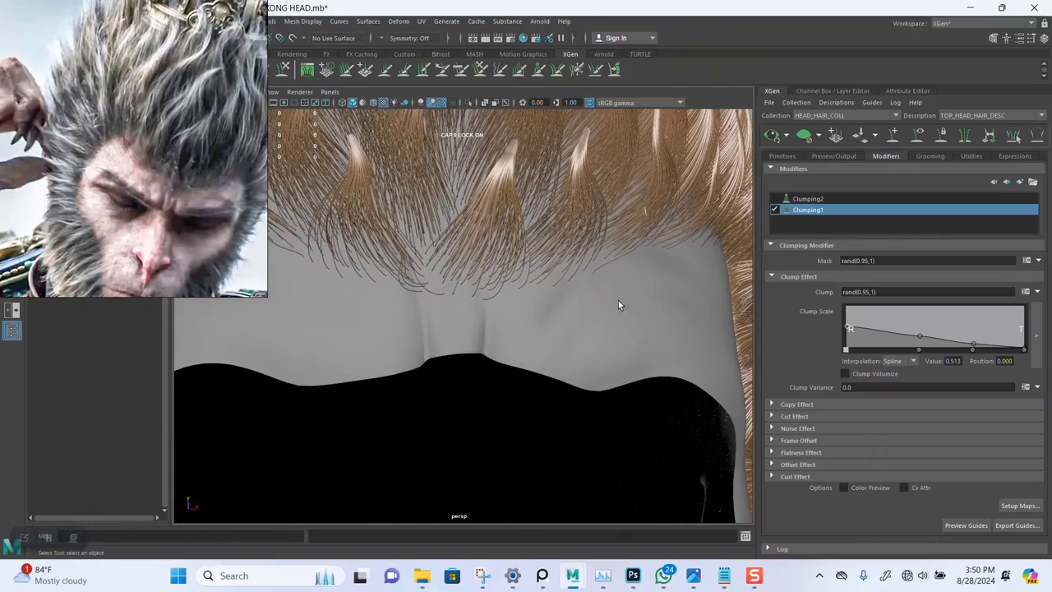
alt+middle_drag(579, 289, 648, 300)
alt+right_drag(564, 272, 766, 298)
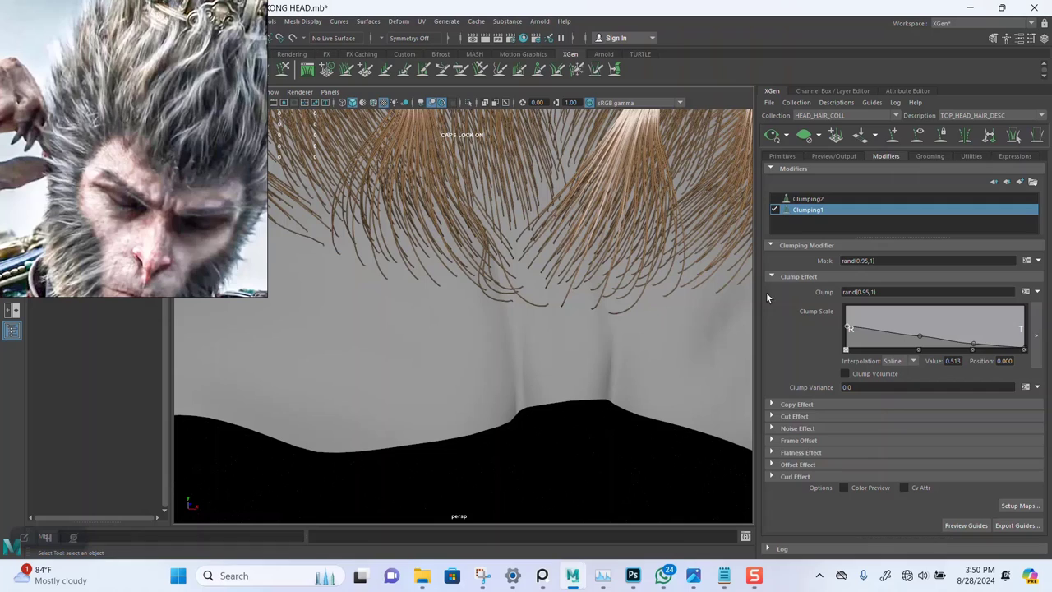
Step: Toggle the Clumping2 modifier on and off to compare its effect on the hairline clumps
click(773, 199)
alt+drag(592, 291, 536, 262)
alt+right_drag(535, 260, 486, 261)
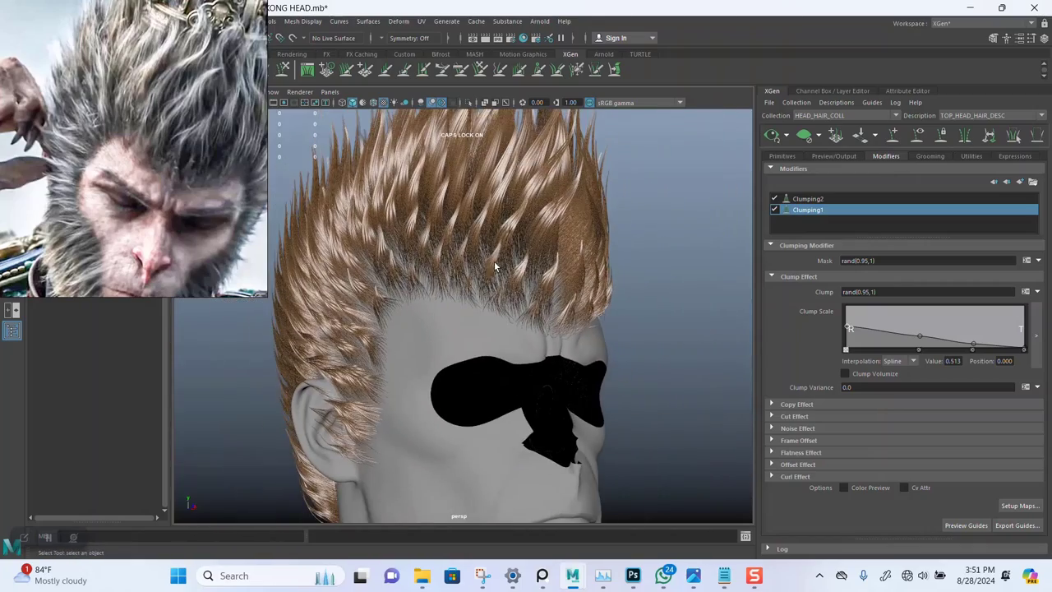
mouse_move(494, 263)
alt+mouse_down()
mouse_move(704, 261)
mouse_move(702, 294)
mouse_move(477, 251)
alt+mouse_up()
alt+right_drag(477, 251, 528, 348)
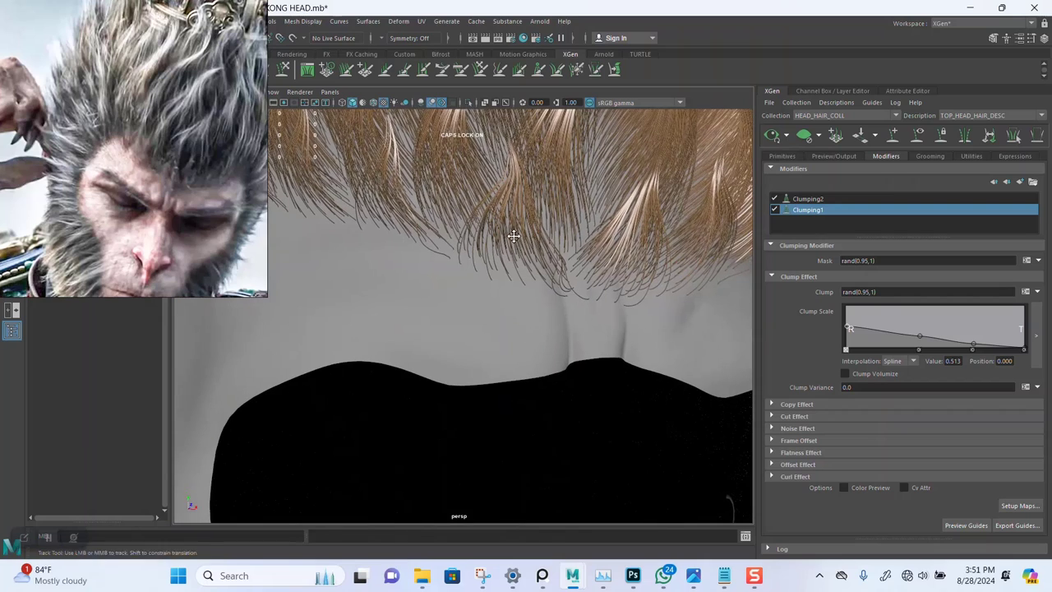
alt+middle_drag(512, 236, 504, 232)
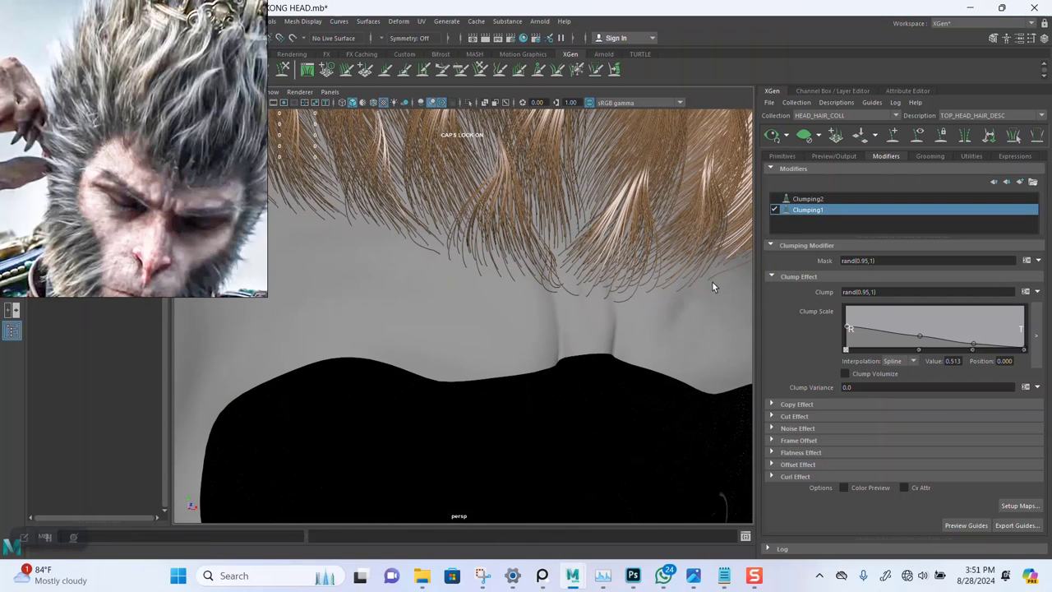
Step: Move the second point of Clumping1's Clump Scale curve closer to the root, to value 0.382 at position 0.218
click(918, 336)
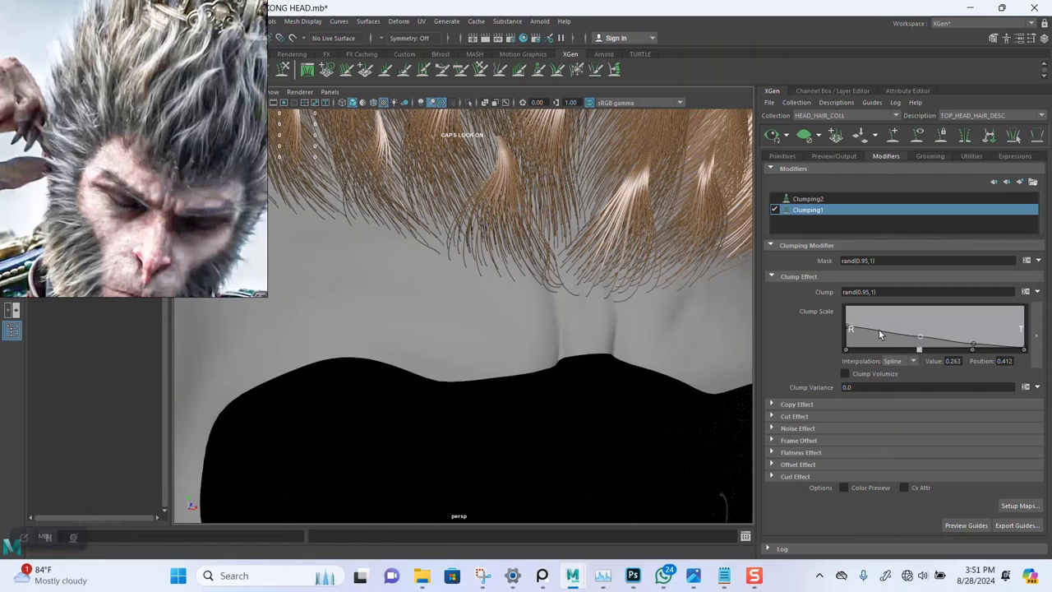
click(878, 330)
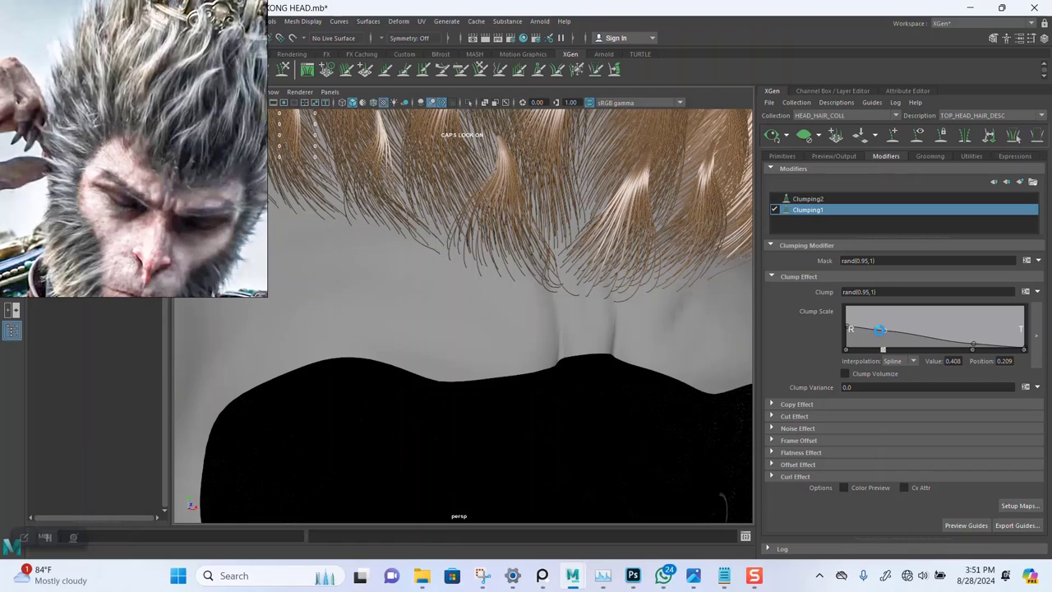
drag(883, 330, 881, 331)
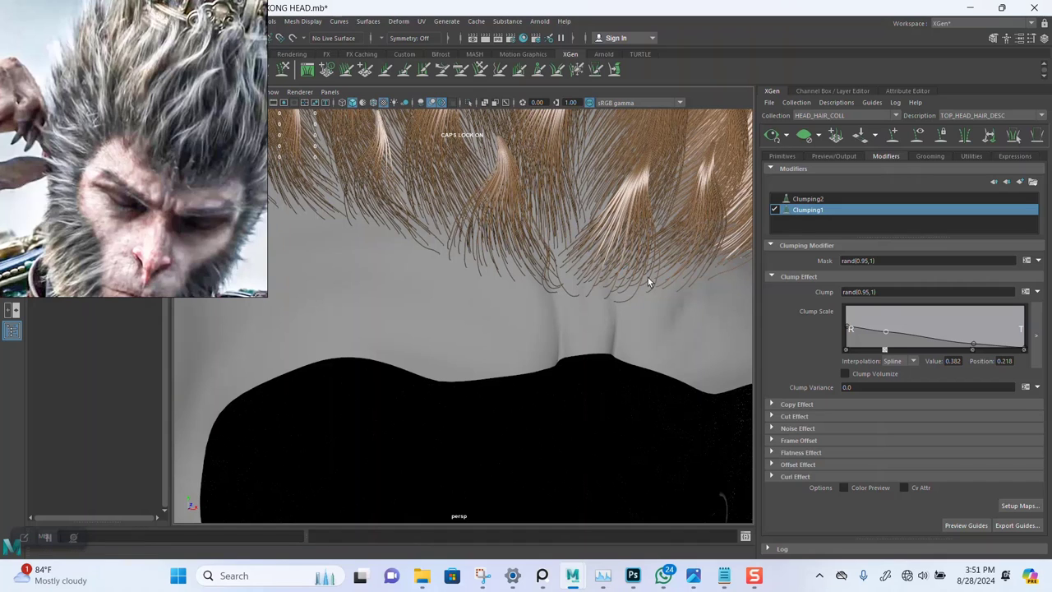
Step: Try a root value of 0.579 and an extra point at position 0.089 on Clumping1's Clump Scale curve, finishing with a root of 0.461
alt+drag(620, 298, 638, 323)
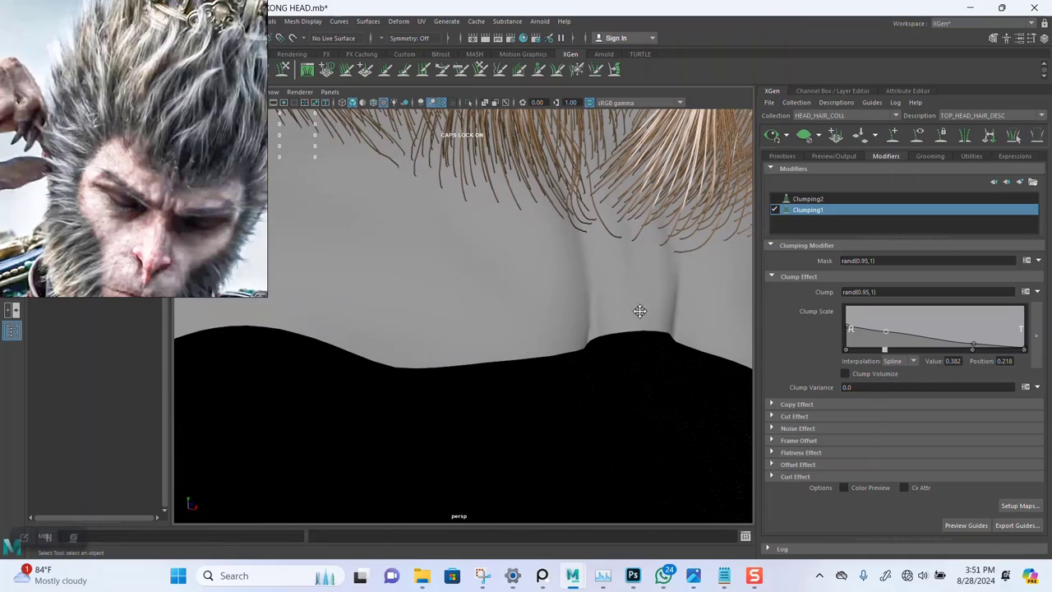
alt+middle_drag(638, 310, 648, 380)
alt+right_drag(648, 379, 611, 338)
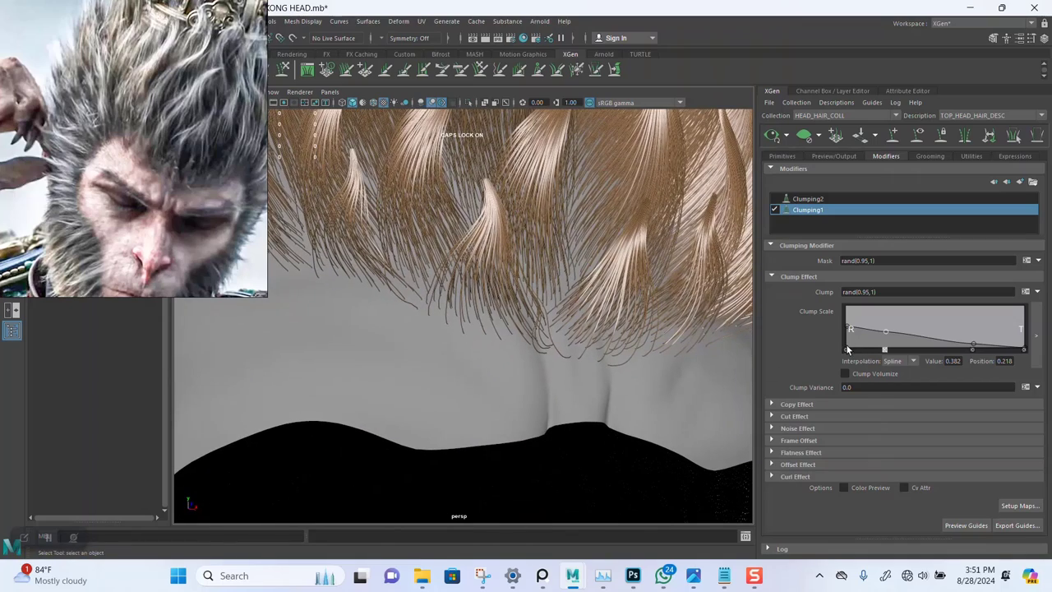
click(850, 328)
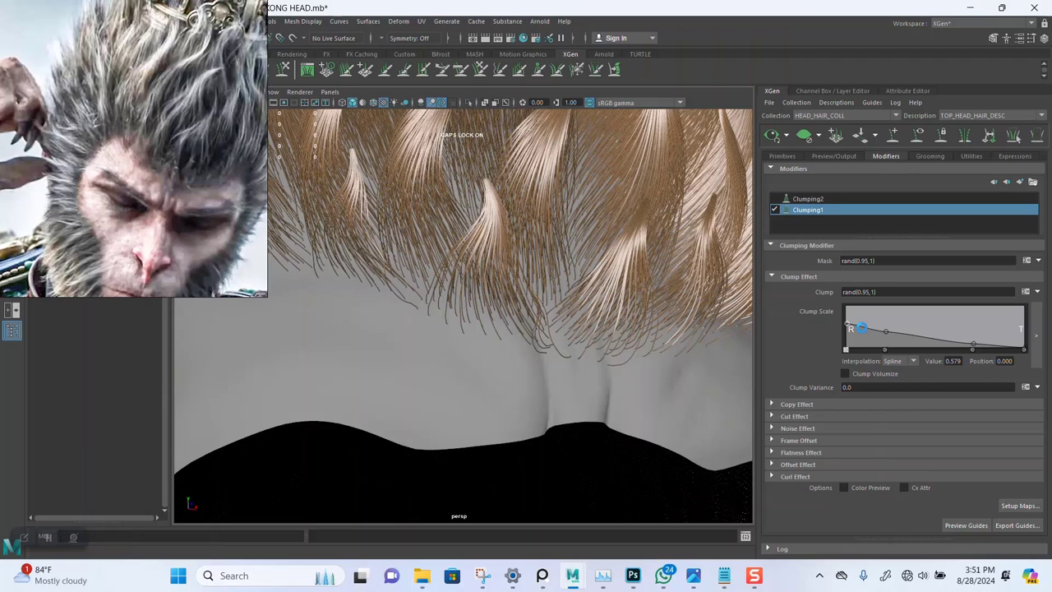
drag(861, 327, 863, 328)
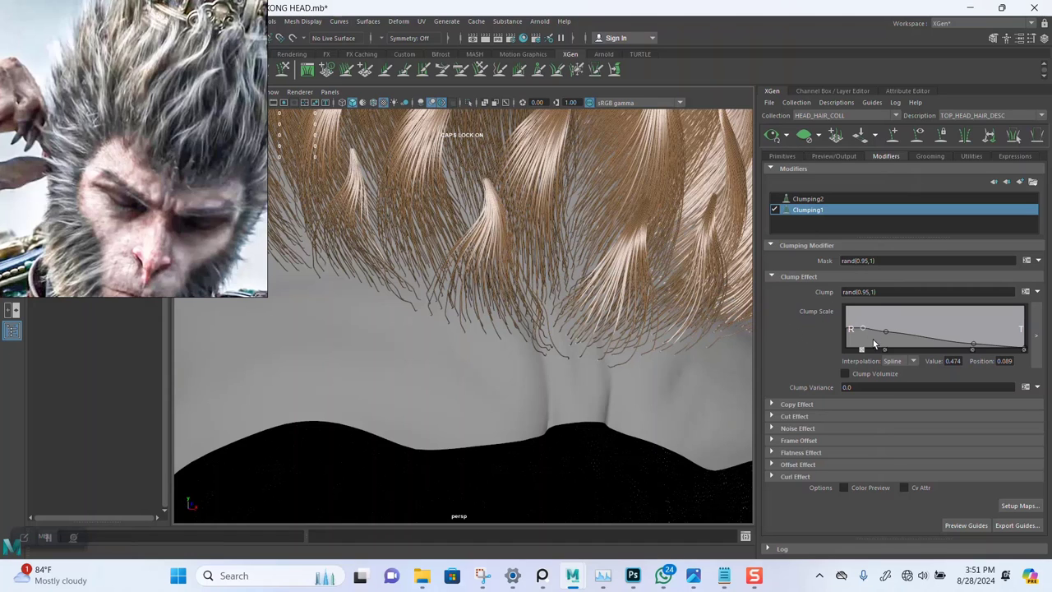
scroll(638, 301, up, 2)
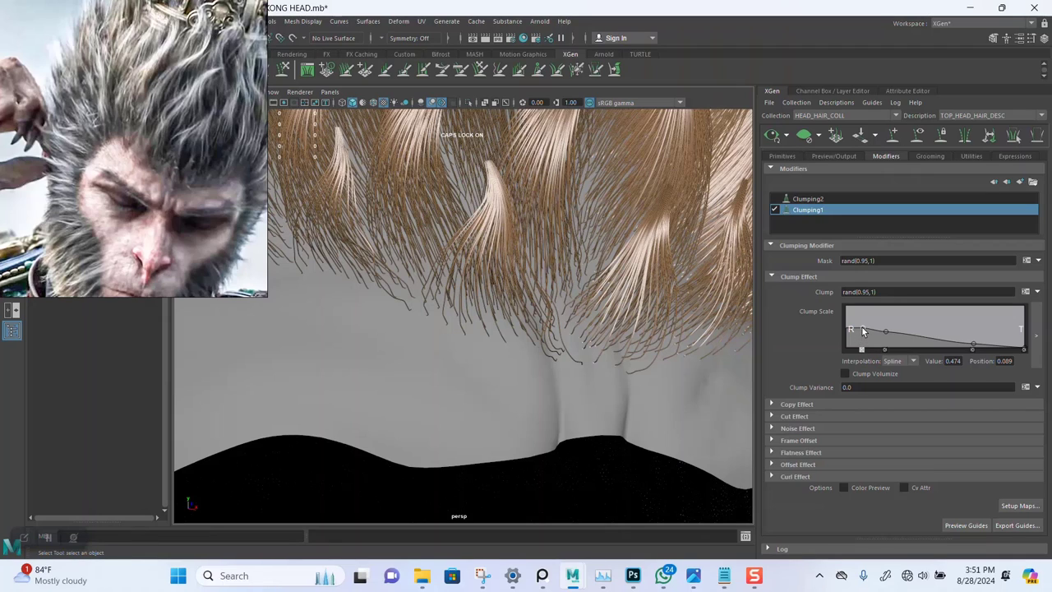
drag(862, 327, 797, 330)
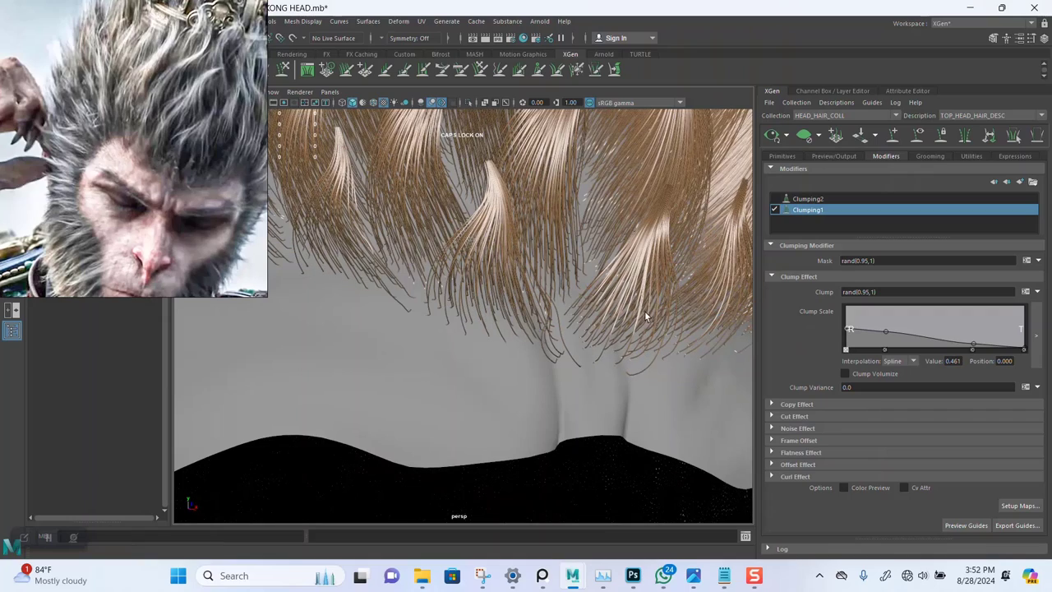
Step: Enable the Clumping2 modifier again and add a Noise modifier to the top head hair
scroll(644, 310, down, 5)
alt+drag(547, 269, 569, 323)
alt+right_drag(569, 323, 620, 421)
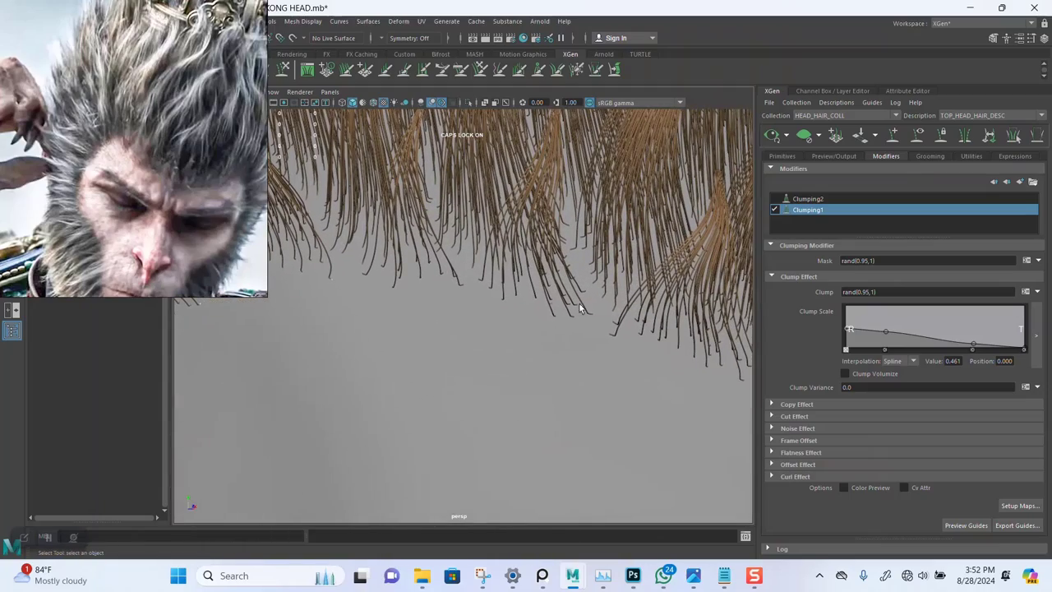
alt+drag(578, 308, 493, 276)
click(774, 199)
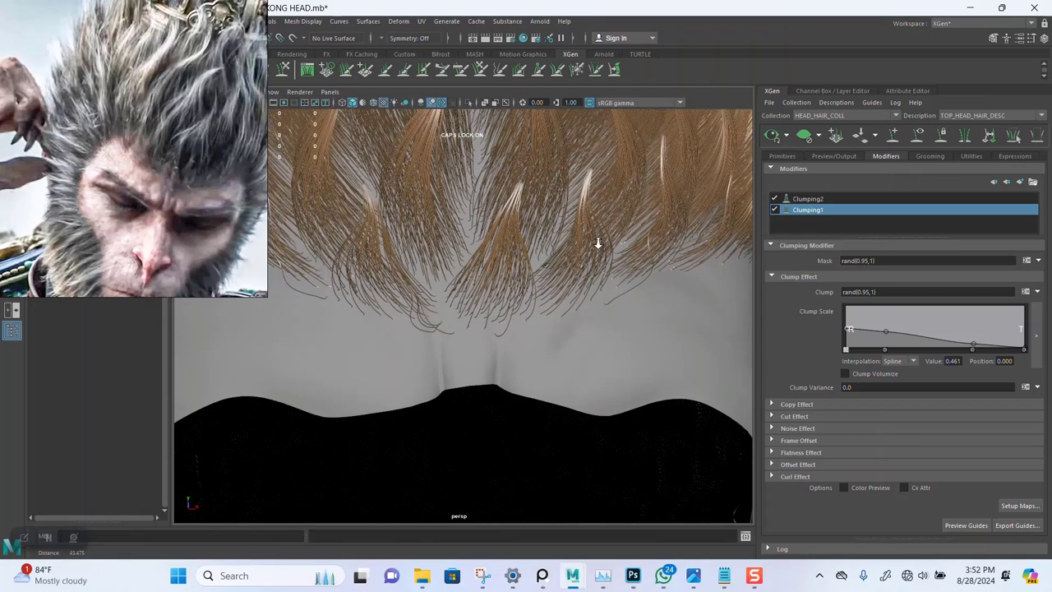
click(1020, 183)
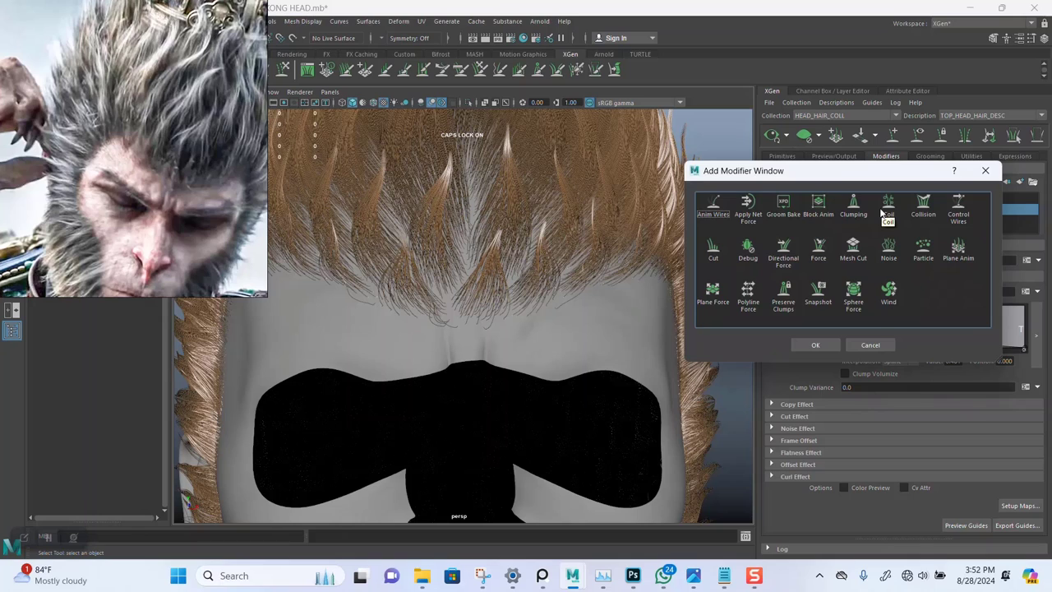
click(891, 254)
click(815, 345)
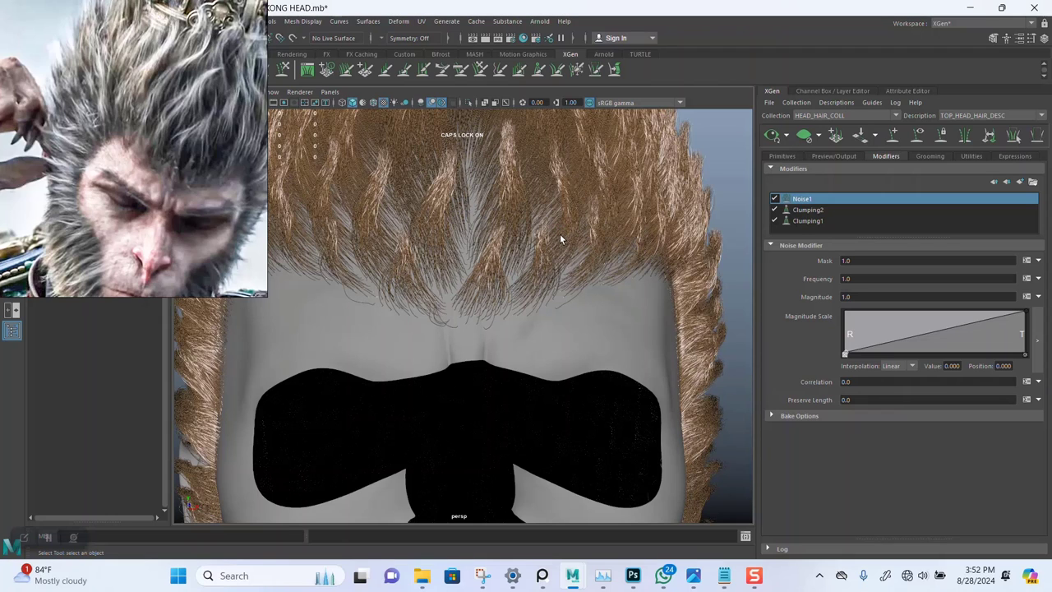
Step: Examine the hair roots and clumps along the forehead and temple hairline up close
alt+right_drag(560, 234, 505, 256)
alt+drag(505, 257, 486, 230)
alt+right_drag(485, 229, 526, 322)
alt+drag(526, 326, 477, 268)
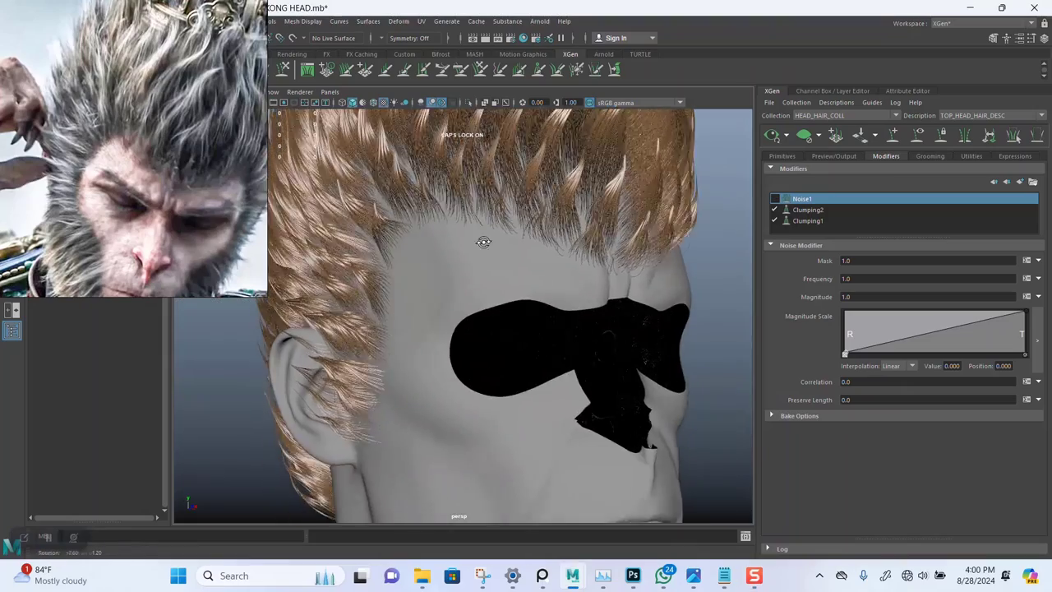
mouse_move(482, 235)
alt+mouse_down()
mouse_move(509, 234)
mouse_move(476, 230)
alt+mouse_up()
alt+right_drag(478, 234, 456, 279)
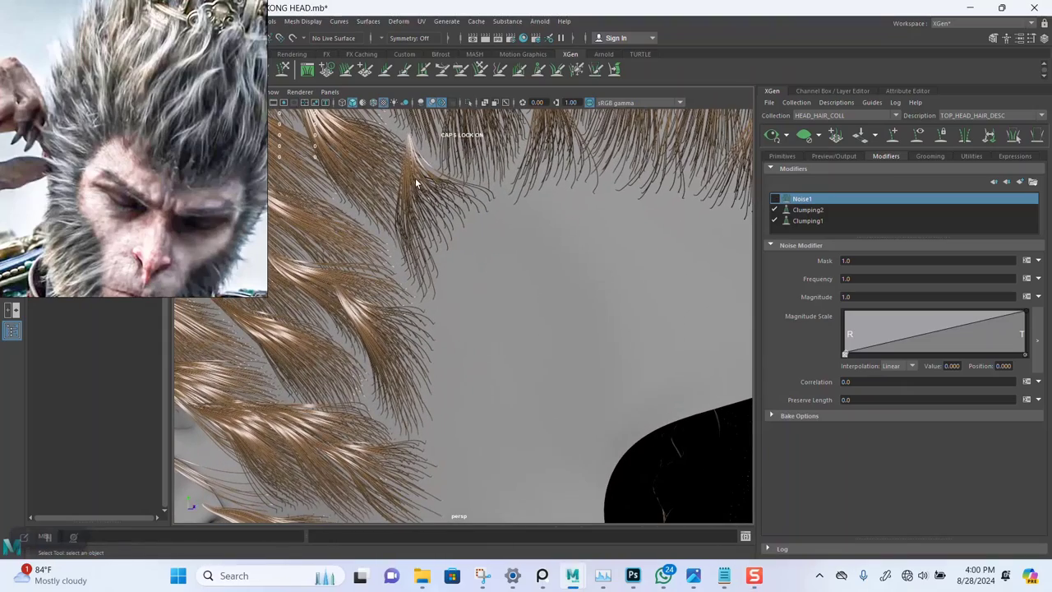
alt+drag(395, 258, 443, 278)
alt+drag(444, 242, 415, 214)
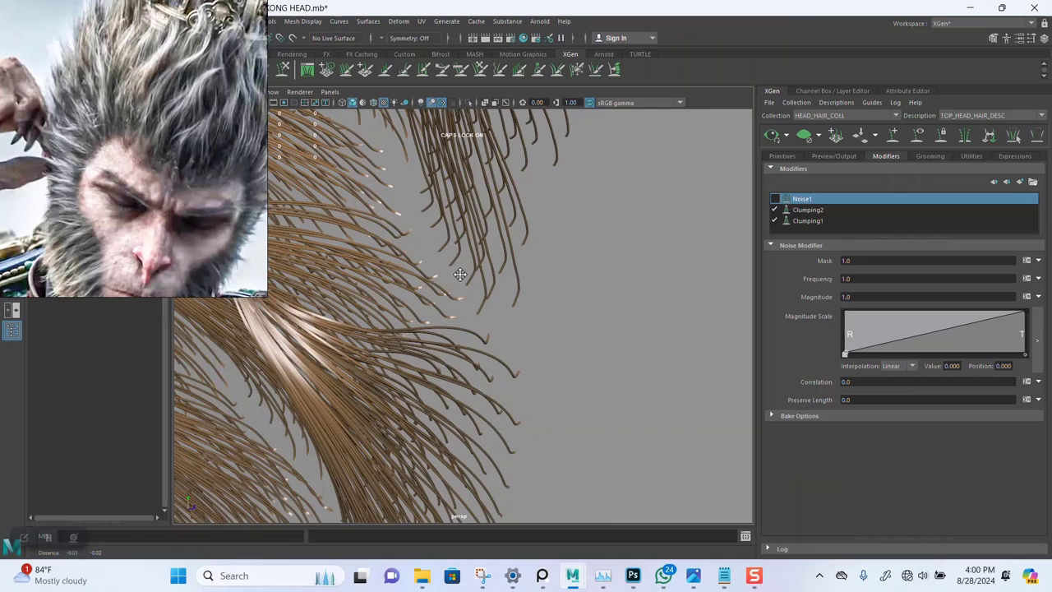
alt+drag(429, 253, 427, 336)
alt+drag(447, 205, 414, 232)
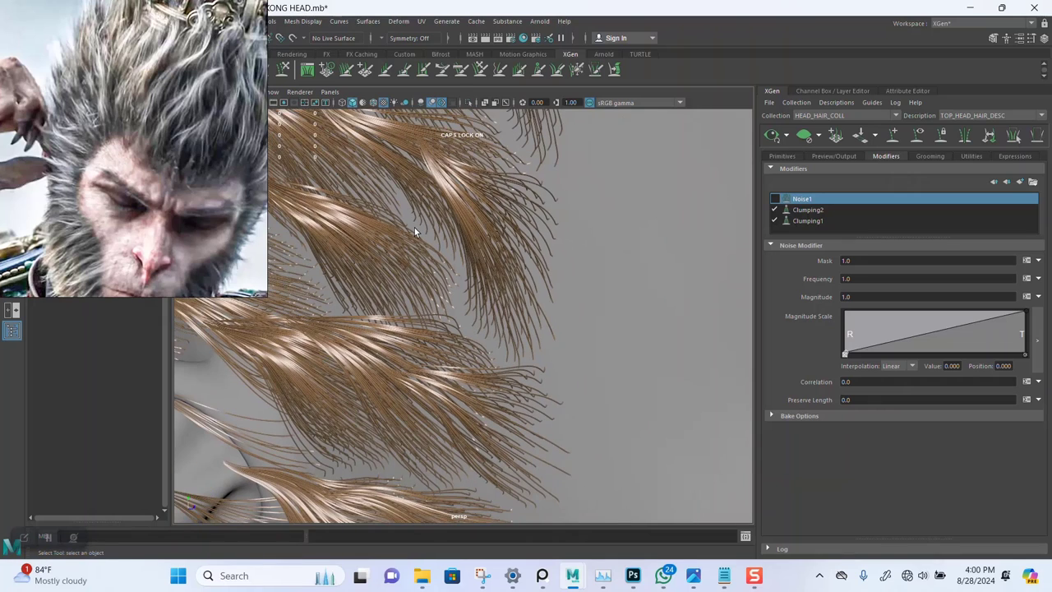
Step: Disable Clumping2, then regenerate and save Clumping1's clumping maps with a density of 0.4 and a lower mask value
click(774, 209)
click(812, 220)
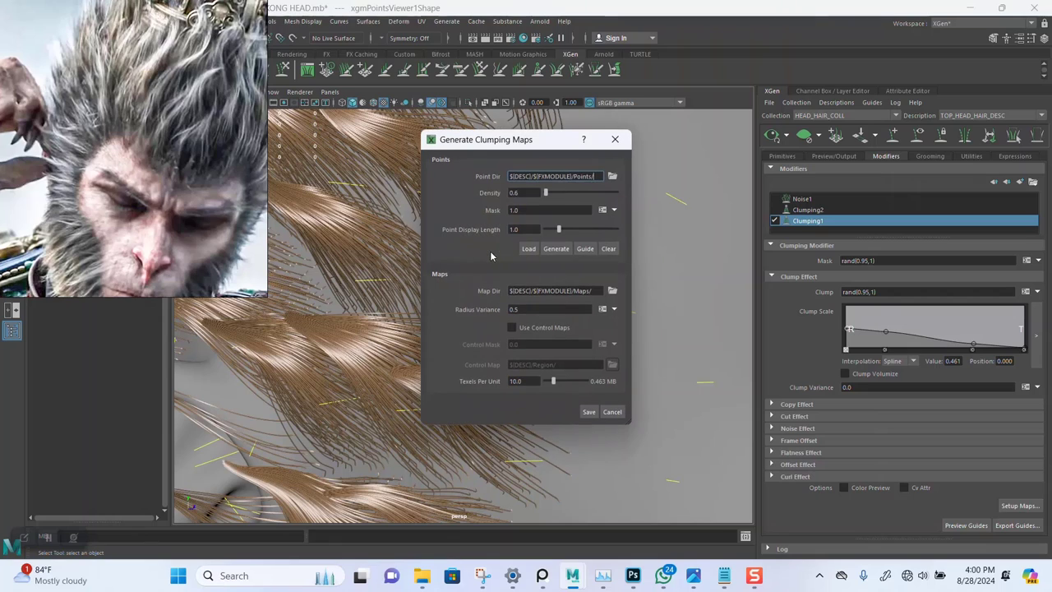
click(519, 192)
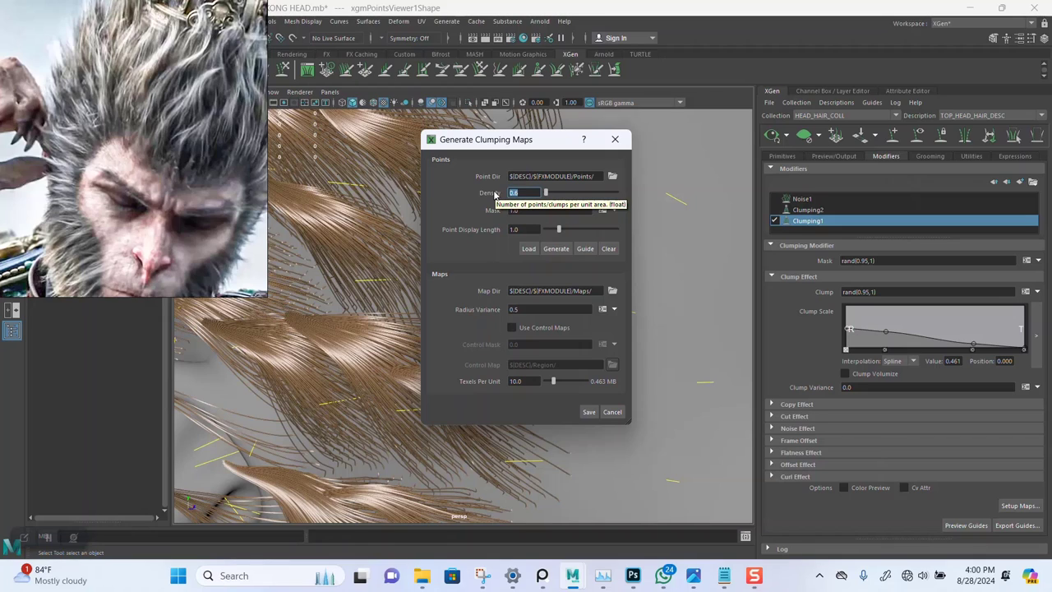
key(Left)
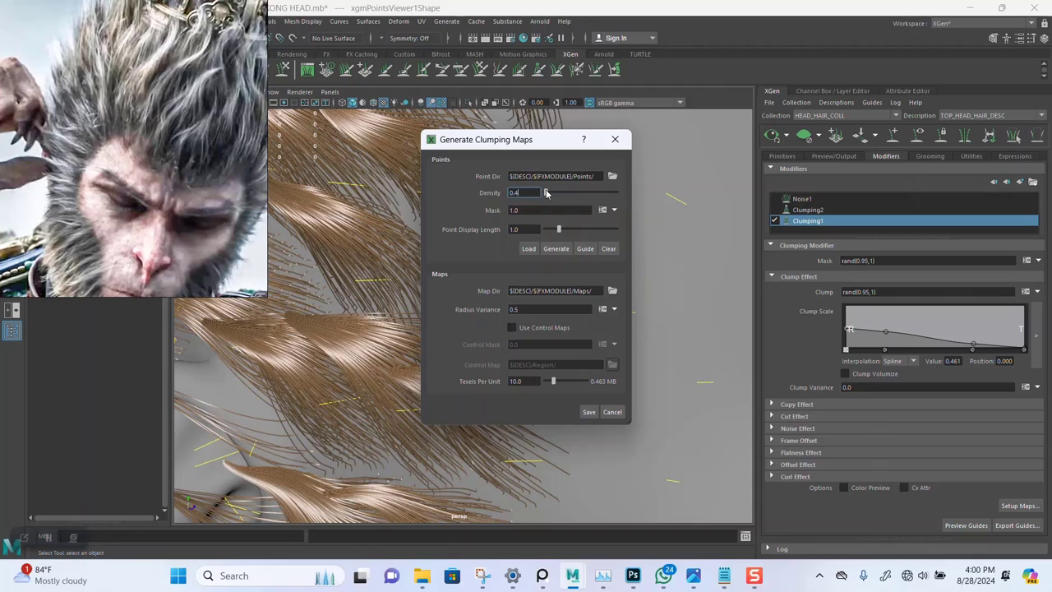
key(Tab)
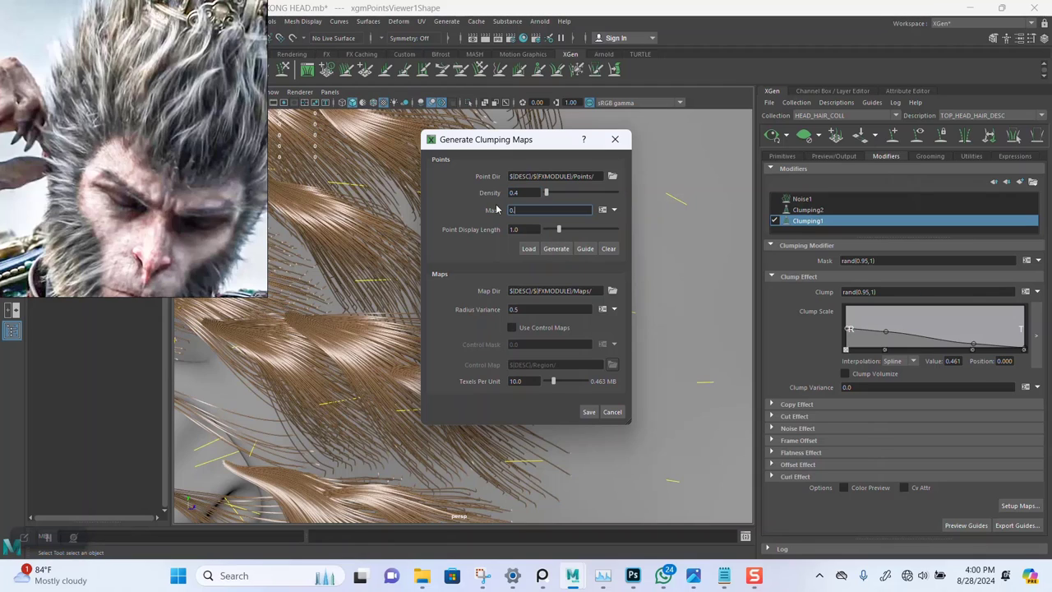
click(557, 248)
click(588, 411)
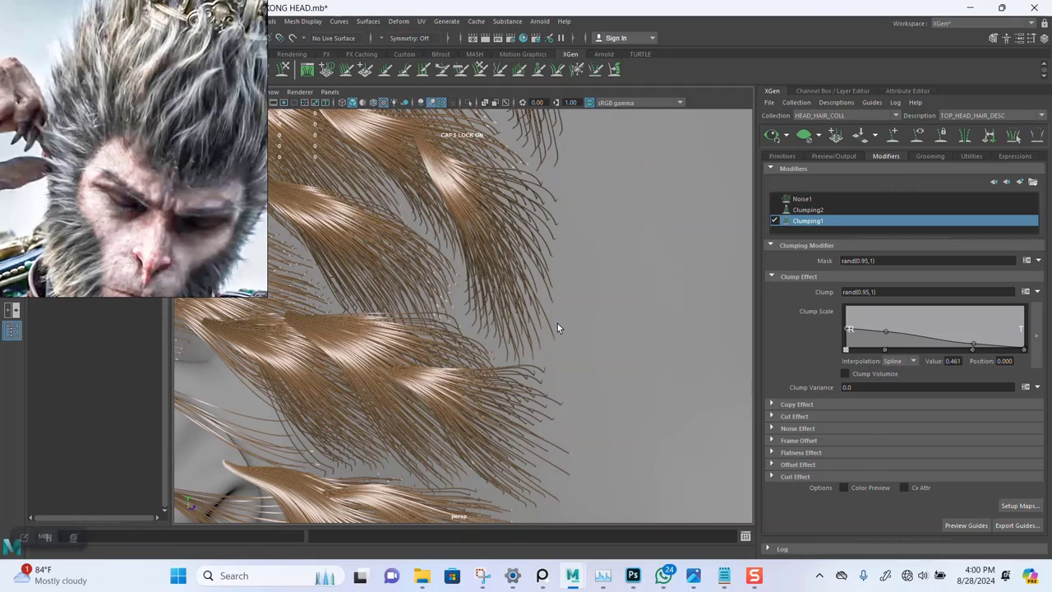
Step: Examine the regenerated Clumping1 clumps from the front and side of the head and along the hairline
alt+right_drag(533, 330, 448, 251)
alt+drag(559, 284, 483, 250)
alt+right_drag(483, 254, 494, 264)
alt+drag(495, 264, 517, 275)
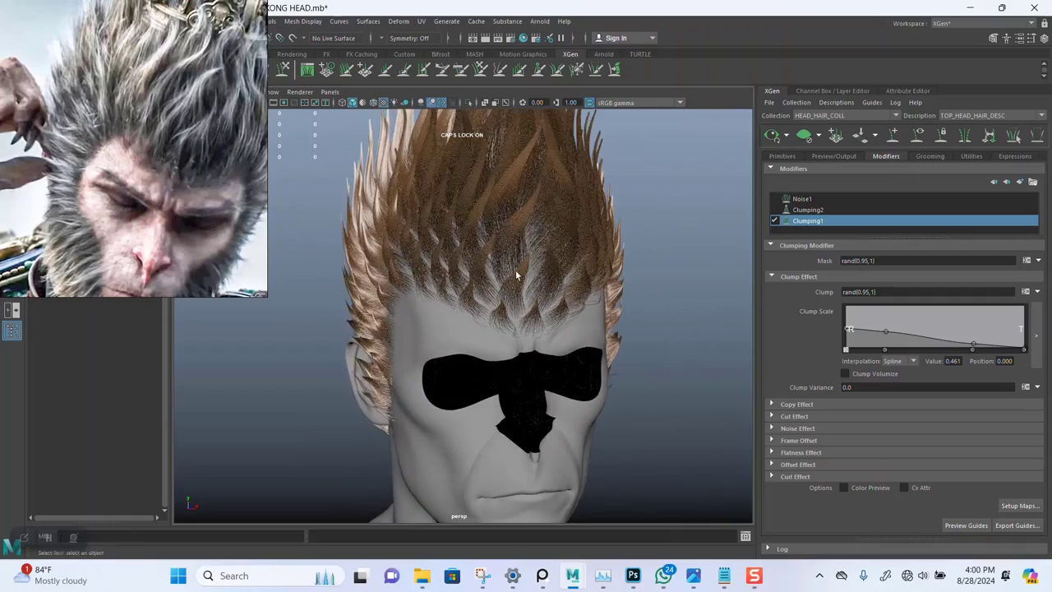
alt+middle_drag(517, 255, 505, 291)
alt+drag(505, 291, 483, 296)
alt+right_drag(483, 296, 492, 311)
alt+drag(468, 294, 530, 298)
alt+middle_drag(512, 302, 509, 284)
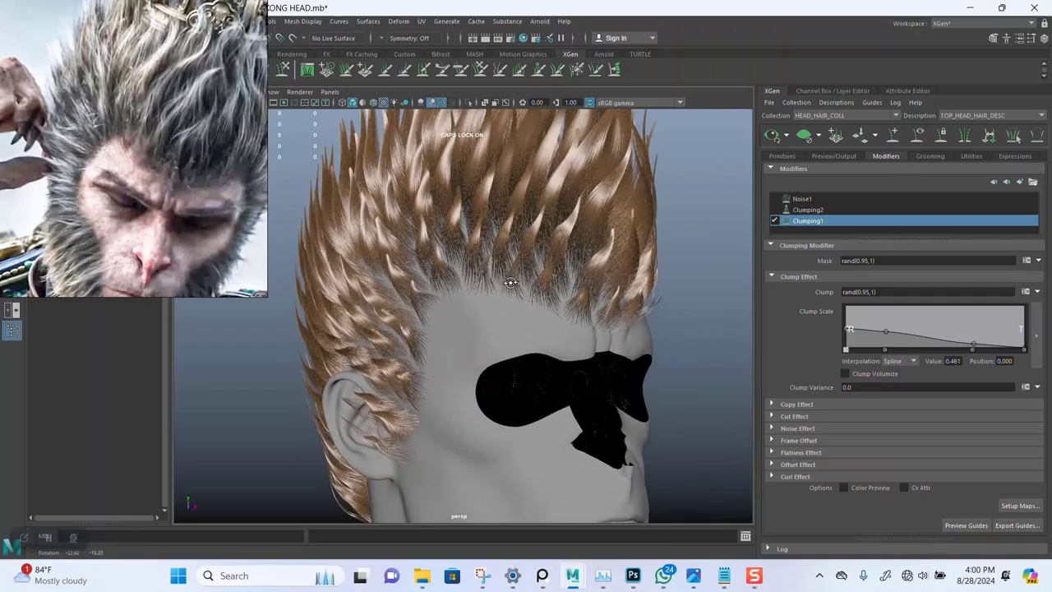
alt+right_drag(498, 288, 517, 340)
alt+drag(520, 245, 490, 238)
alt+right_drag(490, 240, 489, 286)
alt+middle_drag(490, 217, 488, 298)
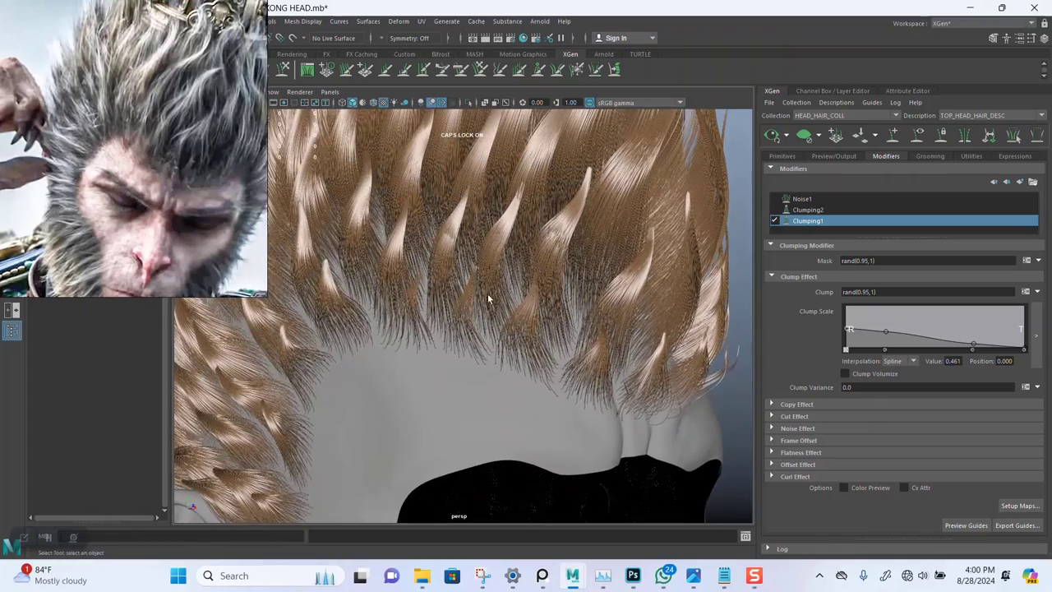
alt+drag(489, 261, 546, 254)
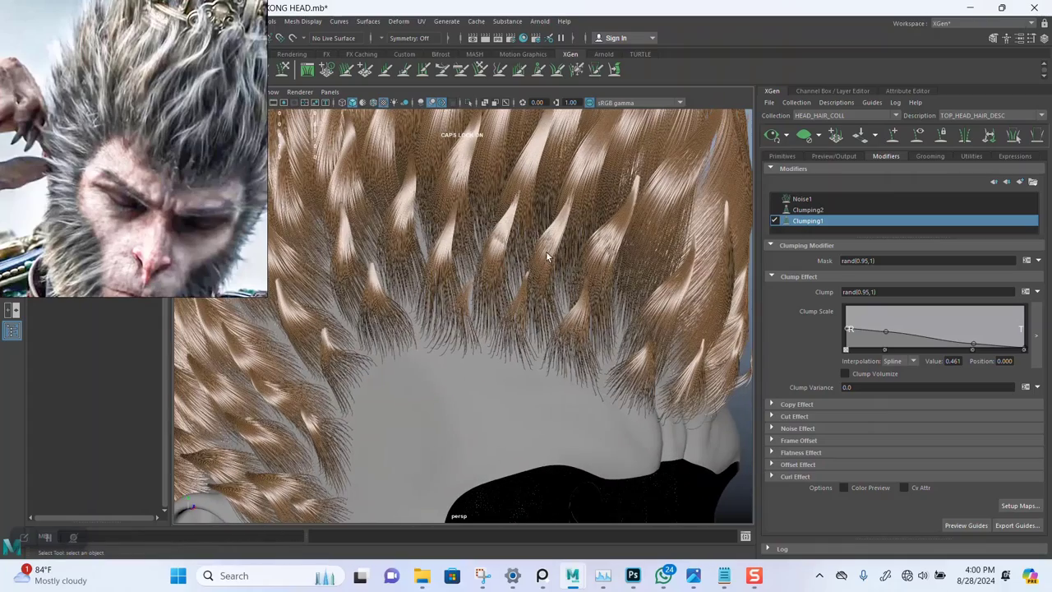
Step: Limit the XGen preview to the current description only and check the forehead clump roots up close
click(788, 136)
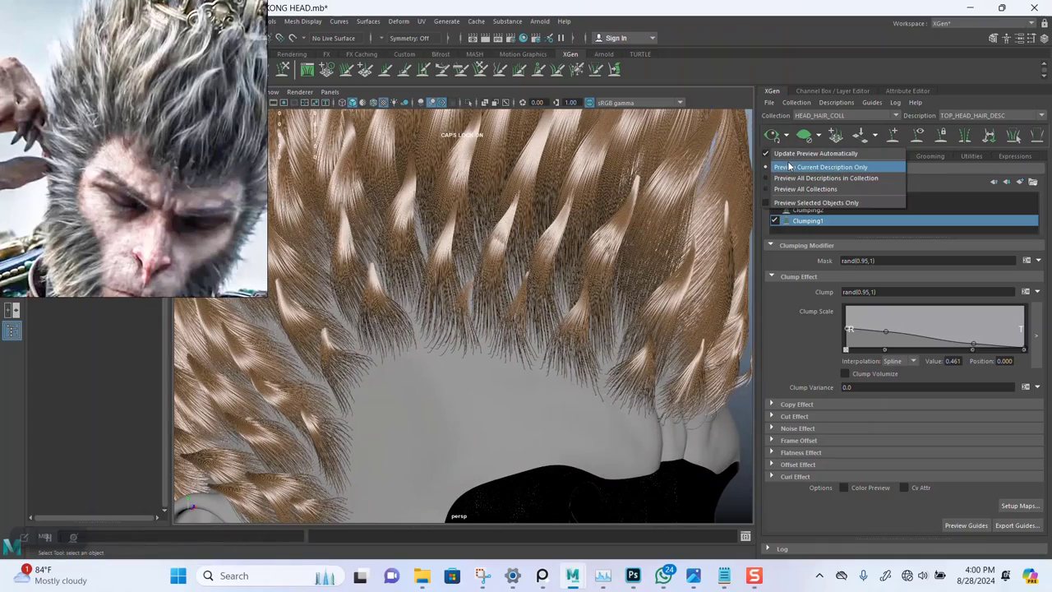
click(814, 167)
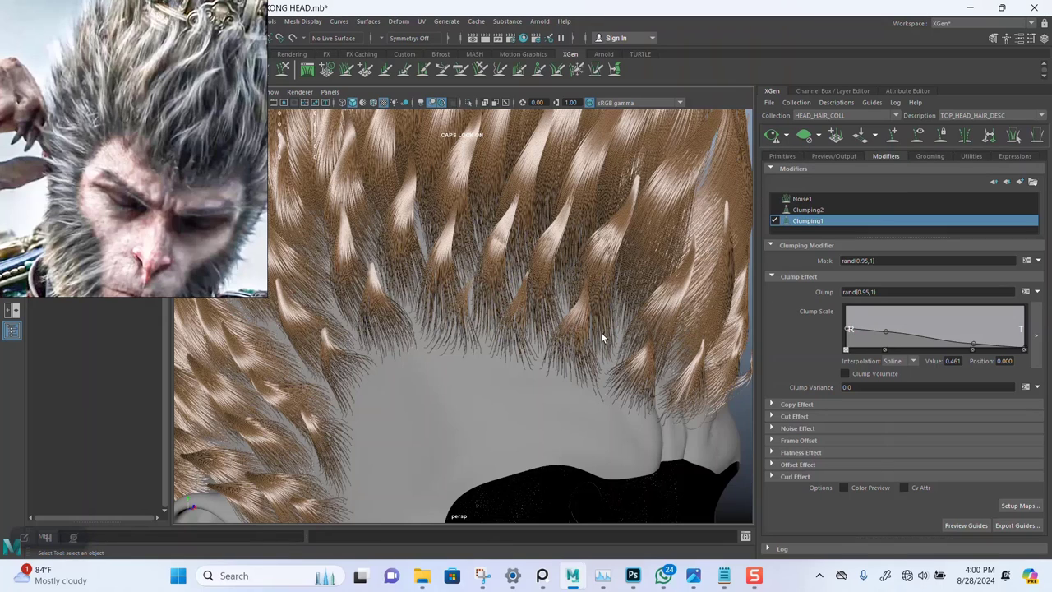
alt+drag(601, 333, 539, 339)
alt+right_drag(539, 339, 560, 309)
alt+drag(560, 308, 615, 296)
alt+right_drag(615, 296, 590, 270)
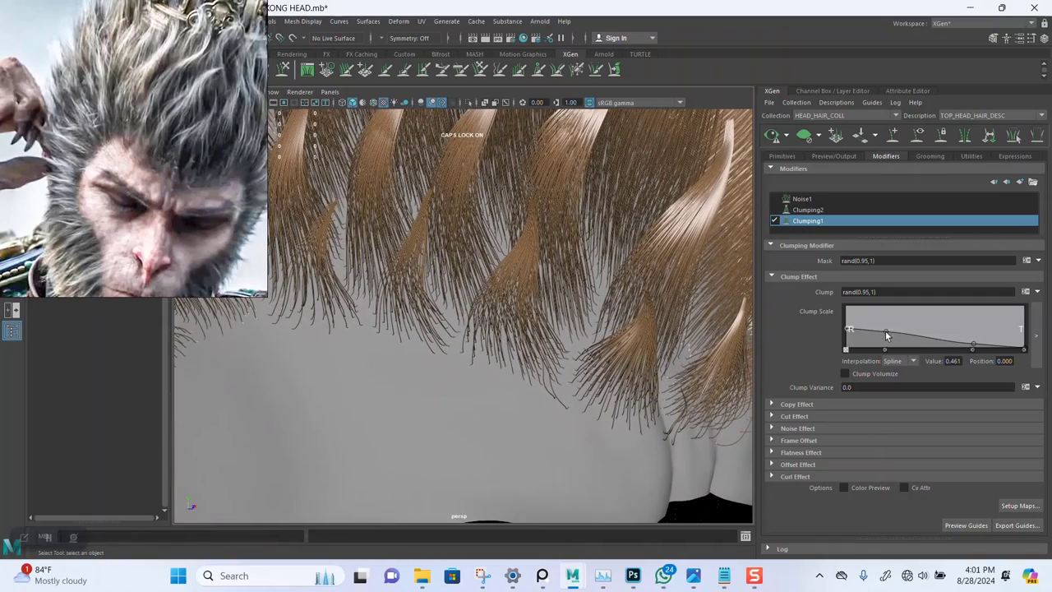
Step: Remove the second point from Clumping1's Clump Scale curve and try root values of 0.237 and 0.803
click(885, 351)
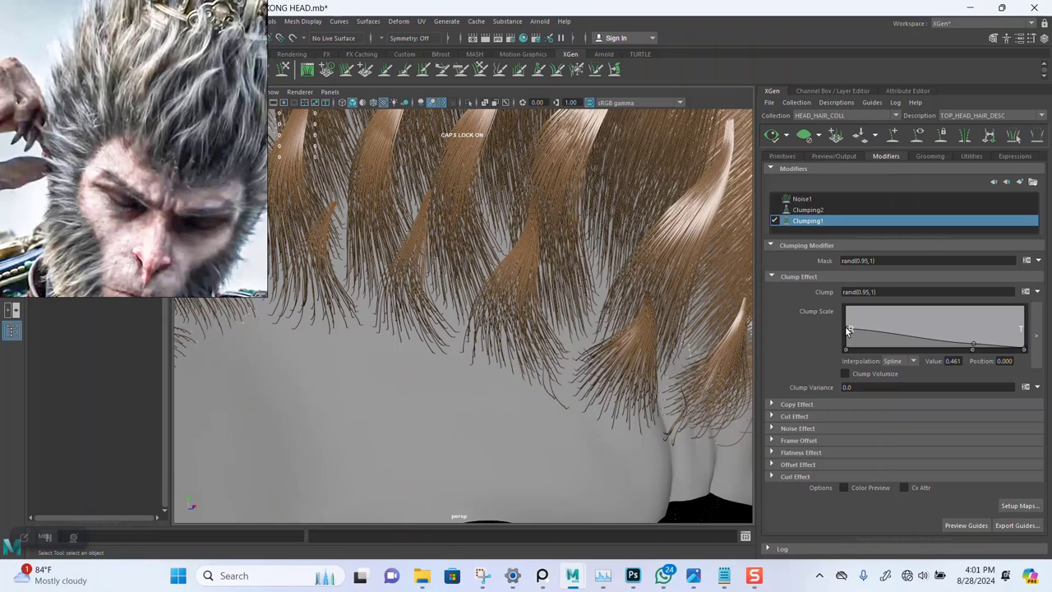
drag(845, 328, 846, 341)
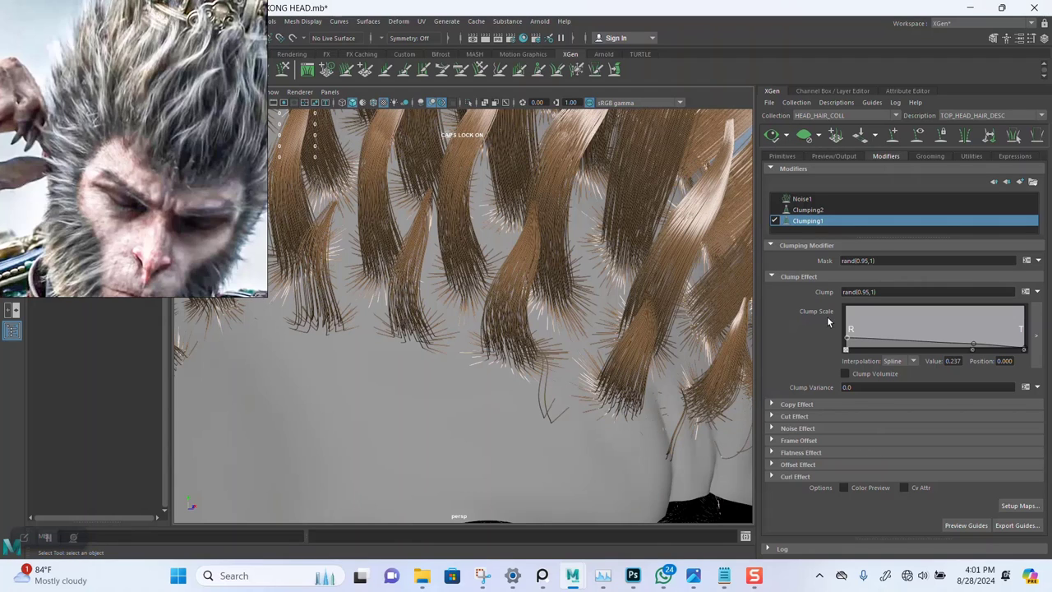
drag(848, 345, 833, 318)
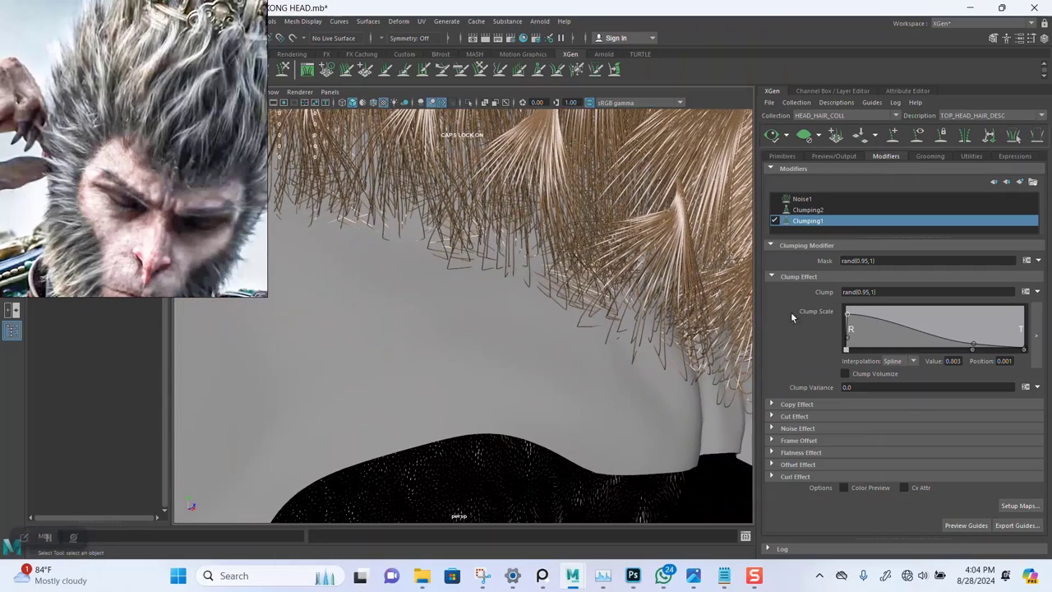
Step: Examine the bent hairline roots up close against the hair guides and the description's primitive settings
scroll(560, 282, up, 6)
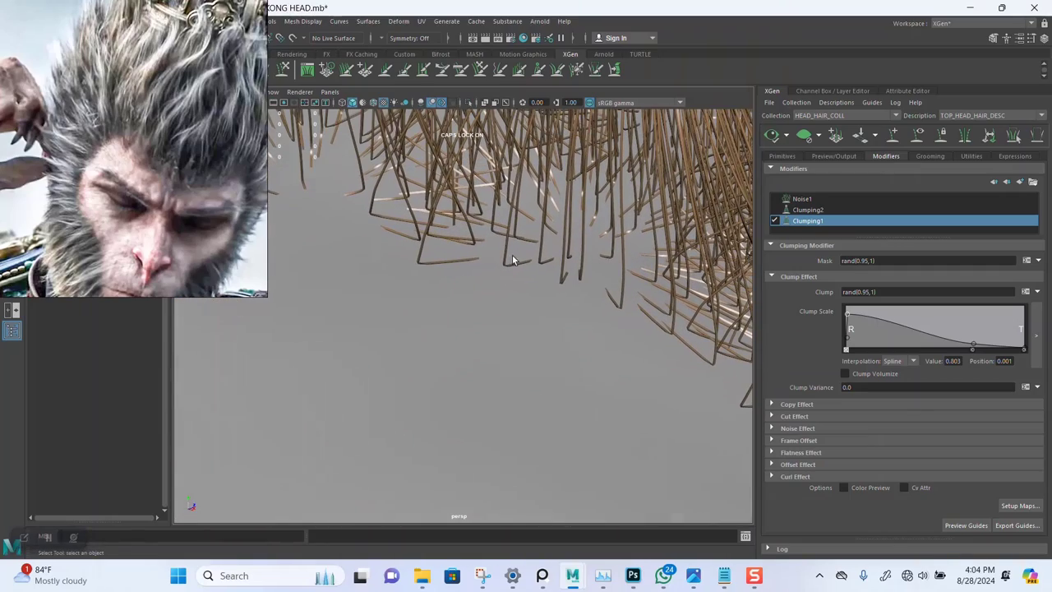
click(783, 157)
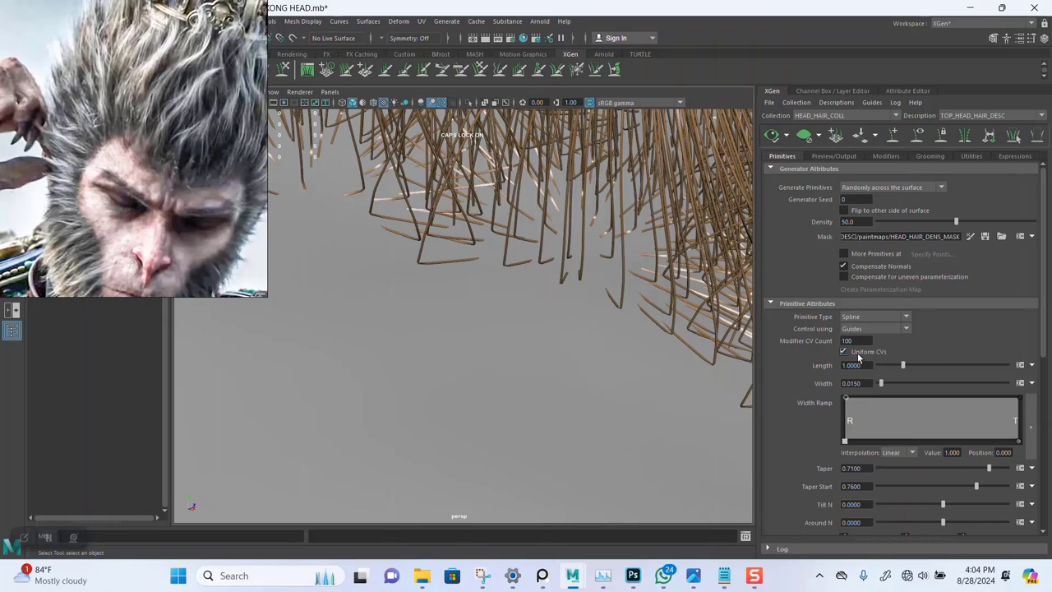
scroll(828, 463, down, 3)
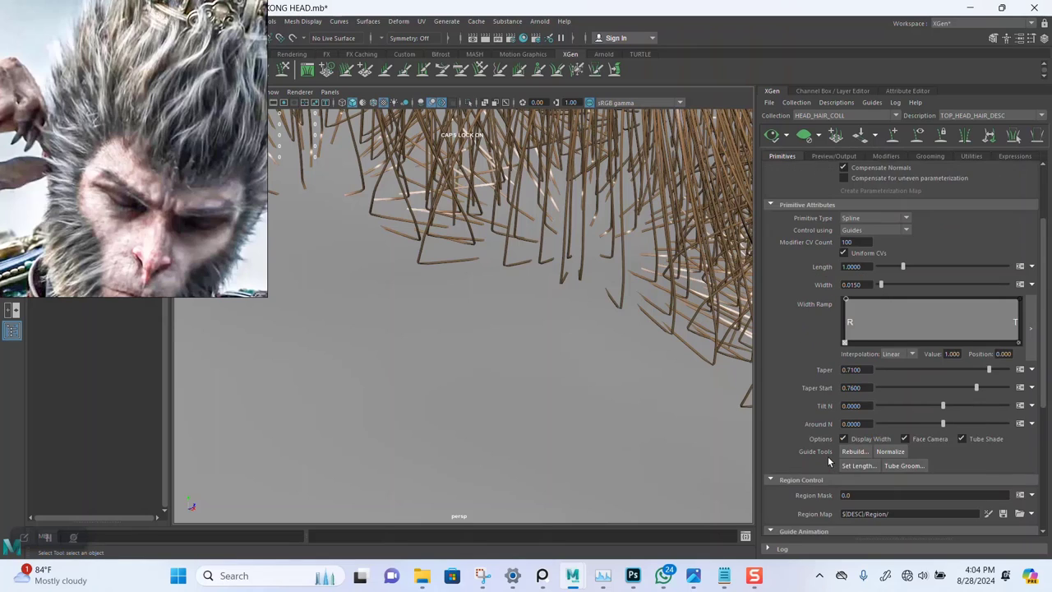
click(918, 136)
alt+right_drag(584, 298, 484, 212)
alt+middle_drag(484, 212, 487, 259)
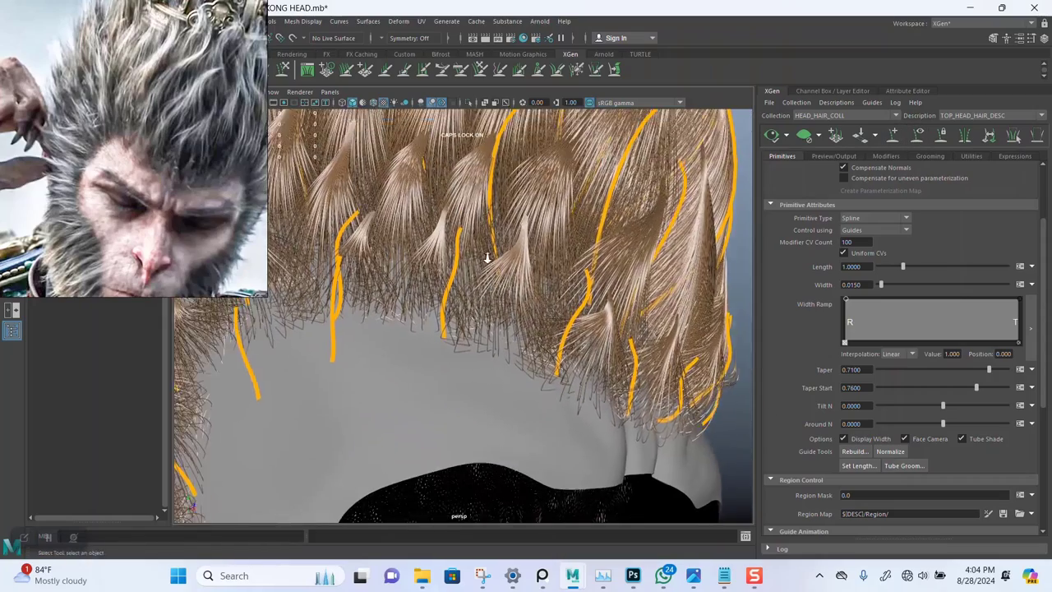
alt+right_drag(488, 258, 488, 361)
alt+middle_drag(487, 361, 487, 319)
alt+right_drag(487, 319, 591, 337)
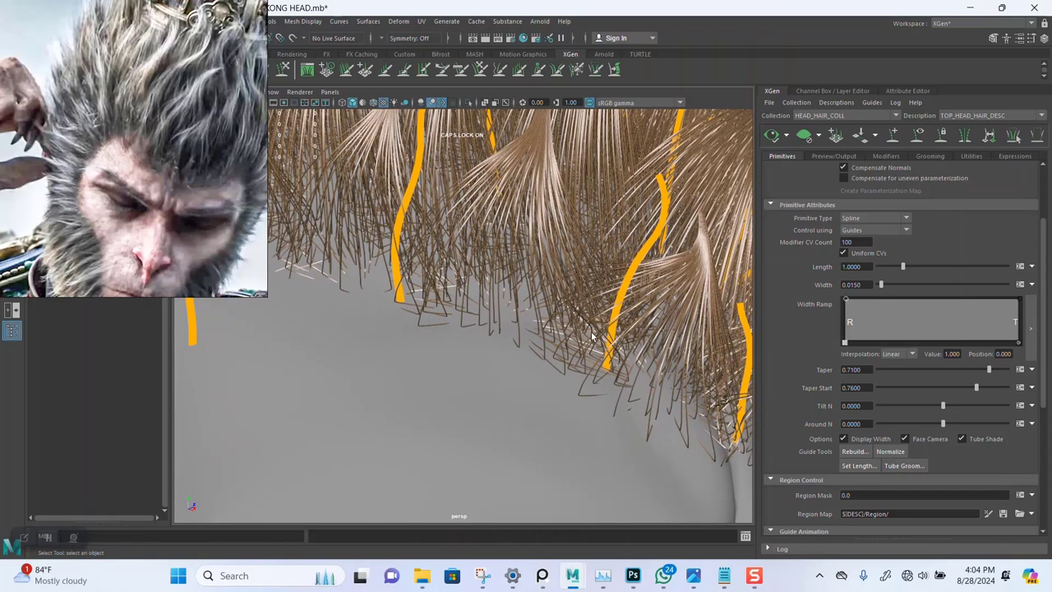
click(917, 136)
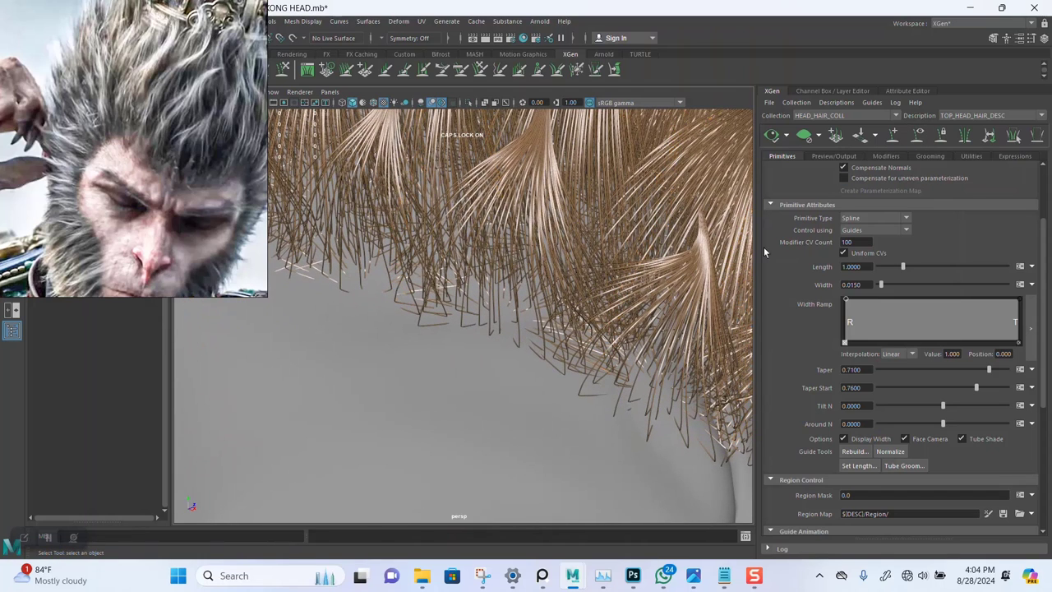
Step: Remove the extra near-root point from Clumping1's Clump Scale curve, set the root value to 0.526 and refresh the preview
click(887, 157)
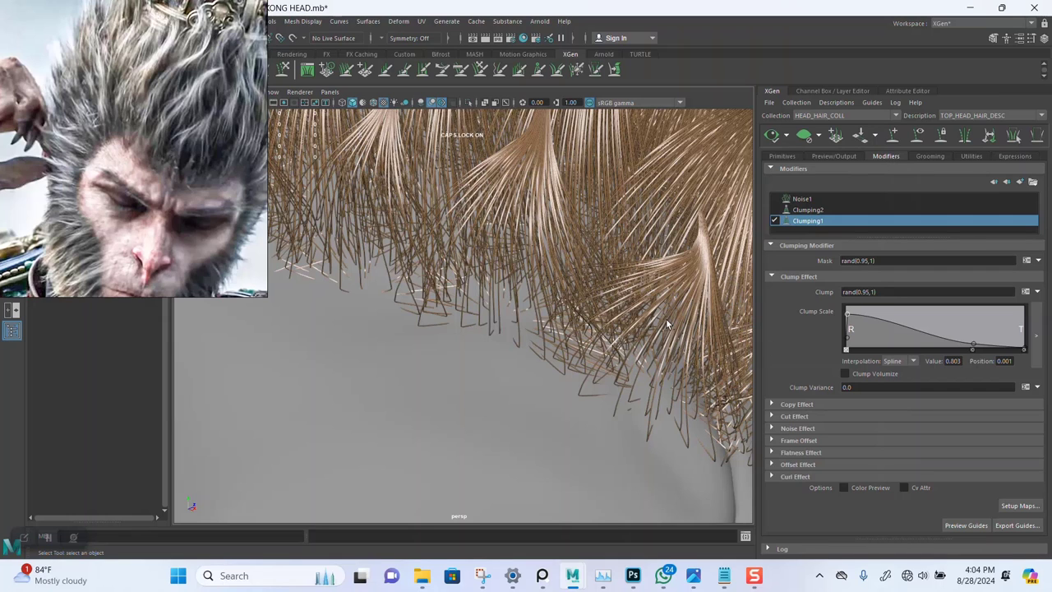
alt+right_drag(665, 351, 715, 370)
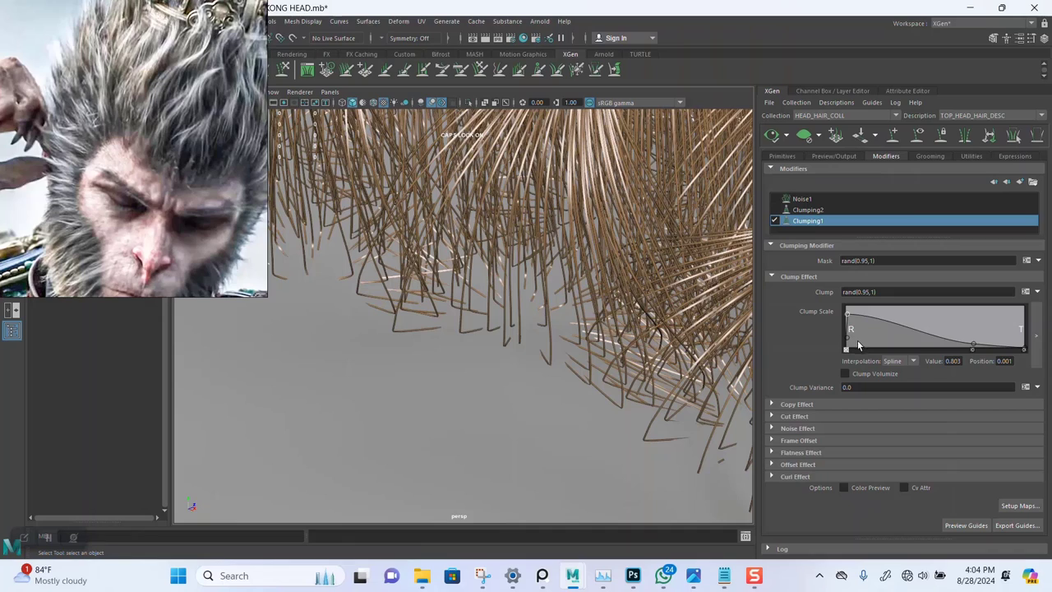
drag(848, 313, 854, 321)
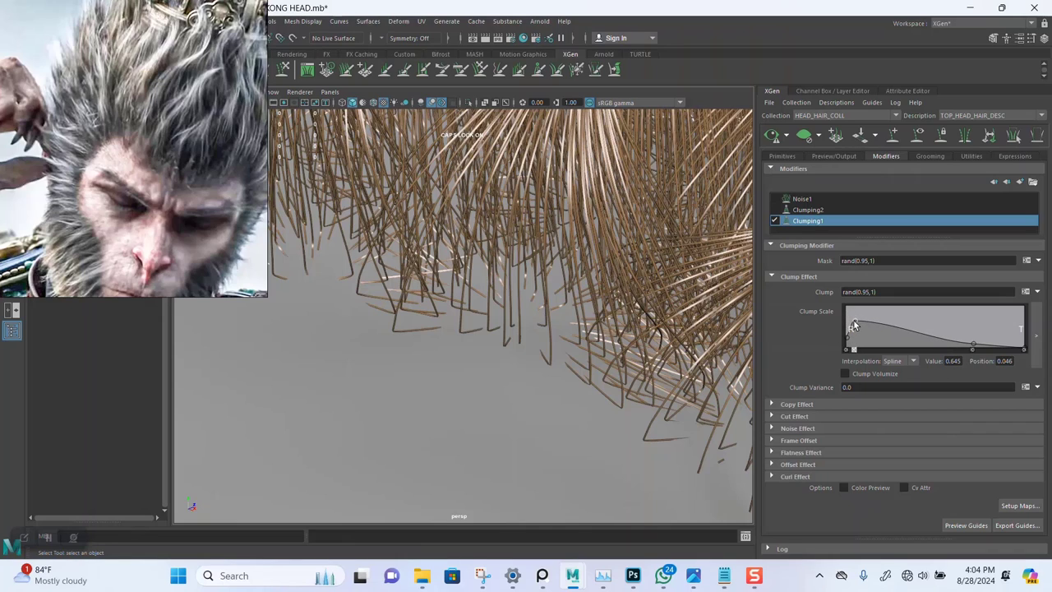
click(854, 349)
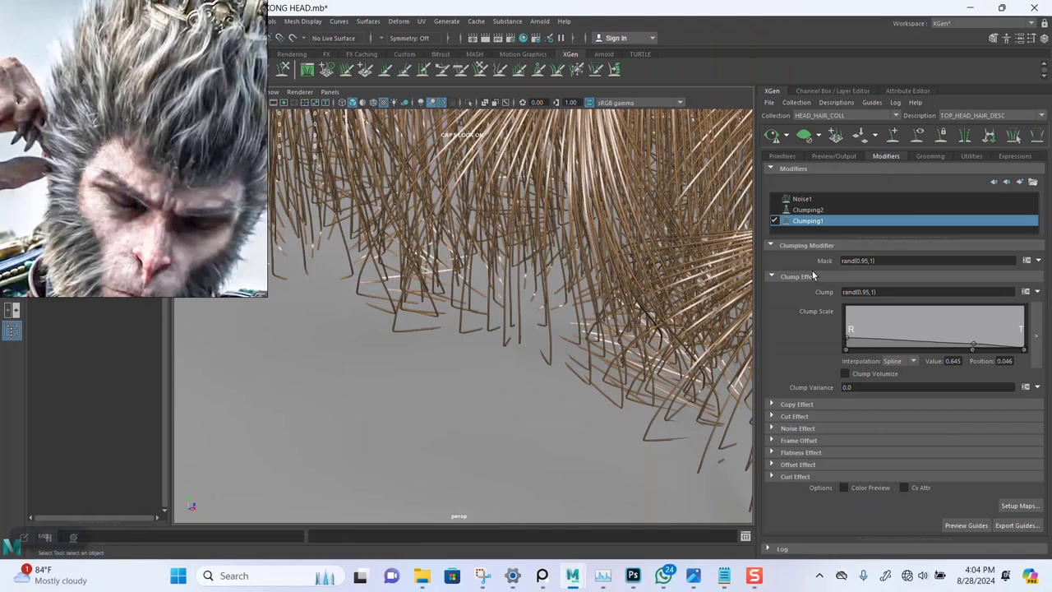
drag(849, 340, 841, 328)
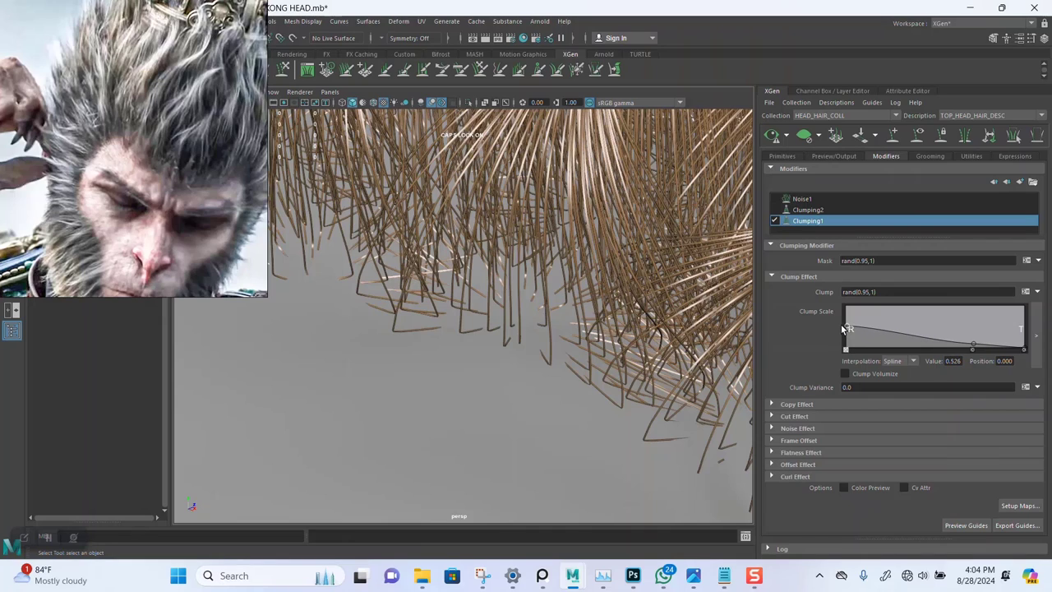
click(772, 136)
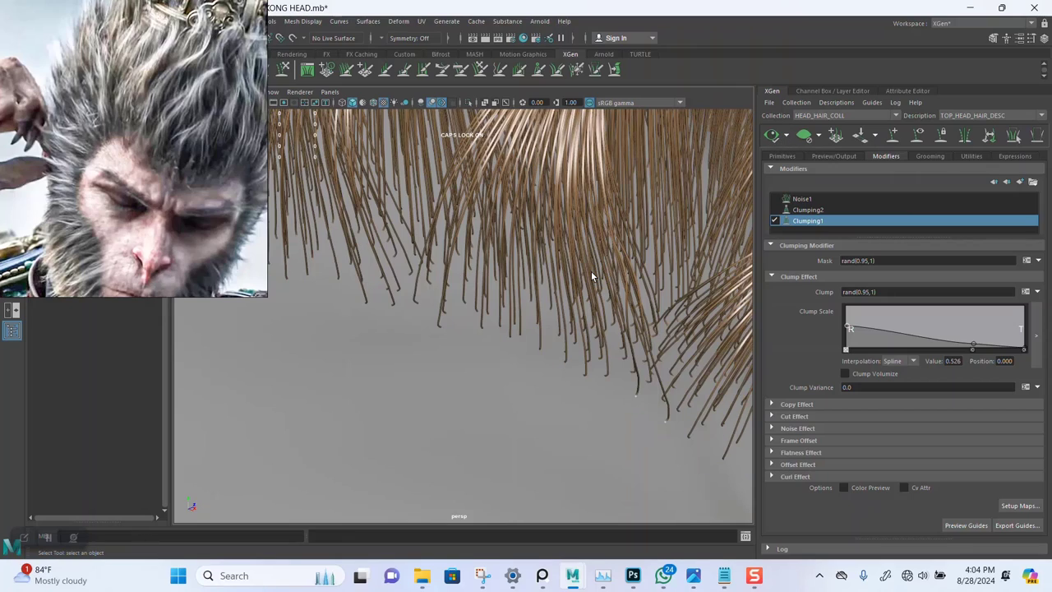
alt+right_drag(583, 375, 530, 394)
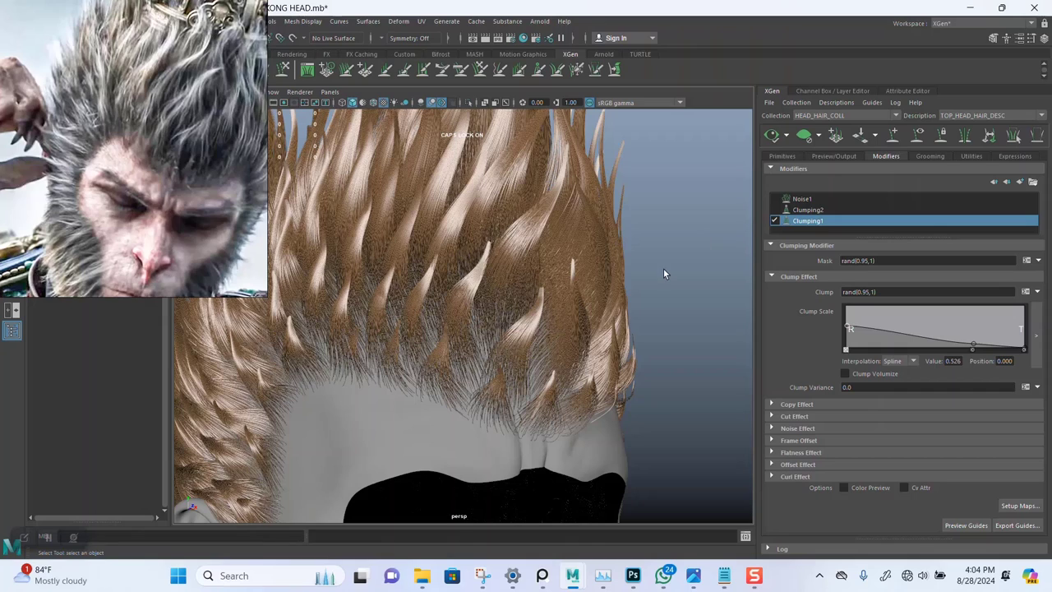
Step: Save the scene and set the top head hair's density to 90
key(ctrl+s)
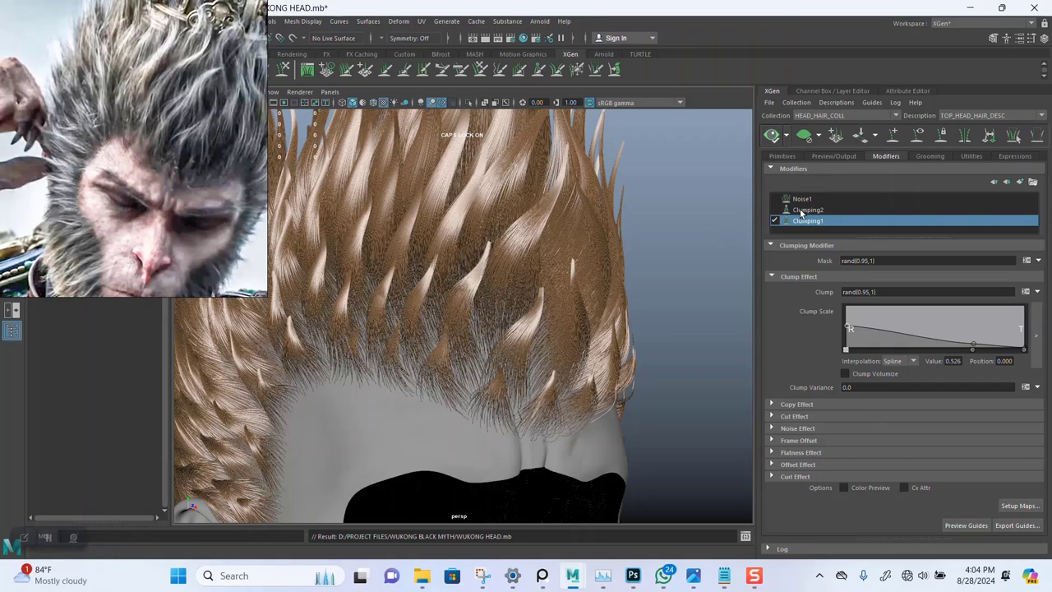
click(781, 156)
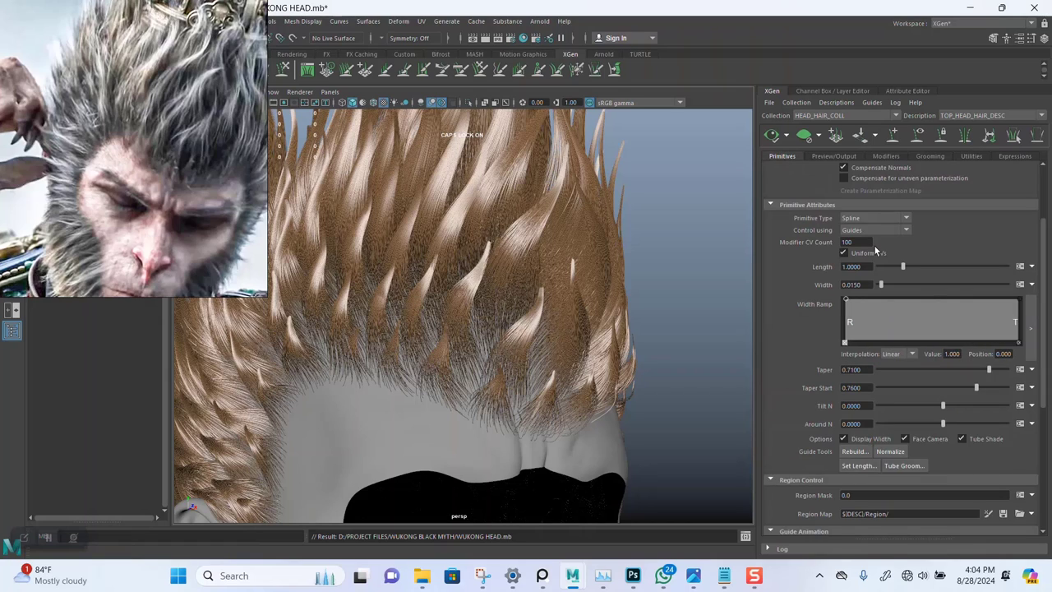
scroll(874, 249, up, 3)
double_click(860, 221)
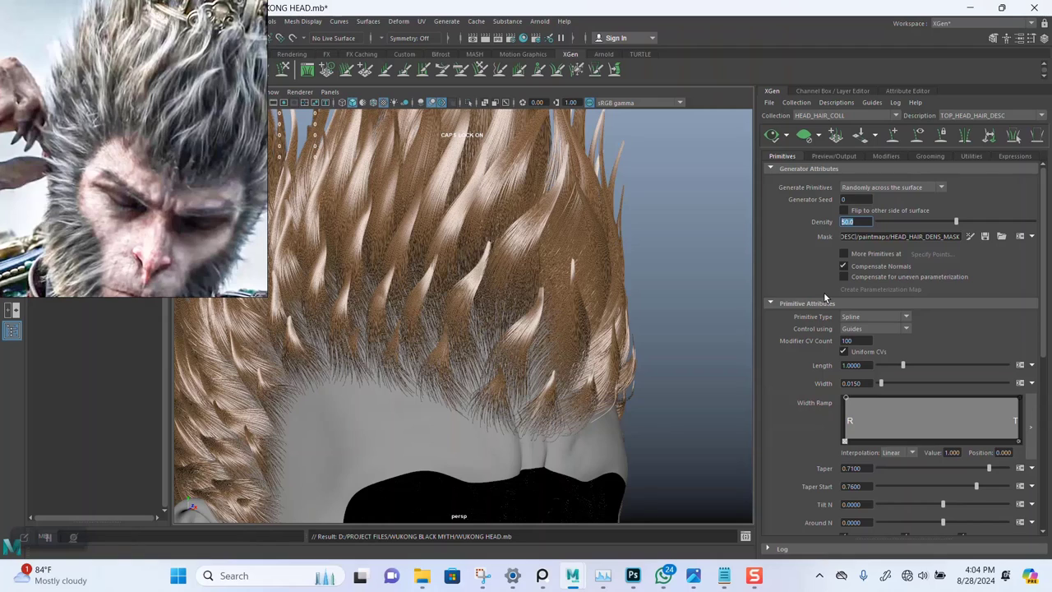
text(90)
key(Return)
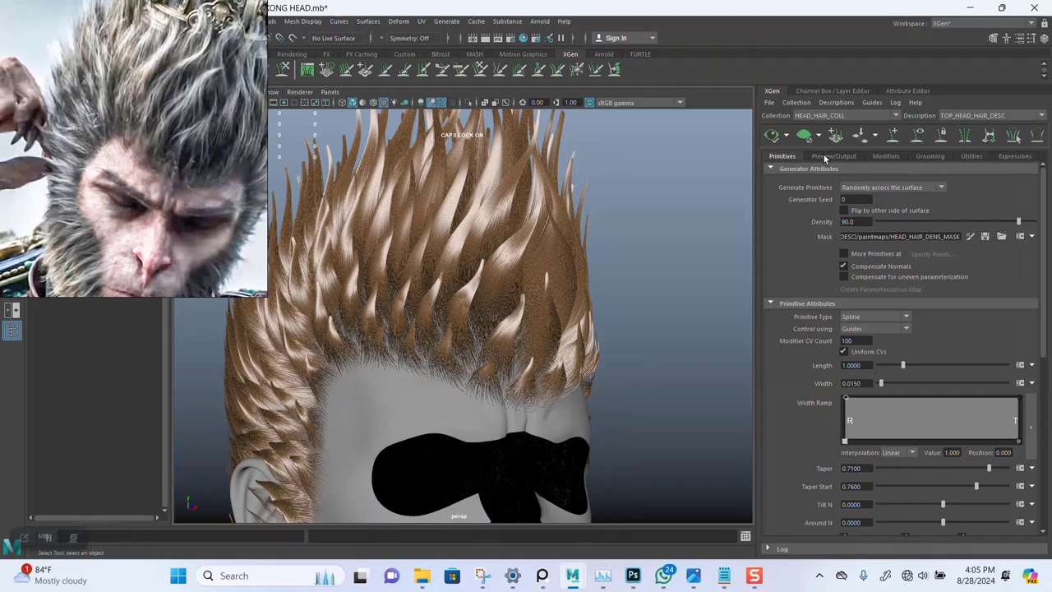
Step: Regenerate Clumping1's clumping maps with a density of 0.4 and a mask of 1.0
click(828, 157)
click(885, 156)
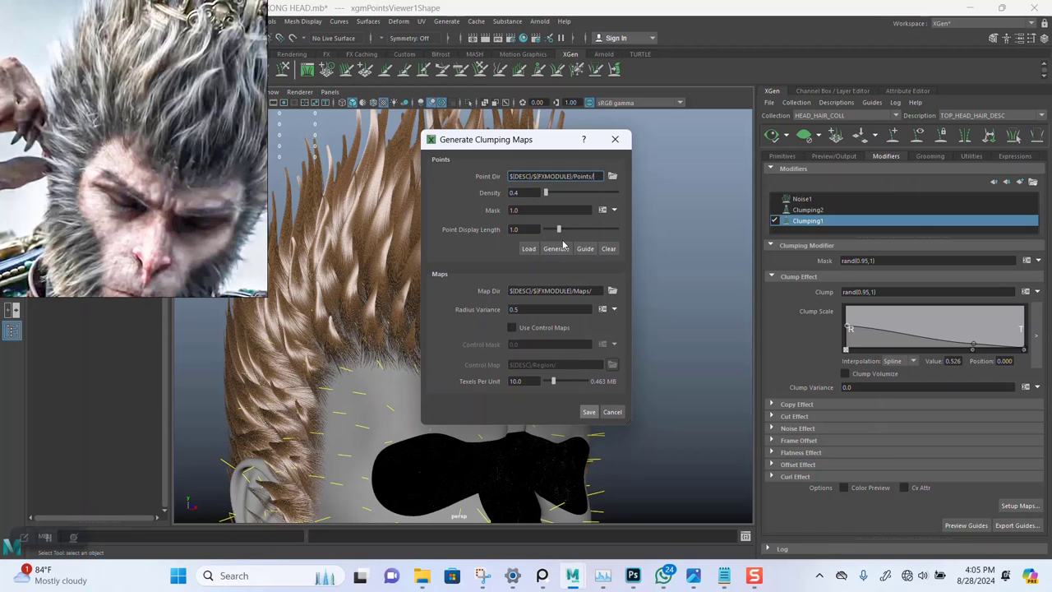
click(557, 249)
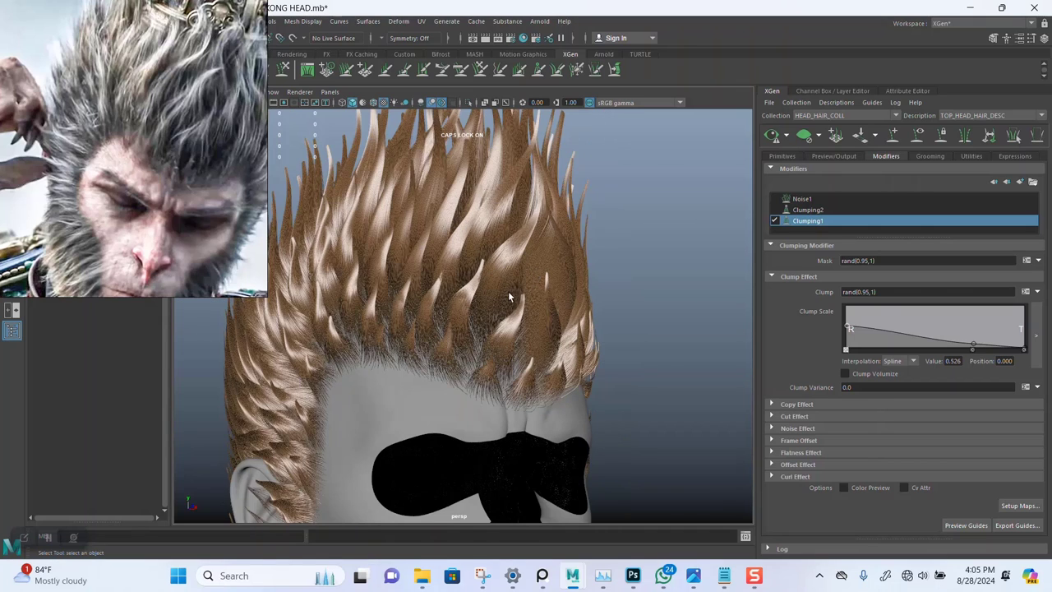
Step: Enable Clumping2 on top of Clumping1 and refresh the hair preview
alt+middle_drag(510, 296, 530, 245)
alt+right_drag(512, 347, 533, 298)
alt+drag(533, 298, 516, 316)
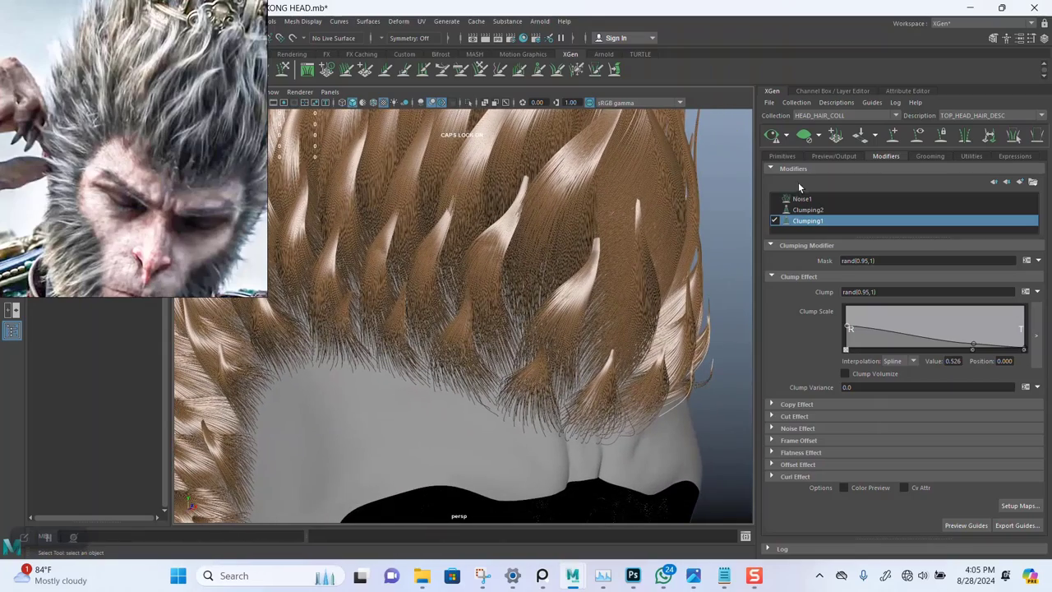
click(775, 210)
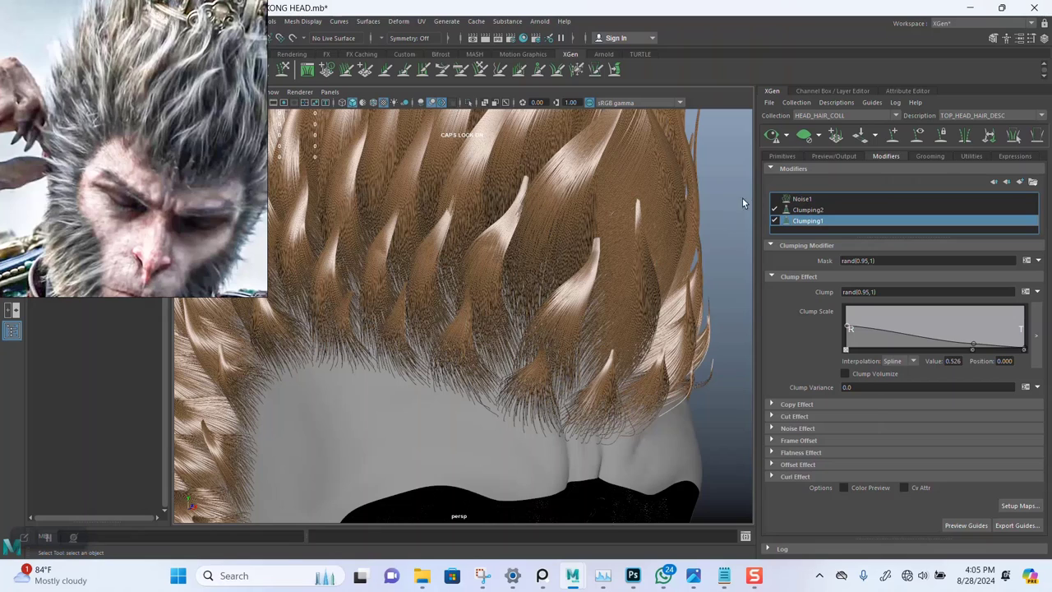
click(772, 135)
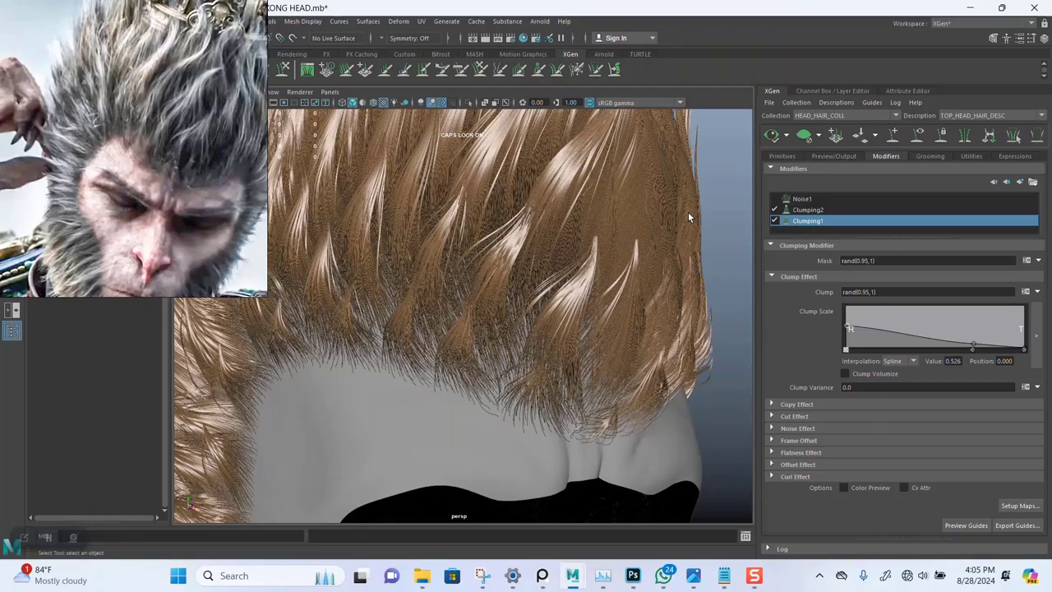
Step: Examine the layered clumps from the front and sides of the head and along the hairline
mouse_move(606, 287)
alt+mouse_down()
mouse_move(554, 251)
mouse_move(557, 285)
mouse_move(586, 283)
alt+mouse_up()
scroll(533, 284, up, 6)
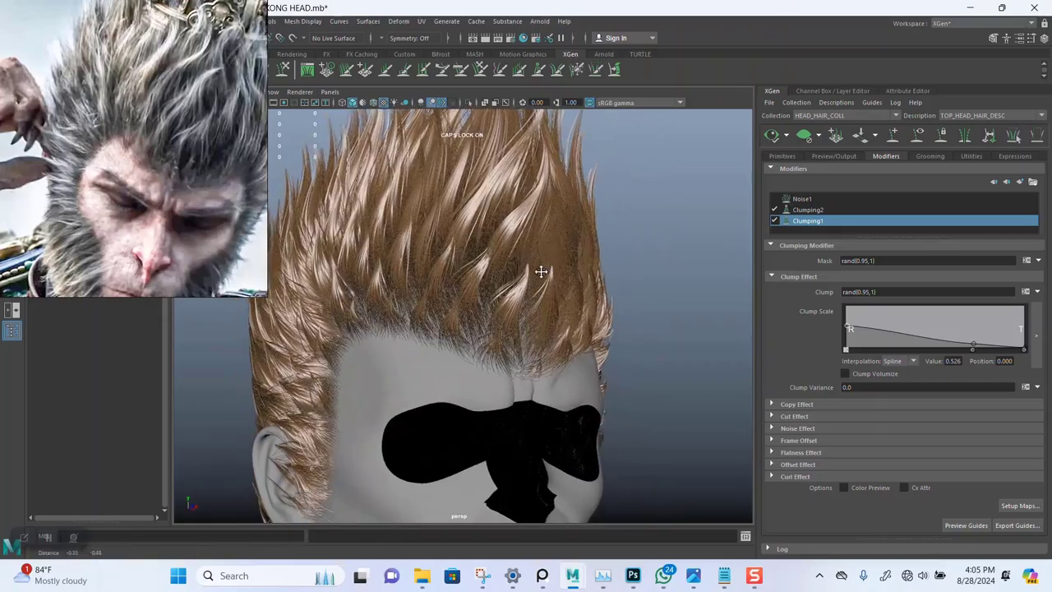
mouse_move(527, 294)
alt+mouse_down()
mouse_move(570, 268)
mouse_move(598, 273)
mouse_move(513, 309)
alt+mouse_up()
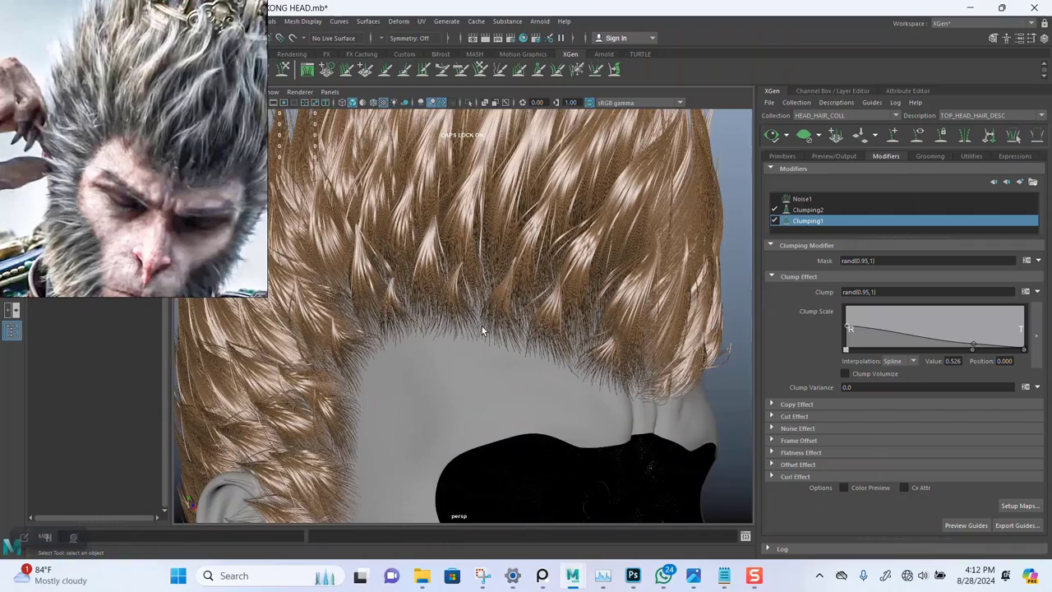
mouse_move(482, 327)
alt+mouse_down()
mouse_move(493, 319)
mouse_move(471, 321)
mouse_move(501, 334)
alt+mouse_up()
alt+right_drag(501, 334, 458, 311)
alt+drag(459, 311, 427, 308)
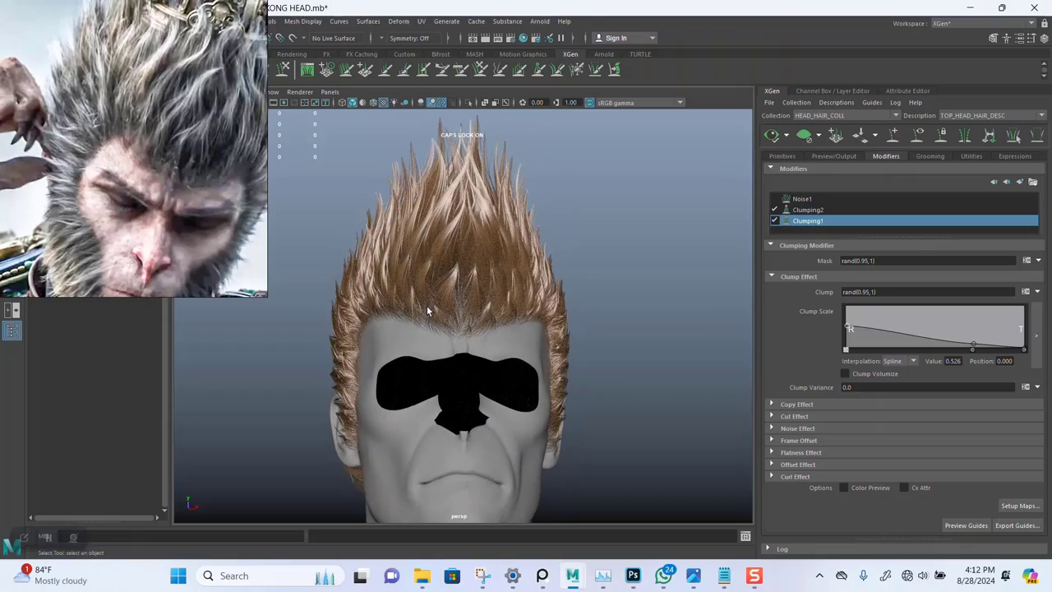
alt+right_drag(416, 277, 389, 315)
alt+drag(389, 315, 457, 317)
alt+middle_drag(443, 391, 453, 319)
alt+right_drag(411, 288, 446, 277)
alt+drag(446, 277, 279, 238)
scroll(520, 292, down, 5)
alt+right_drag(415, 230, 475, 309)
alt+drag(475, 309, 455, 229)
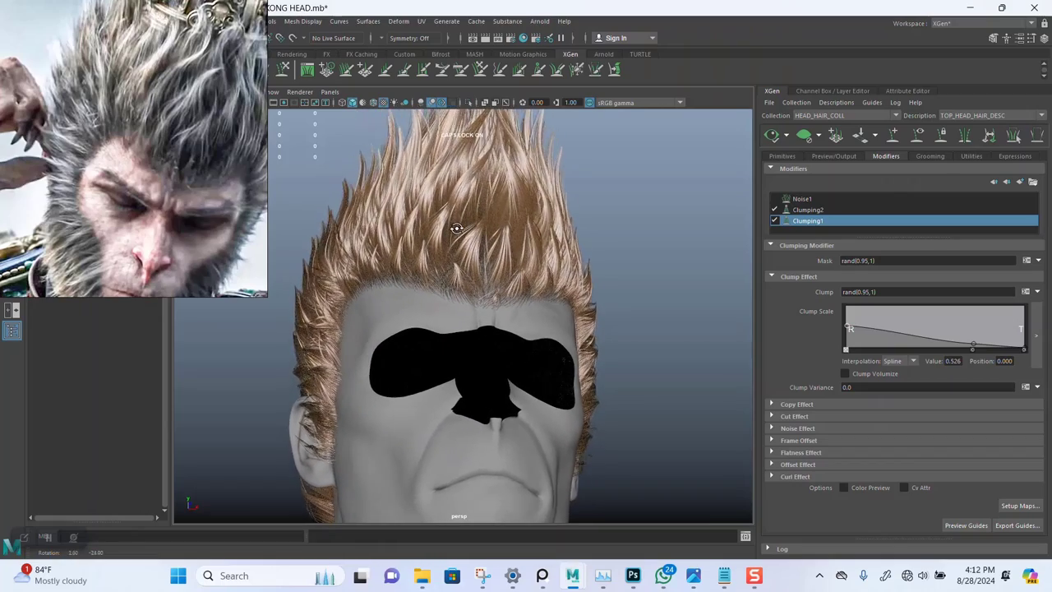
alt+right_drag(455, 228, 488, 258)
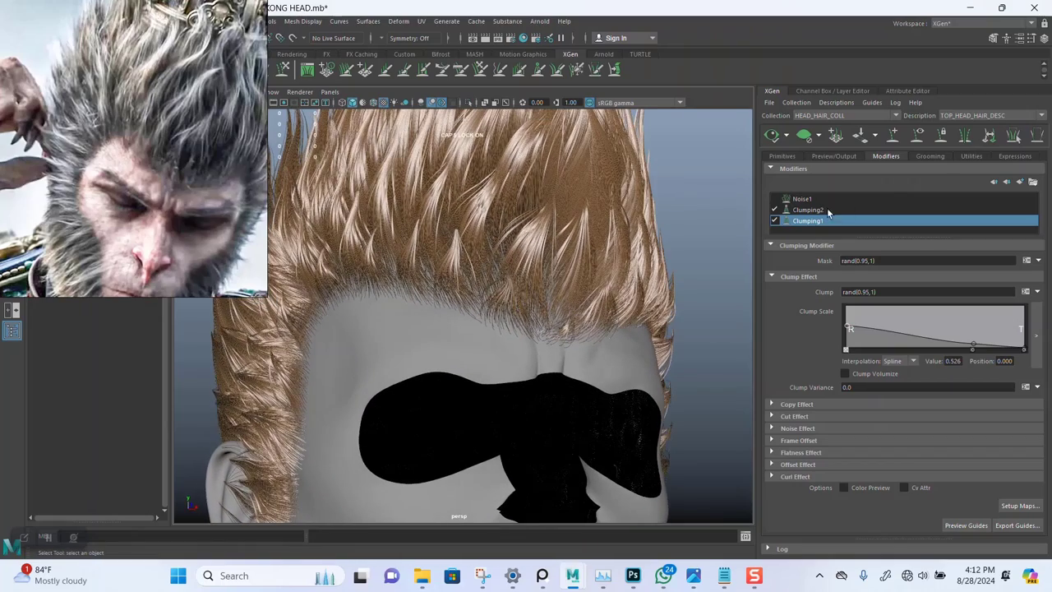
Step: Compare the forehead clumps with Clumping2 disabled and enabled again, refreshing the preview each time
click(815, 211)
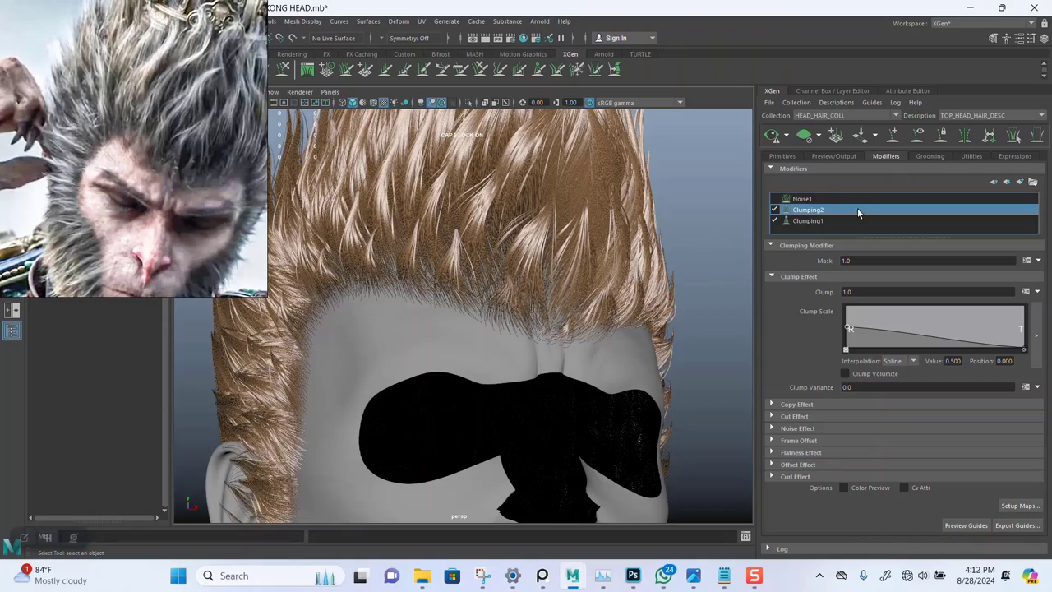
alt+drag(479, 274, 518, 309)
alt+right_drag(519, 310, 567, 286)
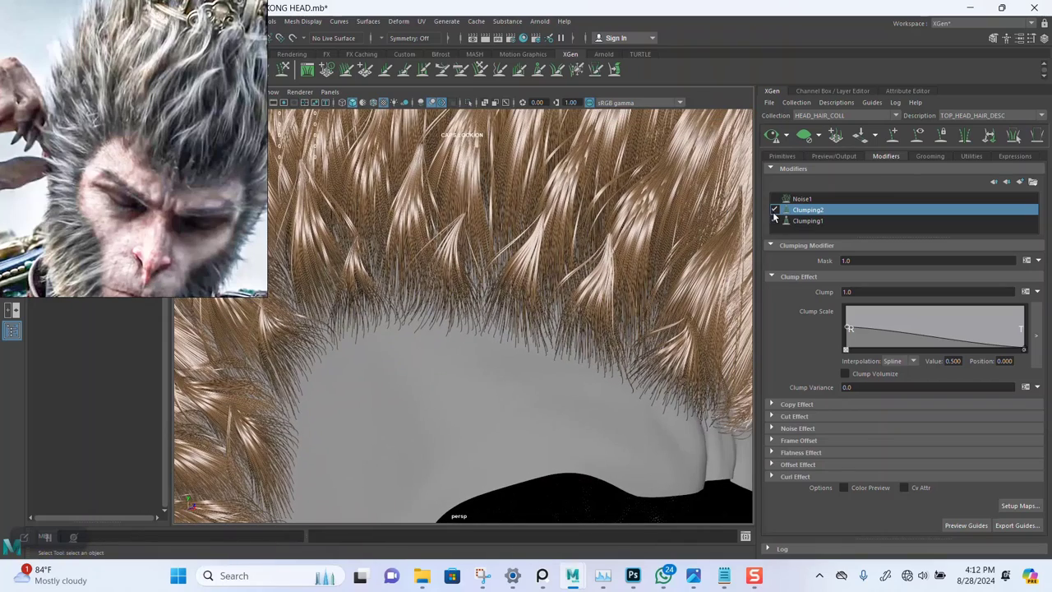
click(774, 209)
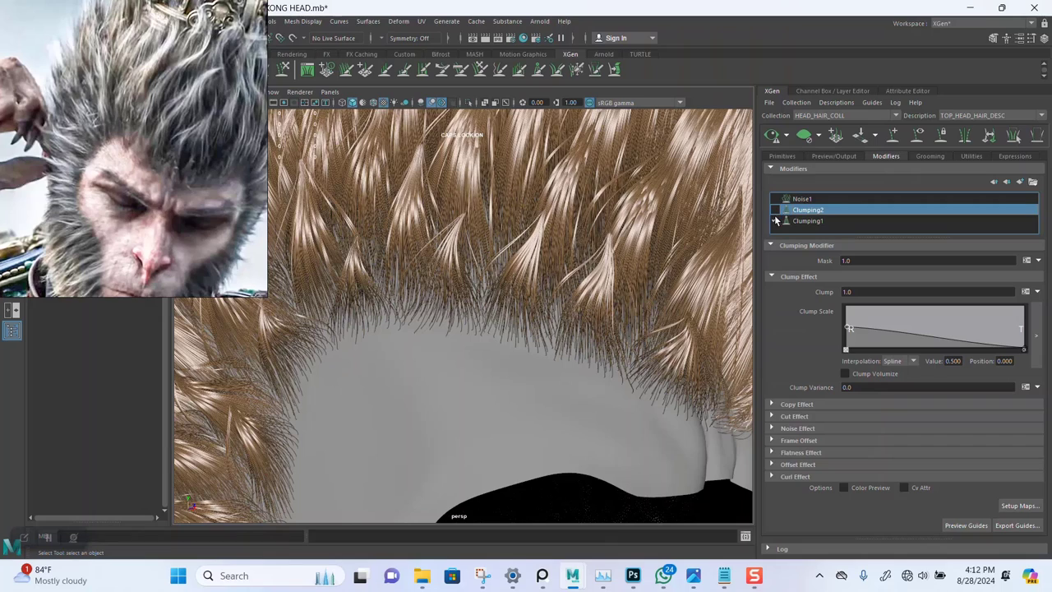
click(773, 136)
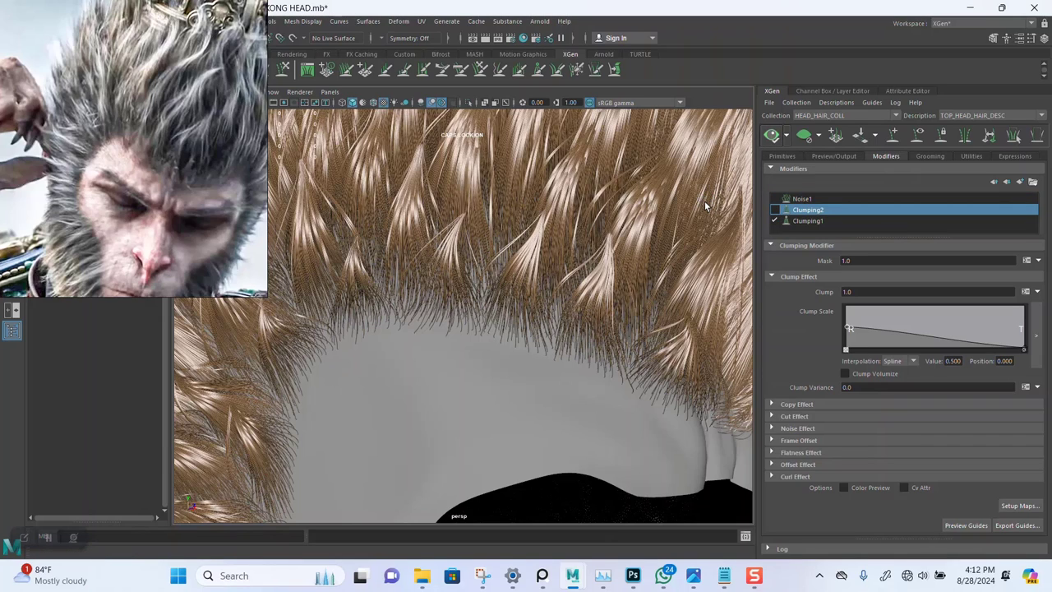
click(767, 134)
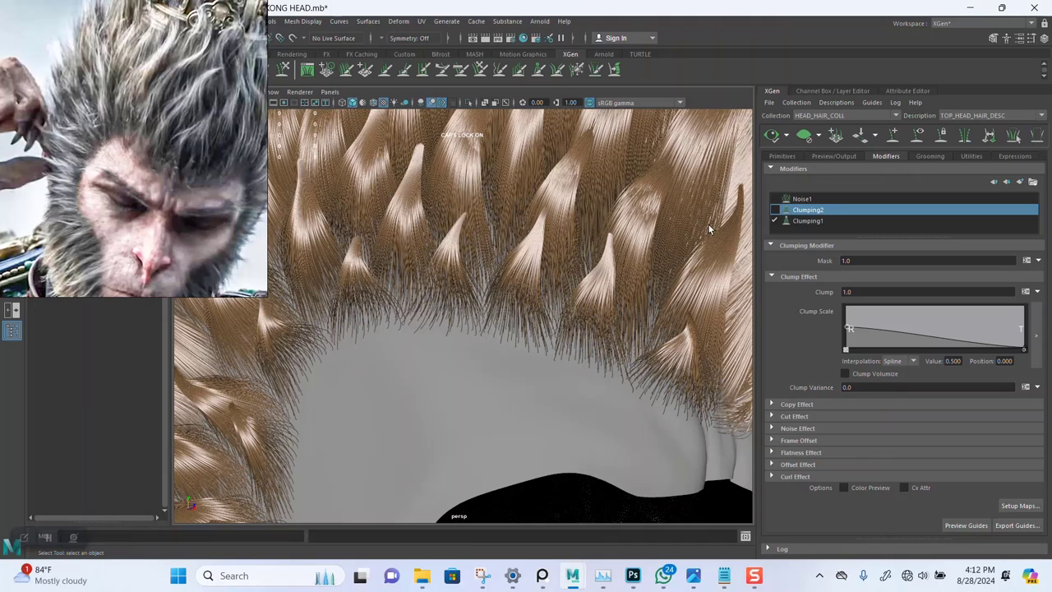
click(774, 210)
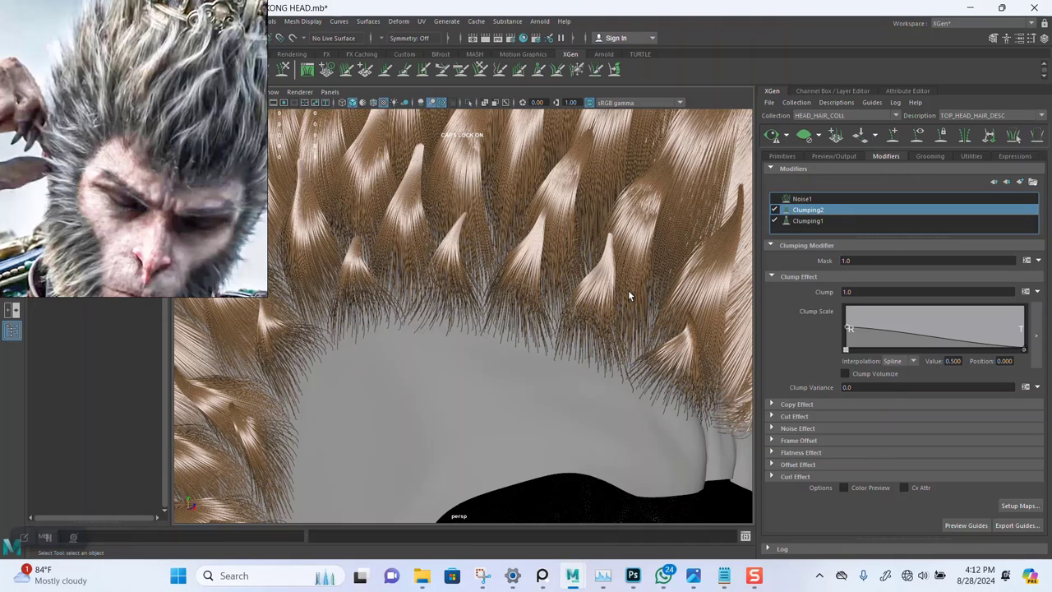
click(786, 137)
click(780, 152)
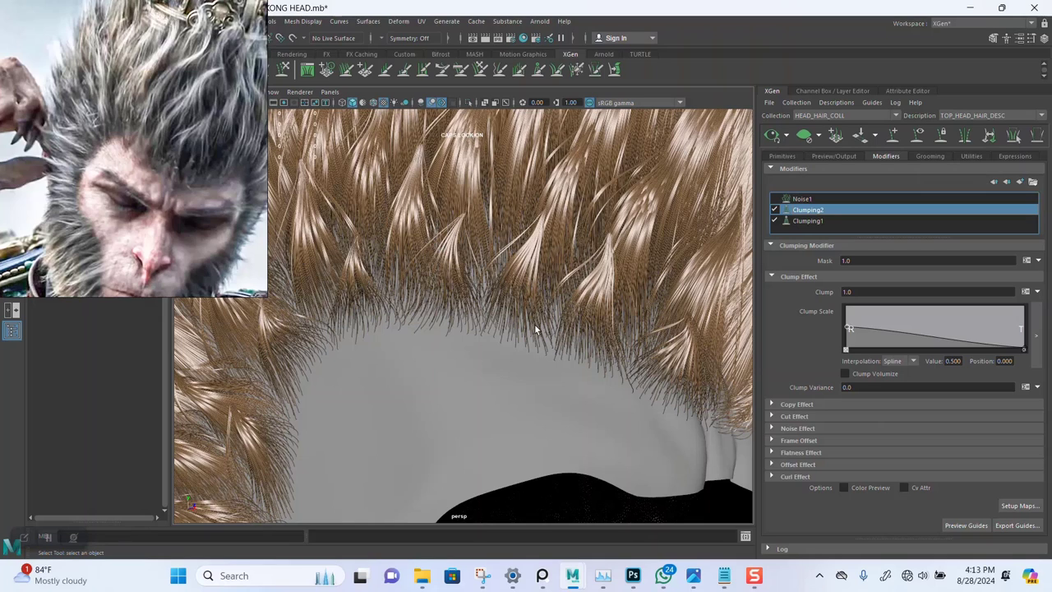
alt+right_drag(545, 296, 540, 279)
alt+middle_drag(539, 281, 534, 336)
alt+right_drag(535, 336, 539, 320)
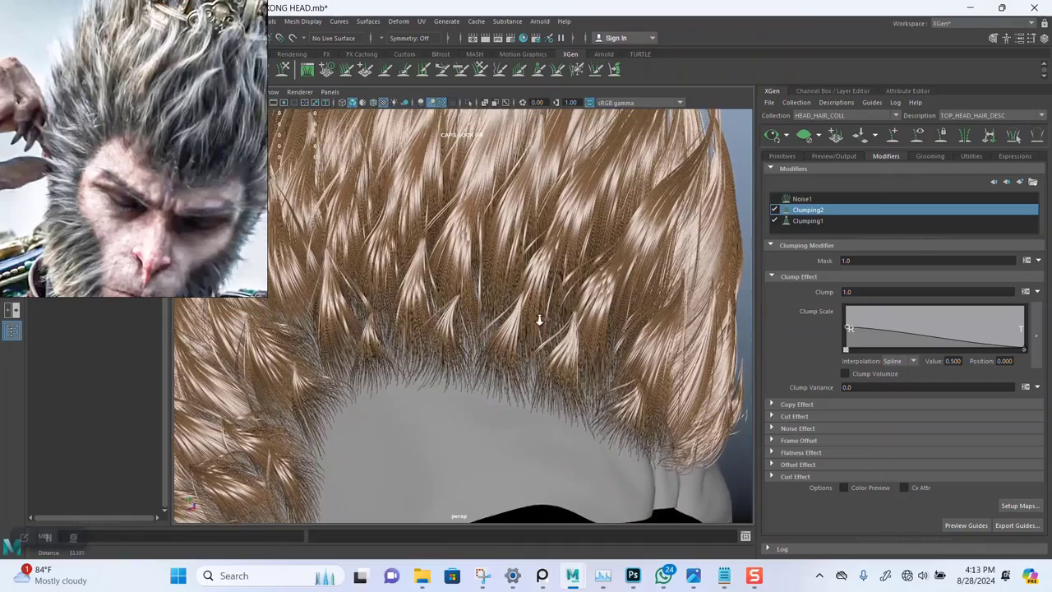
Step: Add a third Clumping modifier above Clumping2 in the top head hair's modifier stack
alt+drag(538, 319, 569, 281)
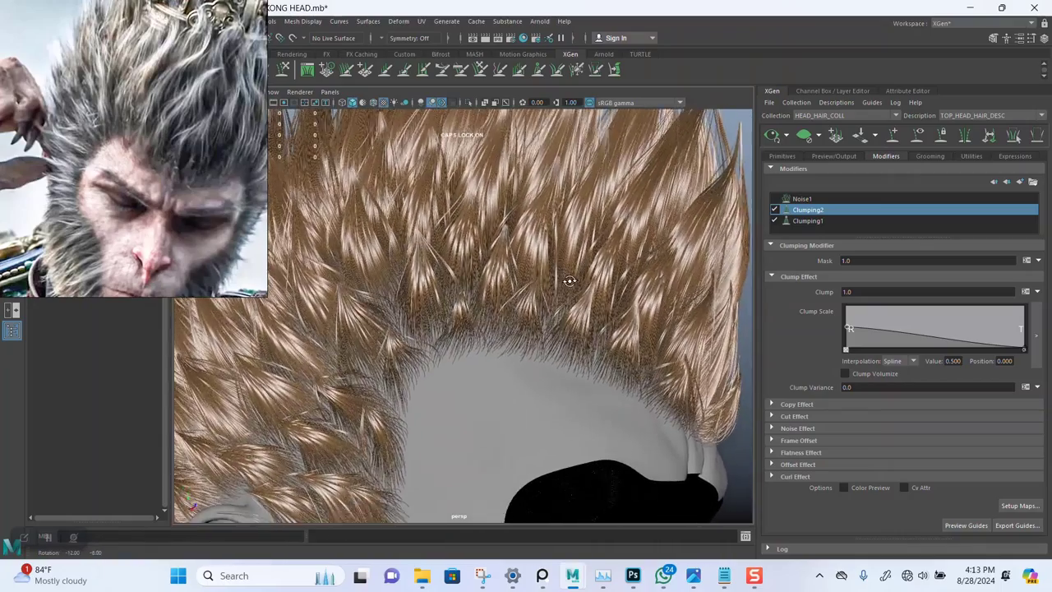
alt+right_drag(568, 281, 526, 293)
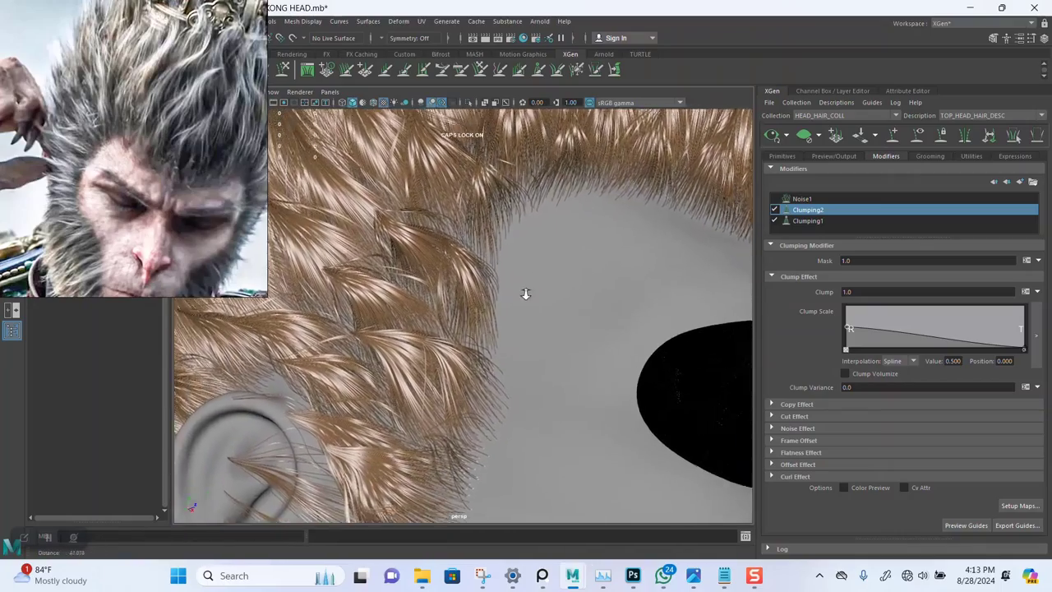
alt+drag(526, 294, 501, 296)
alt+right_drag(500, 296, 534, 346)
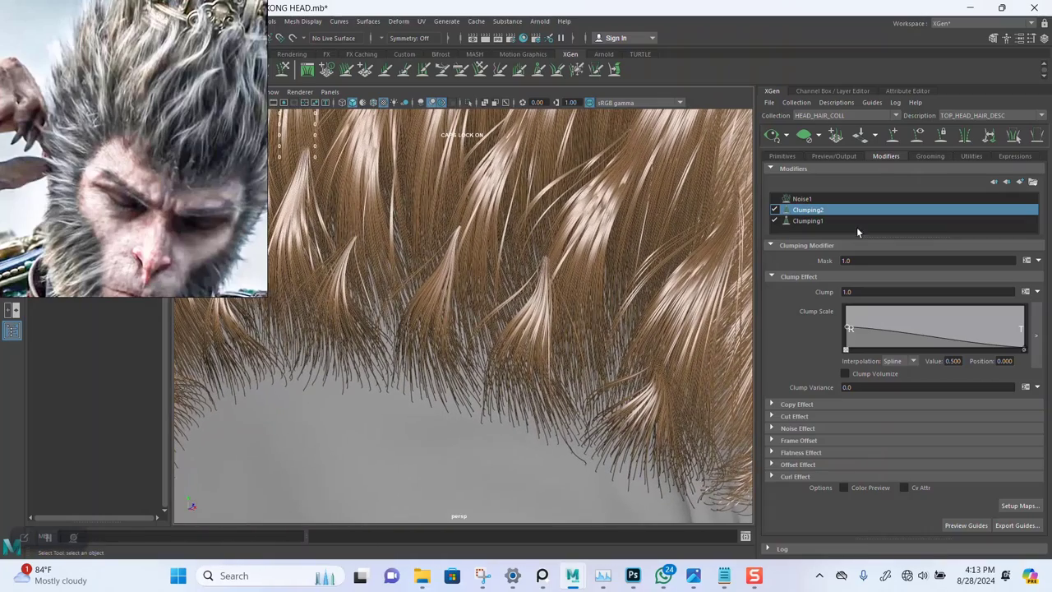
click(1019, 182)
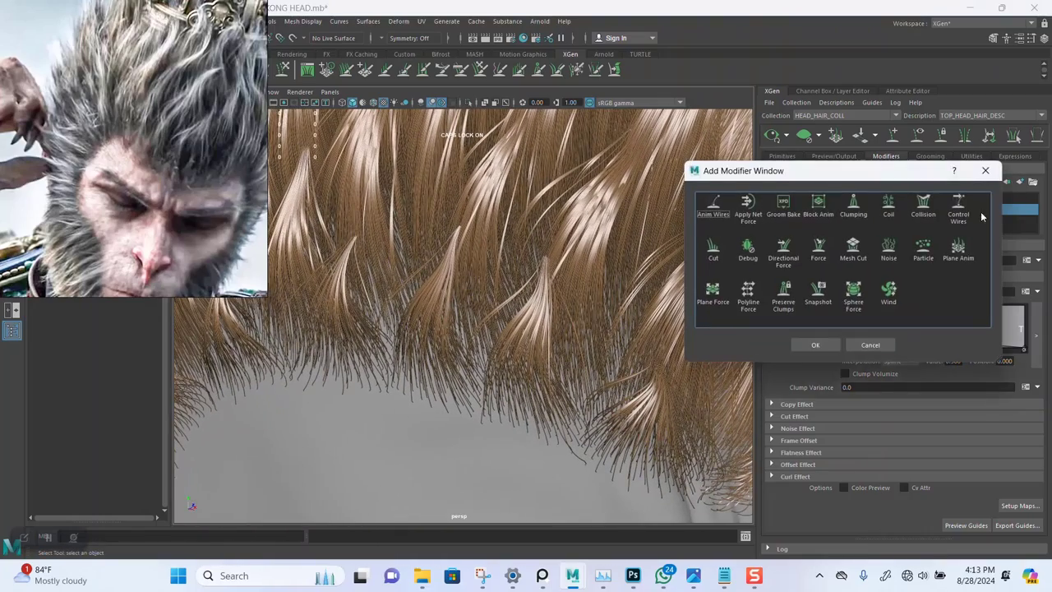
click(854, 207)
click(815, 344)
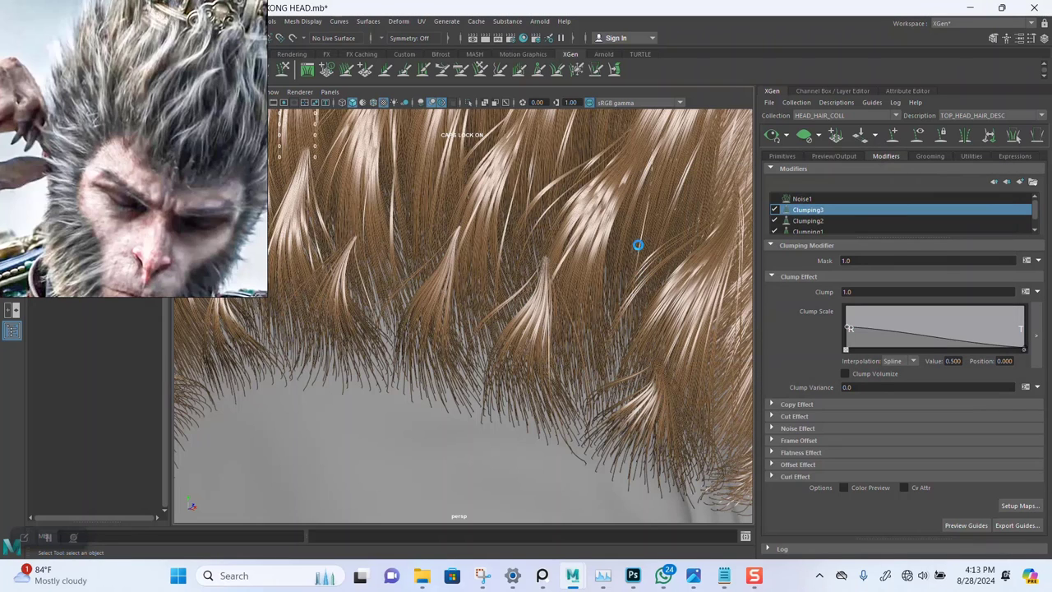
Step: Generate and save Clumping3's clumping maps with a density of 30 and a mask of 0.9
click(1024, 508)
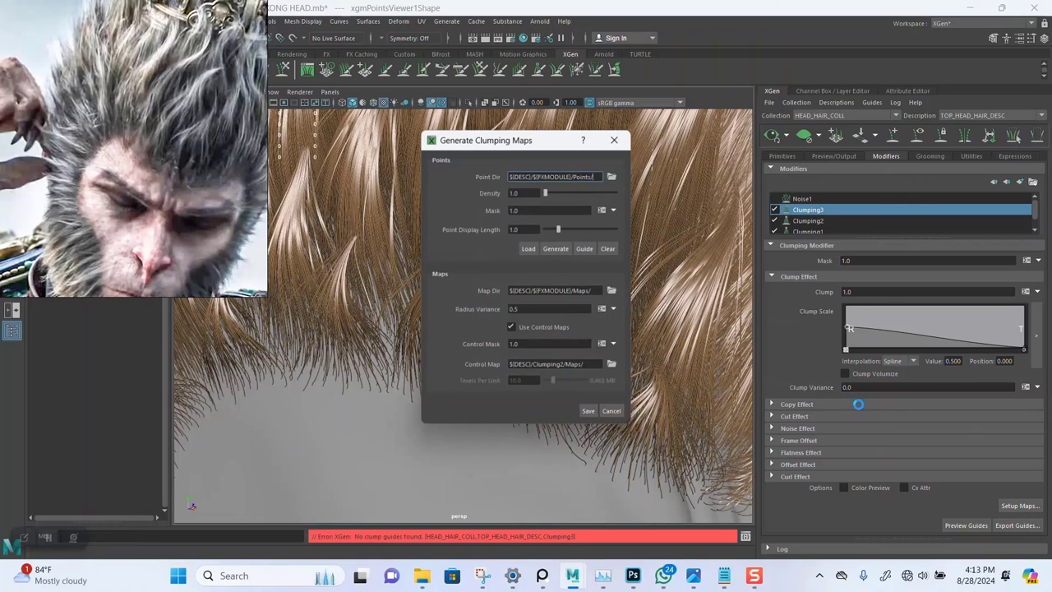
click(529, 192)
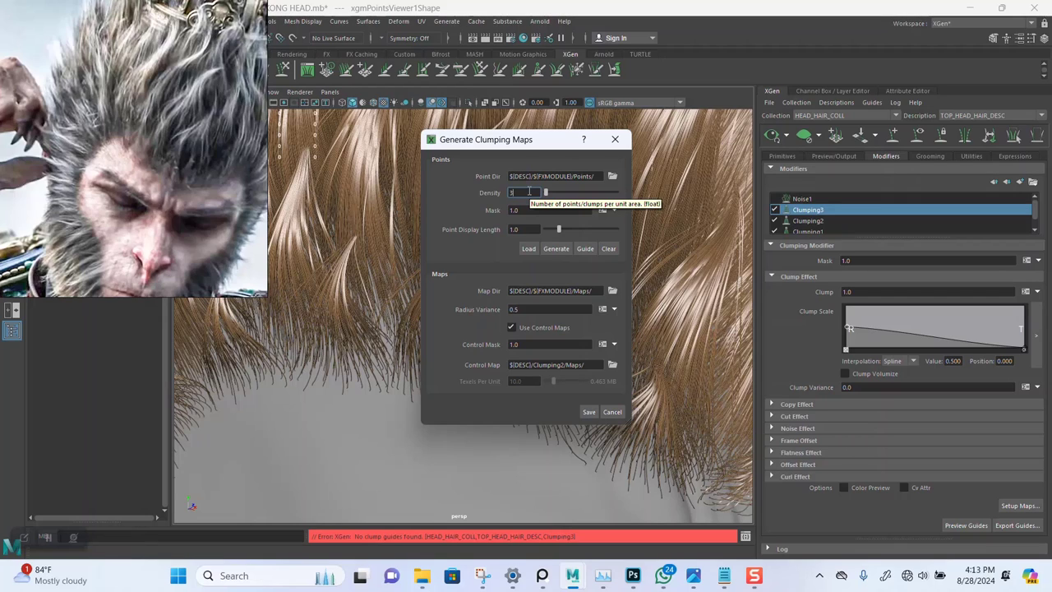
text(30)
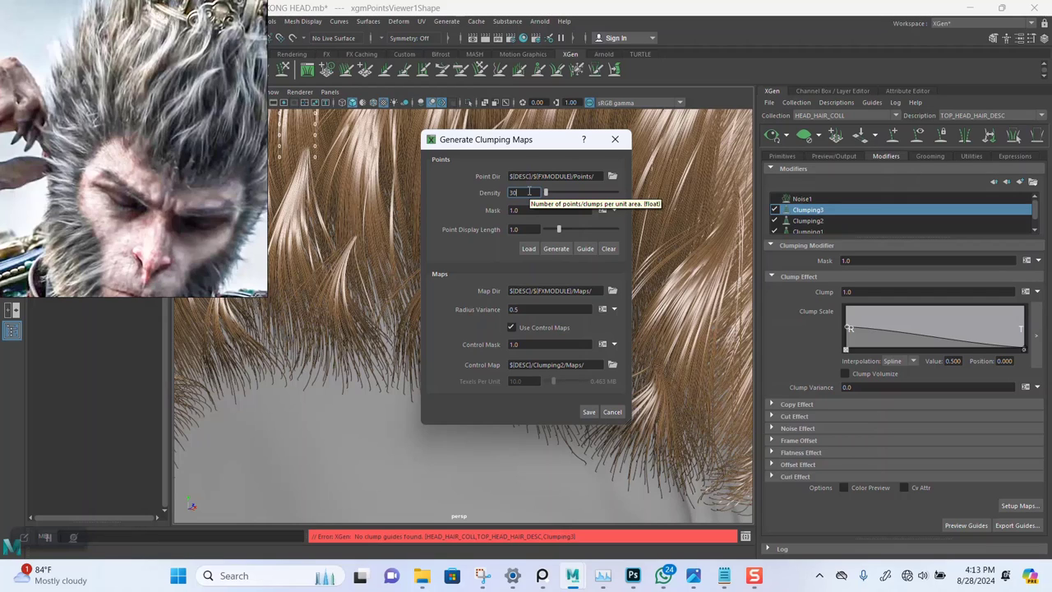
click(545, 249)
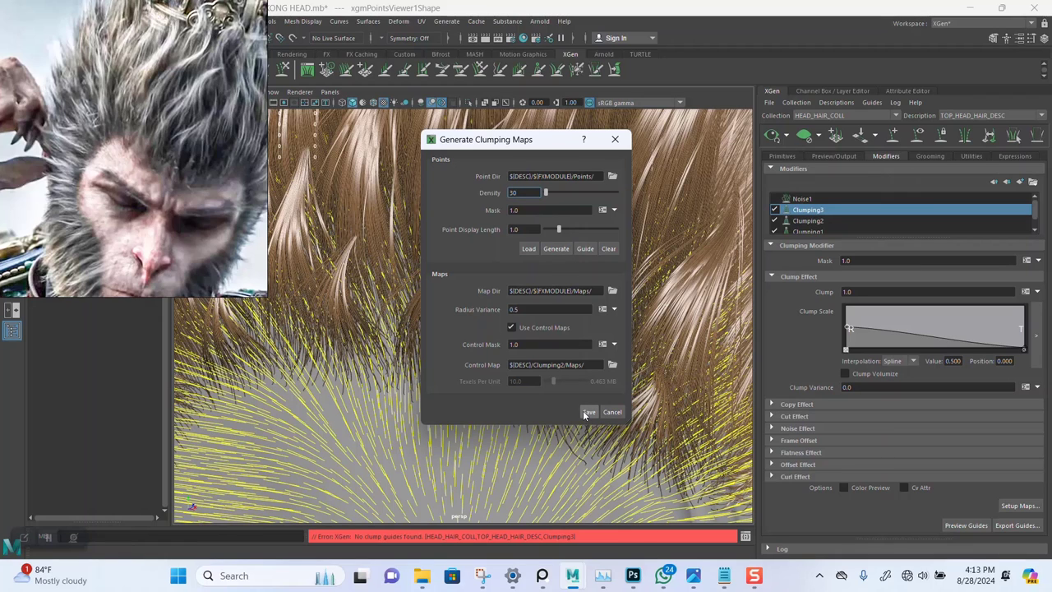
key(Tab)
key(Return)
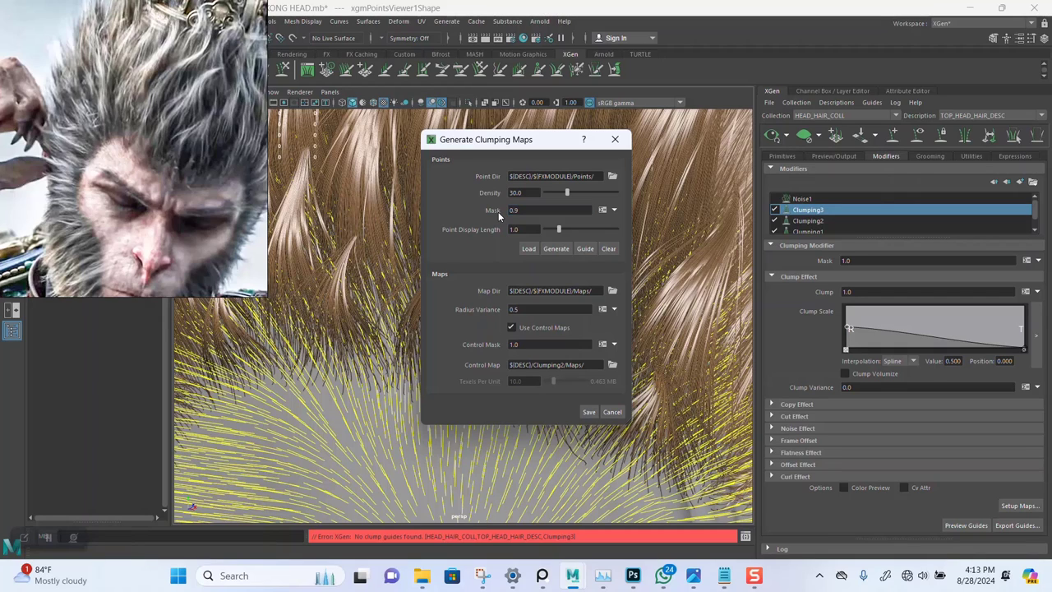
click(554, 249)
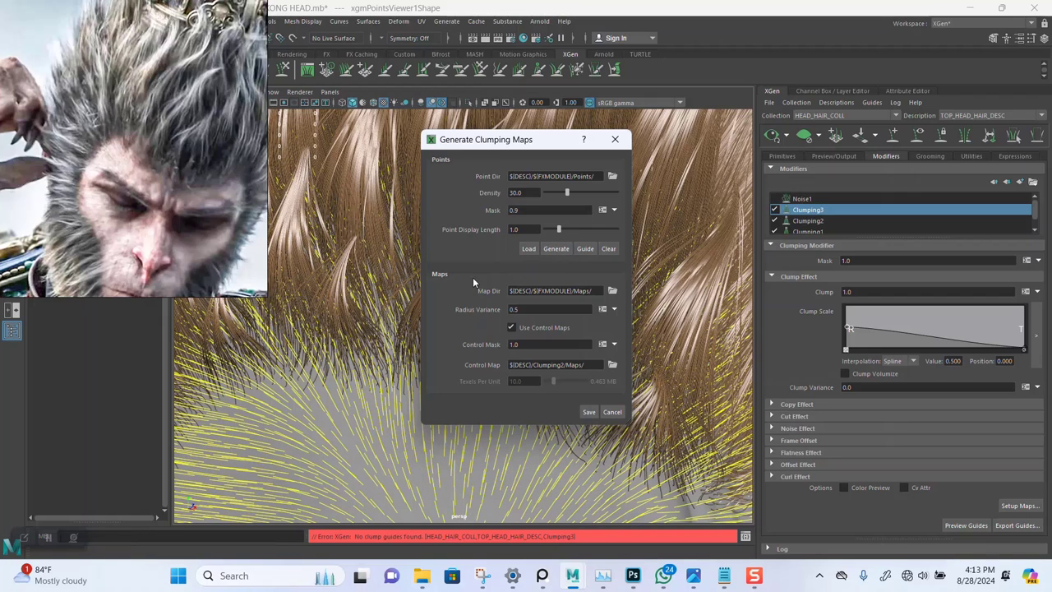
click(589, 413)
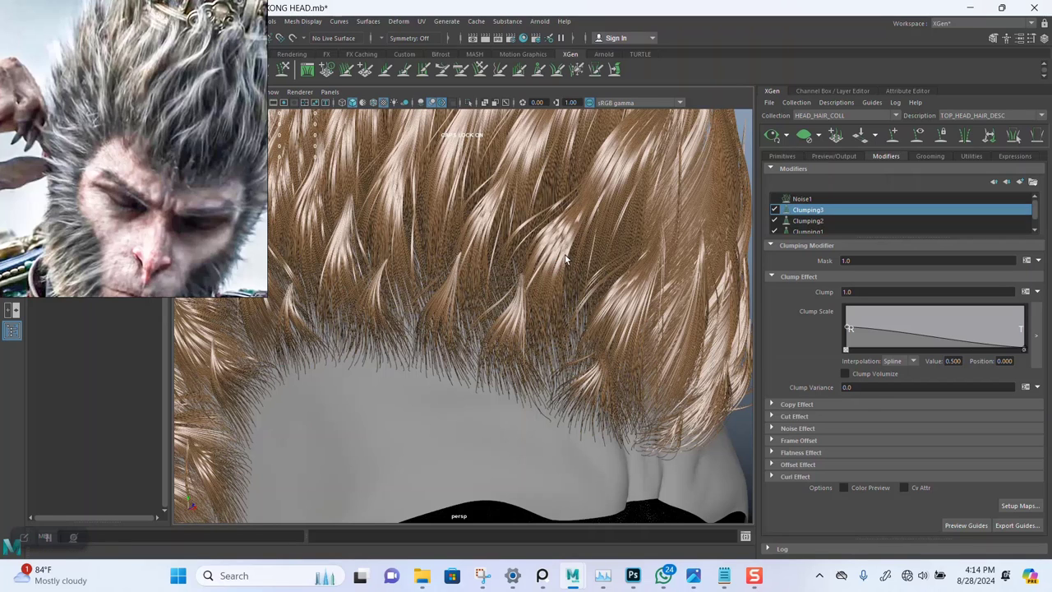
Step: Examine the three-layer clumping across the side of the head and up close along the hairline
scroll(566, 256, down, 6)
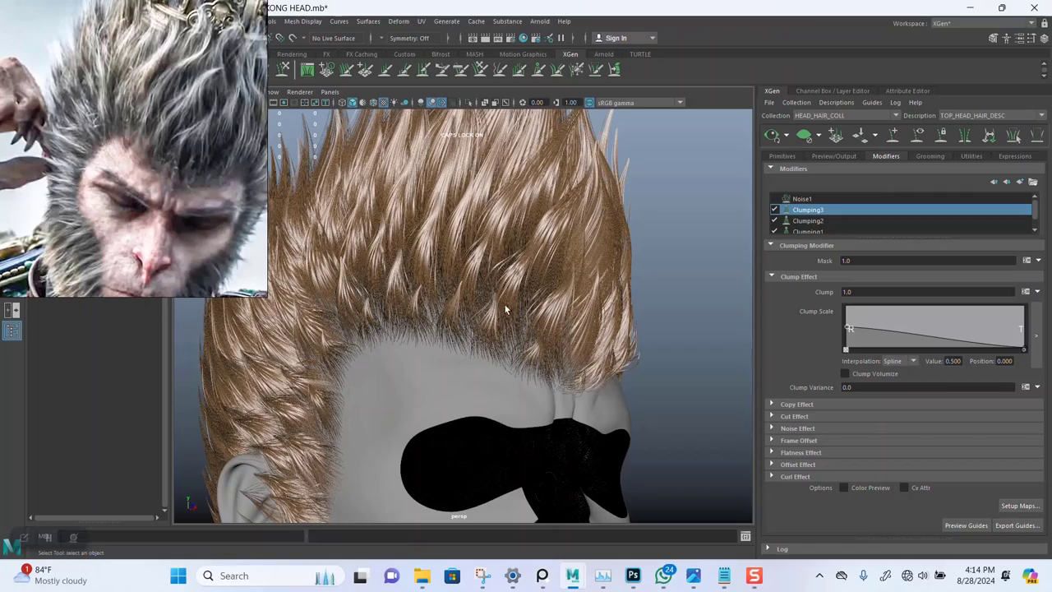
scroll(488, 265, down, 3)
alt+middle_drag(479, 315, 503, 257)
scroll(494, 363, up, 4)
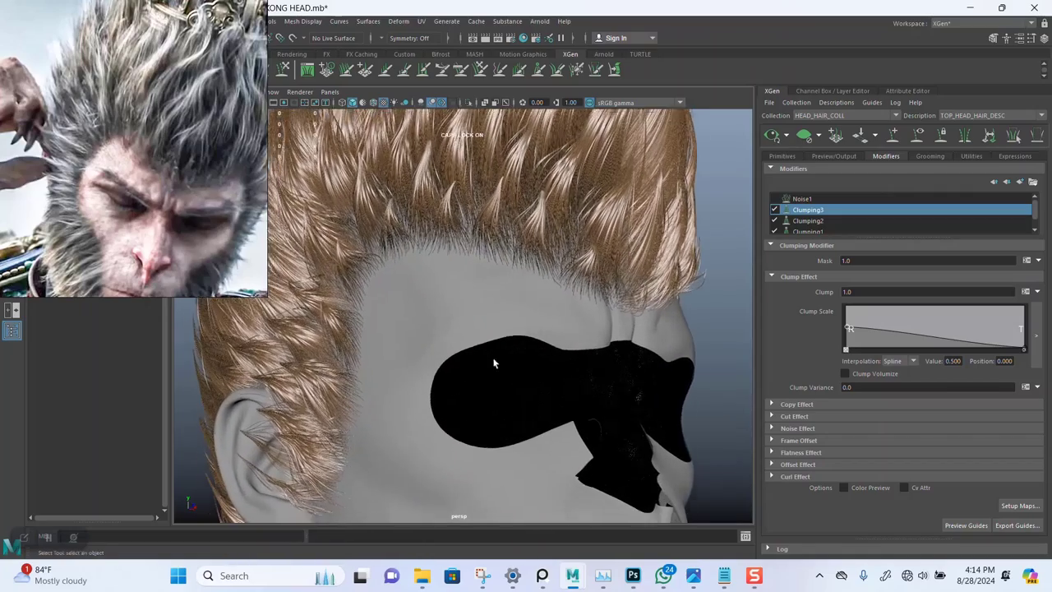
alt+drag(457, 265, 480, 277)
scroll(485, 319, up, 3)
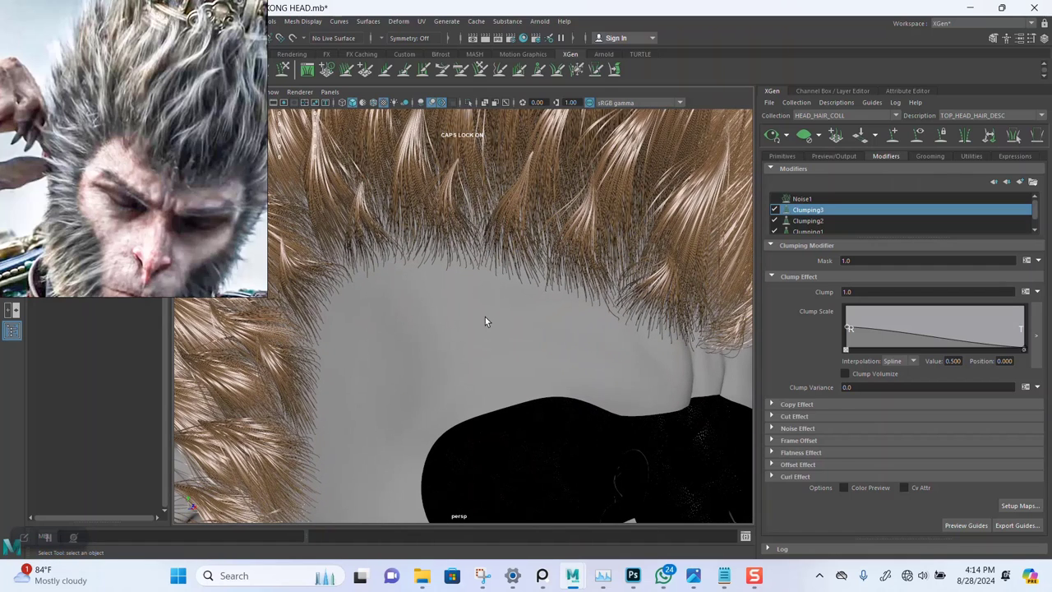
scroll(493, 295, up, 6)
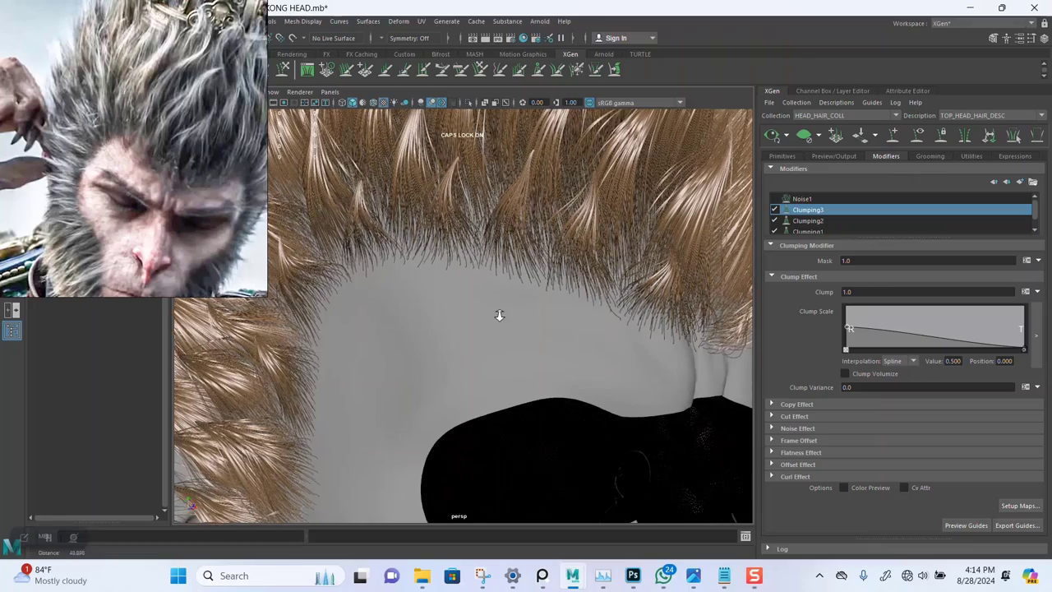
scroll(496, 301, down, 3)
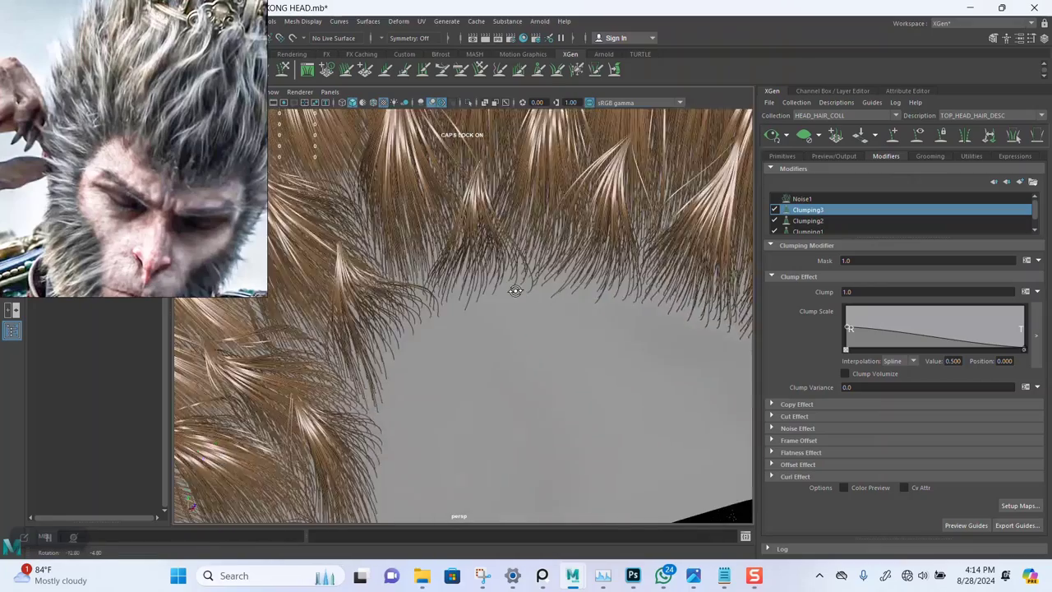
scroll(794, 229, down, 1)
Step: Copy Clumping1's mask expression and set its mask to a uniform 0.5
click(805, 220)
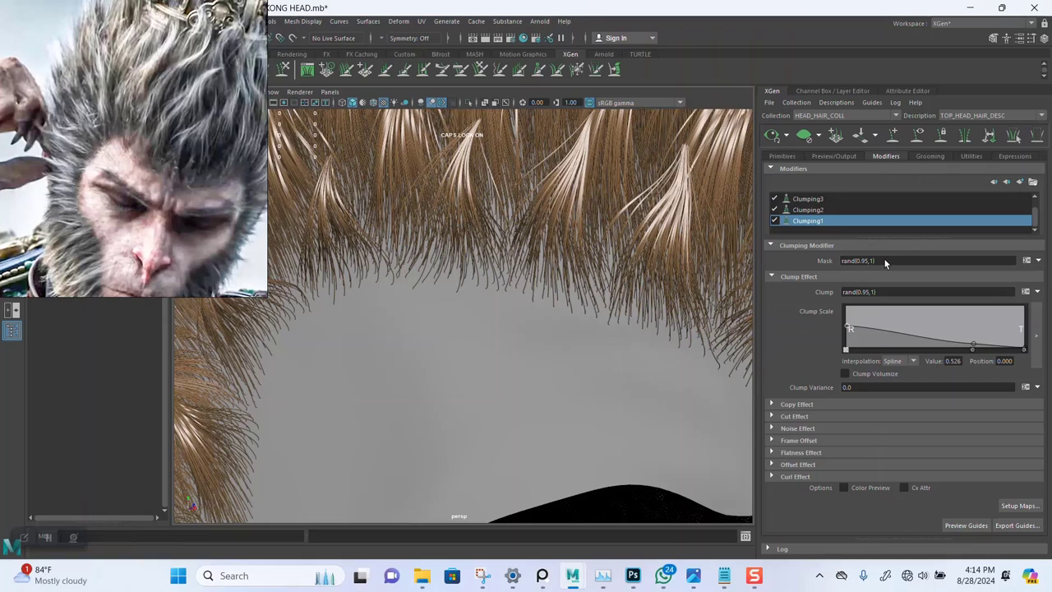
drag(886, 262, 799, 262)
key(ctrl+c)
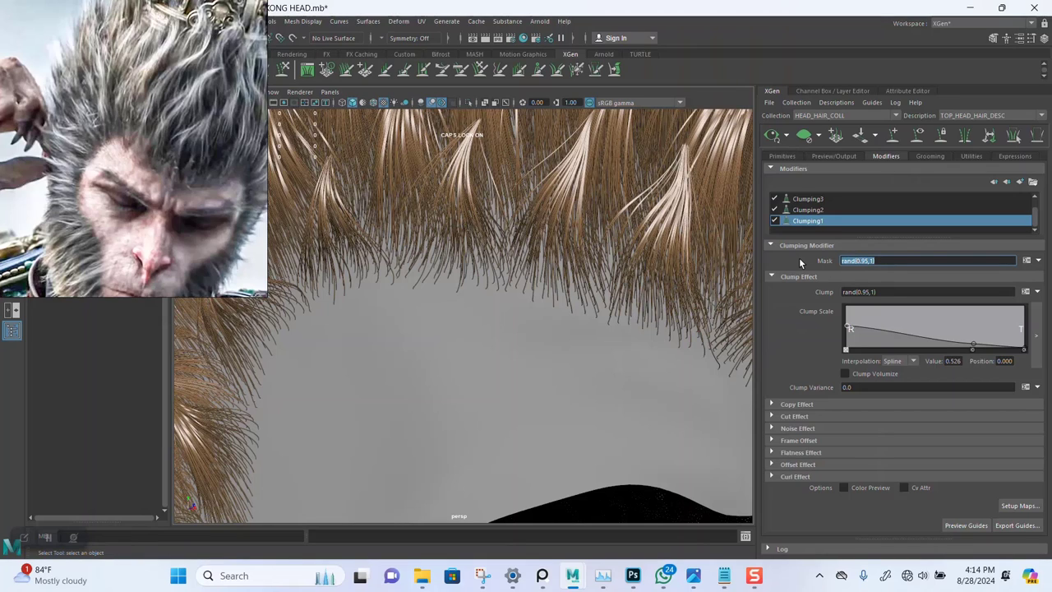
text(0.5)
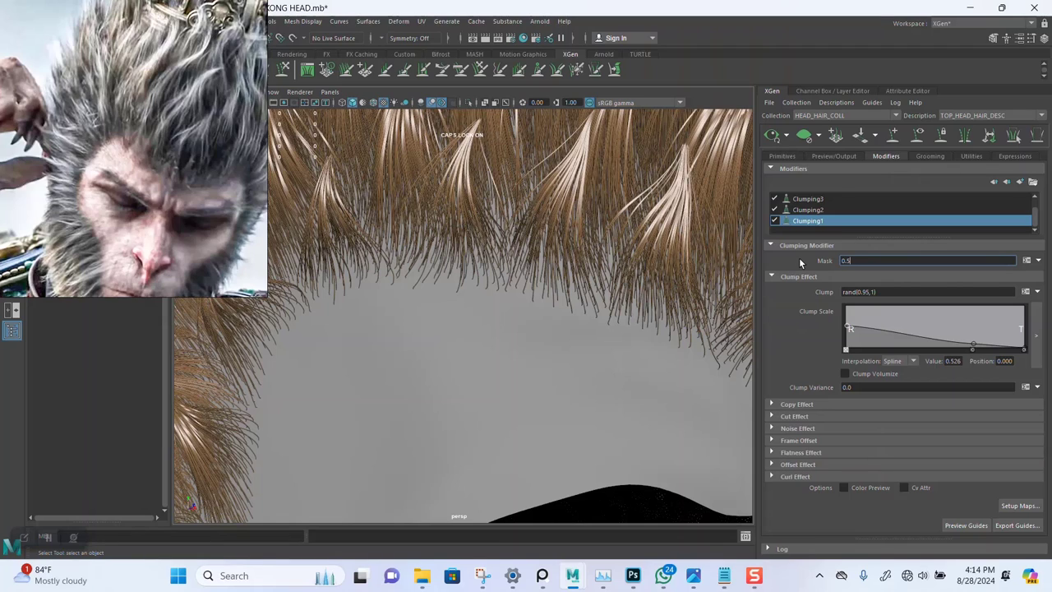
key(Return)
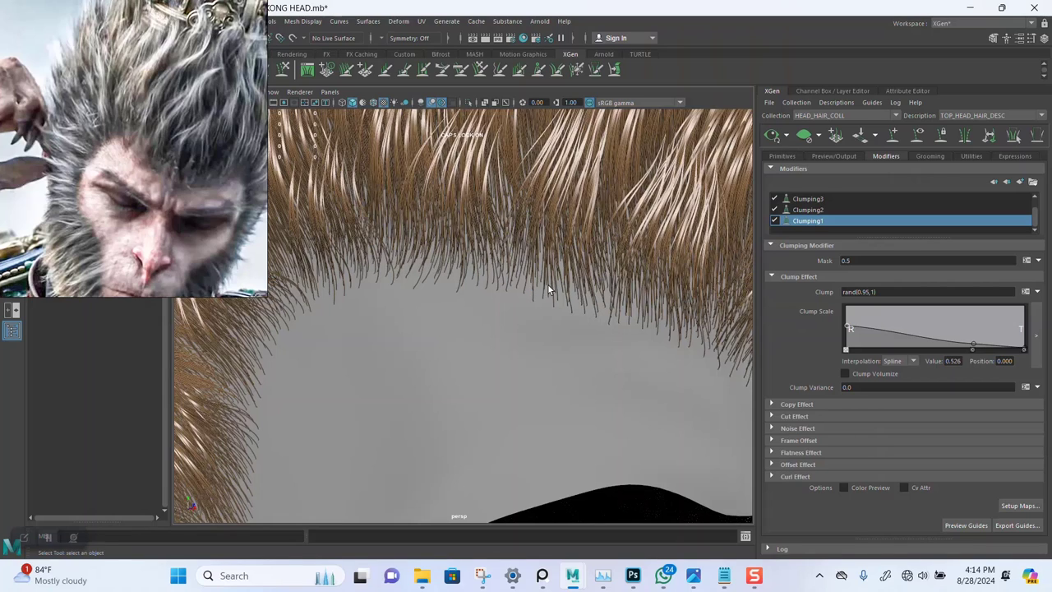
Step: Examine how strongly the hair clumps with the uniform Clumping1 mask, from the side, the front and near the hairline
alt+right_drag(547, 295, 501, 276)
scroll(501, 276, down, 8)
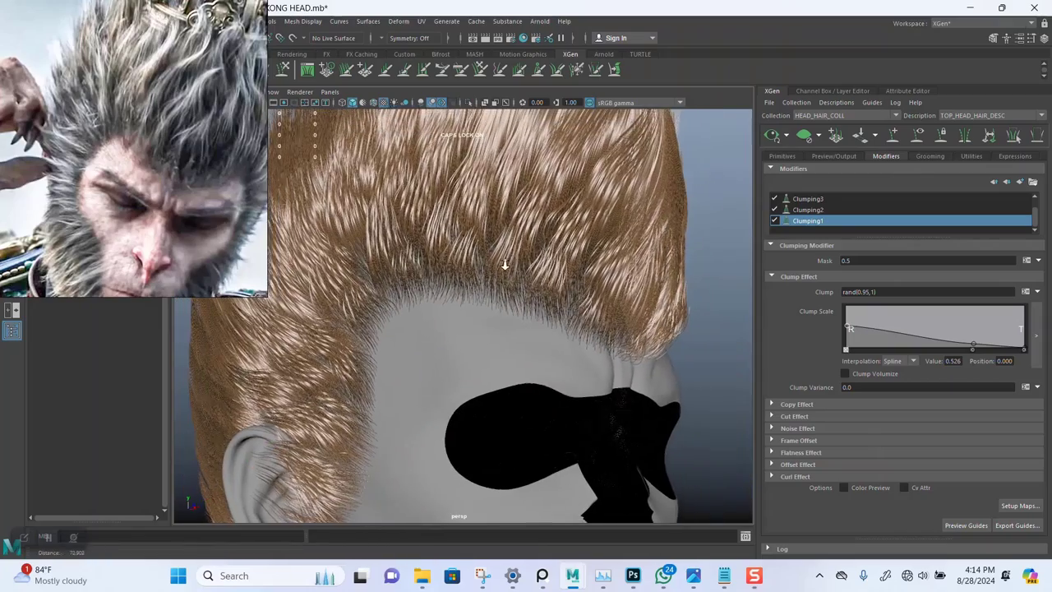
alt+drag(460, 255, 415, 275)
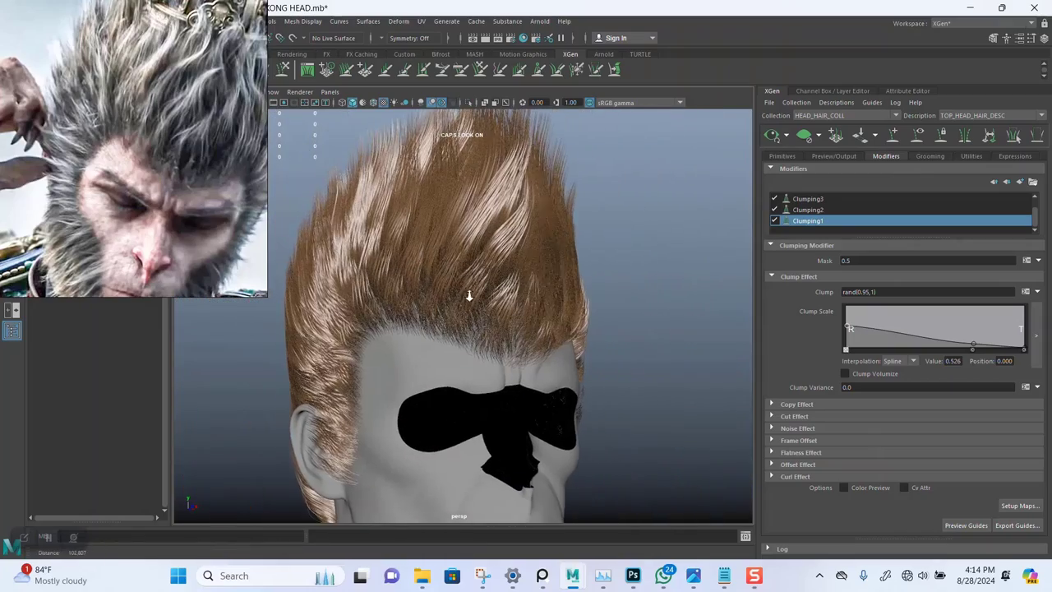
alt+right_drag(470, 296, 491, 364)
alt+middle_drag(491, 364, 519, 286)
alt+drag(519, 286, 523, 244)
scroll(535, 321, up, 10)
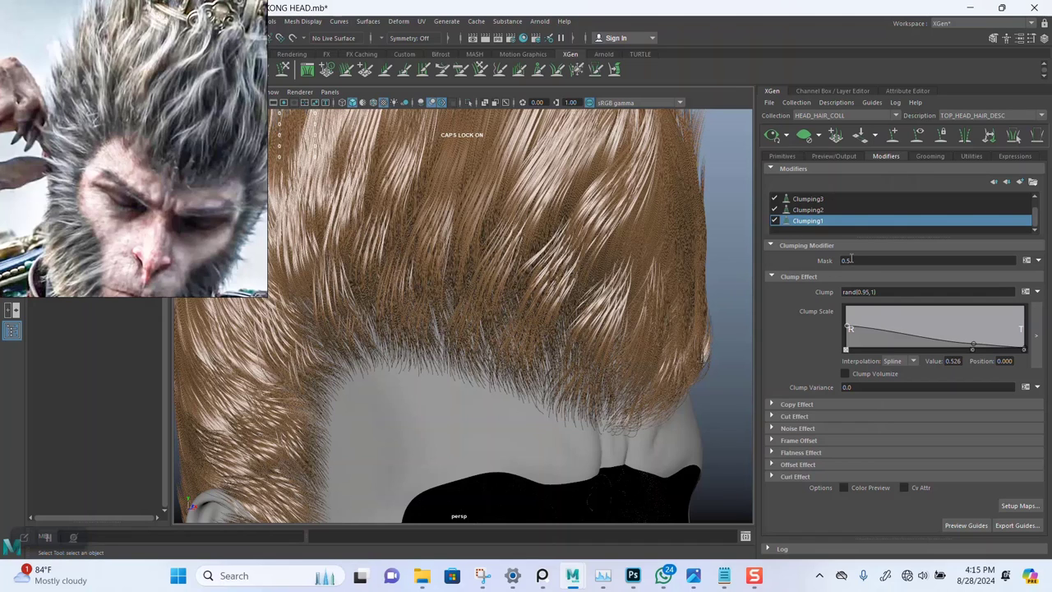
alt+drag(512, 305, 541, 300)
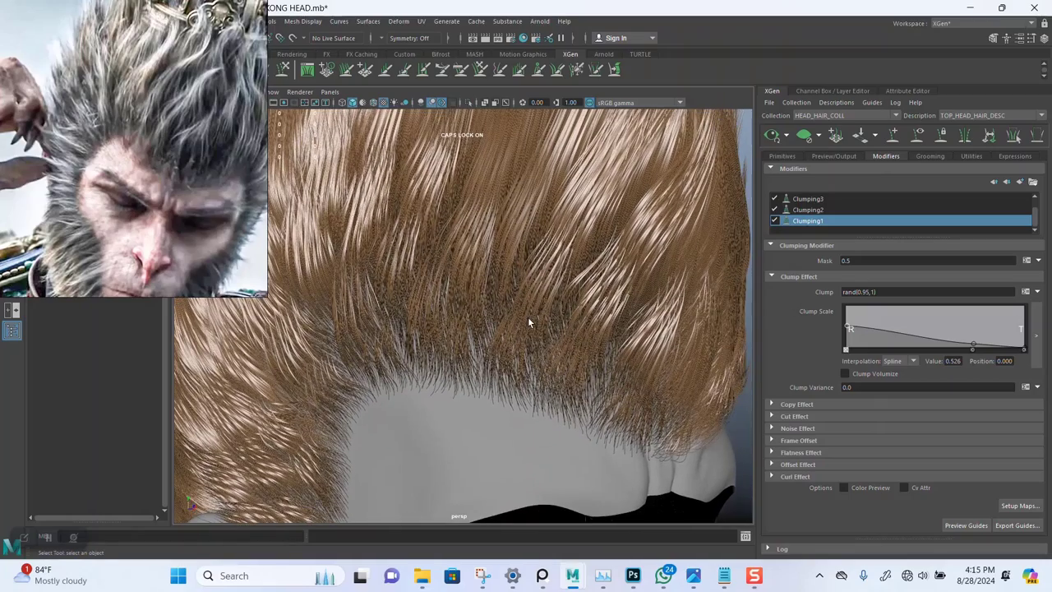
alt+right_drag(531, 322, 492, 274)
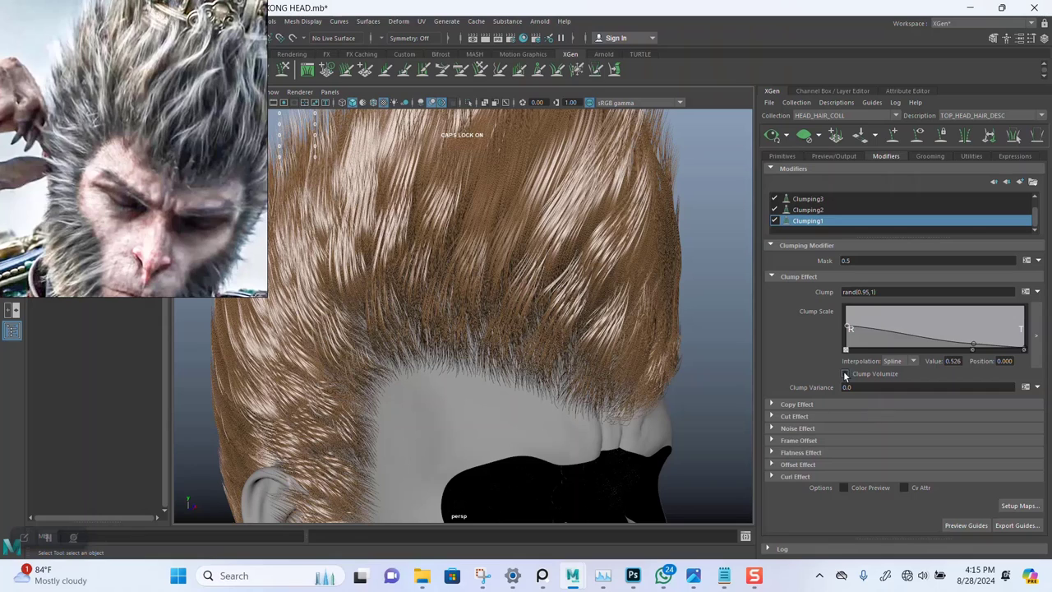
Step: Set Clumping1's mask to the random expression rand(0.5,1)
mouse_move(515, 577)
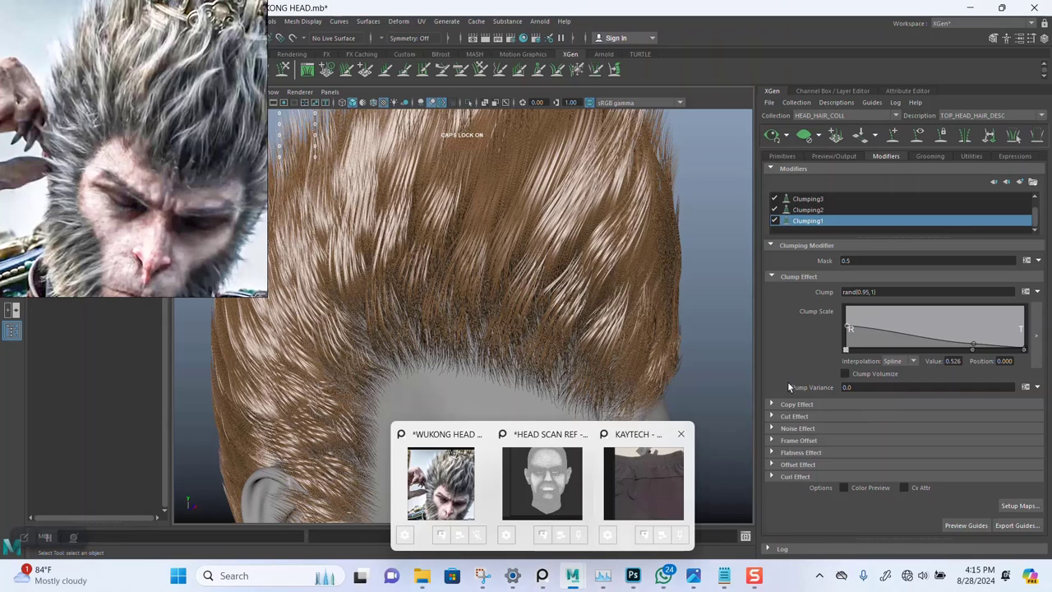
drag(887, 291, 817, 260)
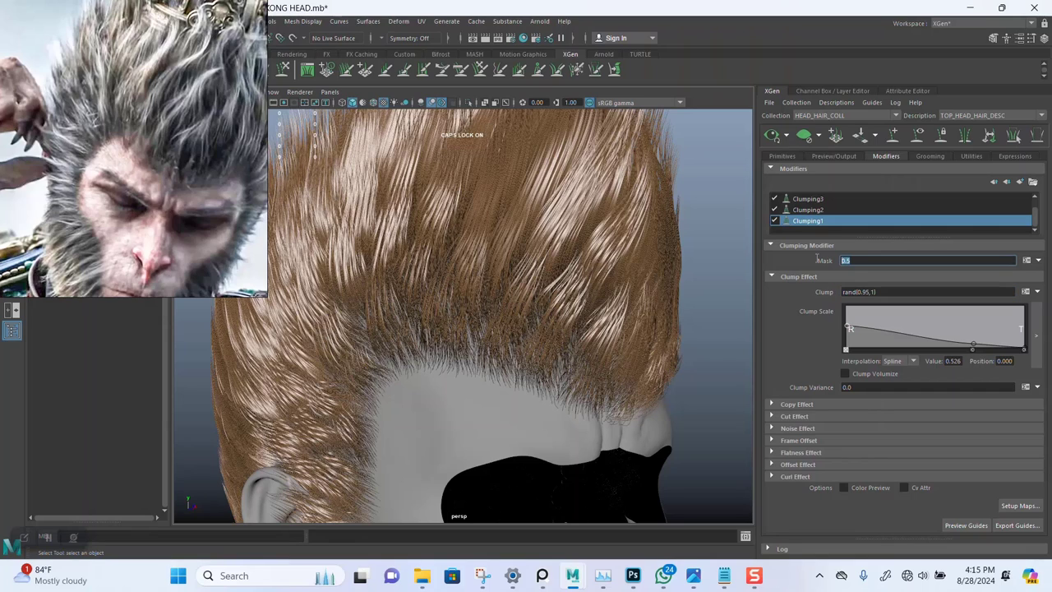
key(ctrl+v)
key(BackSpace)
click(847, 293)
click(412, 348)
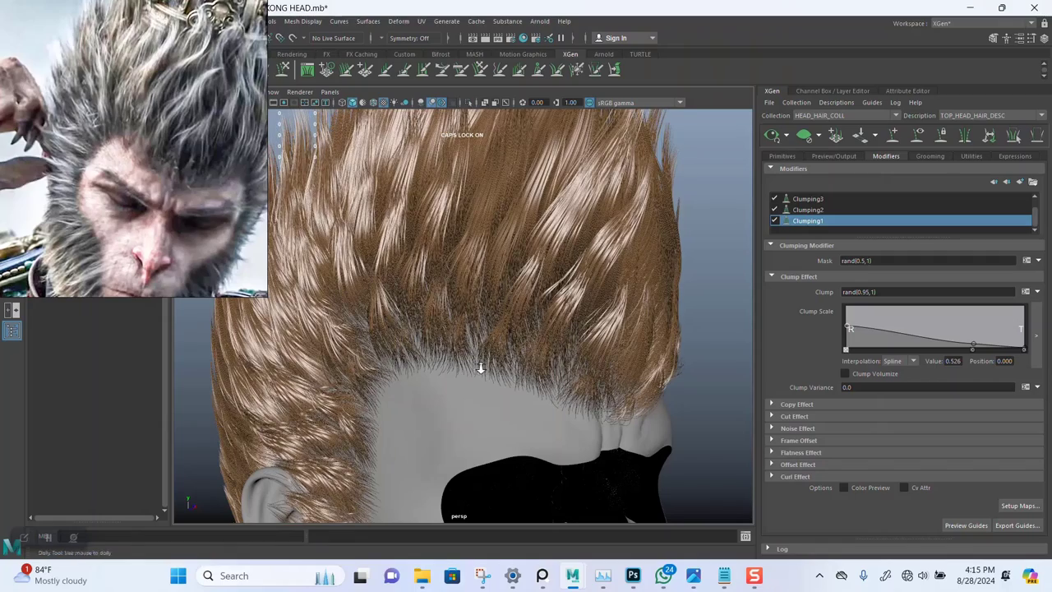
Step: Inspect the randomized clumps around the whole head, from side and front views, and up close above the forehead
alt+right_drag(481, 366, 494, 328)
alt+drag(494, 333, 567, 316)
alt+right_drag(446, 279, 386, 271)
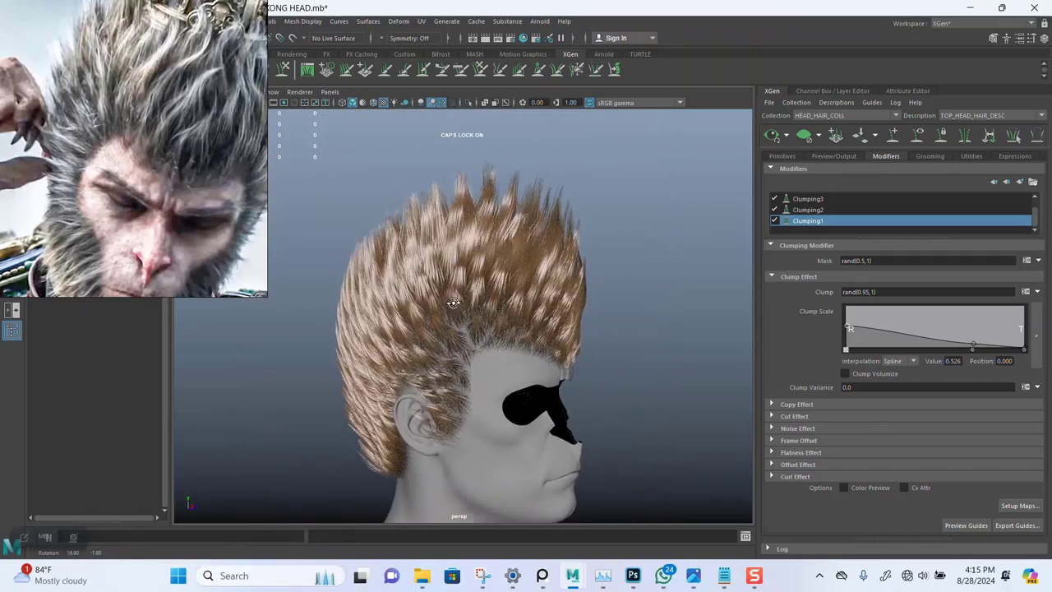
alt+drag(609, 284, 468, 278)
alt+right_drag(468, 278, 511, 437)
alt+drag(453, 294, 411, 298)
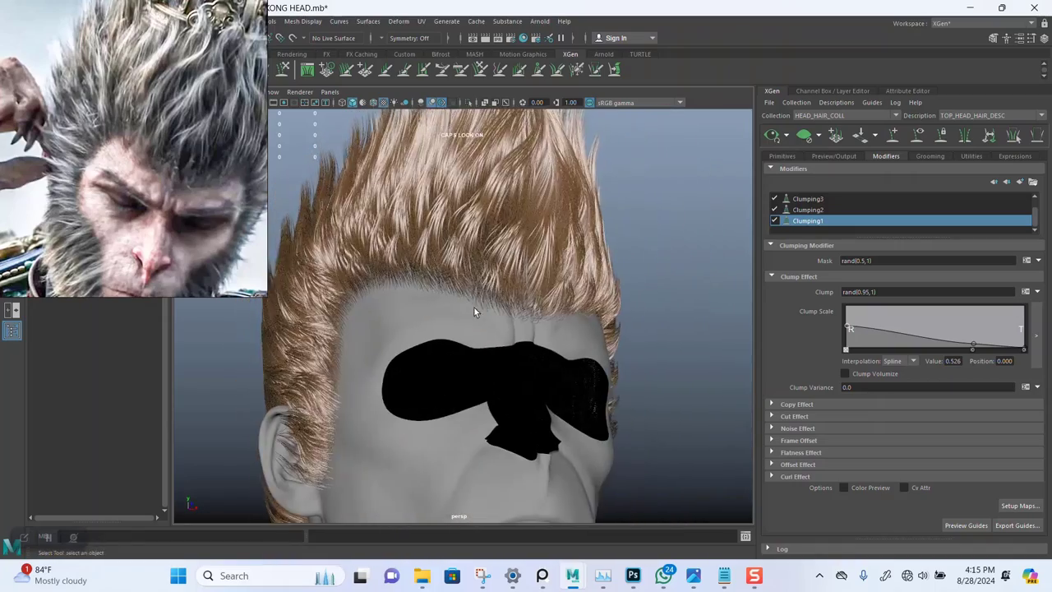
alt+right_drag(475, 308, 444, 287)
alt+middle_drag(456, 259, 453, 250)
mouse_move(451, 249)
alt+mouse_down()
mouse_move(469, 337)
mouse_move(472, 227)
mouse_move(446, 323)
mouse_move(480, 316)
mouse_move(470, 333)
mouse_move(444, 326)
mouse_move(439, 258)
mouse_move(462, 258)
mouse_move(434, 240)
mouse_move(451, 239)
alt+mouse_up()
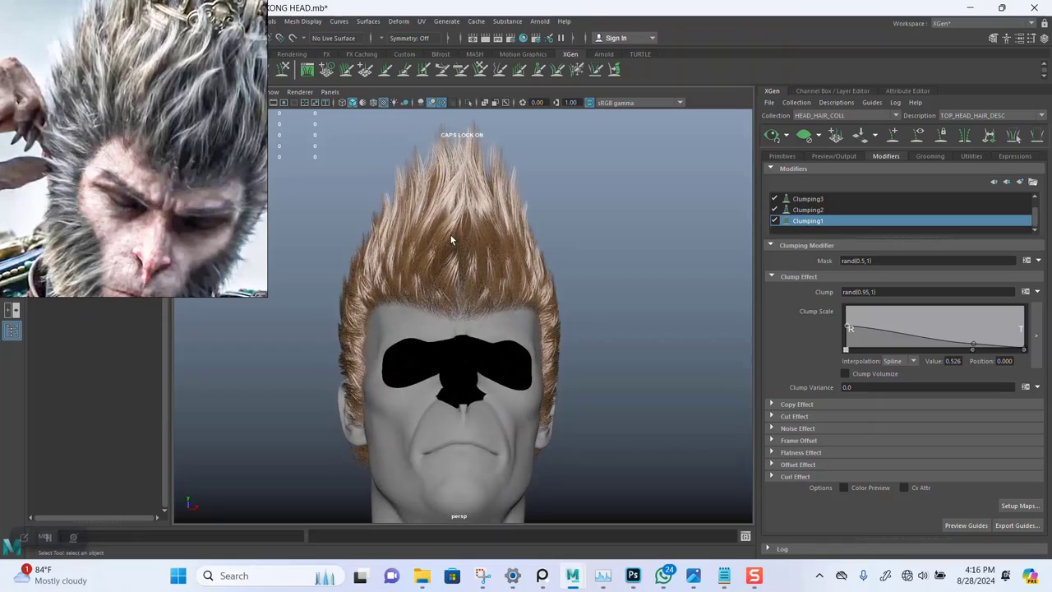
alt+right_drag(457, 263, 443, 280)
alt+drag(443, 279, 483, 286)
alt+middle_drag(484, 286, 431, 415)
alt+drag(472, 312, 477, 317)
alt+right_drag(477, 317, 498, 321)
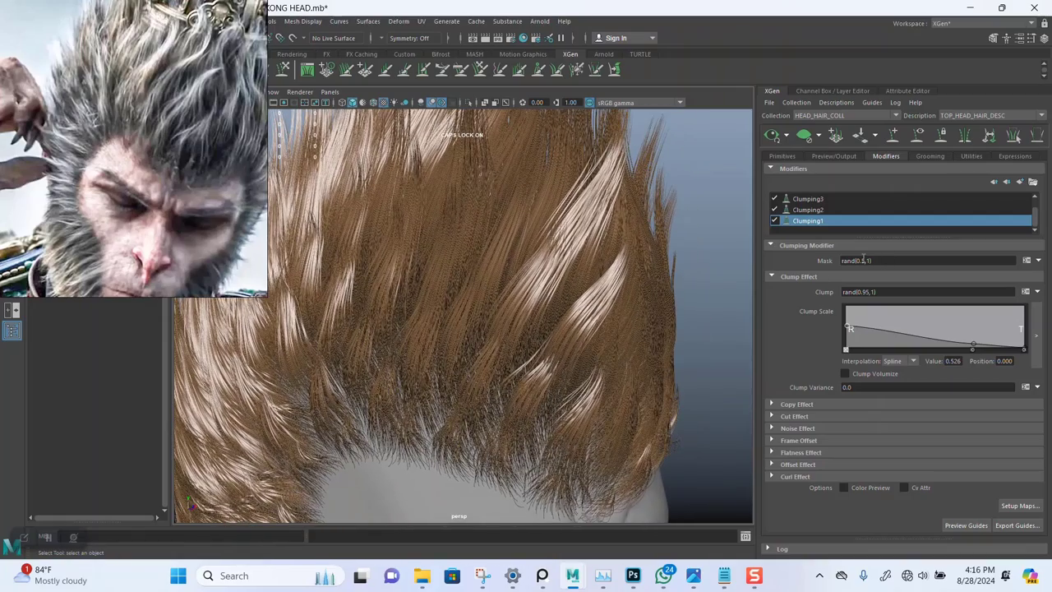
Step: Widen Clumping1's random mask range to rand(0.1,1) and check the clumps on the whole head
click(865, 260)
key(Return)
scroll(596, 325, down, 2)
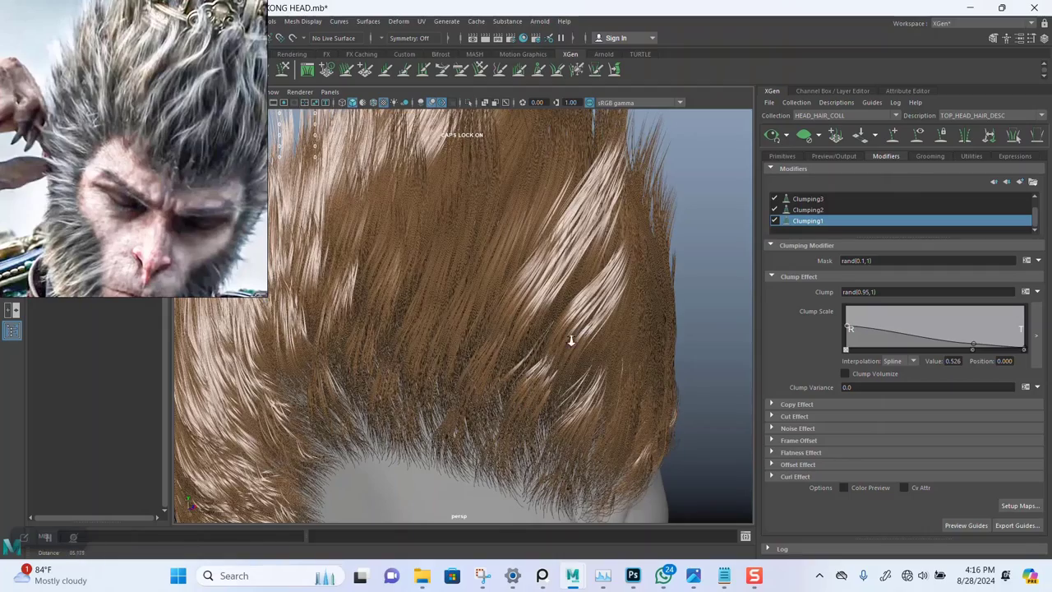
scroll(542, 335, down, 3)
alt+drag(535, 337, 528, 303)
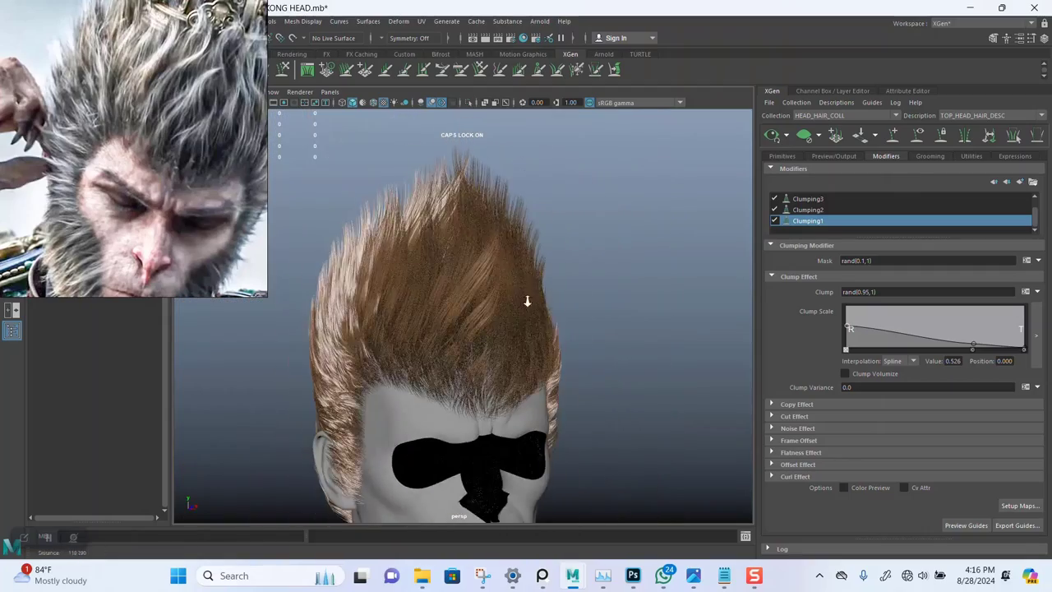
Step: Narrow Clumping1's random mask range to rand(0.7,1) after checking the clumps along the forehead and side hairline
scroll(550, 324, up, 3)
scroll(549, 324, down, 4)
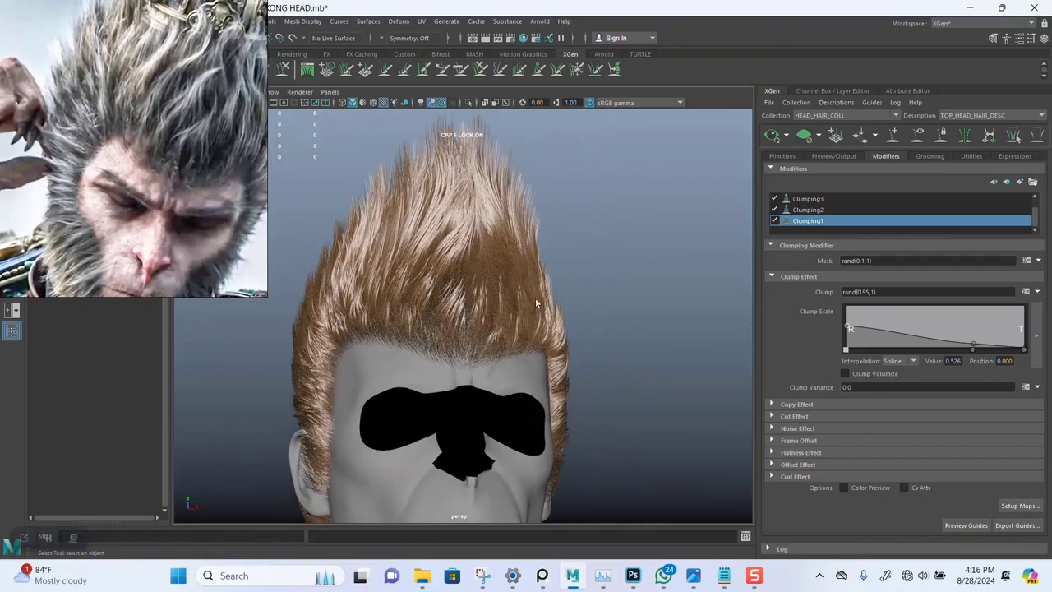
alt+drag(535, 304, 521, 325)
scroll(521, 325, up, 4)
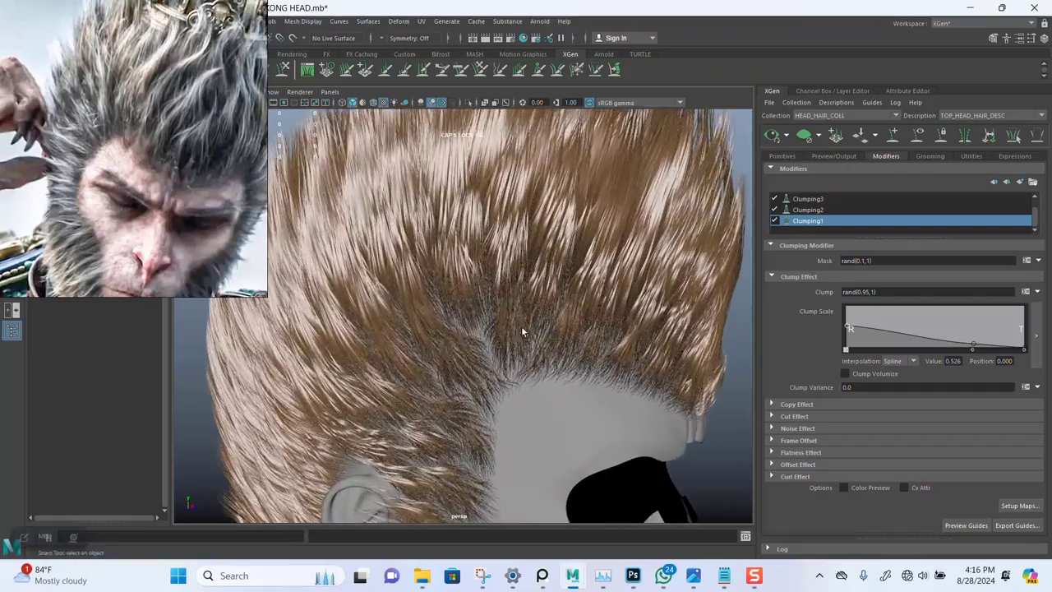
scroll(541, 326, up, 5)
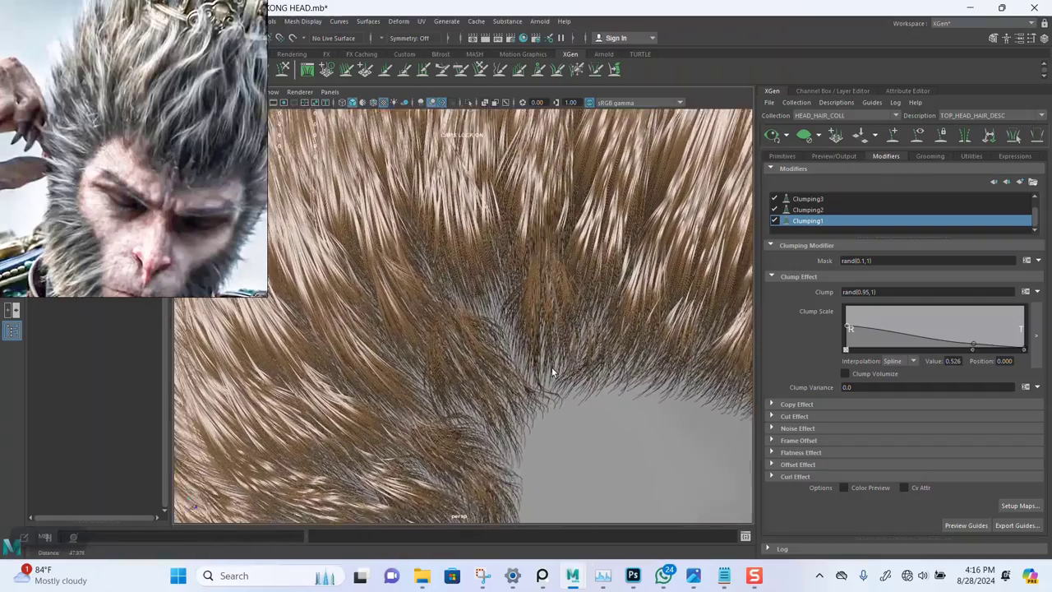
alt+drag(523, 375, 567, 266)
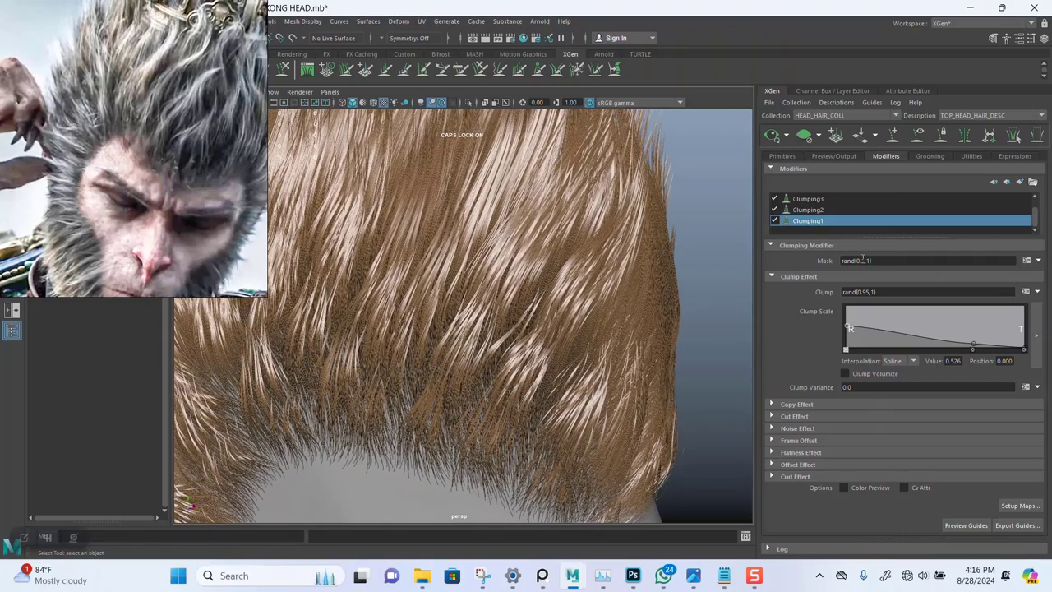
click(865, 260)
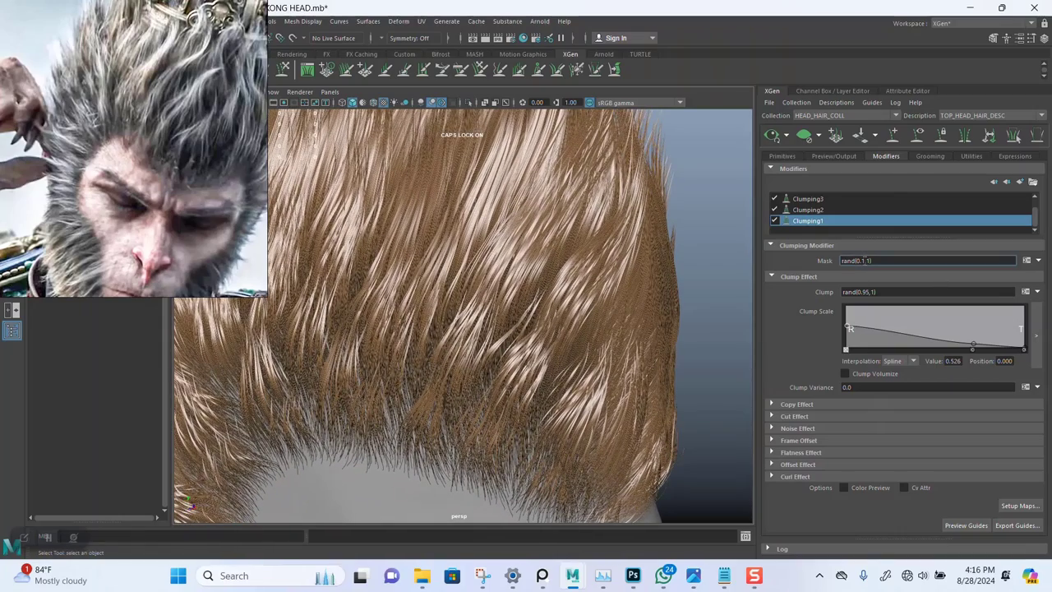
key(BackSpace)
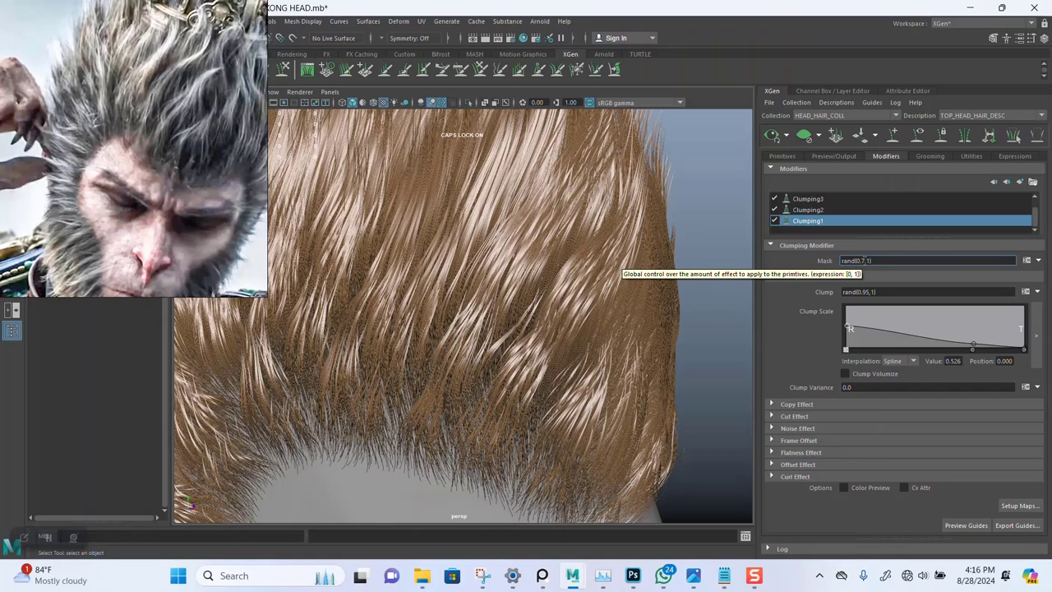
key(Return)
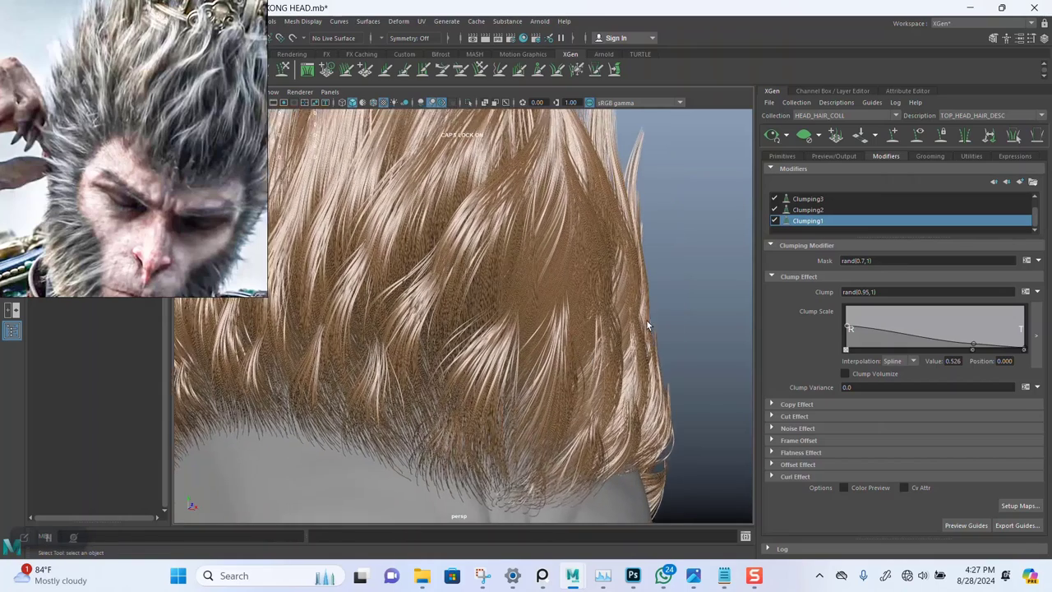
Step: Add a point to Clumping2's clump scale curve and lower it to value 0.171 at position 0.308
click(812, 210)
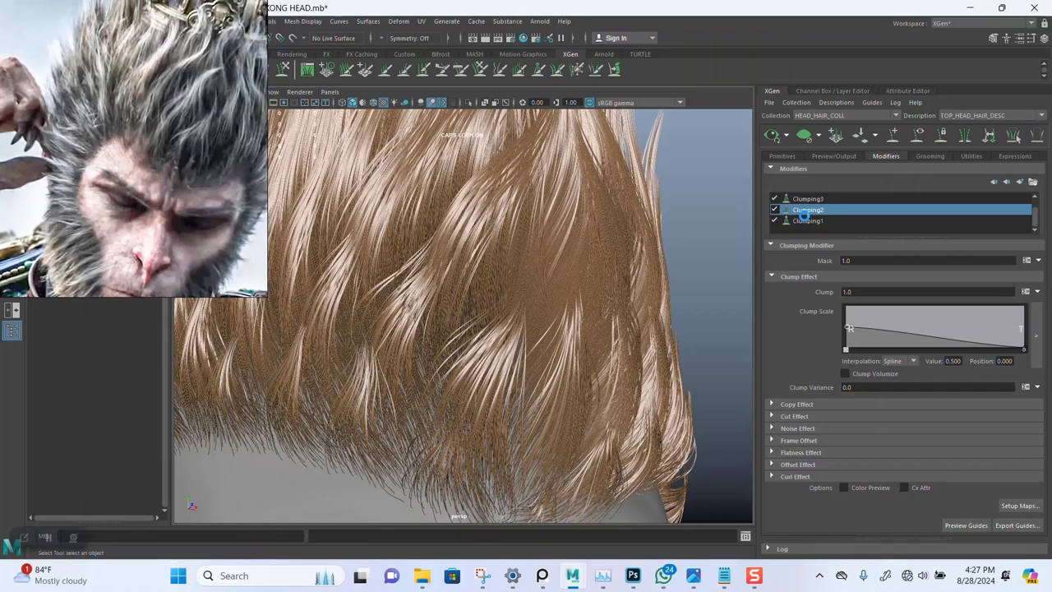
click(900, 330)
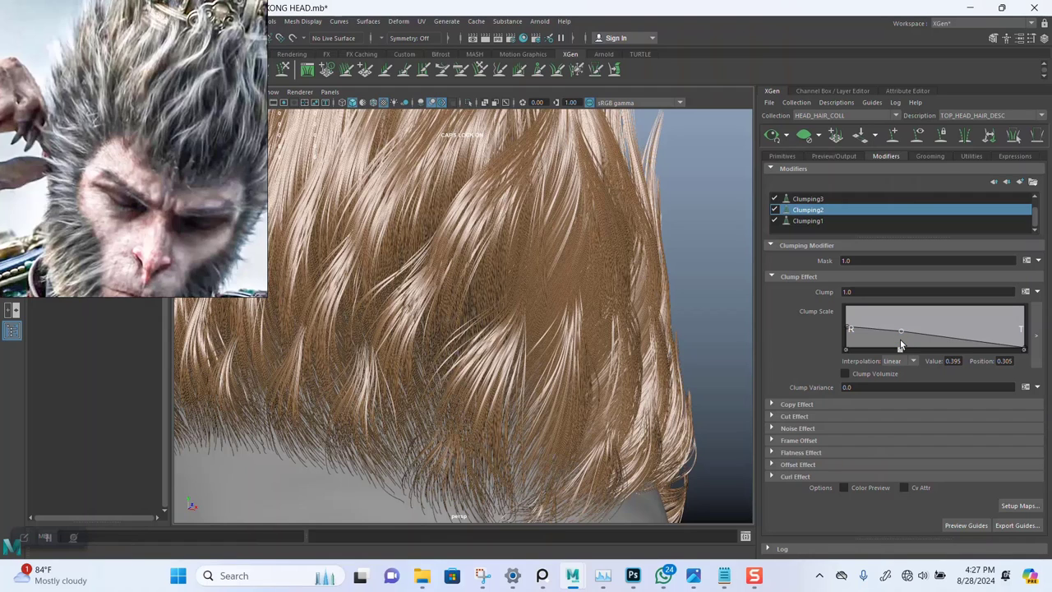
drag(900, 341, 901, 340)
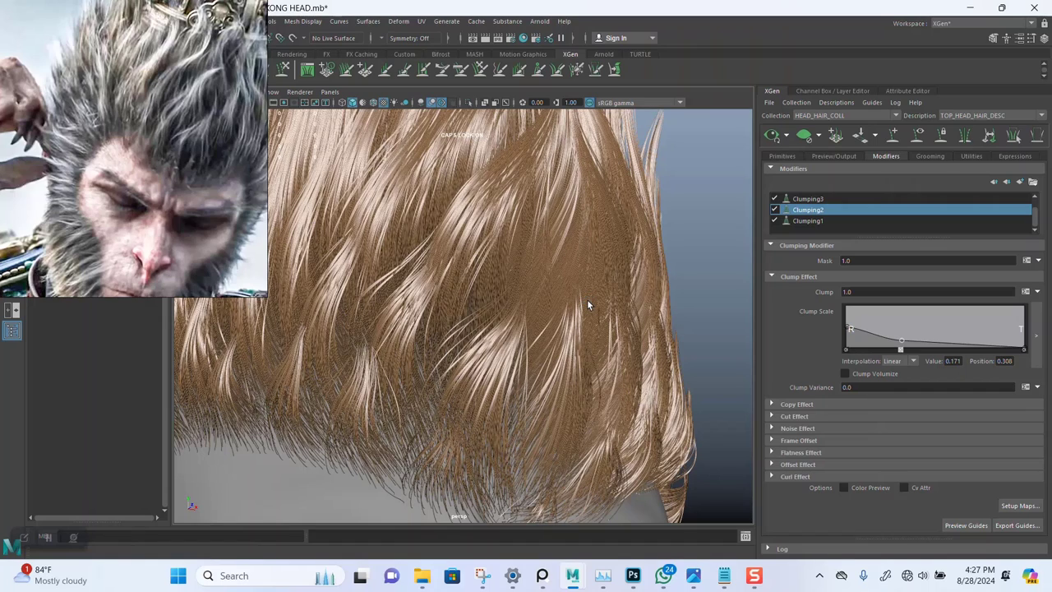
alt+drag(617, 303, 547, 317)
scroll(838, 221, up, 1)
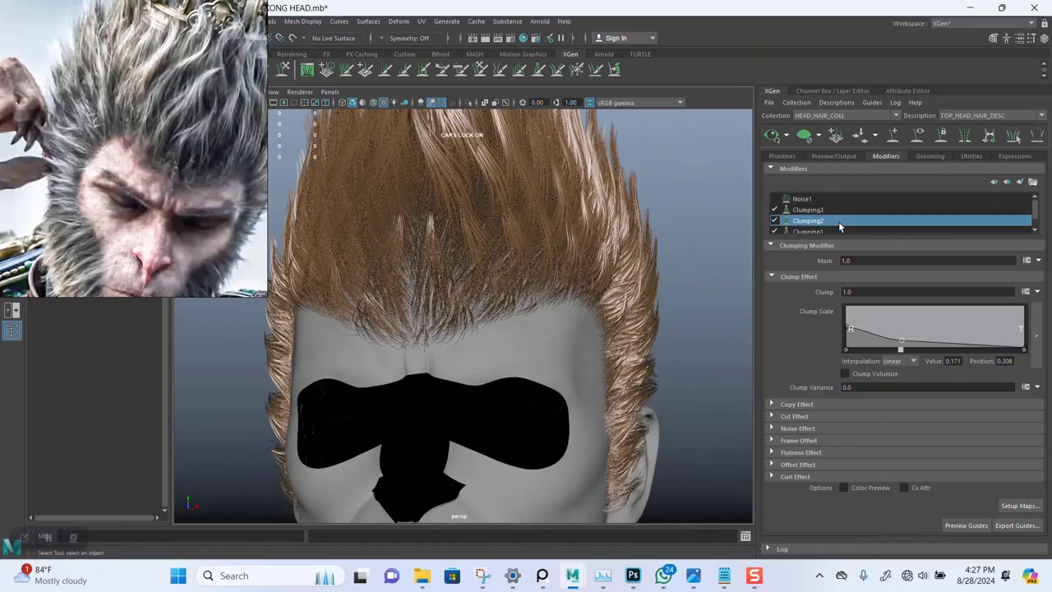
Step: Enable the Noise1 modifier on the top head hair and check its effect from the side and near the hairline
mouse_move(668, 265)
alt+mouse_down()
mouse_move(659, 262)
mouse_move(677, 264)
alt+mouse_up()
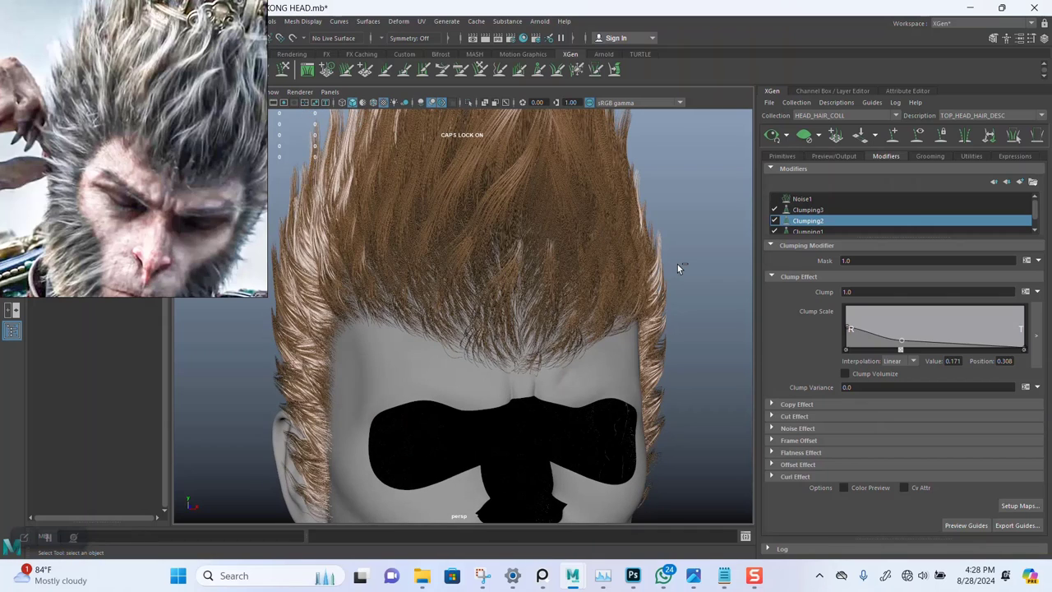
click(774, 199)
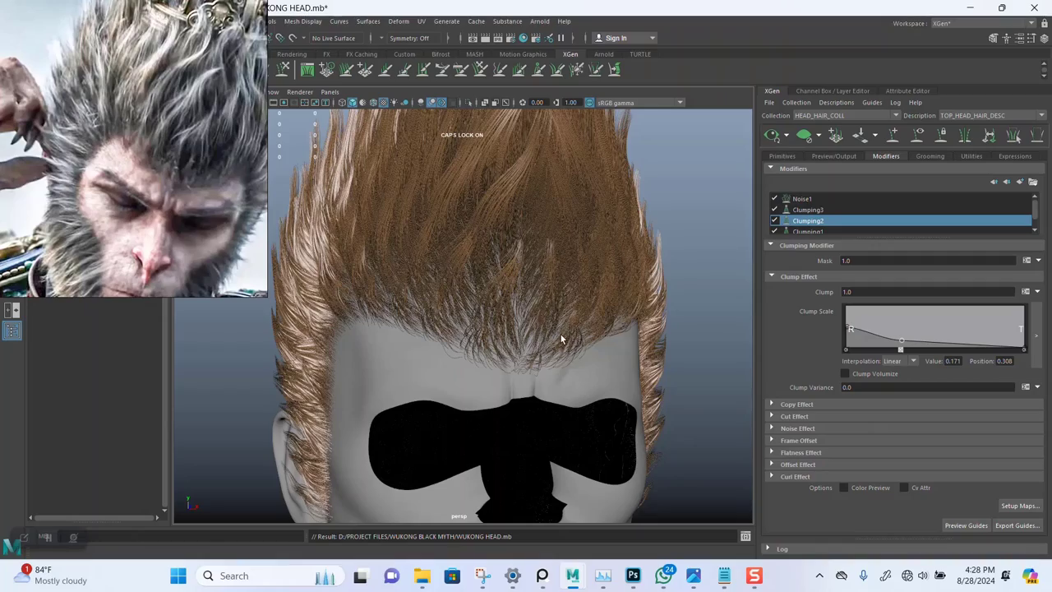
mouse_move(561, 338)
alt+mouse_down()
mouse_move(582, 345)
mouse_move(541, 362)
mouse_move(592, 340)
mouse_move(567, 342)
alt+mouse_up()
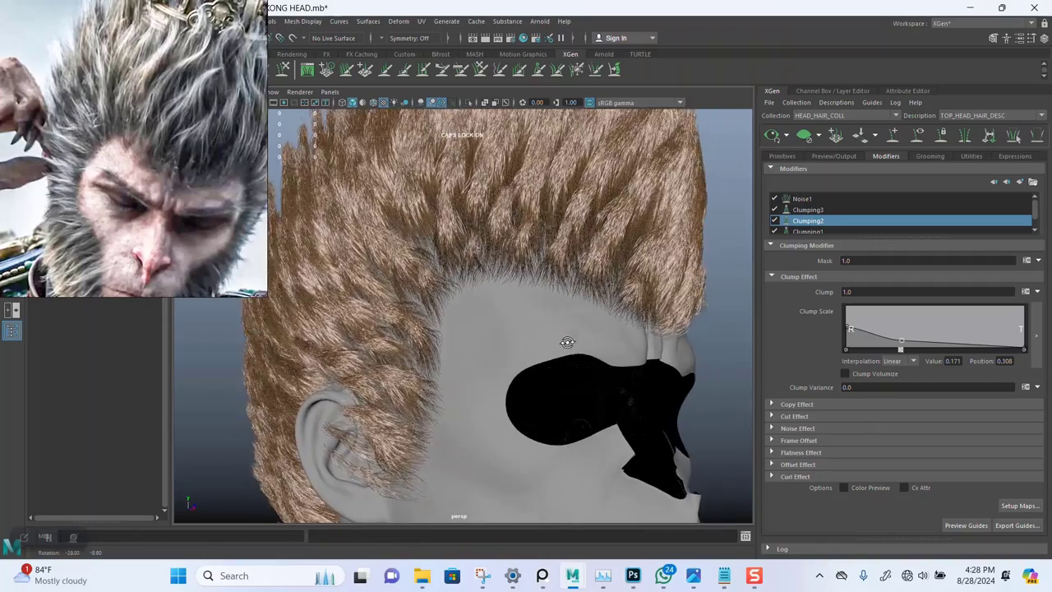
alt+right_drag(567, 342, 599, 338)
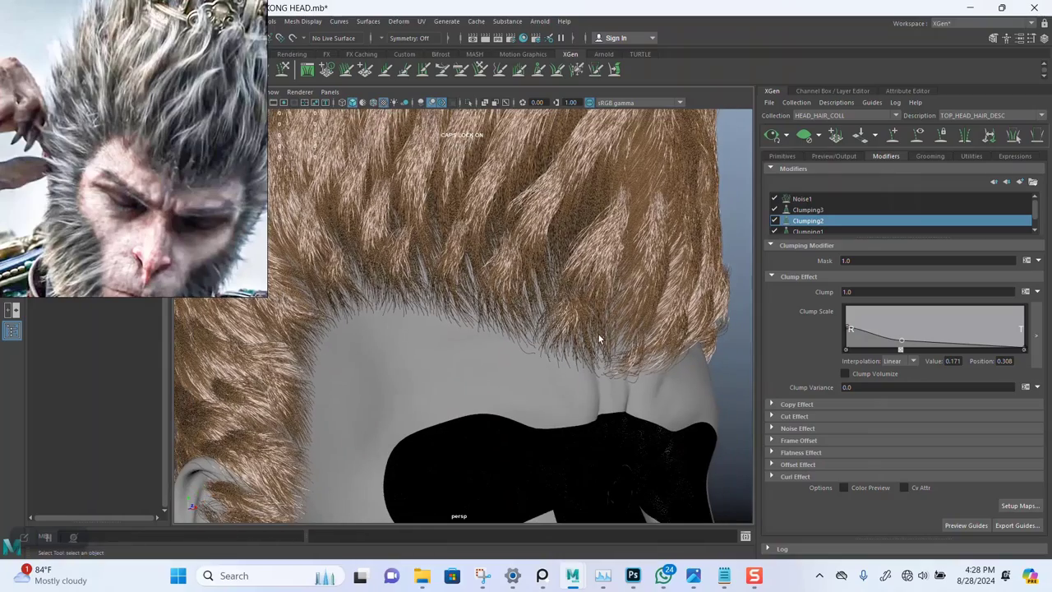
Step: Switch to the wecht.txt notes in Notepad and copy the noise modifier's frequency expression rand(0.0,1.3)
click(723, 575)
scroll(190, 410, down, 1)
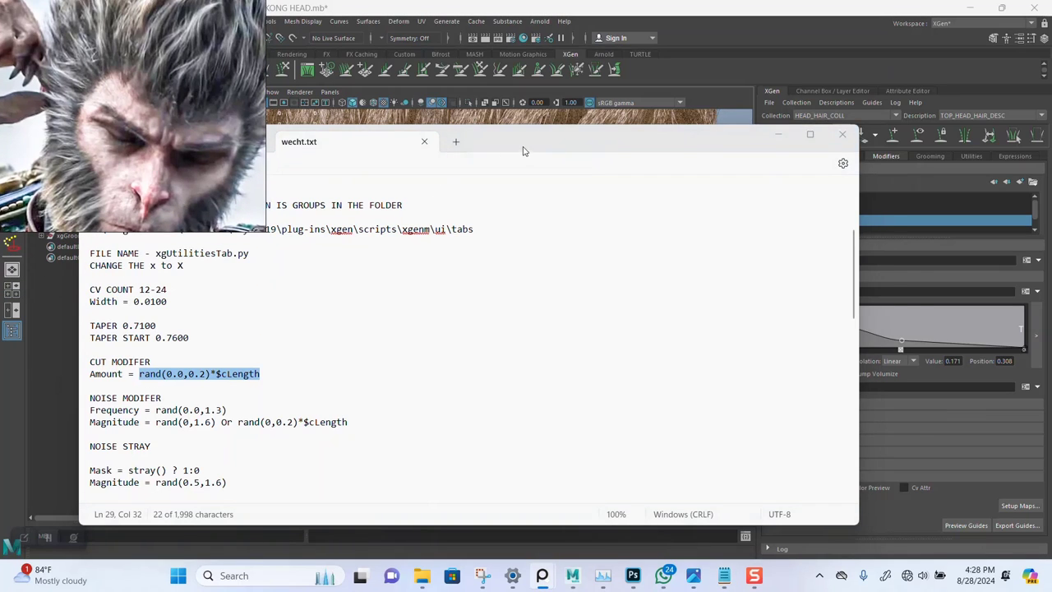
drag(528, 148, 573, 151)
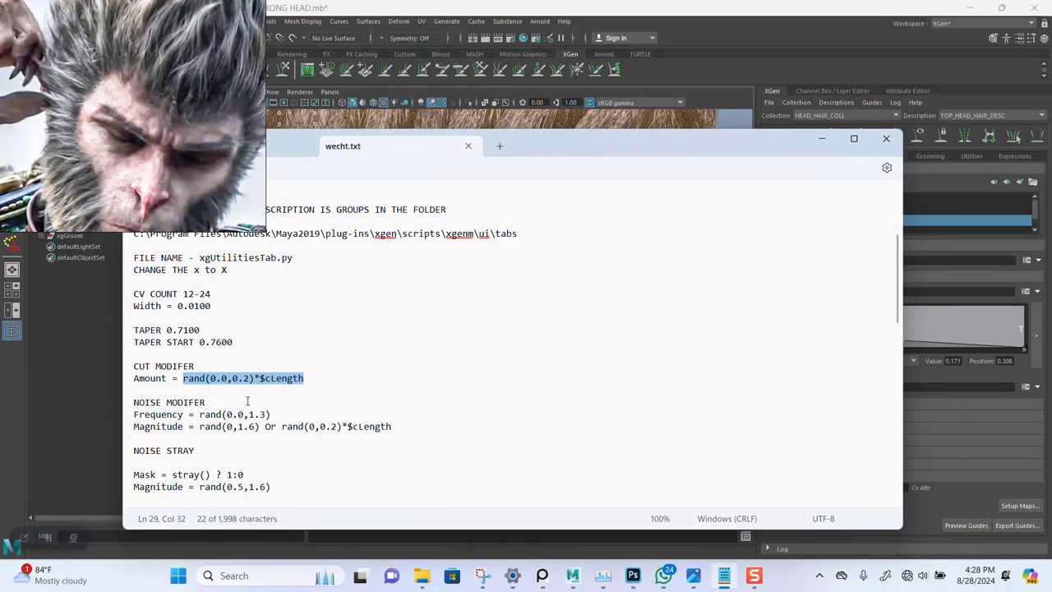
scroll(230, 404, down, 1)
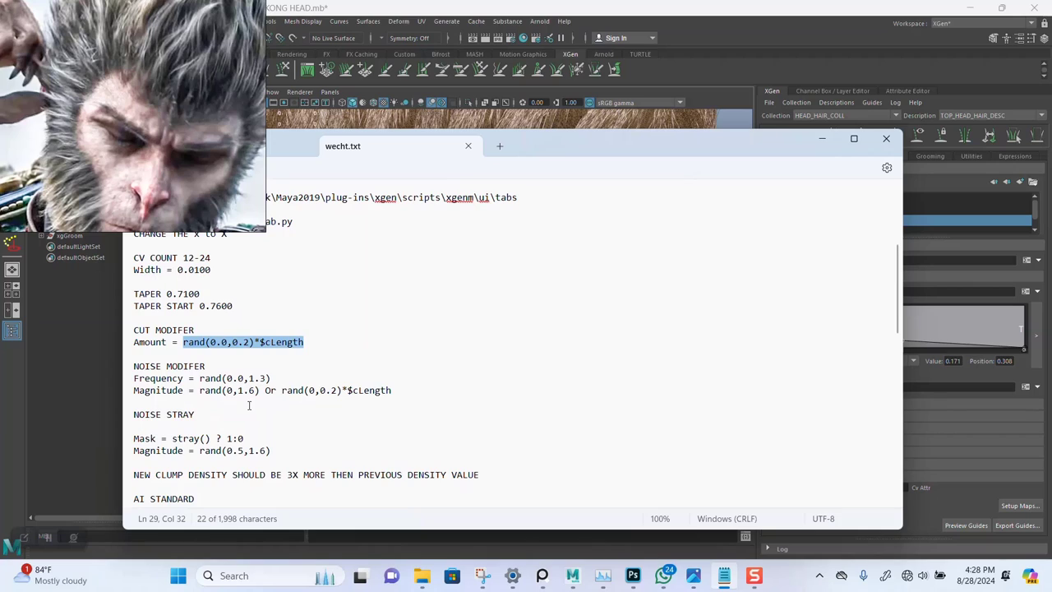
scroll(249, 405, up, 1)
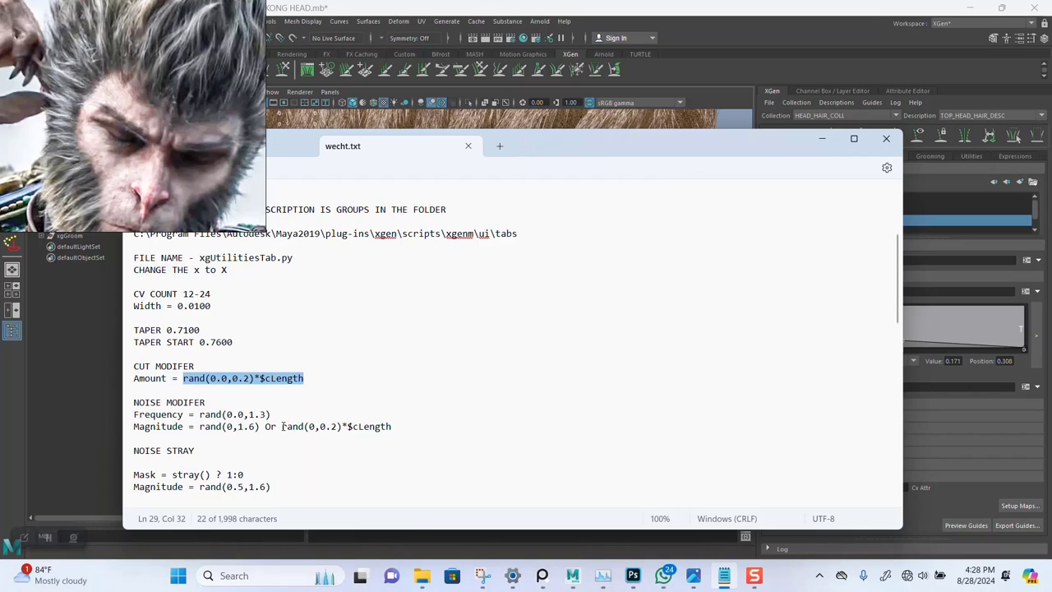
drag(282, 426, 387, 433)
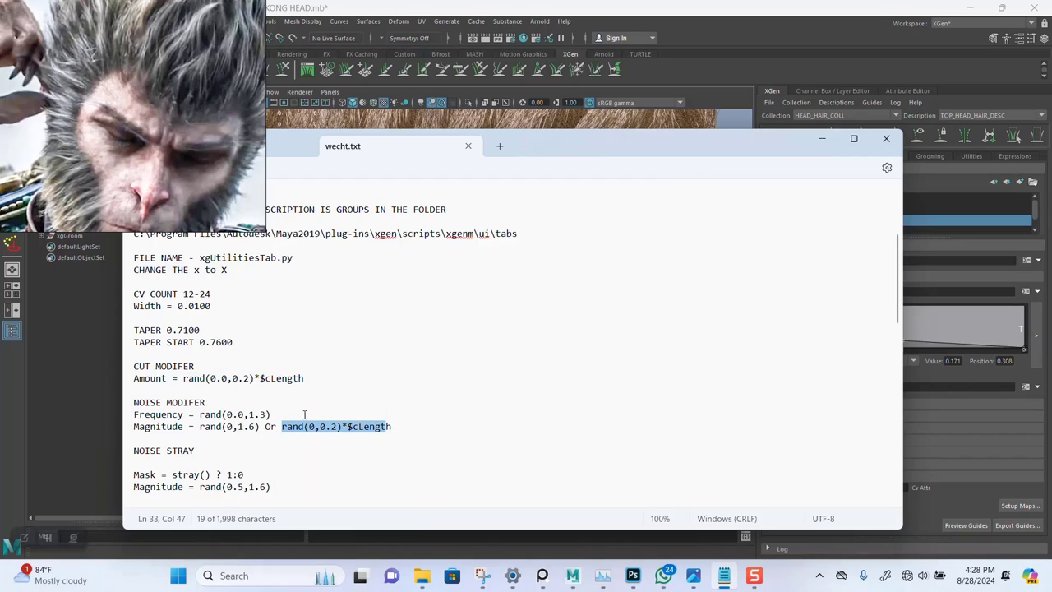
drag(305, 414, 201, 415)
key(ctrl+c)
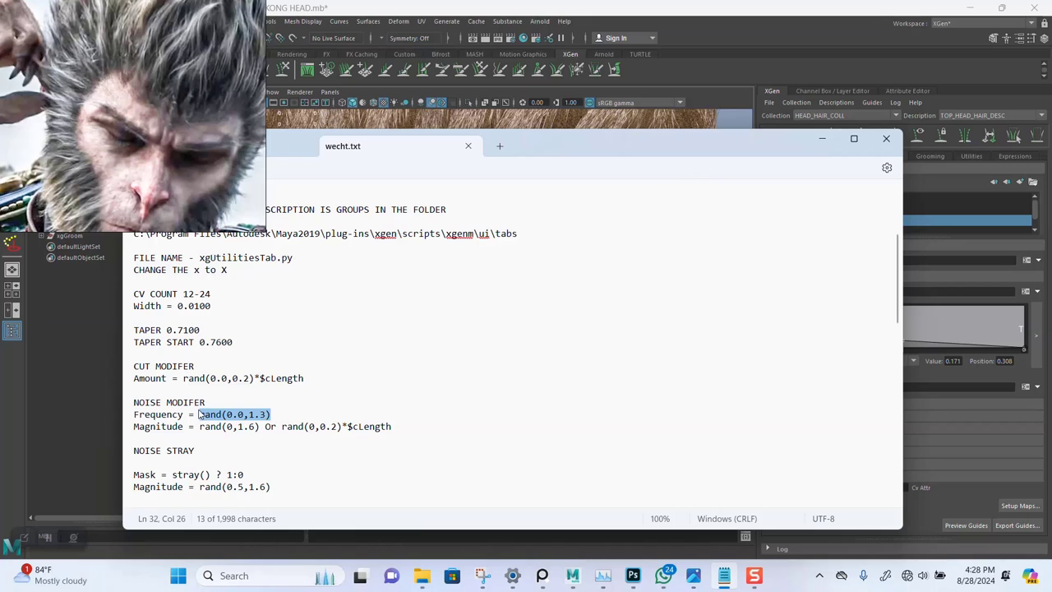
Step: Return to Maya and set Noise1's frequency to the copied expression rand(0.0,1.3)
click(822, 138)
click(803, 198)
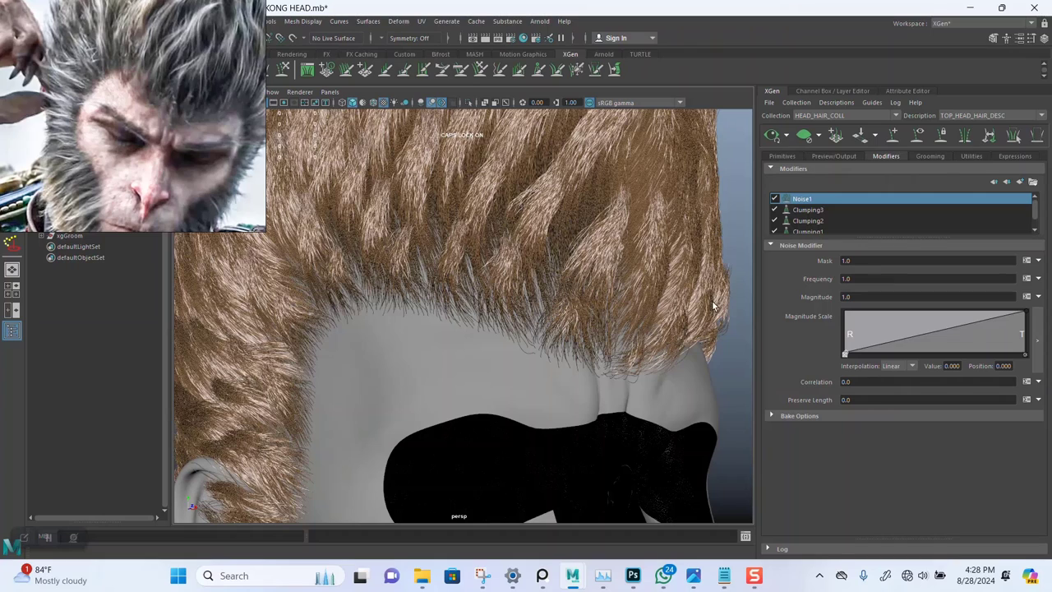
click(857, 279)
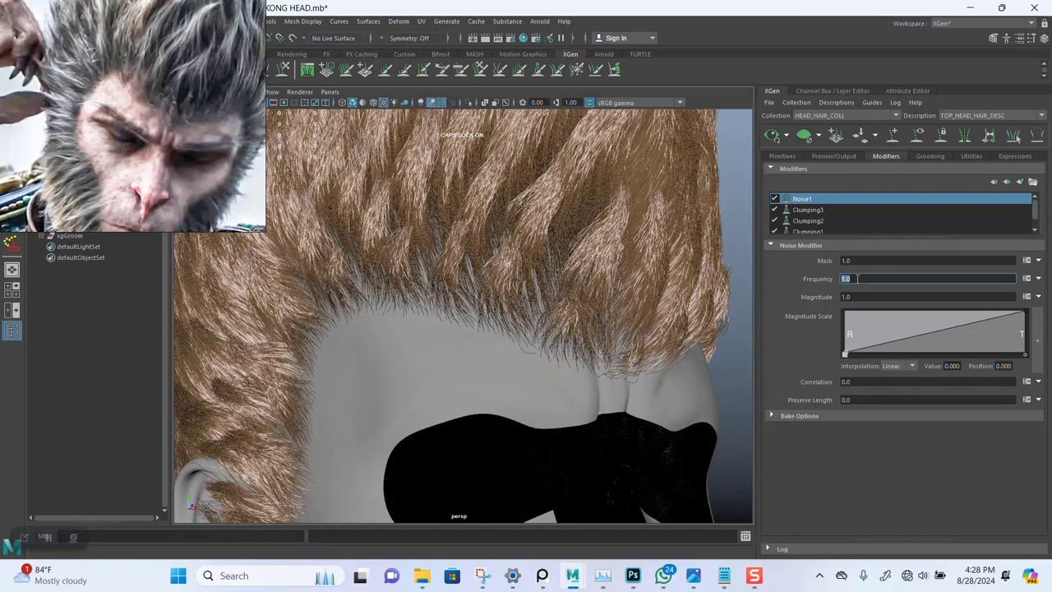
drag(848, 278, 834, 281)
key(ctrl+v)
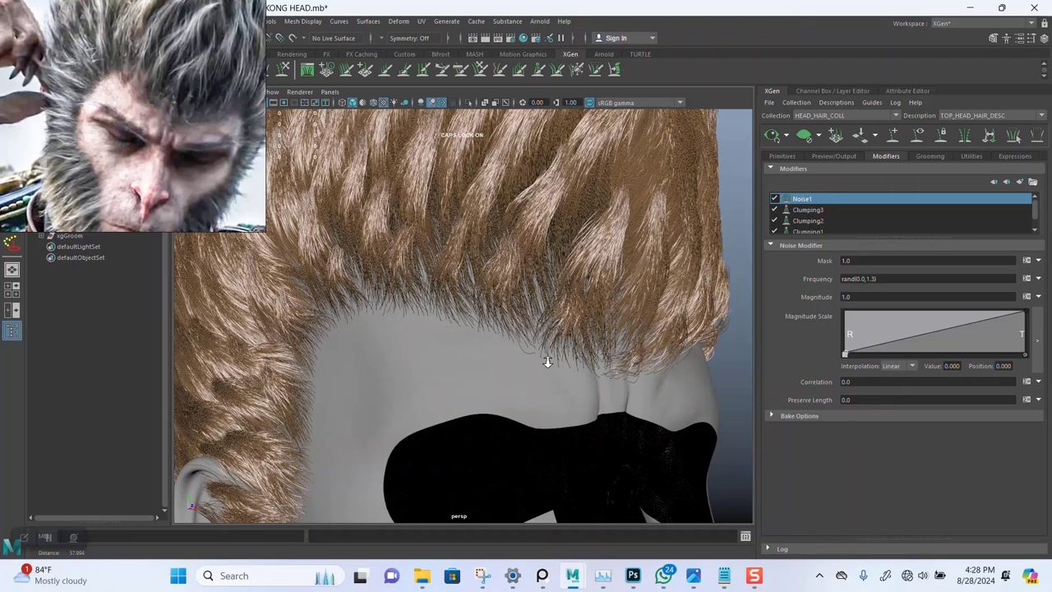
alt+drag(547, 359, 575, 411)
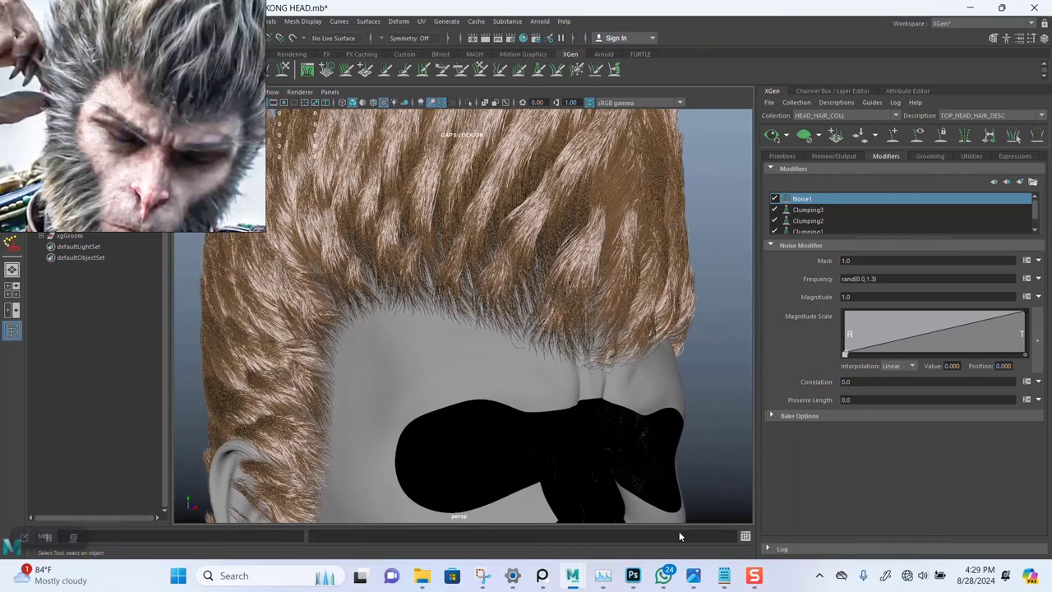
Step: Switch back to the Notepad notes and copy the alternative noise magnitude expression rand(0,0.2)*$cLength
click(723, 576)
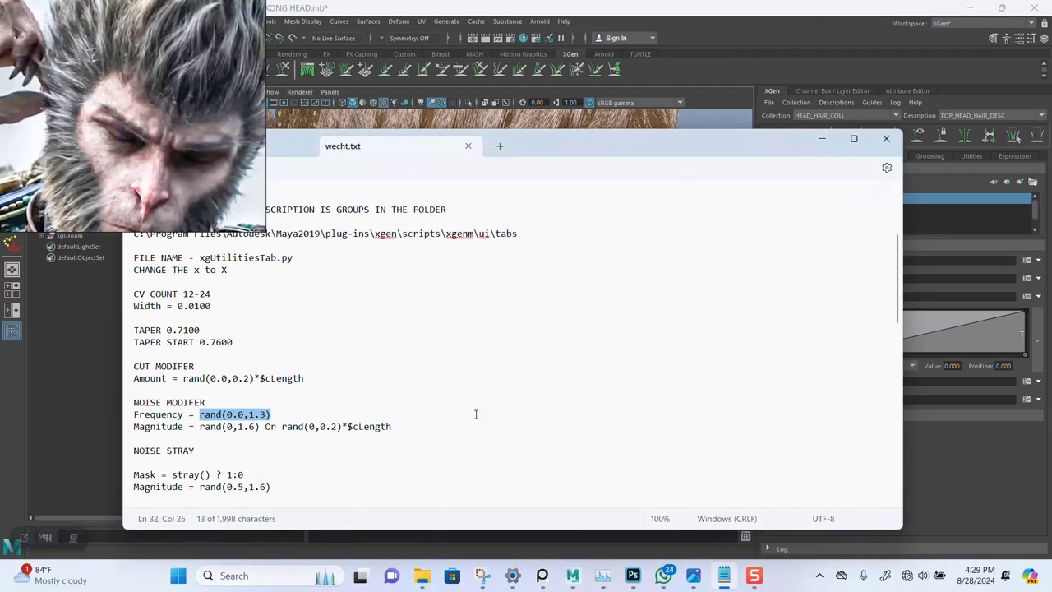
drag(402, 426, 273, 428)
click(396, 427)
drag(395, 426, 282, 428)
key(ctrl+c)
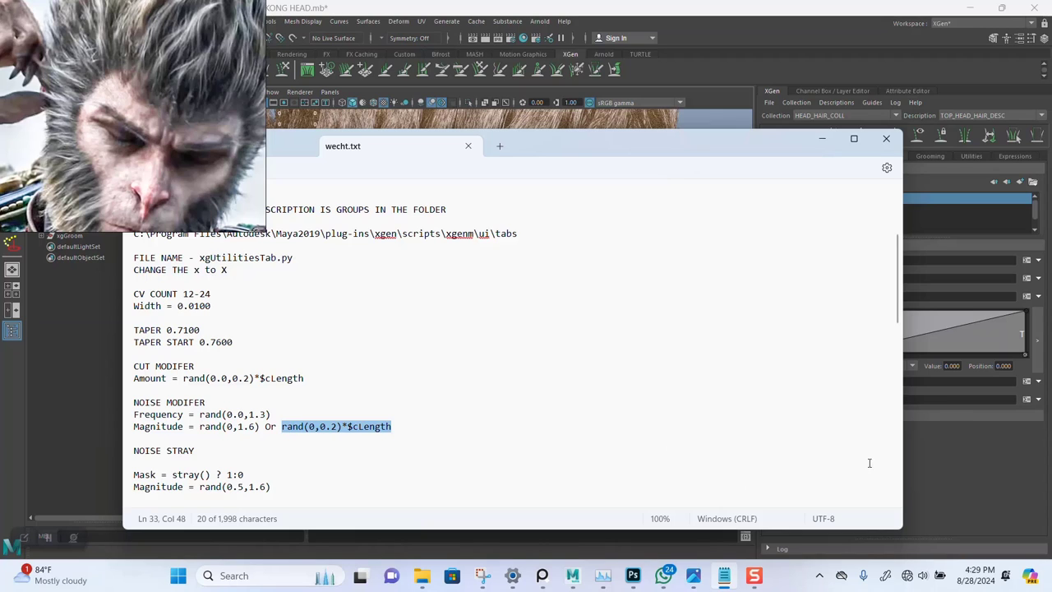
Step: Return to Maya and set Noise1's magnitude to rand(0,0.2)*$cLength
click(932, 448)
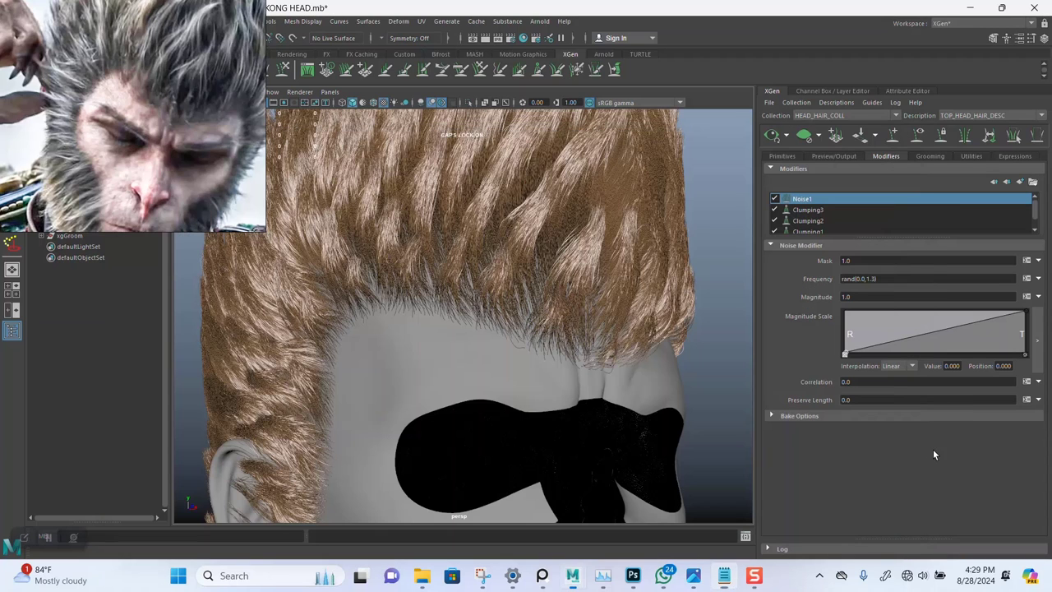
click(869, 296)
key(ctrl+v)
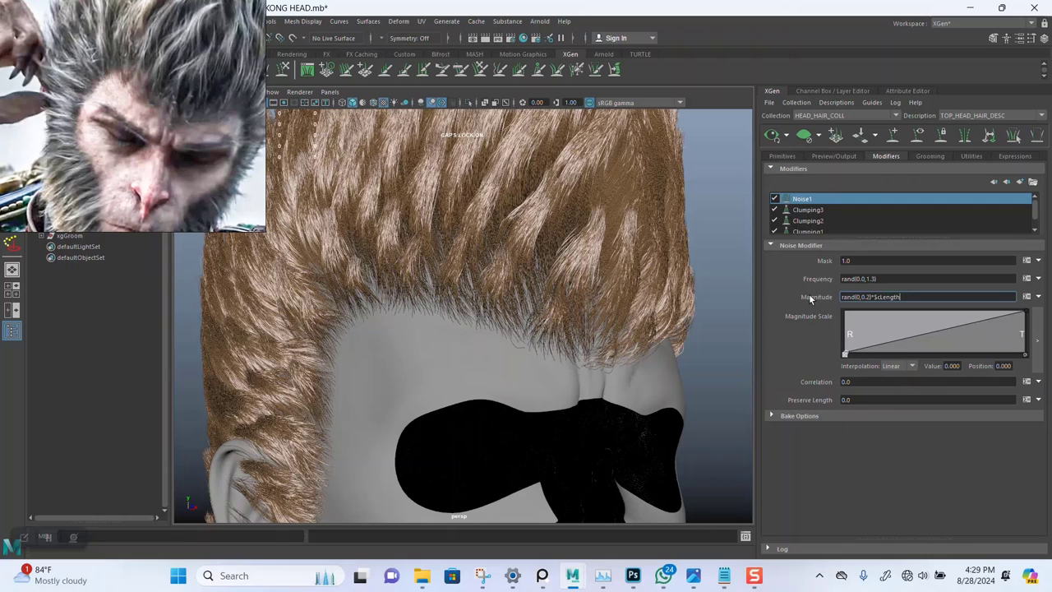
key(Return)
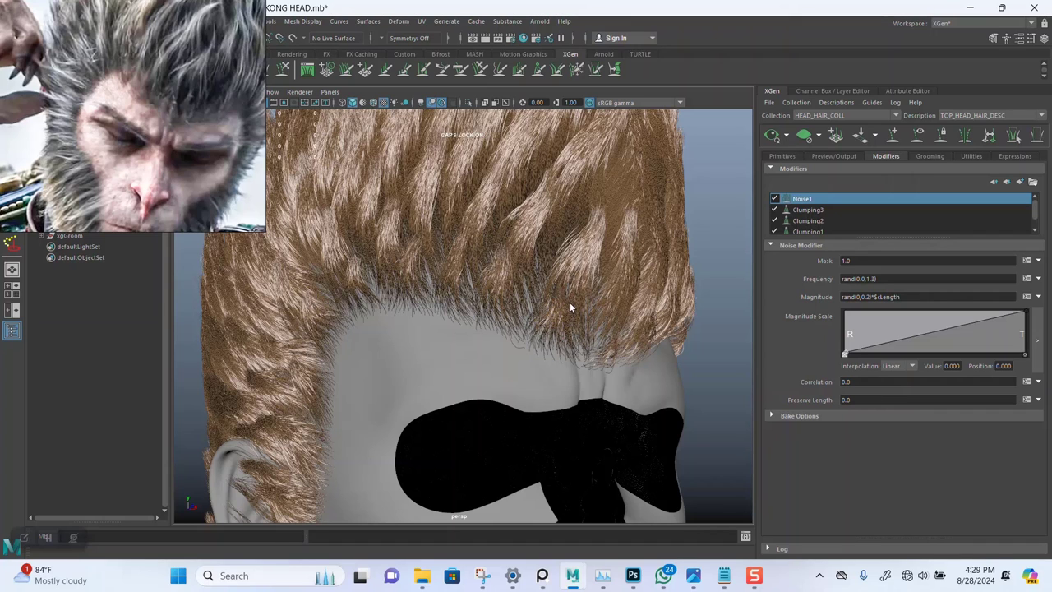
Step: Inspect how the length-based noise affects the clumps from the side and up close along the forehead hairline
alt+middle_drag(489, 302, 491, 345)
alt+right_drag(477, 349, 500, 355)
alt+drag(501, 355, 526, 353)
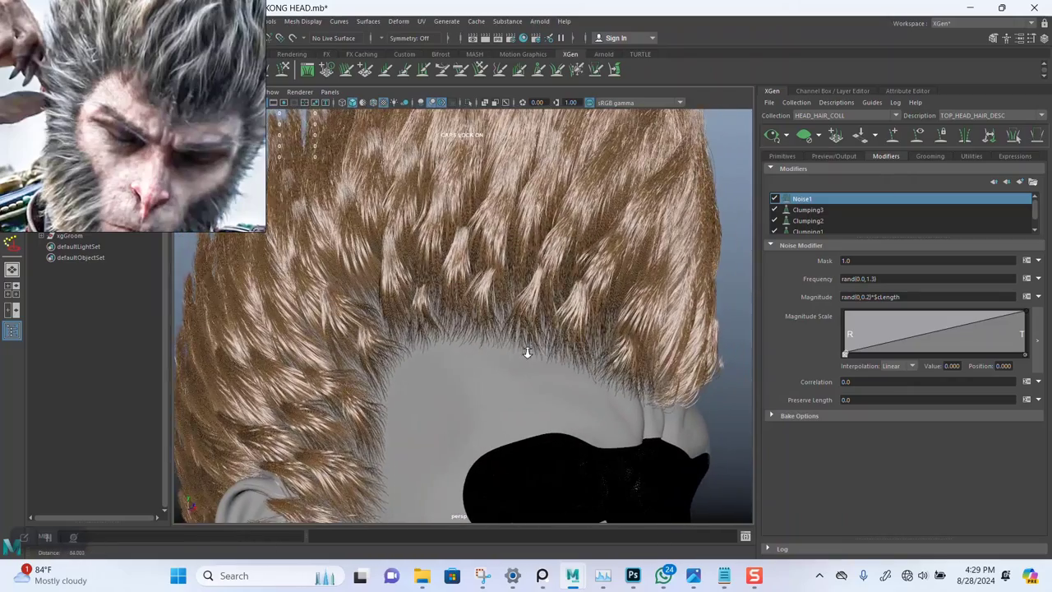
alt+right_drag(526, 353, 527, 356)
alt+drag(514, 340, 534, 346)
alt+right_drag(535, 345, 579, 410)
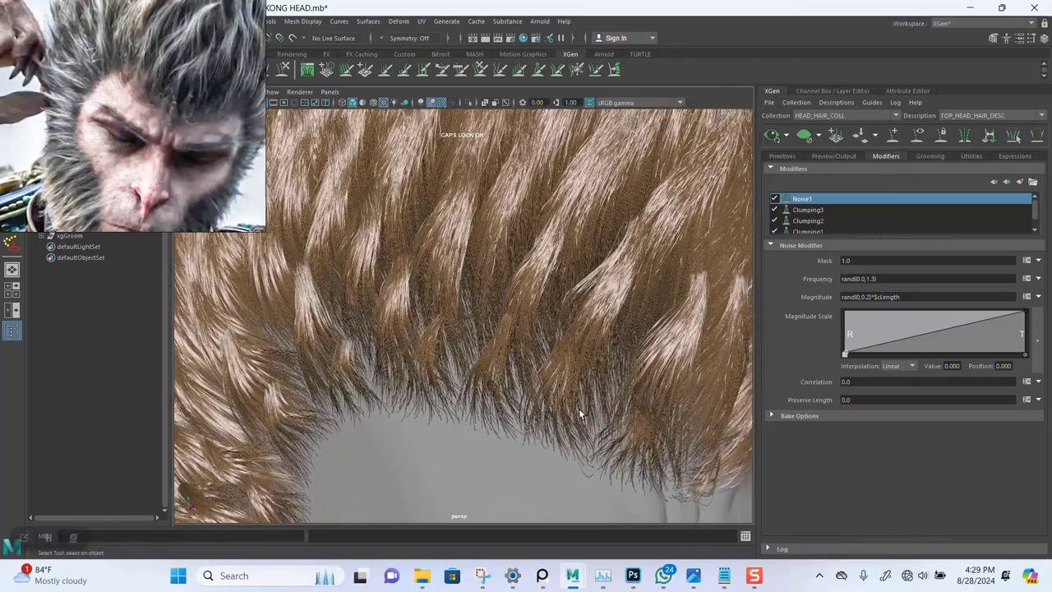
alt+middle_drag(565, 365, 513, 356)
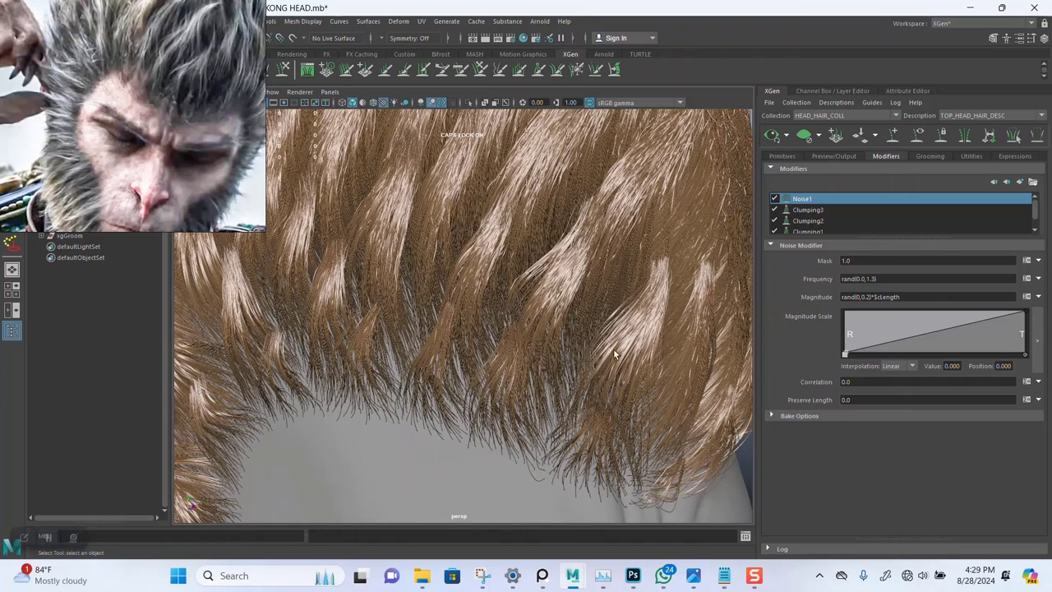
Step: Raise the upper limit of Noise1's random magnitude so the expression reads rand(0,1.6)*$cLength
click(870, 297)
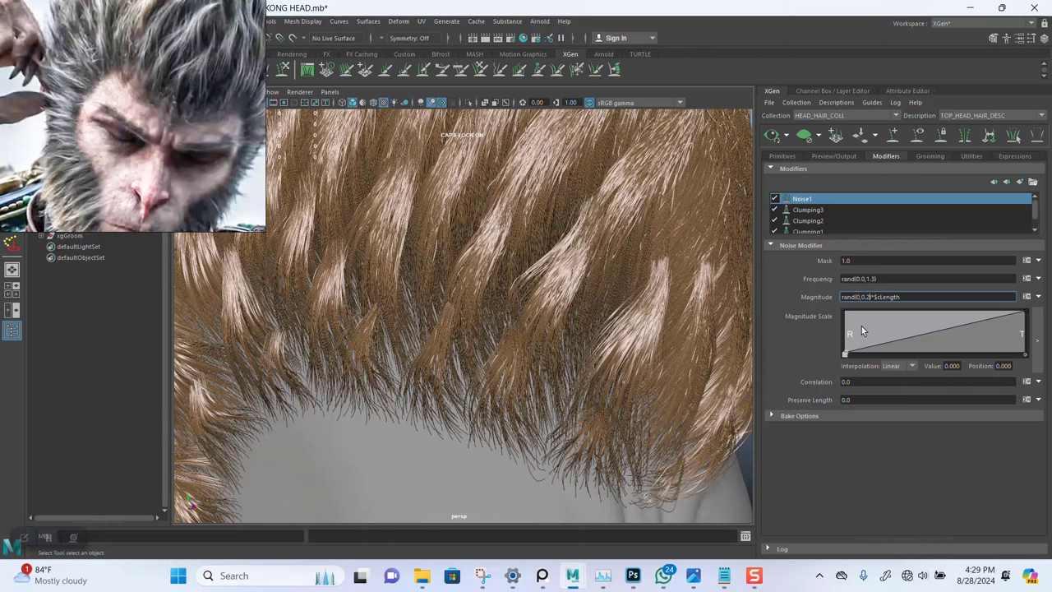
key(BackSpace)
key(BackSpace)
key(BackSpace)
text(1.6)
key(Return)
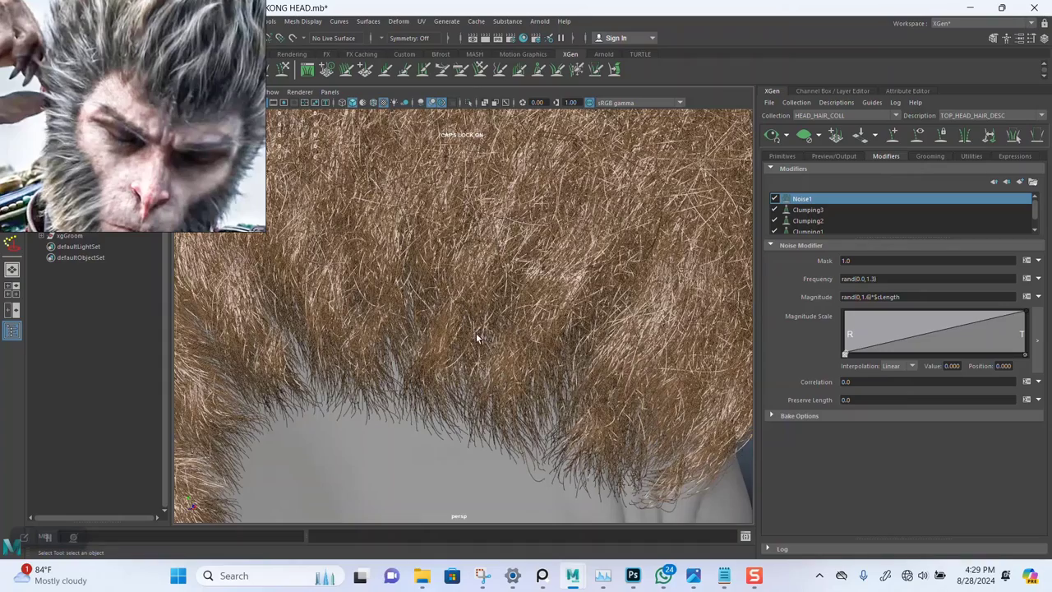
Step: Reduce Noise1's magnitude to rand(0,0.6)*$cLength and check the hair from the side and front
scroll(453, 293, down, 5)
mouse_move(475, 304)
alt+mouse_down()
mouse_move(516, 304)
mouse_move(467, 304)
alt+mouse_up()
click(870, 297)
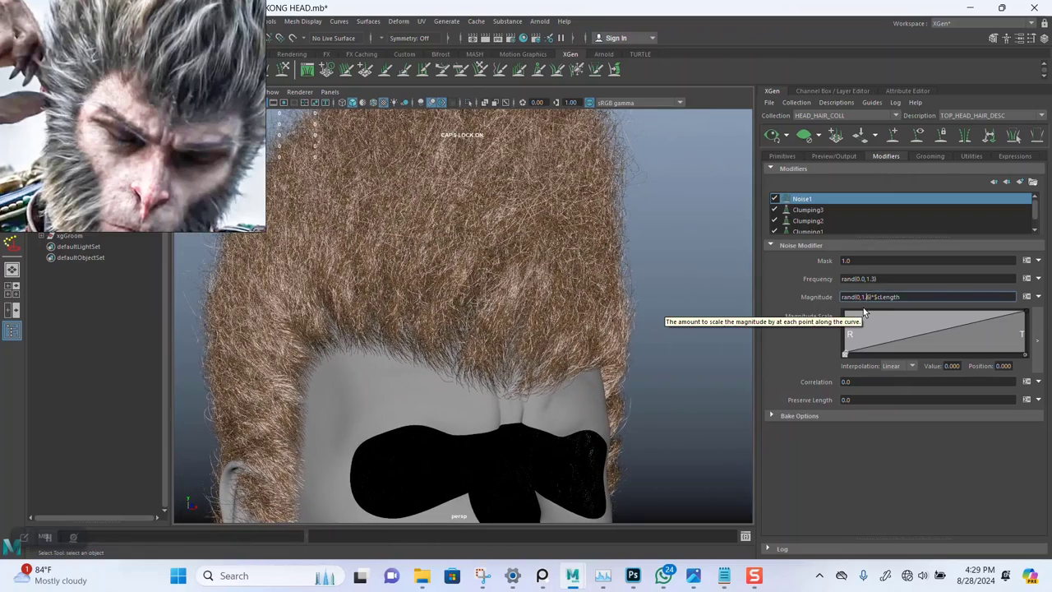
key(Left)
key(Left)
key(BackSpace)
text(0)
key(Return)
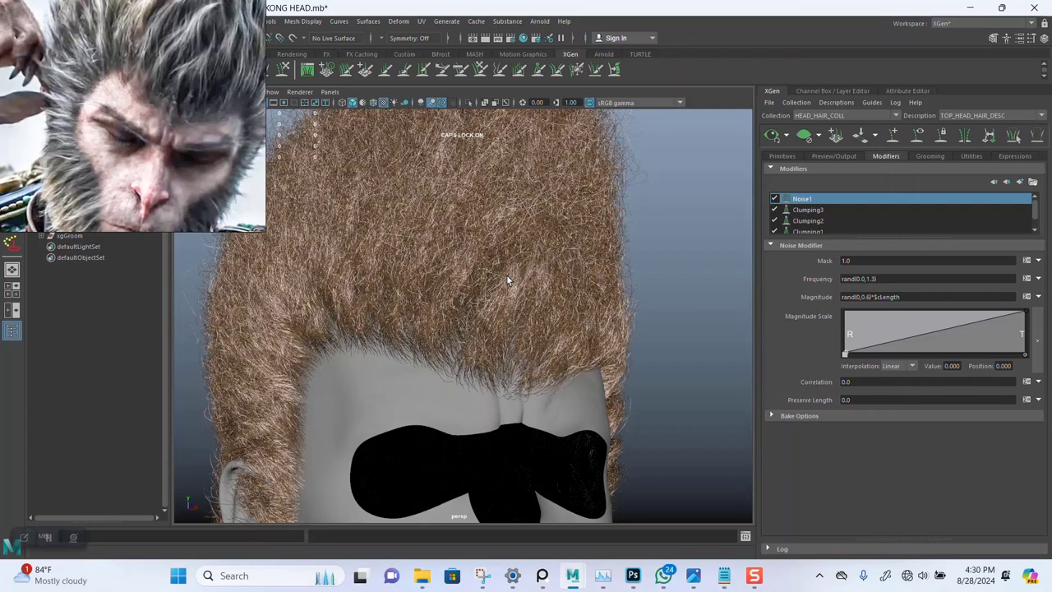
alt+drag(506, 274, 312, 428)
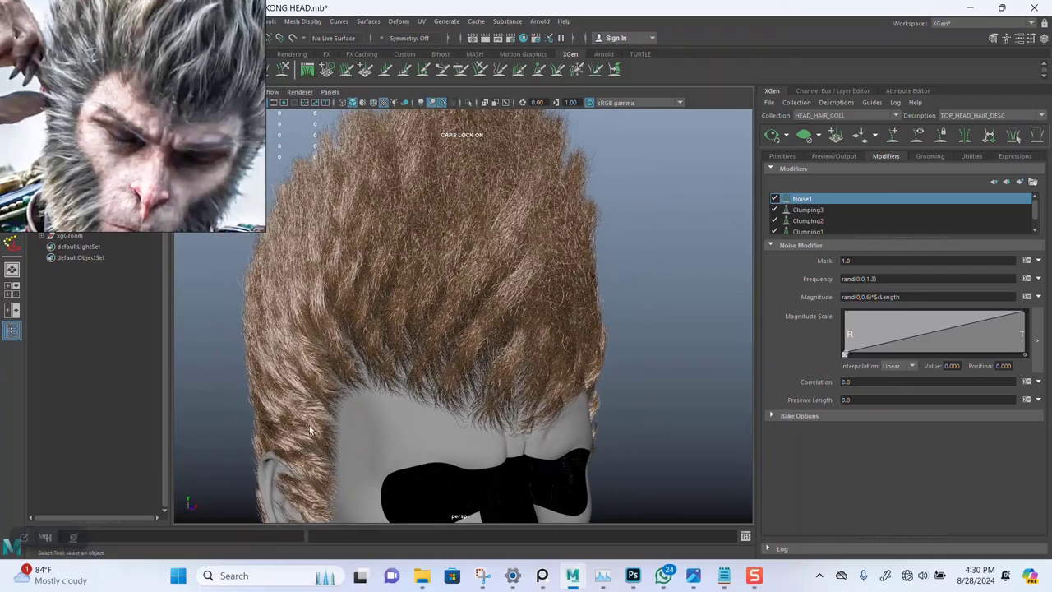
alt+drag(382, 398, 422, 385)
alt+right_drag(423, 385, 669, 276)
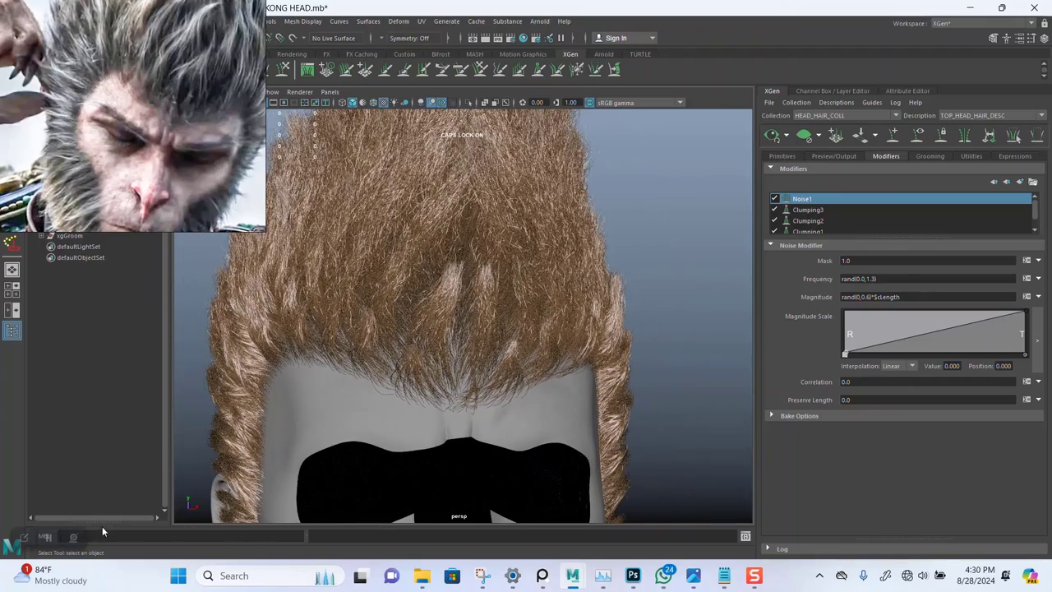
click(48, 536)
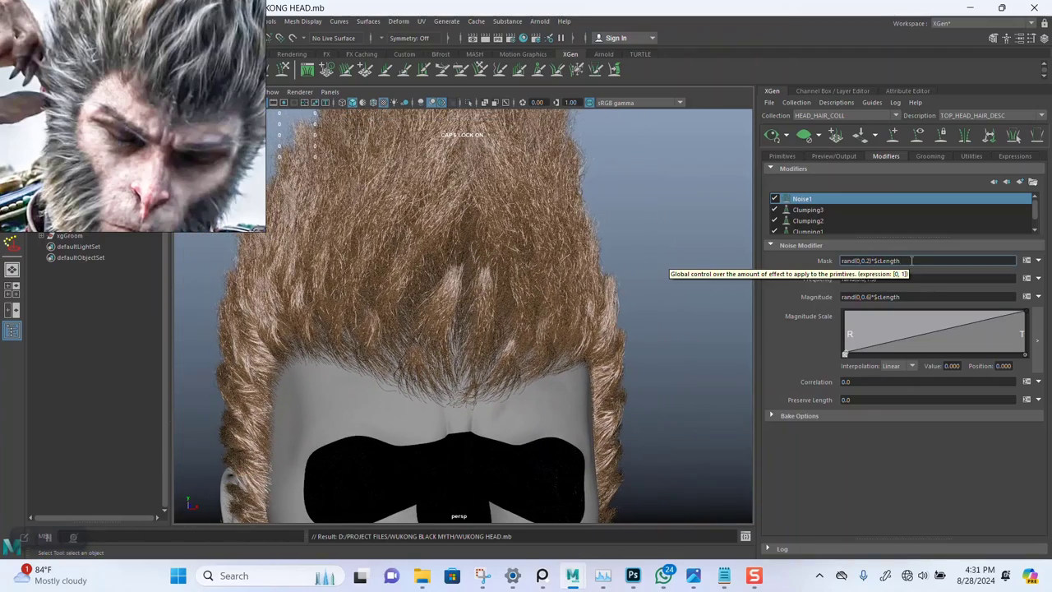
Step: Apply the expression rand(0,0.2)*$cLength as the Noise1 modifier's mask
click(912, 261)
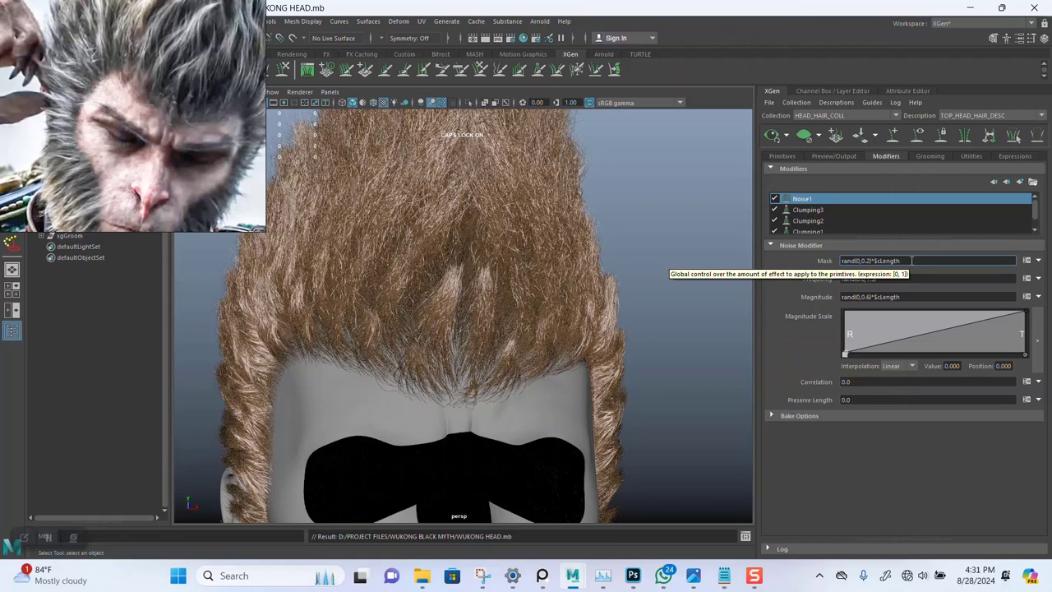
key(Return)
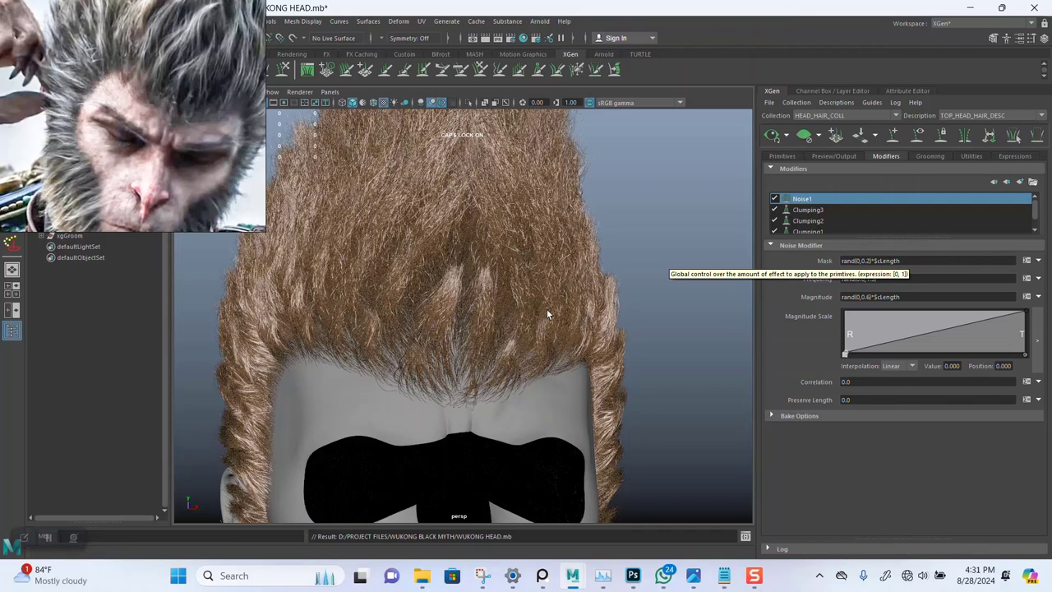
Step: Examine the noise effect on the top head hair and hairline from the front and side, close up and from farther away
alt+drag(548, 314, 500, 296)
alt+right_drag(501, 296, 576, 436)
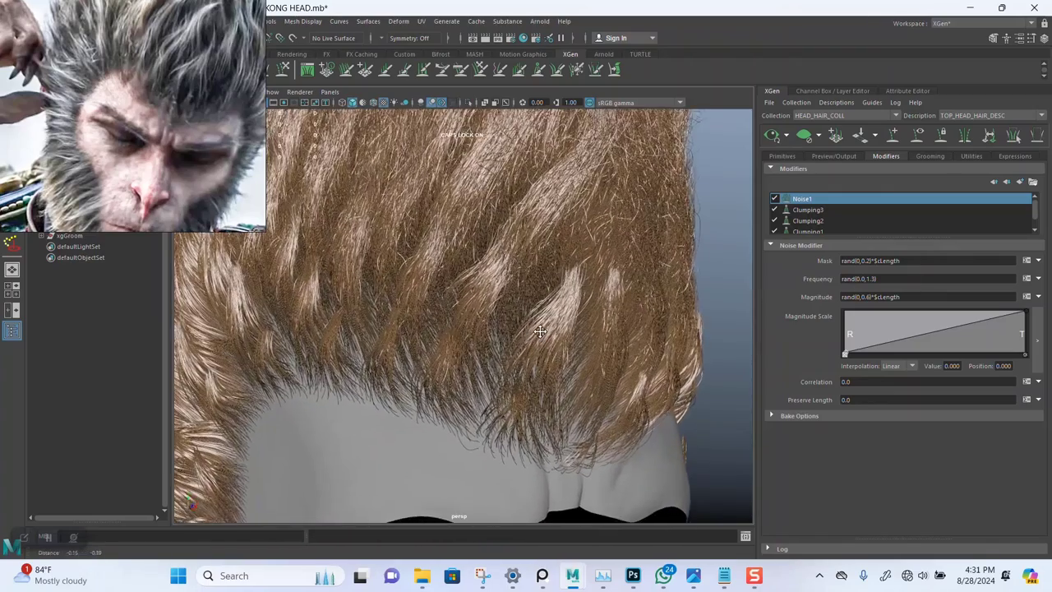
alt+middle_drag(523, 357, 559, 323)
alt+right_drag(559, 324, 550, 285)
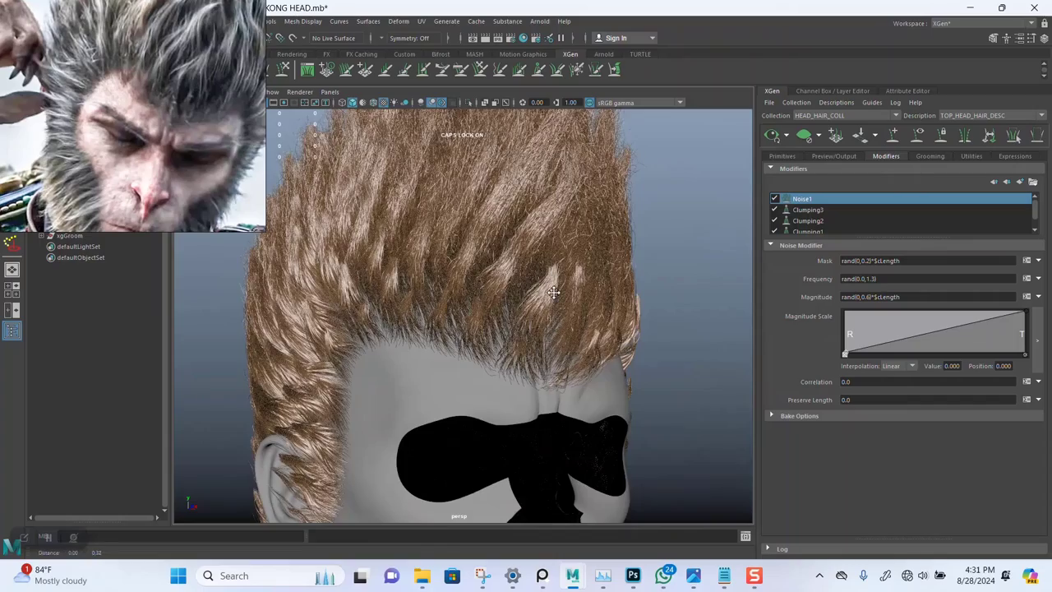
alt+middle_drag(552, 288, 535, 303)
alt+drag(535, 304, 512, 293)
alt+right_drag(512, 294, 514, 320)
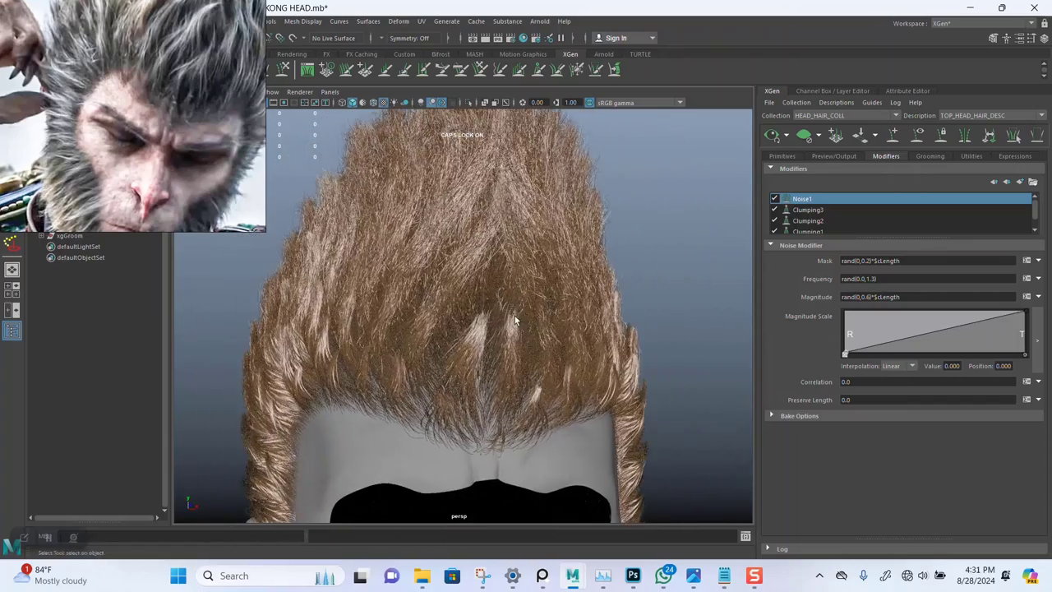
alt+middle_drag(516, 318, 528, 261)
alt+right_drag(527, 261, 544, 263)
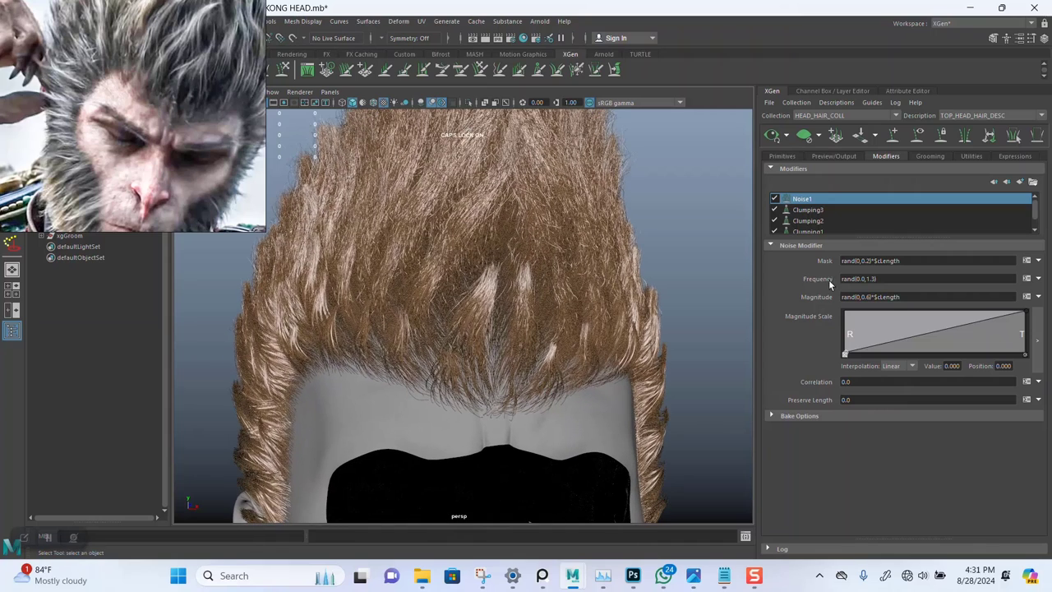
Step: Lower the tip end of Noise1's Magnitude Scale ramp to about 0.54 and inspect the hairline from the side
click(1024, 316)
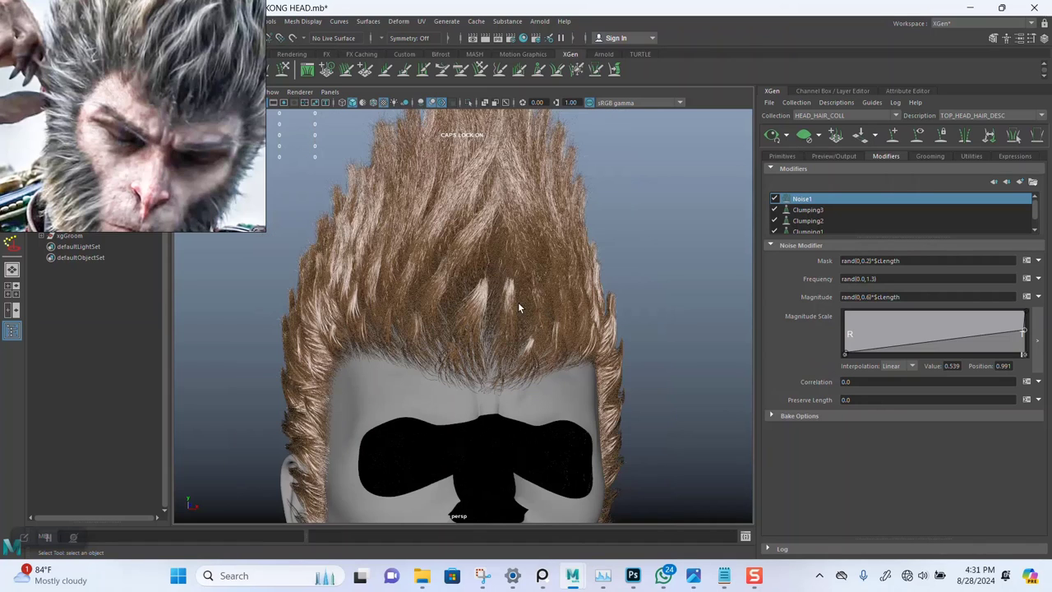
alt+drag(518, 302, 581, 319)
alt+right_drag(581, 318, 559, 337)
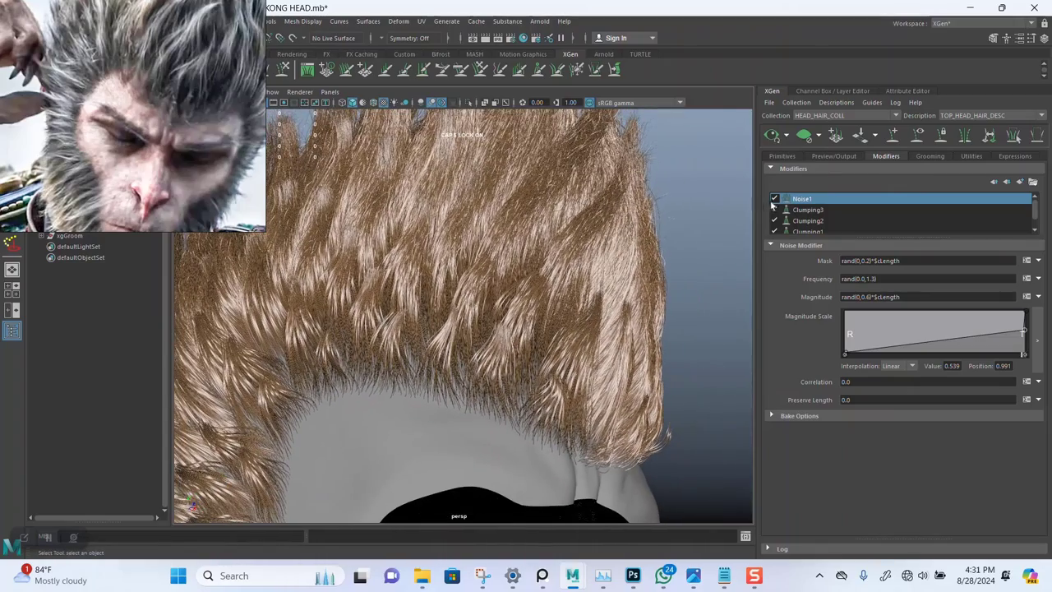
Step: Disable the Noise1 modifier and turn off automatic preview updates
click(774, 199)
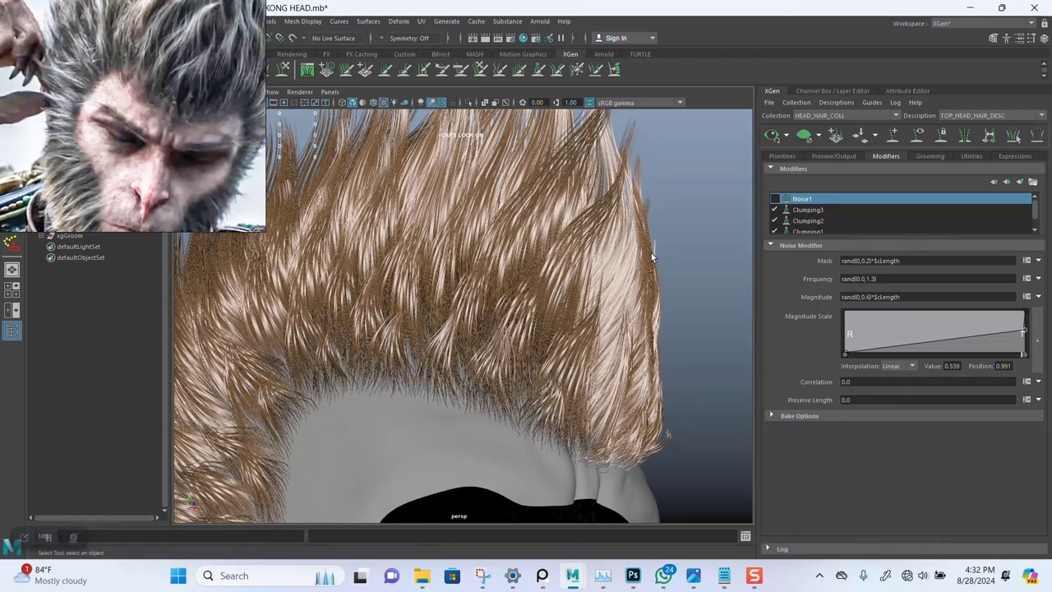
click(786, 138)
click(784, 152)
Step: Adjust the Magnitude Scale ramp to about 0.29 at the root and about 0.47 at the tip
drag(849, 353, 842, 344)
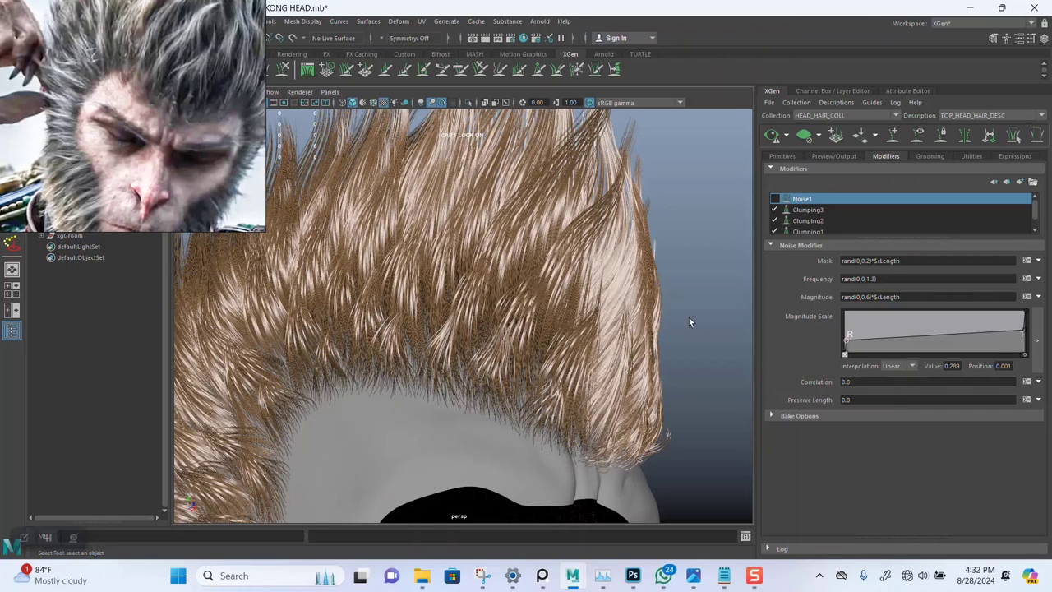
drag(1023, 331, 1024, 333)
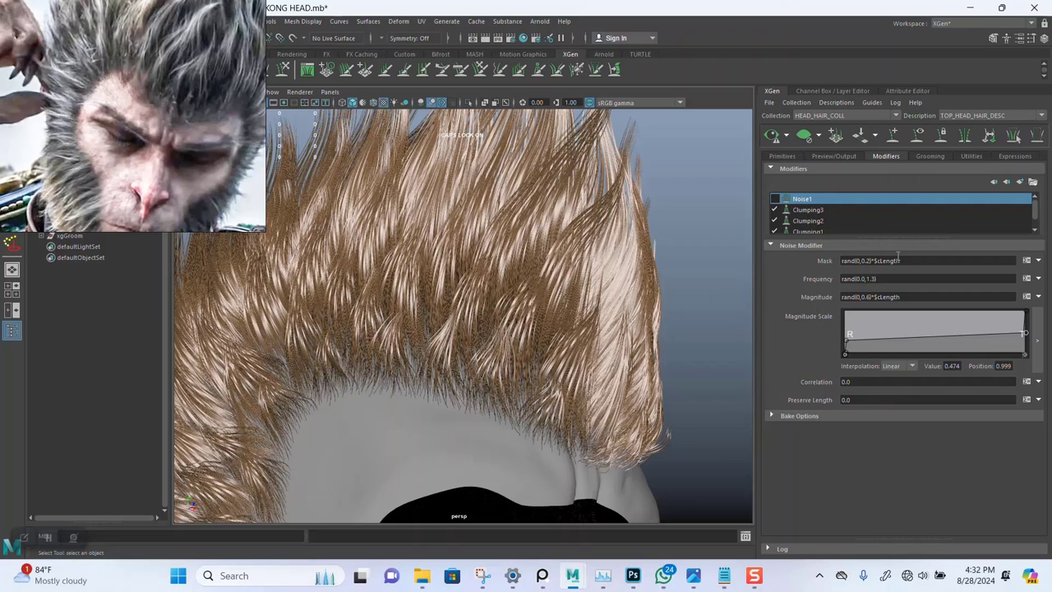
Step: Remove the $cLength multiplier from the Noise1 mask expression, leaving rand(0,0.2)
mouse_move(905, 261)
mouse_down()
mouse_move(846, 261)
mouse_move(890, 260)
mouse_up()
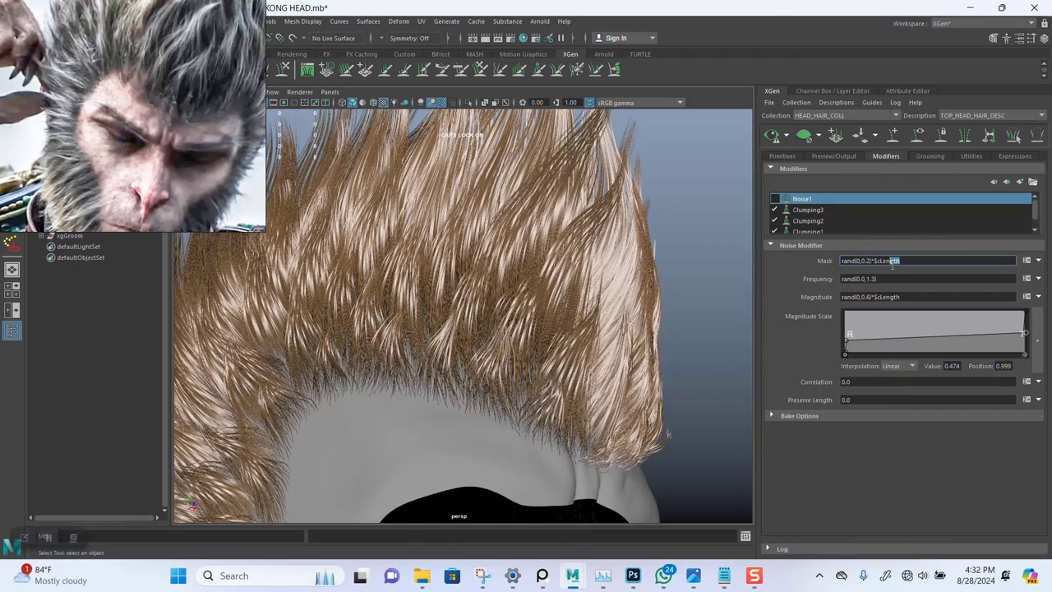
key(BackSpace)
key(BackSpace)
key(BackSpace)
key(BackSpace)
key(BackSpace)
key(BackSpace)
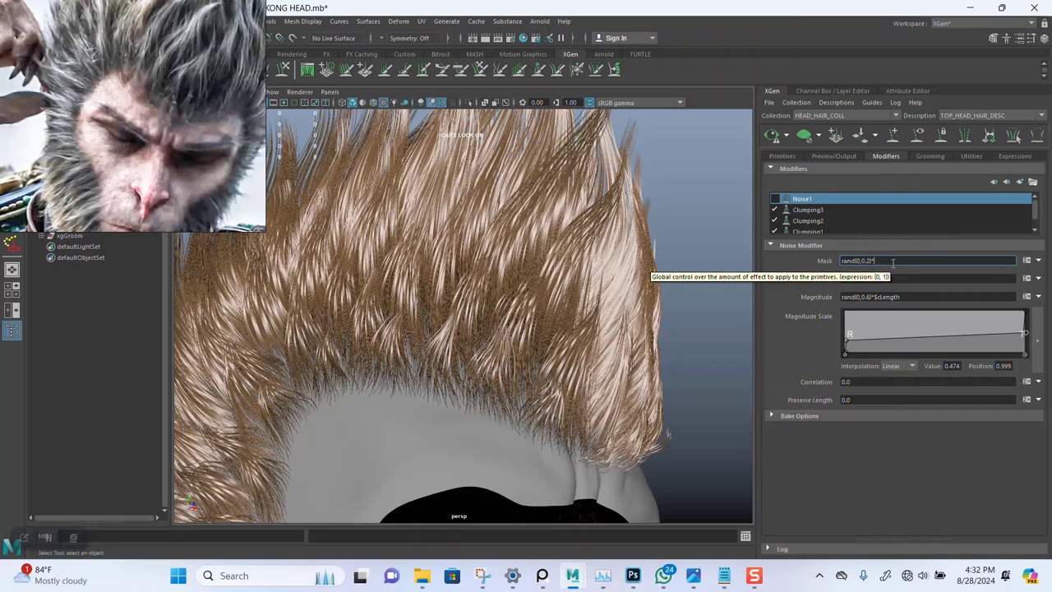
key(Return)
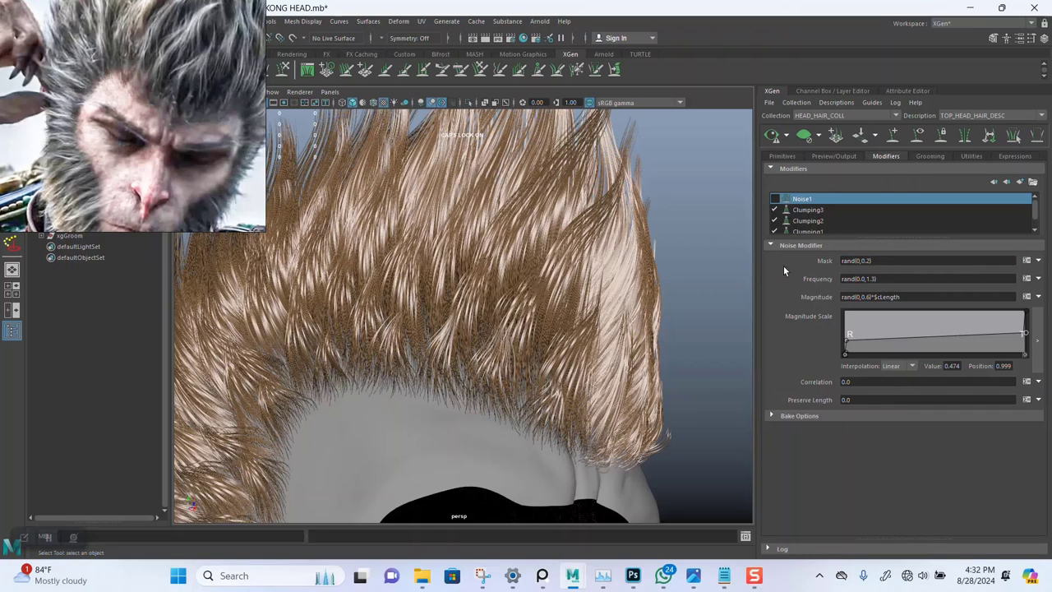
Step: Change the Noise1 mask expression to rand(0,0.8)
click(869, 261)
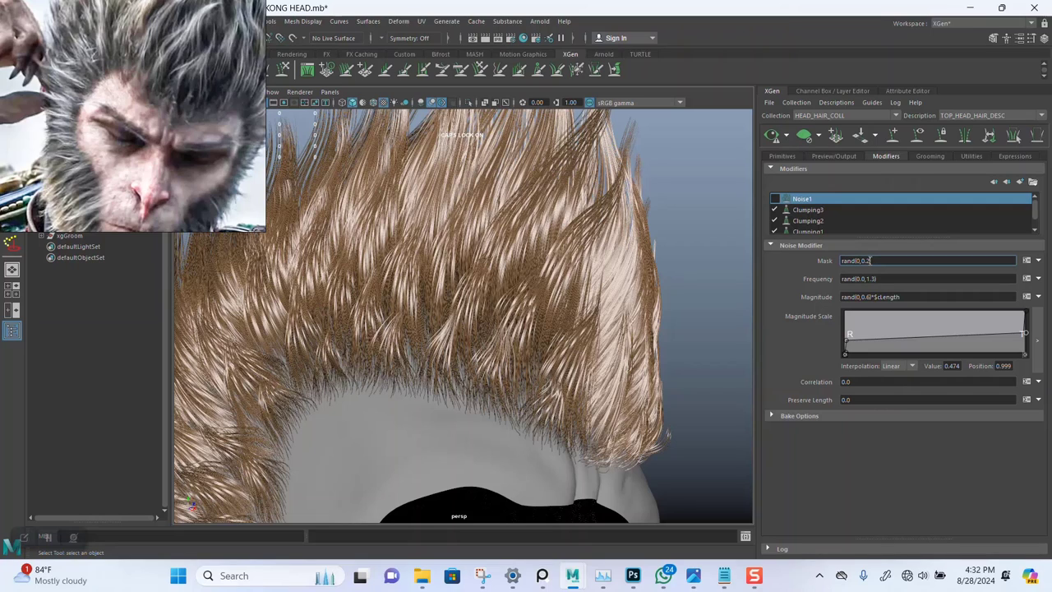
key(BackSpace)
text(8)
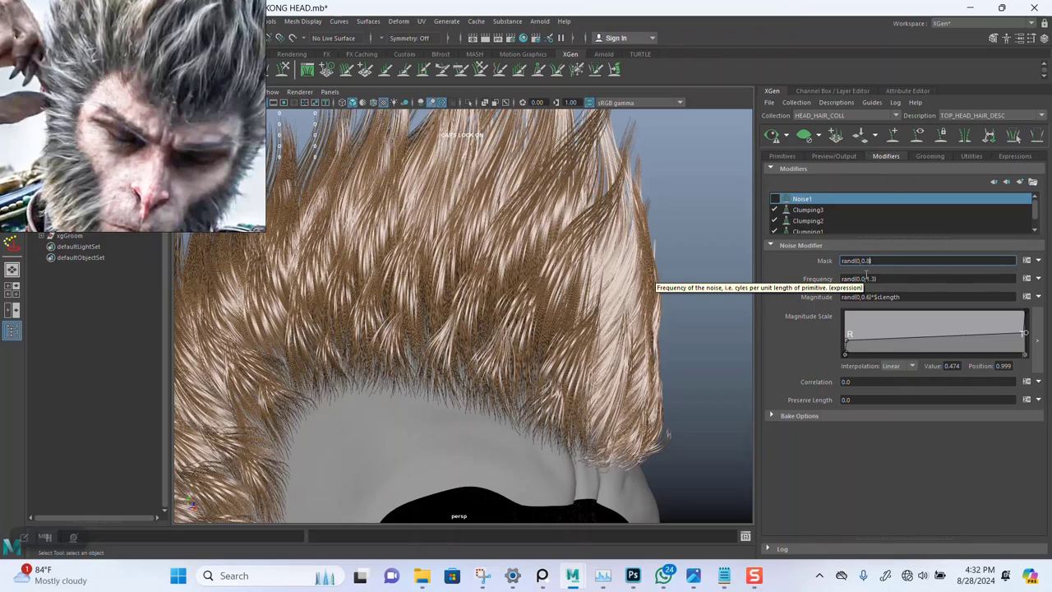
key(Return)
Step: Re-enable the Noise1 modifier and refresh the hair preview to check the clumps near the hairline
click(775, 199)
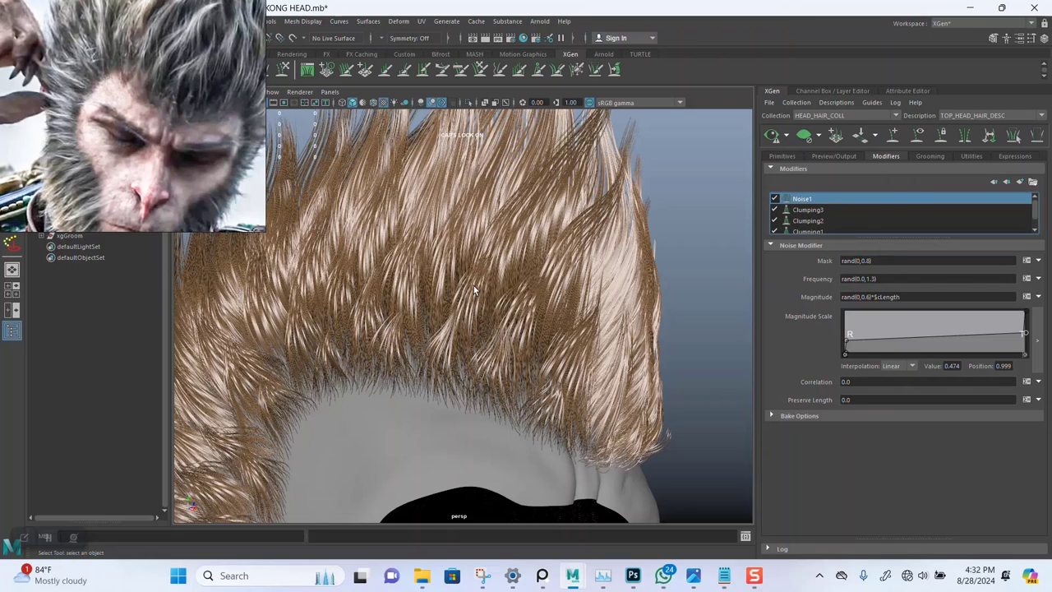
click(786, 138)
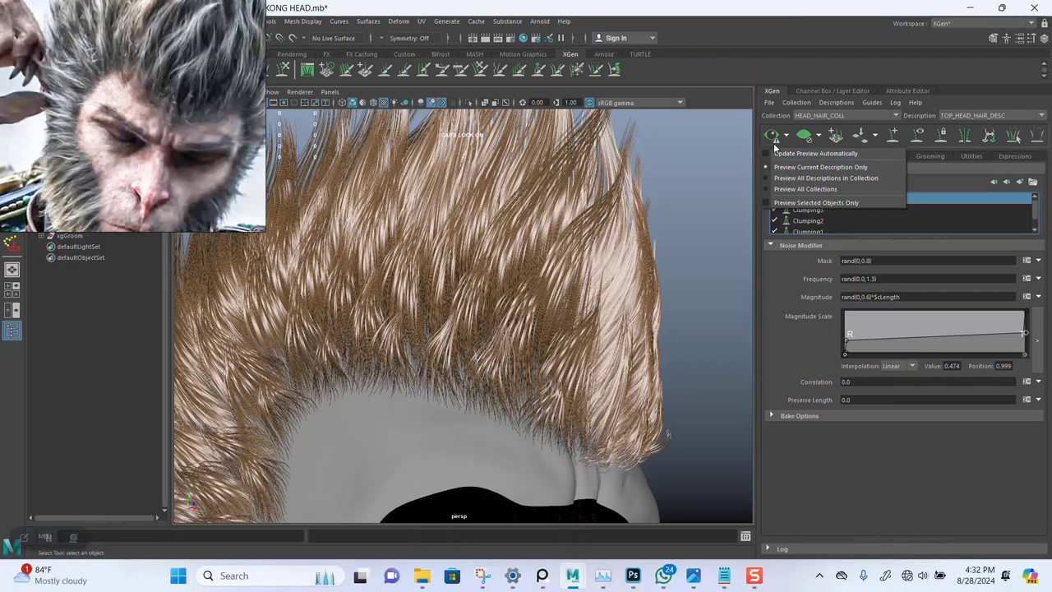
click(772, 137)
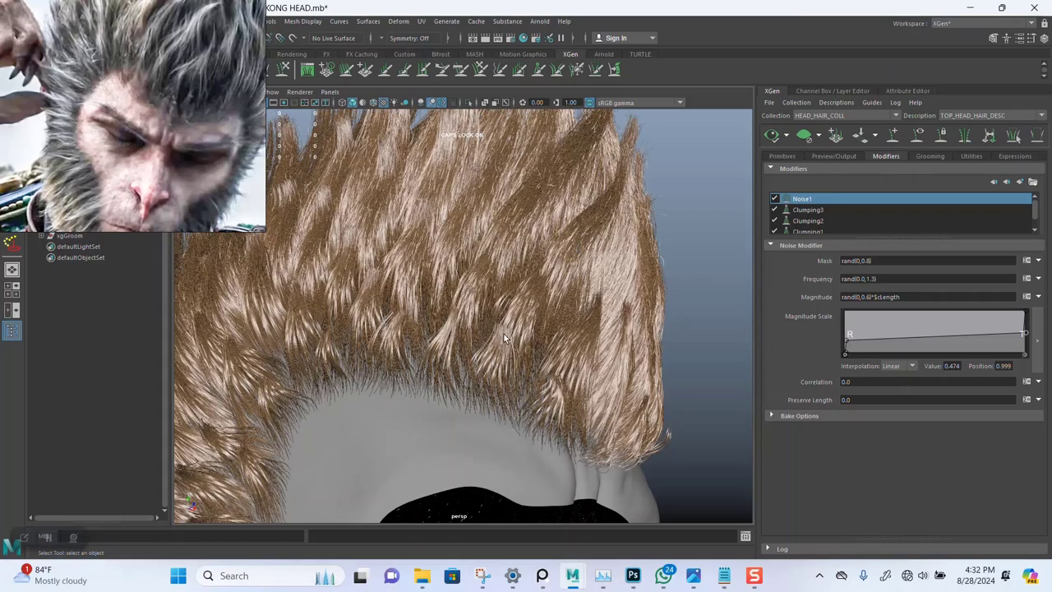
alt+drag(504, 334, 524, 285)
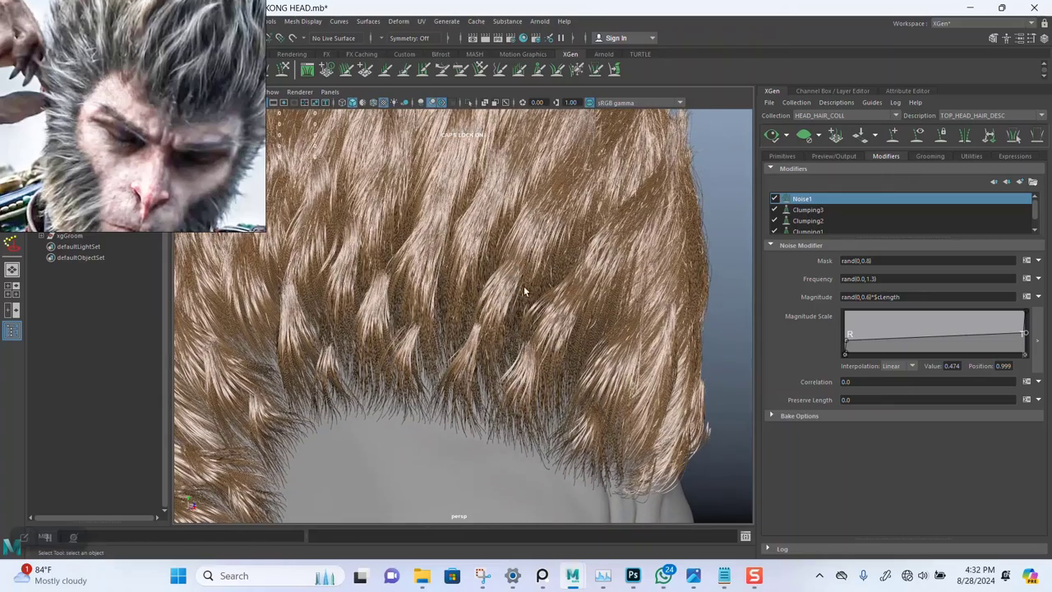
Step: Set the Noise1 mask expression to rand(0.5,0.8) and refresh the hair preview
click(860, 260)
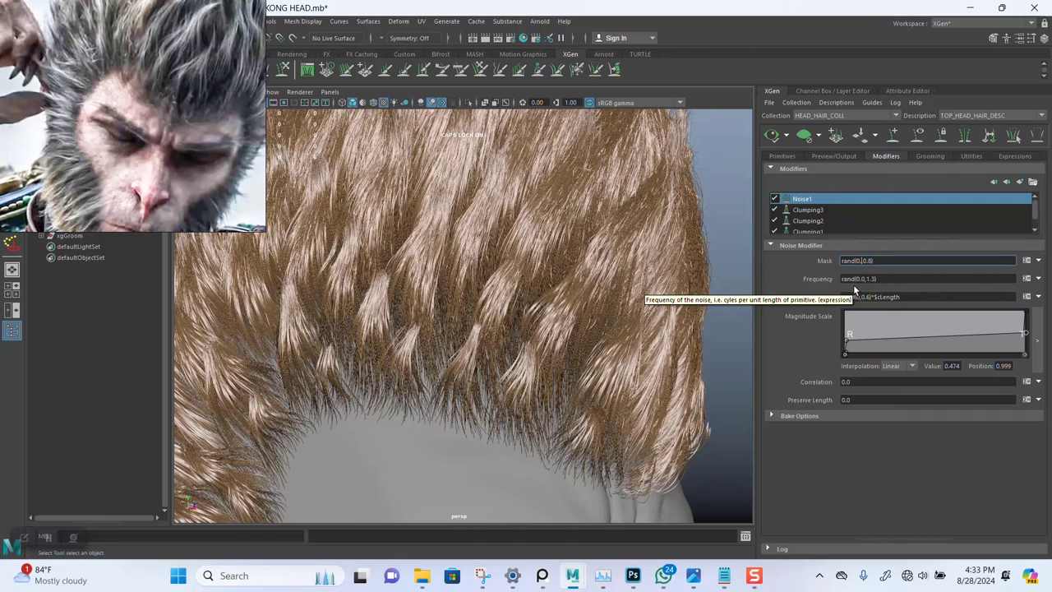
text(.5)
key(Return)
click(771, 138)
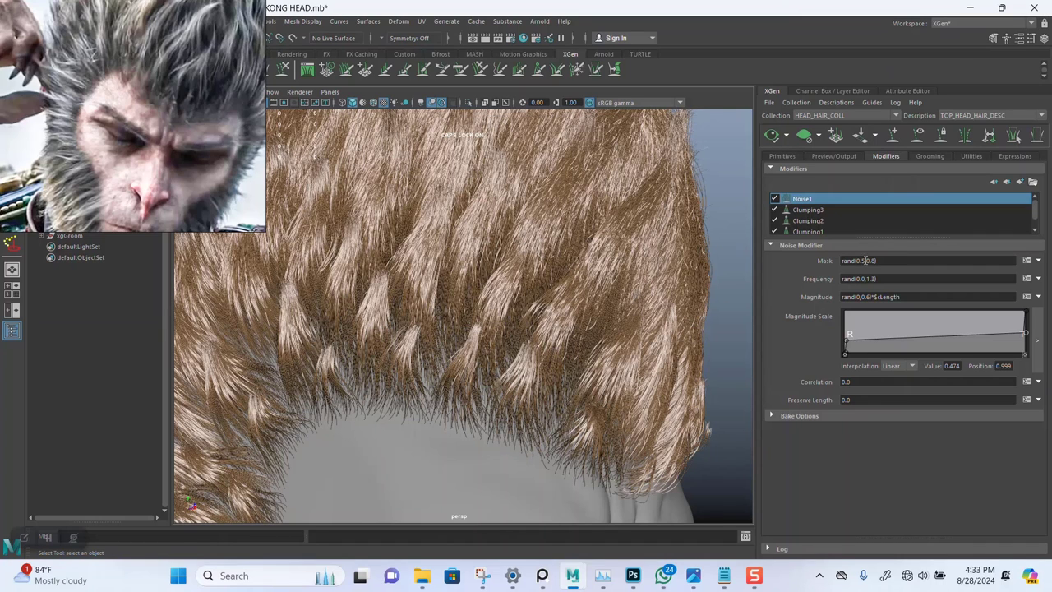
Step: Reduce the Noise1 mask expression to rand(0,0.1)
click(862, 261)
key(BackSpace)
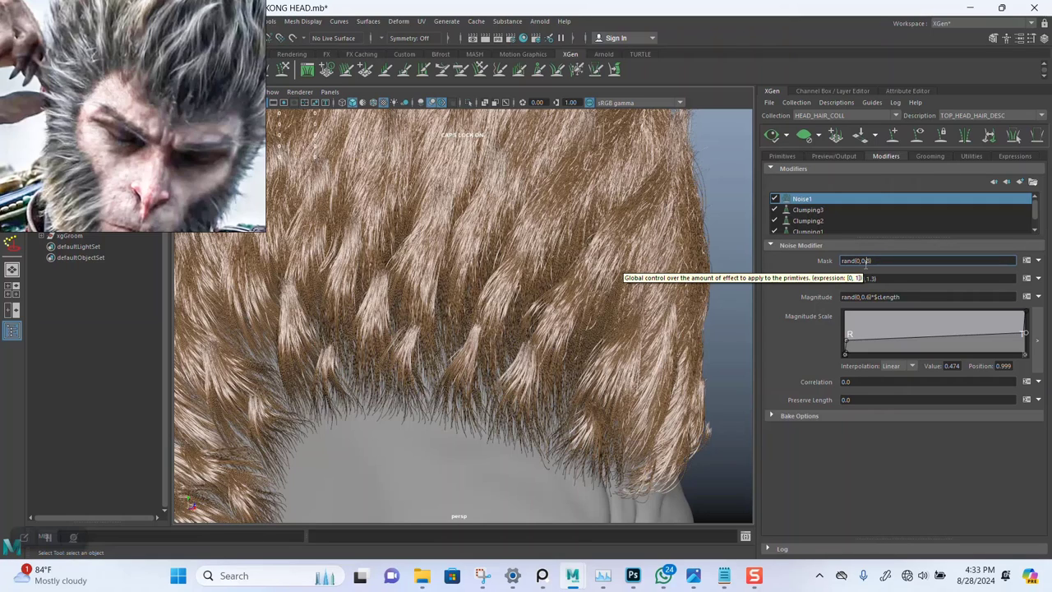
key(BackSpace)
text(4,)
text(1)
key(Return)
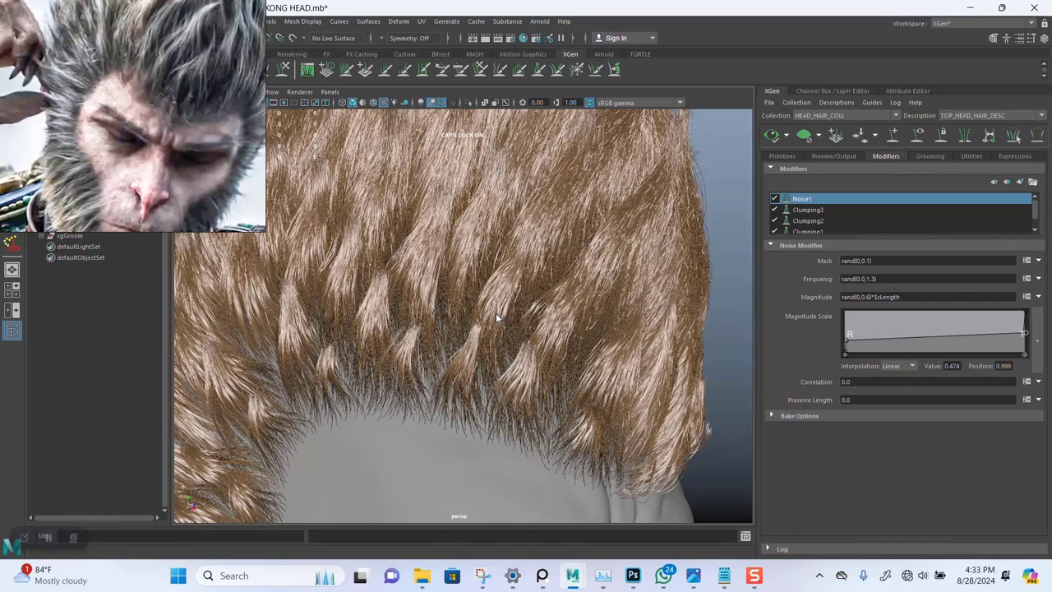
Step: Examine the front and side hair clumps from several angles to judge the effect of the reduced noise mask
alt+drag(496, 312, 457, 331)
alt+right_drag(457, 330, 485, 346)
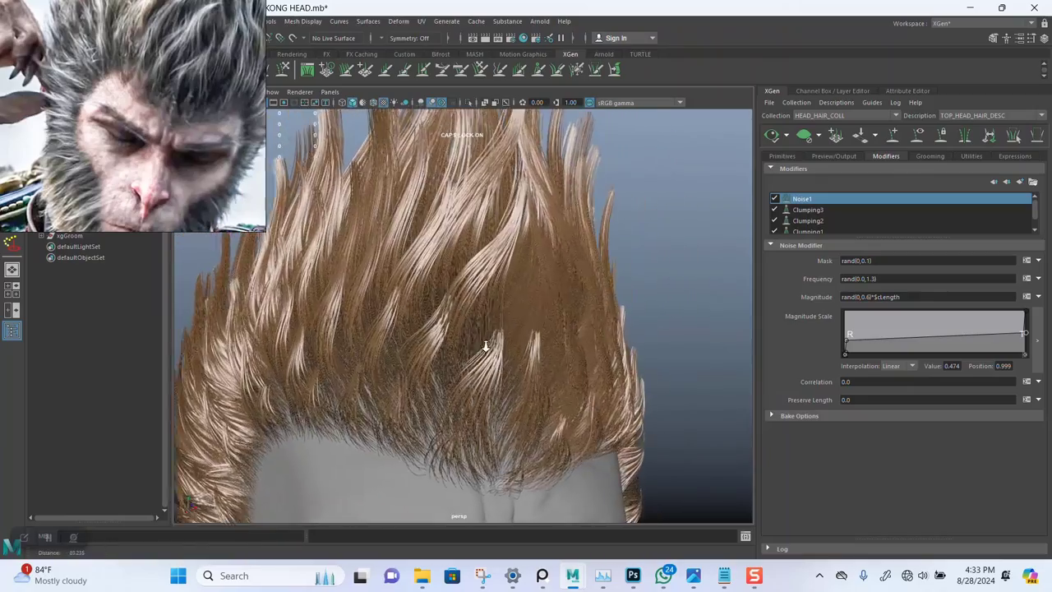
alt+drag(486, 346, 526, 298)
alt+right_drag(526, 299, 511, 323)
alt+middle_drag(492, 320, 524, 280)
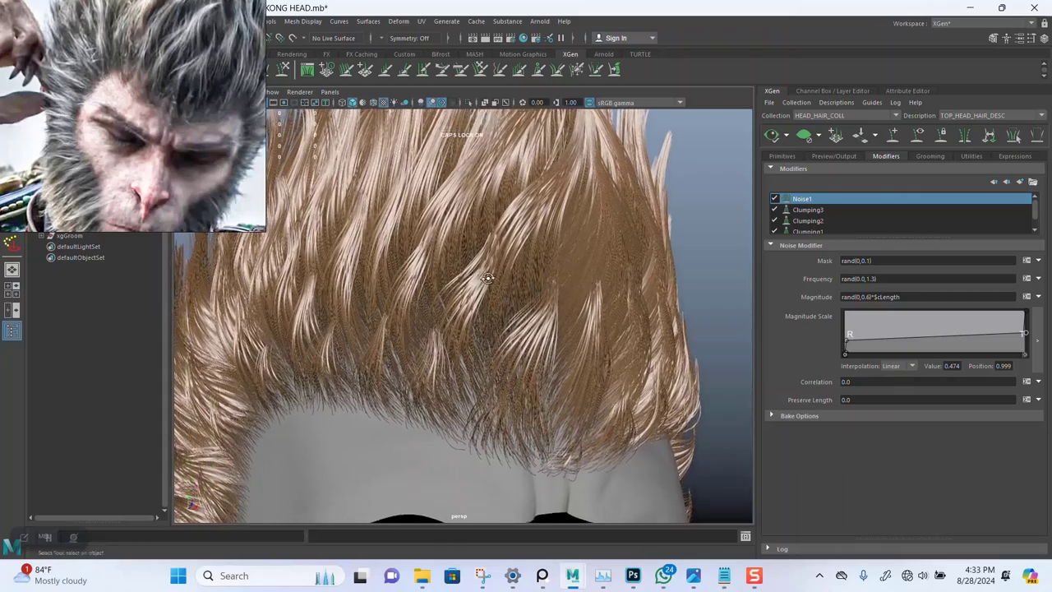
alt+drag(487, 278, 707, 238)
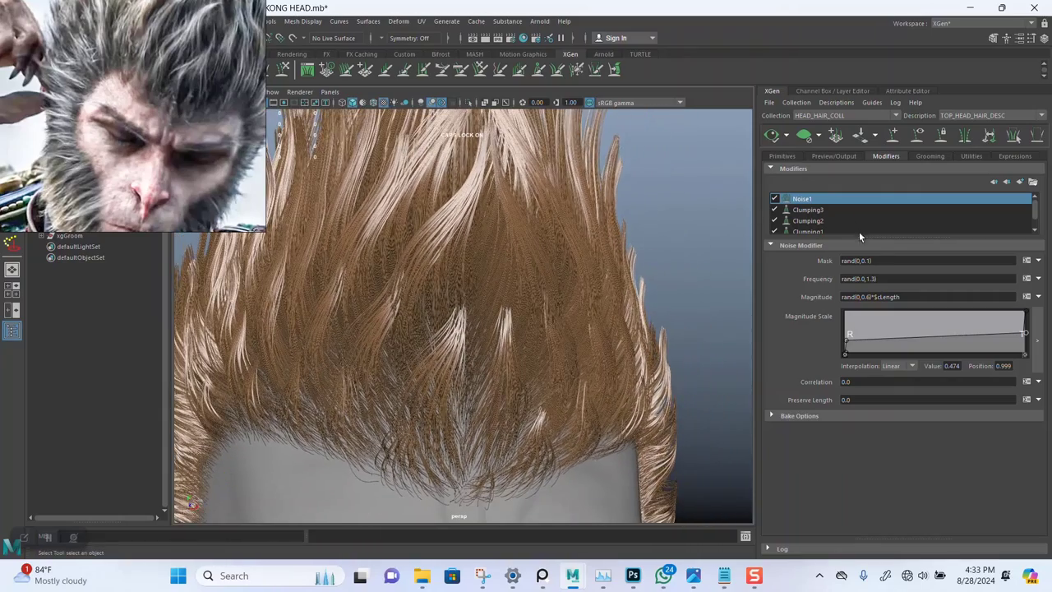
alt+drag(660, 309, 583, 268)
scroll(582, 268, up, 2)
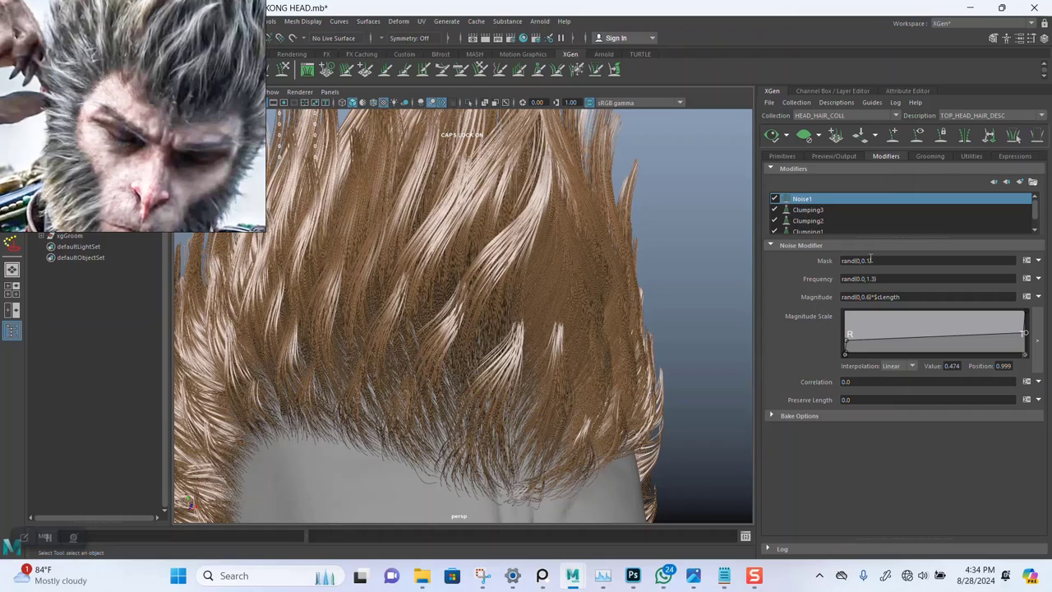
click(868, 259)
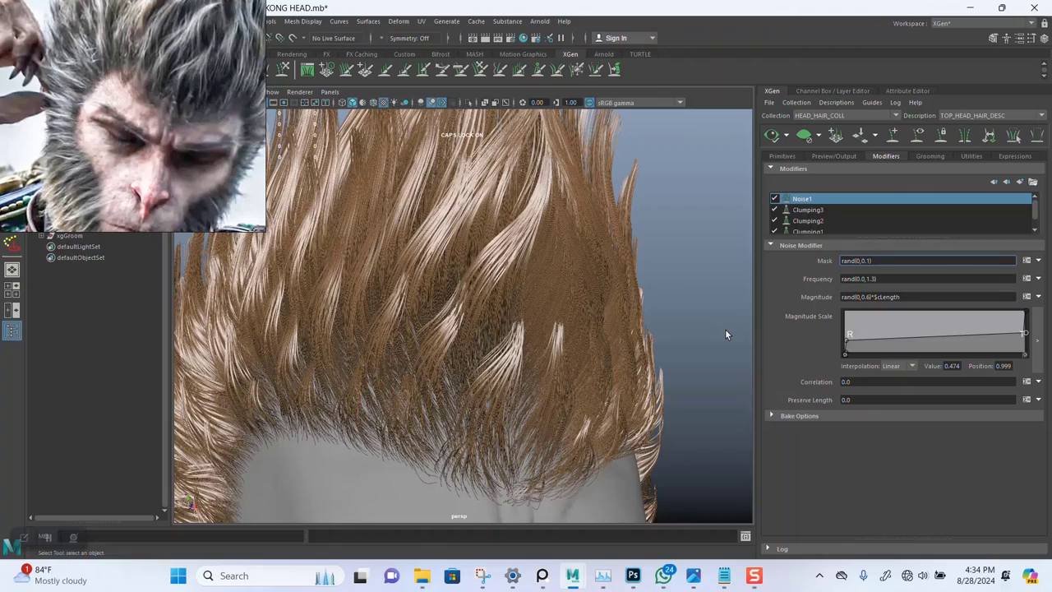
alt+drag(674, 307, 488, 292)
scroll(488, 293, up, 3)
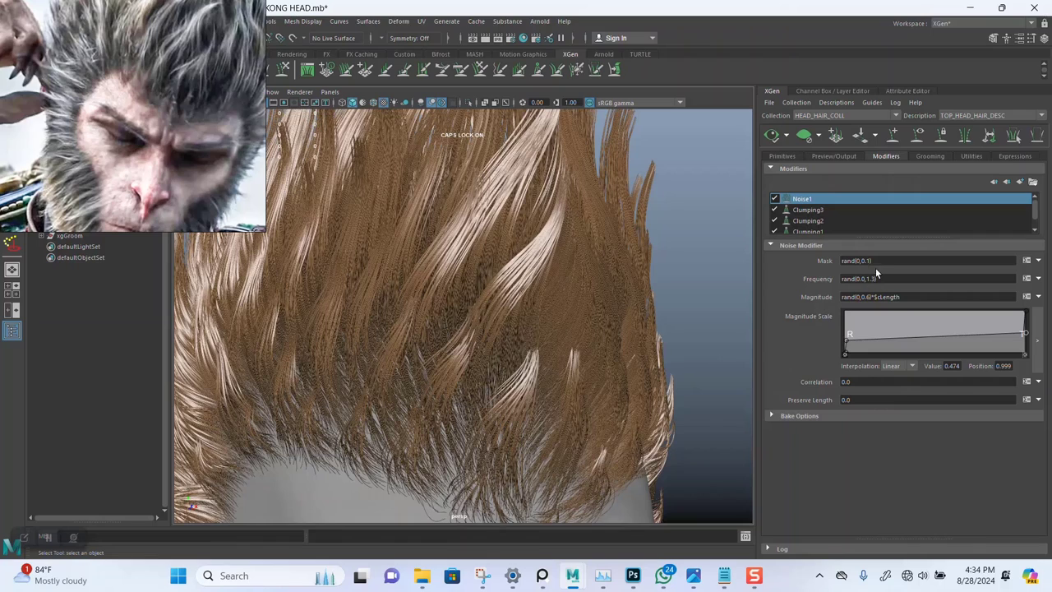
Step: Replace the Noise1 mask expression with a constant 0.5 and refresh the hair preview
drag(872, 261, 802, 260)
text(0.5)
key(Return)
click(772, 138)
scroll(516, 291, down, 5)
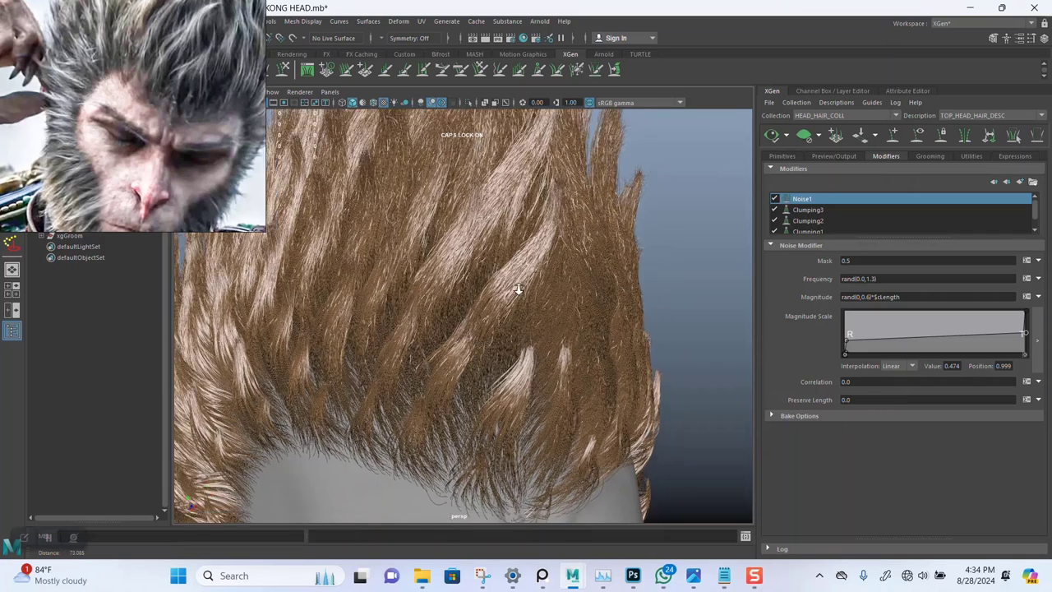
Step: Inspect the clumps up close and delete the added point near the root of the Magnitude Scale ramp
alt+drag(495, 303, 537, 287)
alt+right_drag(536, 287, 587, 452)
alt+middle_drag(507, 314, 436, 329)
alt+right_drag(436, 328, 521, 270)
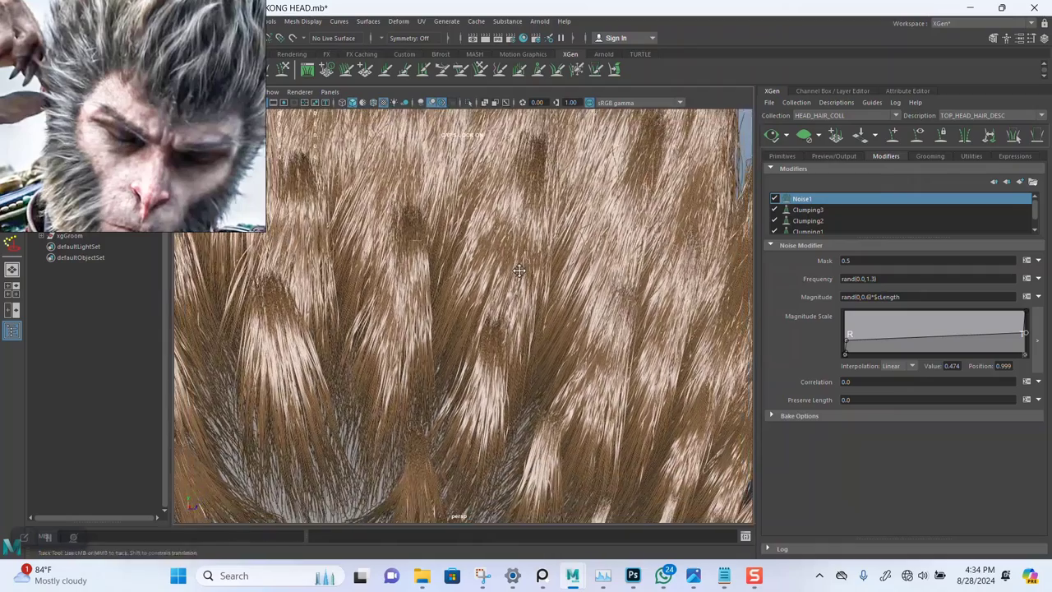
alt+middle_drag(523, 271, 449, 262)
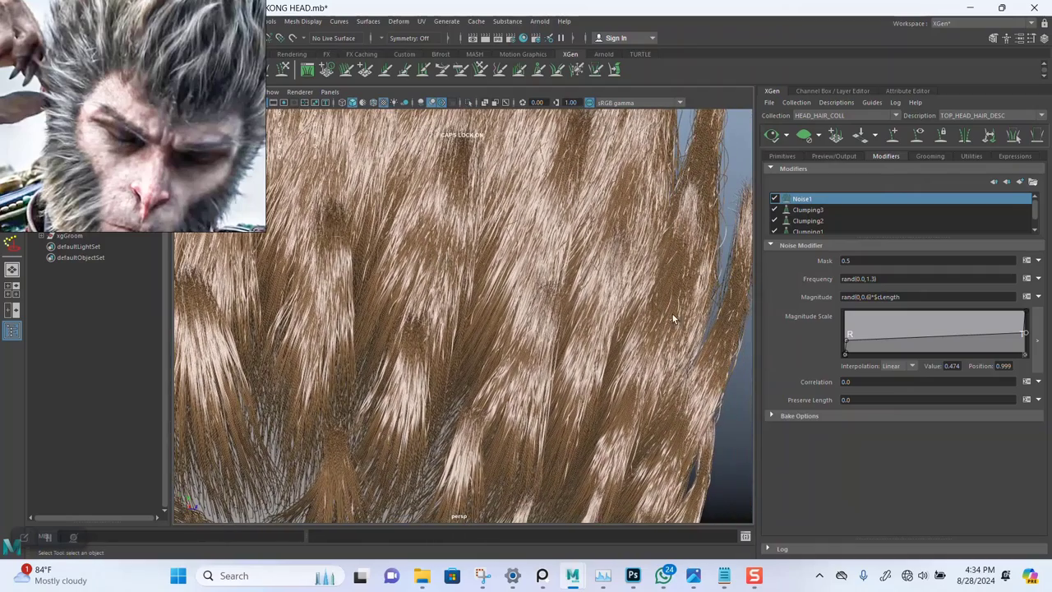
click(852, 343)
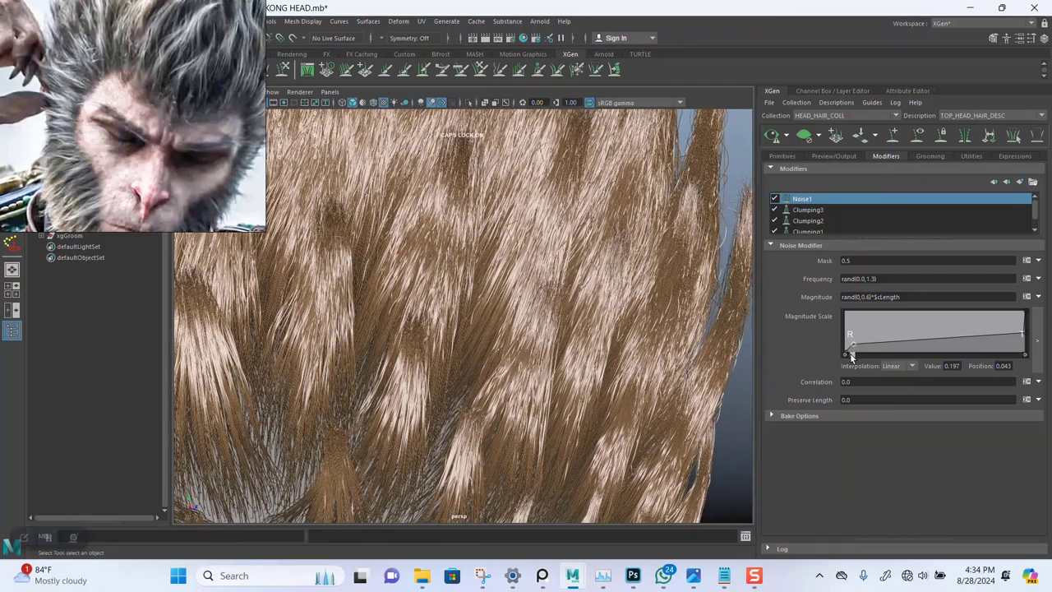
click(851, 354)
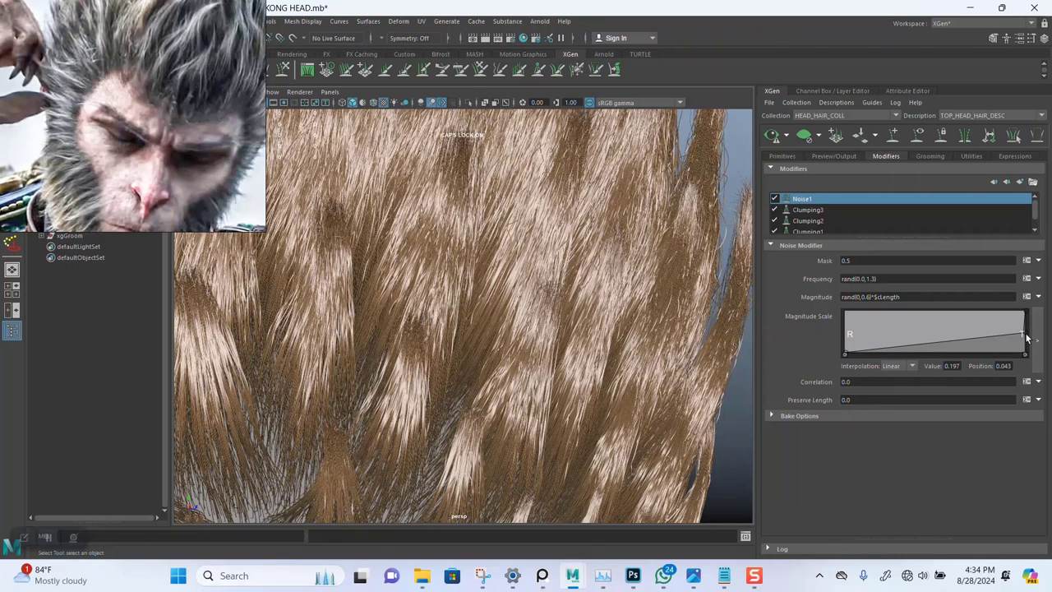
Step: Flatten the Magnitude Scale ramp to about 0.2 at the tip and 0.13 at the root, with an added point of 0.118 at position 0.167
drag(1025, 335, 1026, 348)
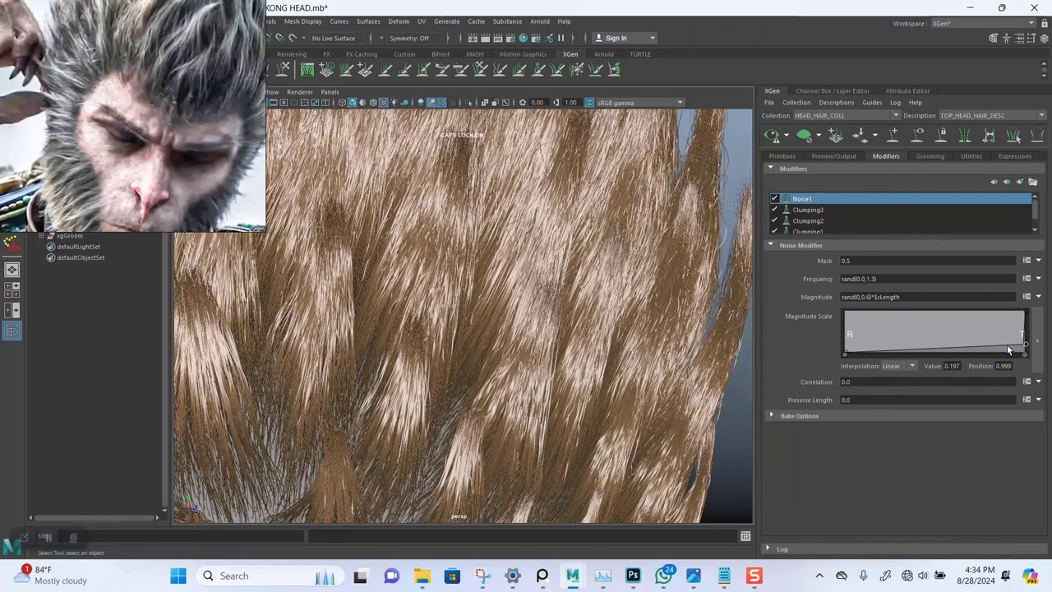
drag(847, 356, 847, 349)
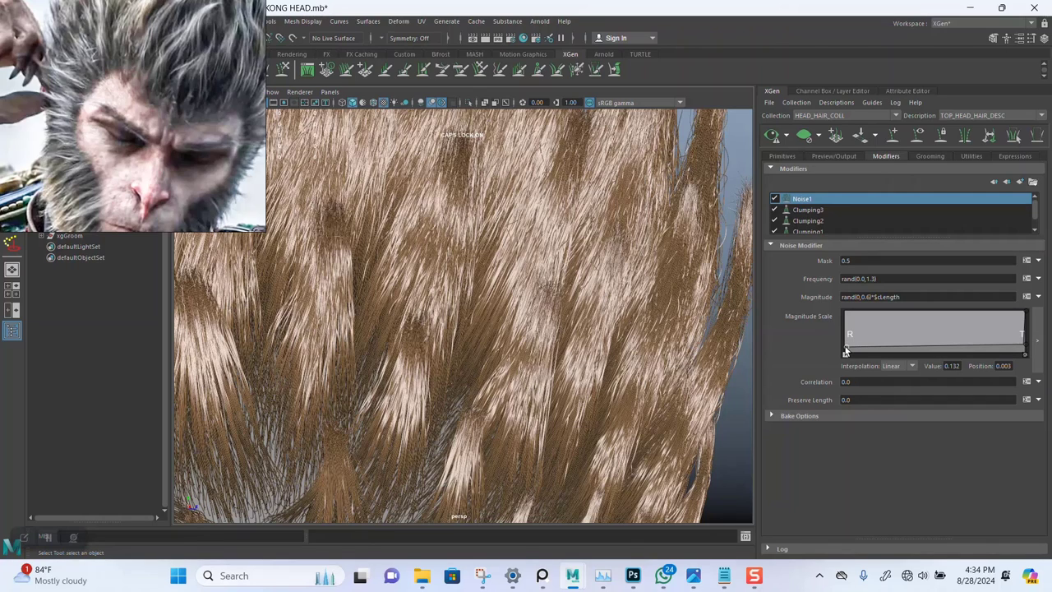
click(874, 348)
drag(874, 348, 874, 351)
click(771, 135)
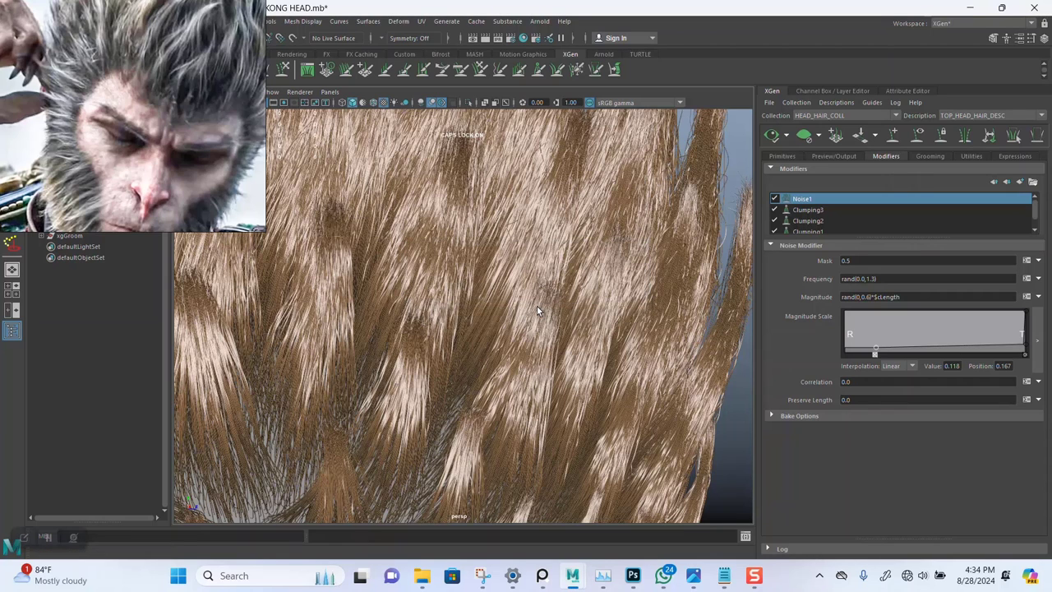
Step: Add a Magnitude Scale ramp point toward the tip at position 0.742 with value 0.461 and refresh the hair preview
alt+drag(536, 306, 502, 307)
alt+middle_drag(503, 307, 479, 223)
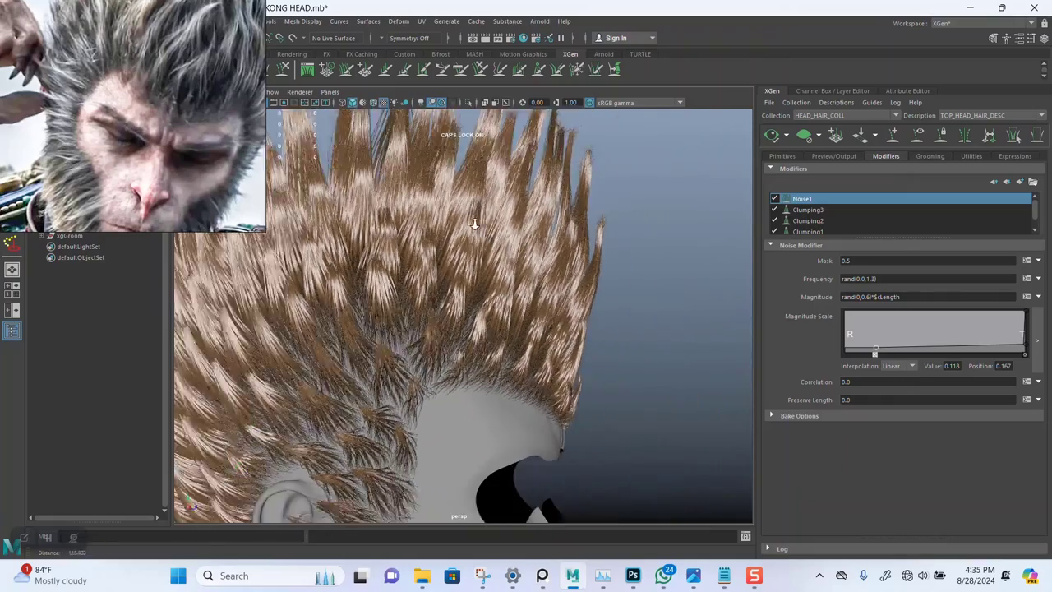
alt+right_drag(479, 223, 415, 239)
mouse_move(567, 260)
alt+mouse_down()
mouse_move(489, 260)
mouse_move(507, 369)
mouse_move(514, 305)
mouse_move(573, 262)
mouse_move(558, 307)
mouse_move(574, 270)
alt+mouse_up()
alt+right_drag(573, 270, 567, 295)
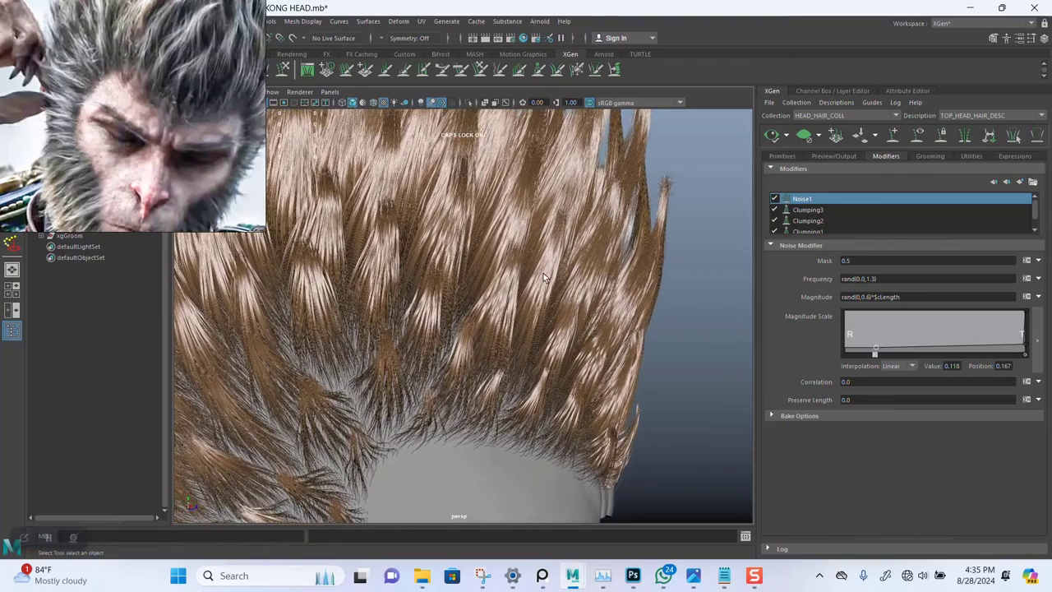
alt+drag(543, 278, 565, 305)
alt+middle_drag(567, 300, 537, 403)
alt+right_drag(537, 404, 554, 332)
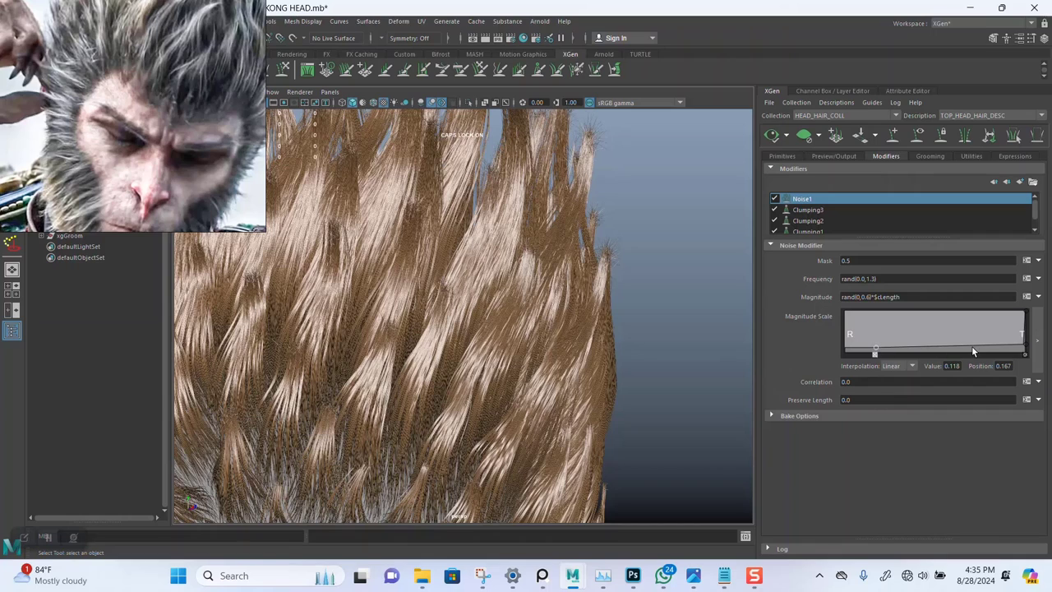
drag(979, 342, 978, 333)
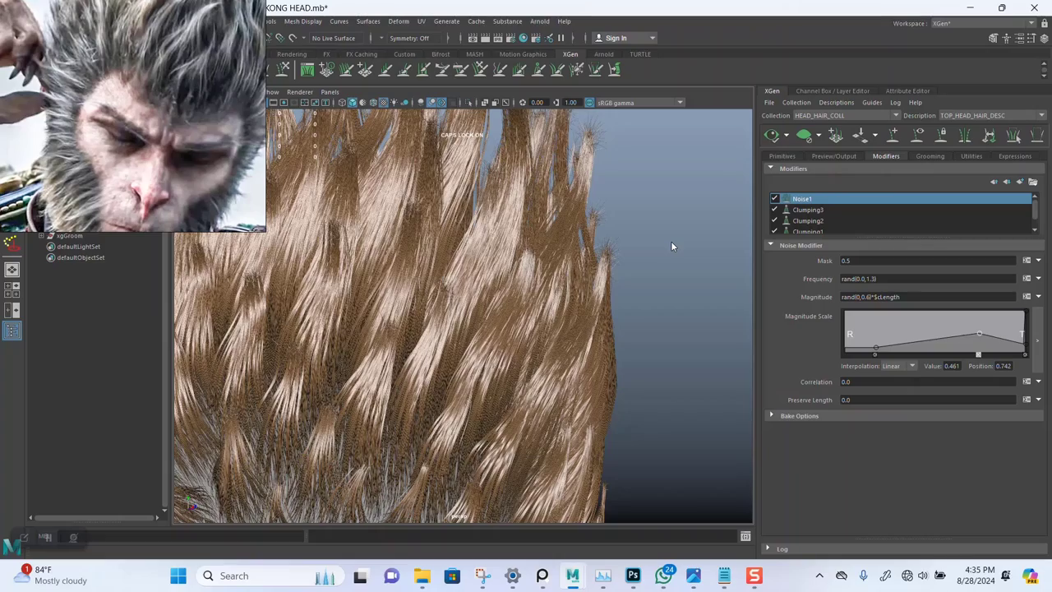
alt+drag(671, 241, 754, 254)
Step: Select the Clumping1 modifier, disable Clumping2, Clumping3 and Noise1, and refresh the preview to isolate the base clumps
click(807, 230)
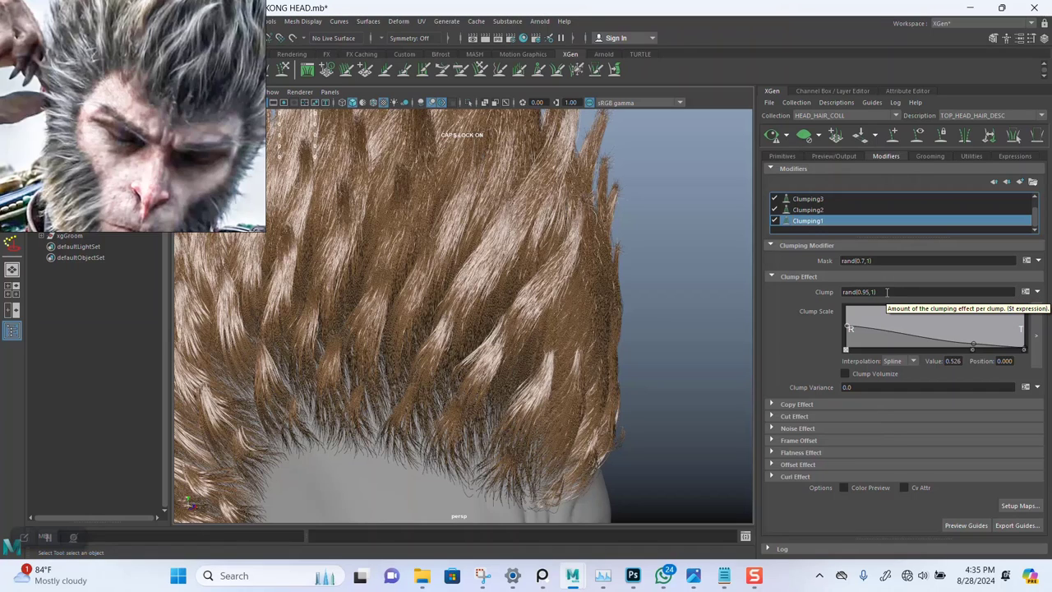
mouse_move(608, 309)
alt+mouse_down()
mouse_move(546, 262)
mouse_move(547, 303)
mouse_move(598, 292)
alt+mouse_up()
alt+right_drag(599, 291, 620, 316)
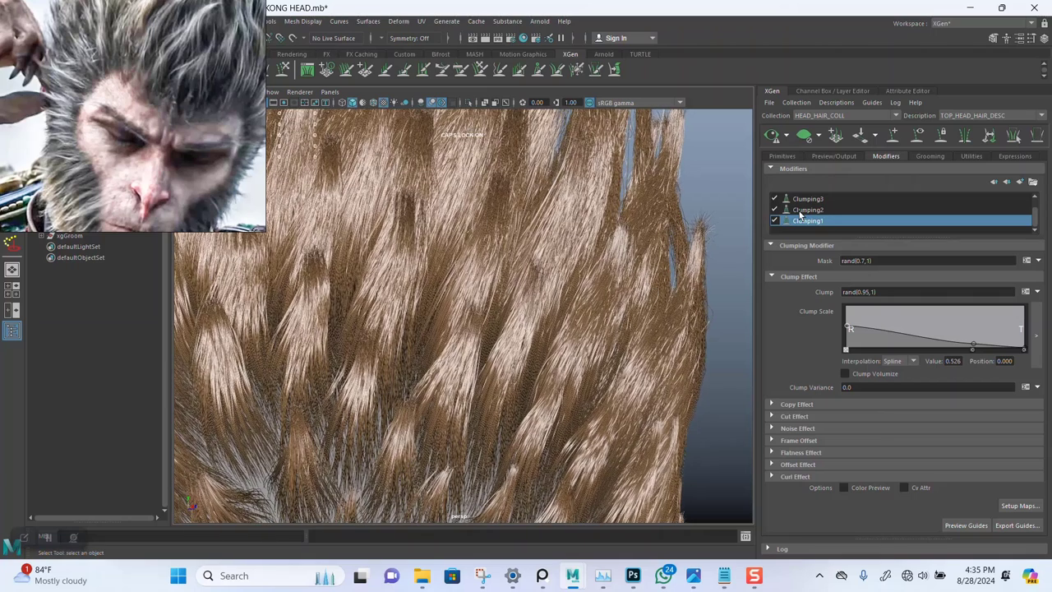
click(774, 210)
click(774, 199)
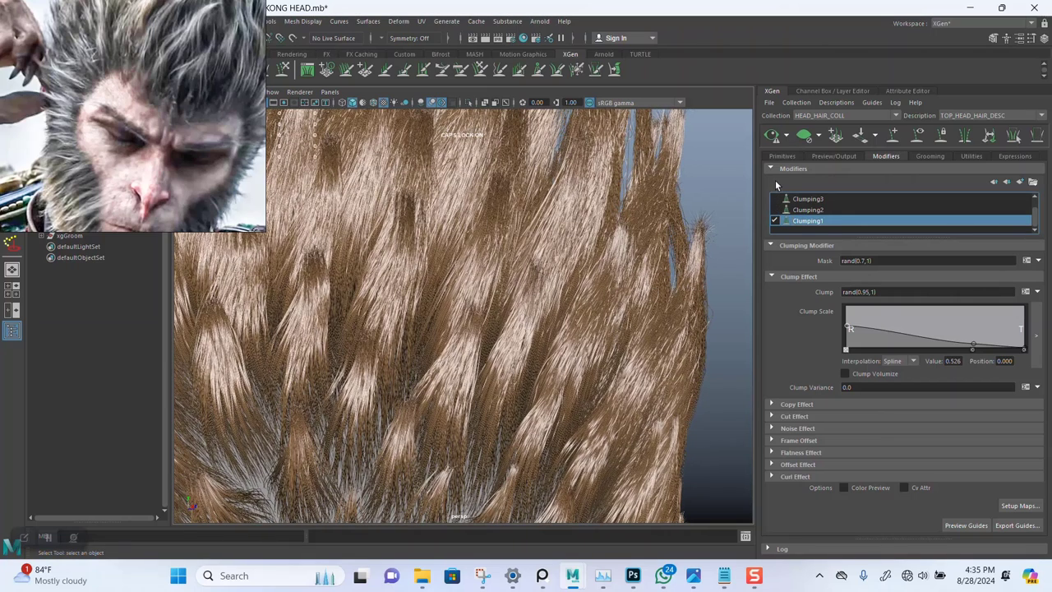
click(772, 135)
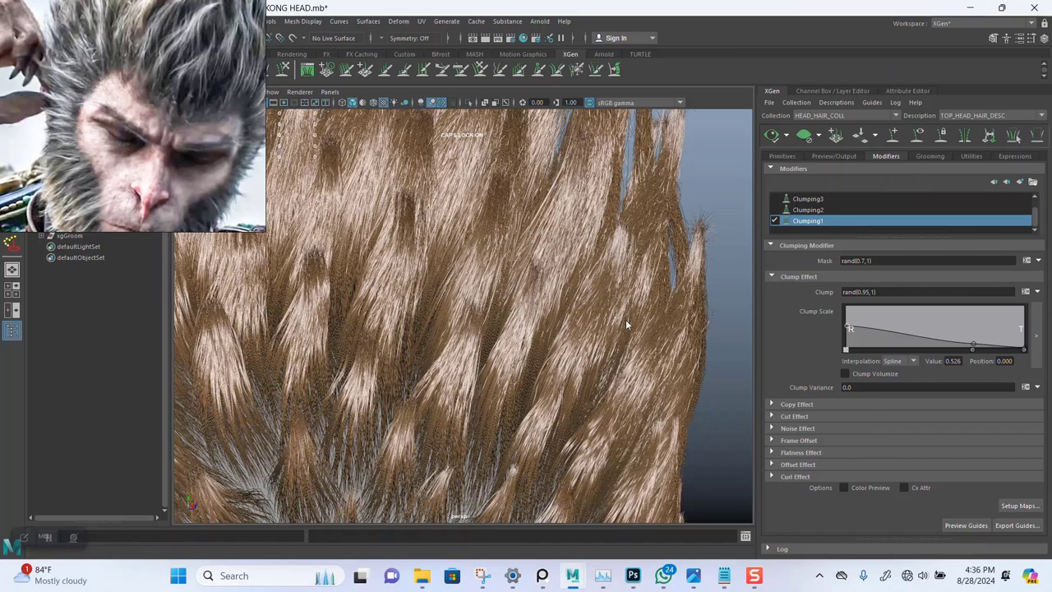
Step: Set the Clumping1 mask expression to rand(0.9,1) and refresh the hair preview
alt+right_drag(646, 347, 627, 358)
alt+middle_drag(626, 359, 620, 322)
alt+right_drag(621, 323, 674, 313)
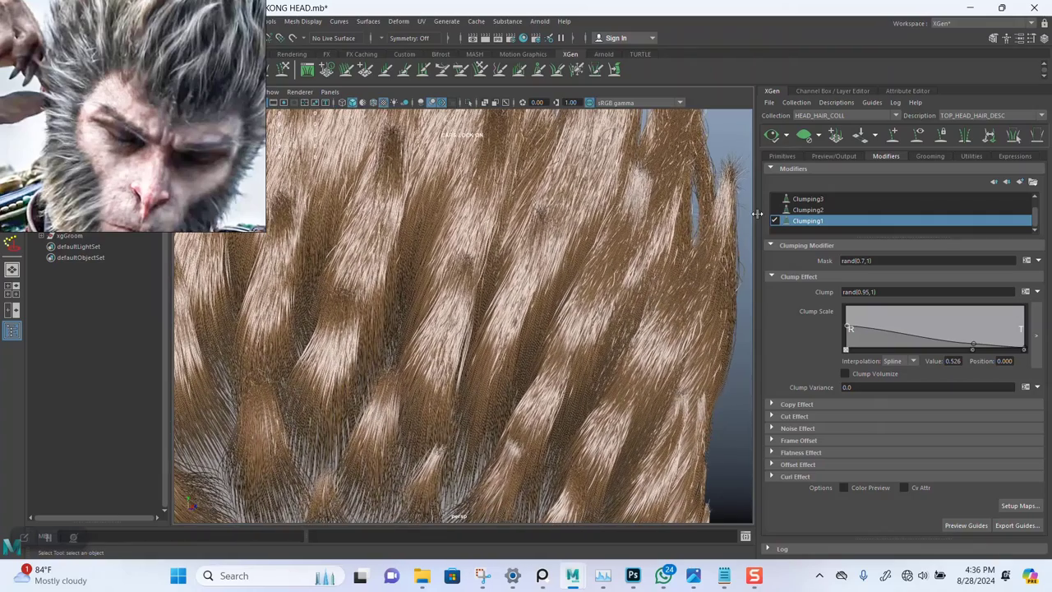
scroll(776, 216, up, 1)
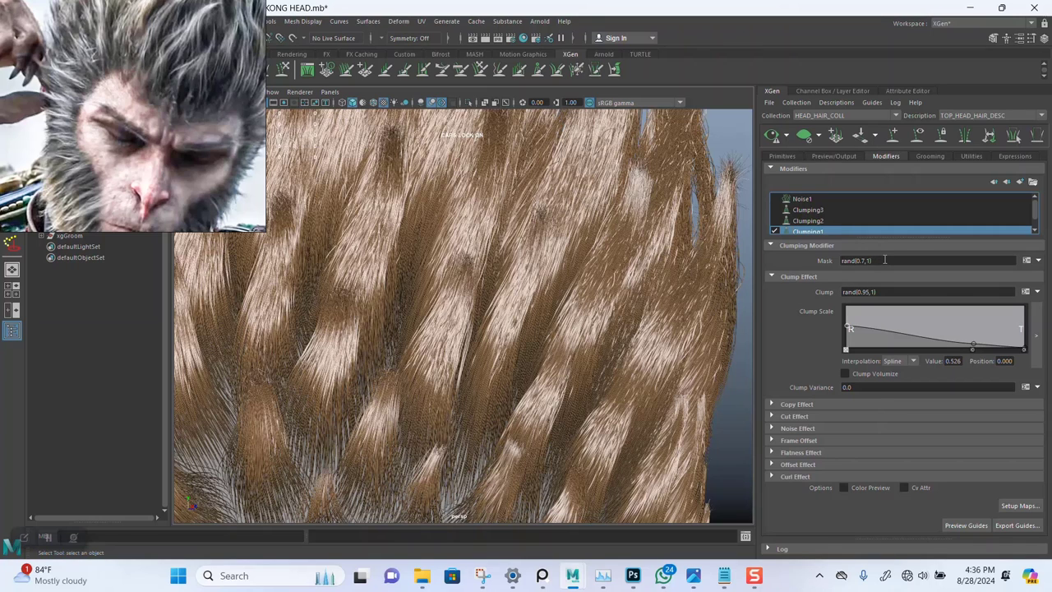
alt+right_drag(595, 302, 588, 296)
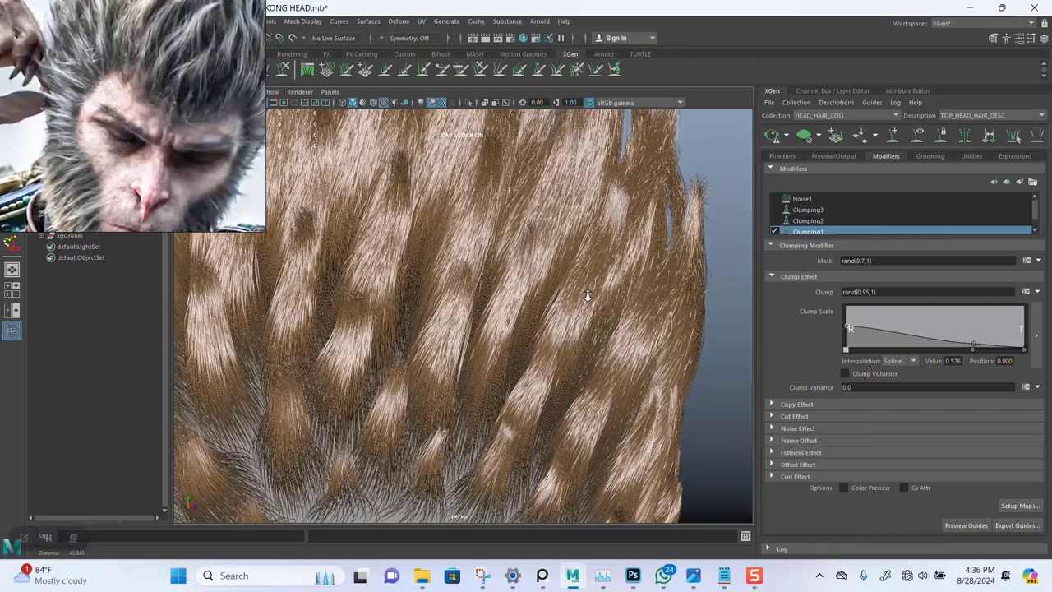
scroll(586, 296, up, 3)
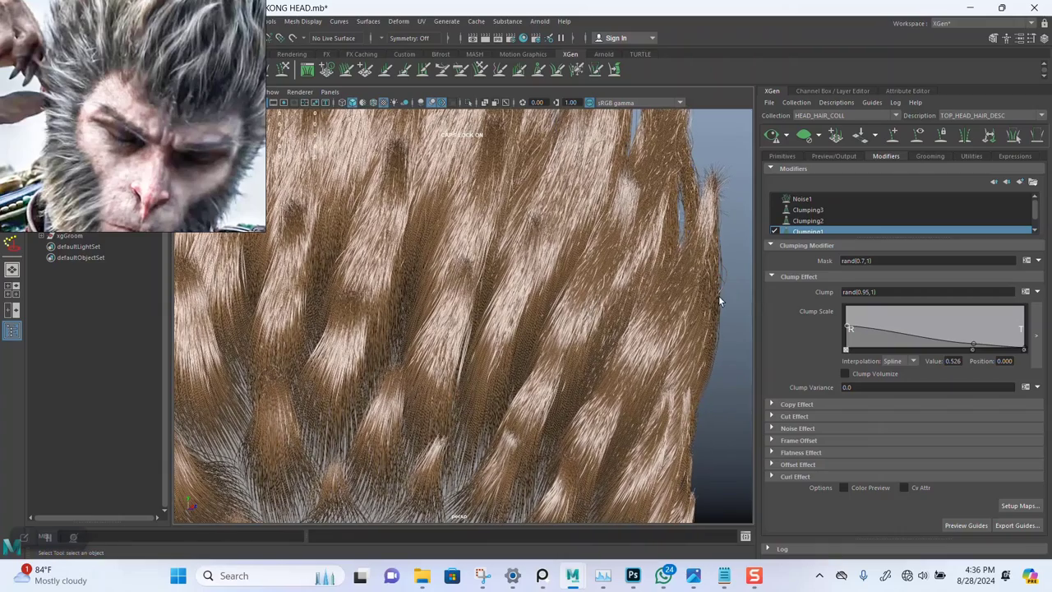
alt+right_drag(658, 306, 699, 345)
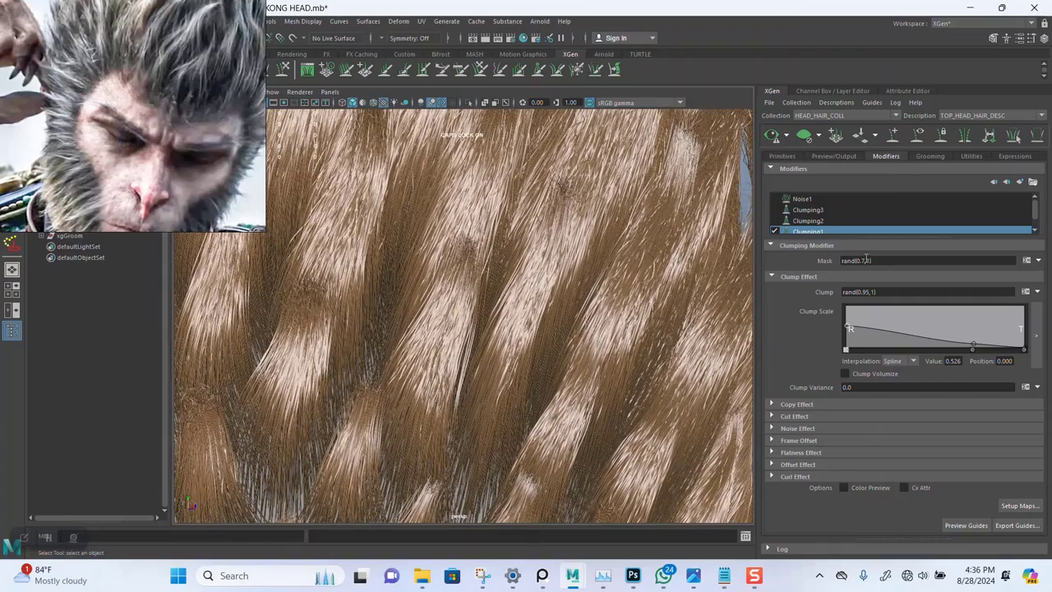
click(867, 260)
key(BackSpace)
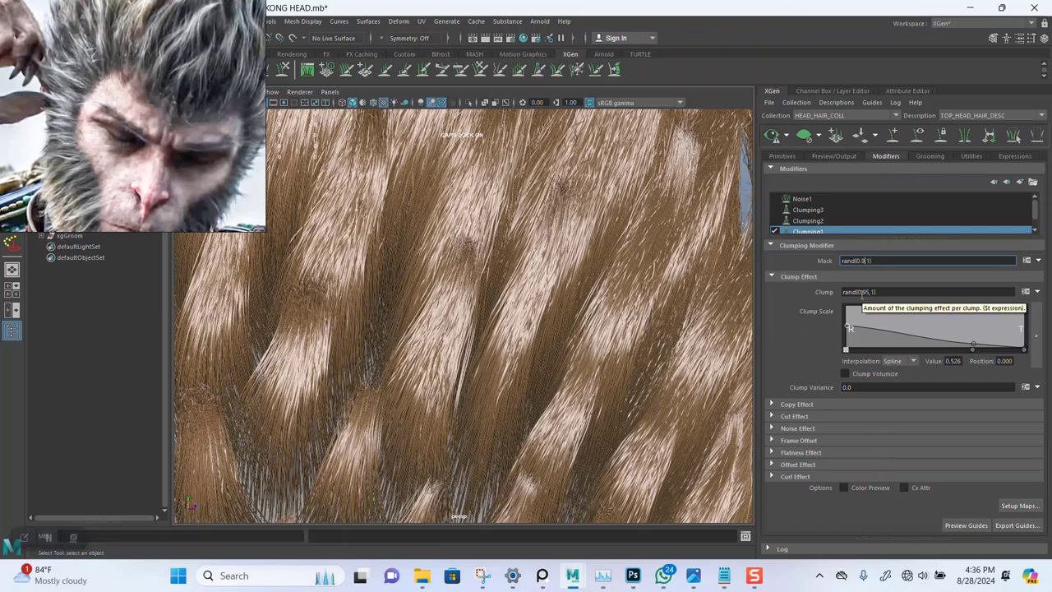
key(Return)
click(773, 134)
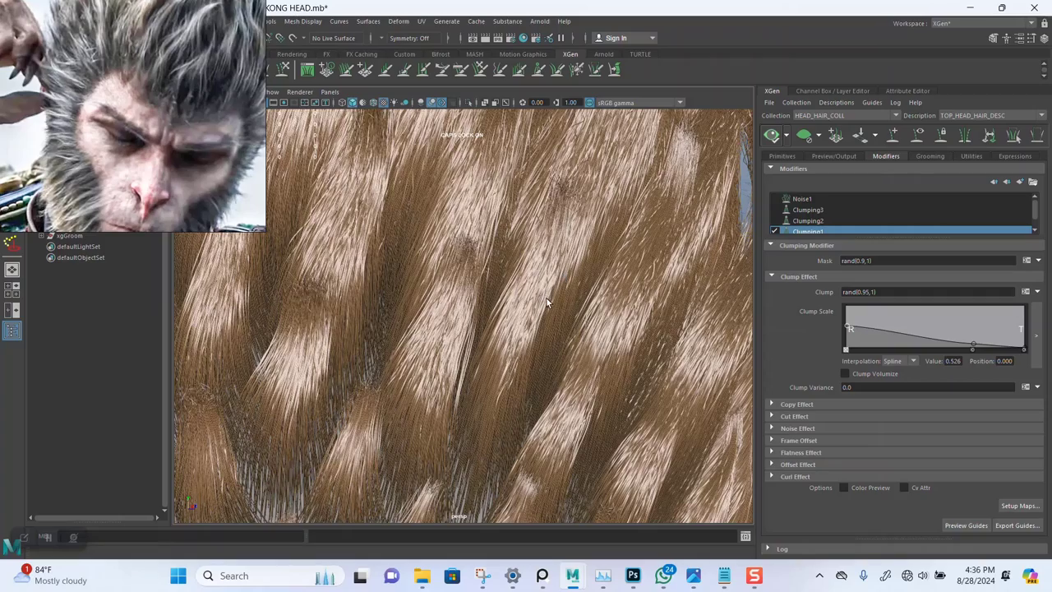
Step: Set the Clumping1 mask expression to rand(0.8,1)
alt+right_drag(546, 297, 526, 259)
alt+drag(527, 259, 538, 288)
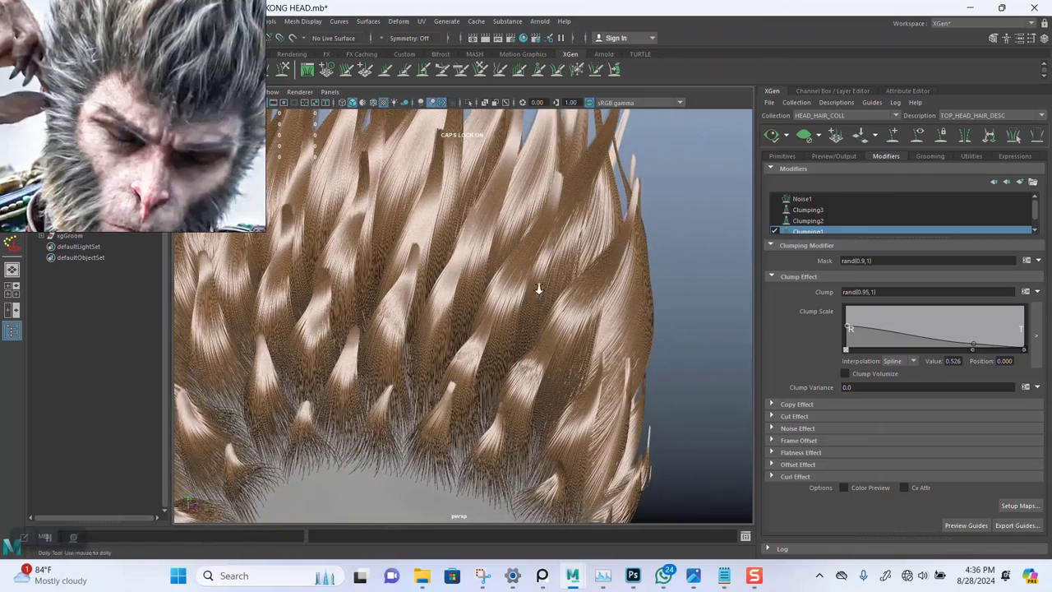
alt+right_drag(538, 288, 559, 354)
alt+middle_drag(558, 354, 559, 321)
alt+right_drag(559, 320, 666, 325)
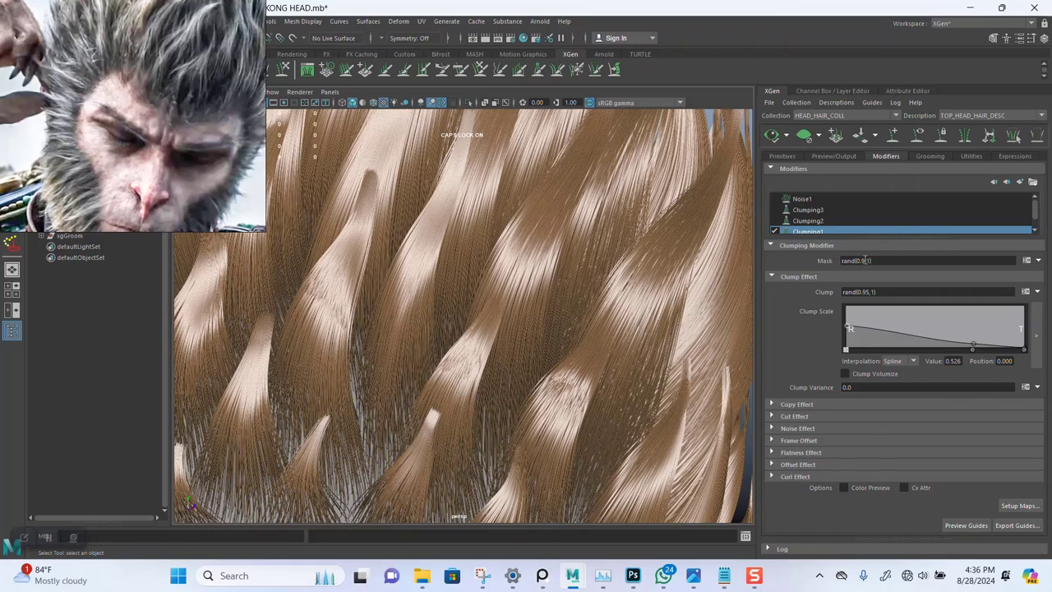
click(865, 260)
key(BackSpace)
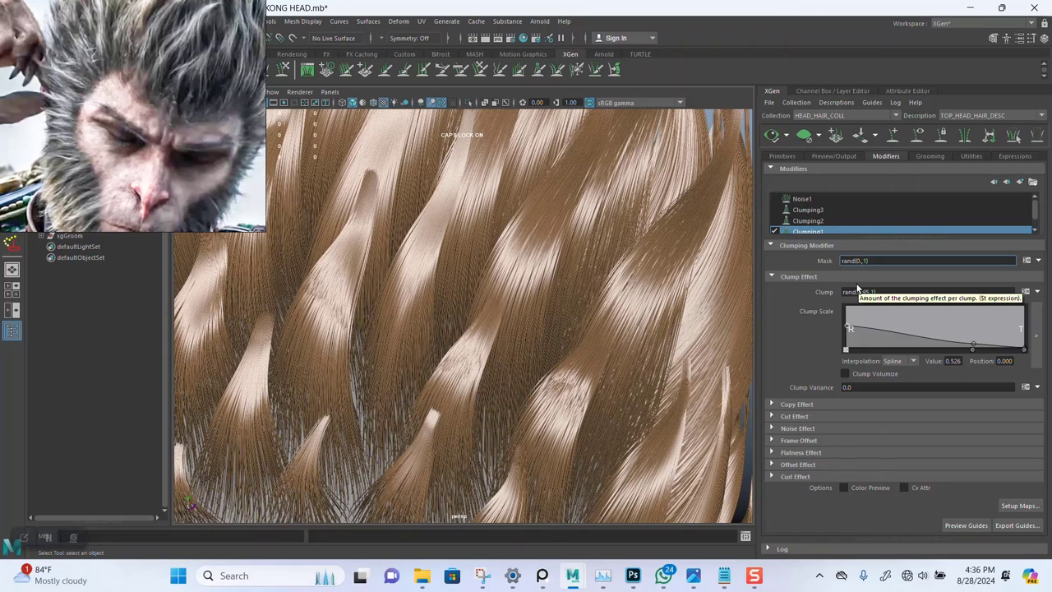
key(Return)
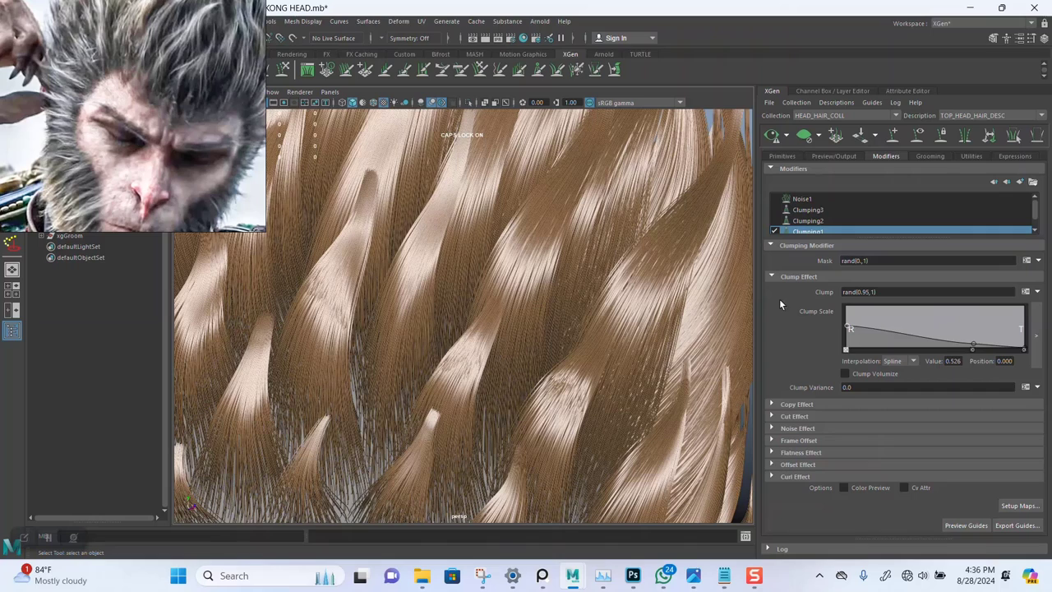
click(859, 259)
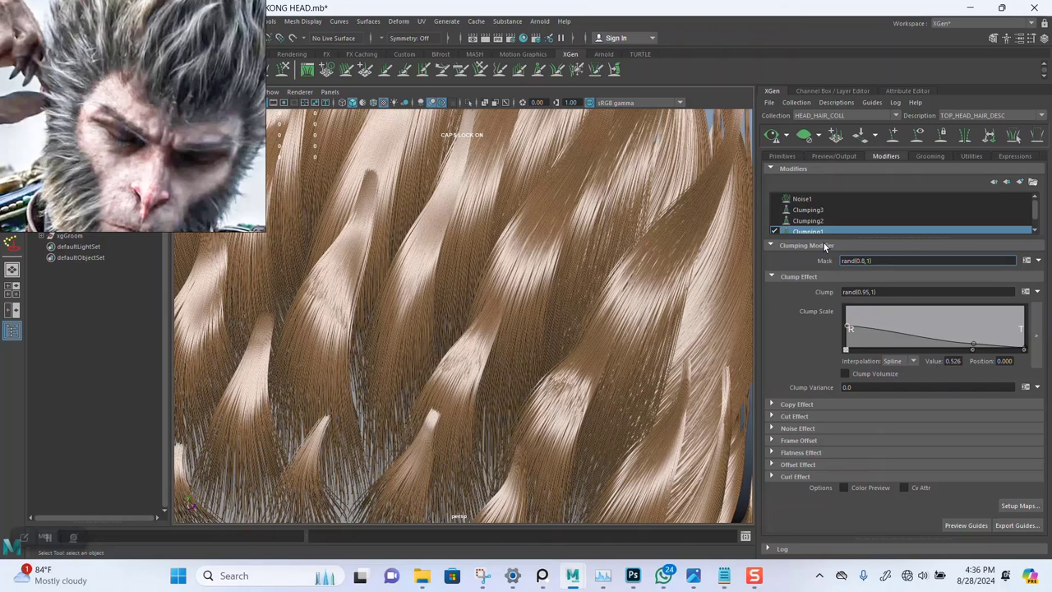
Step: Re-enable the Clumping2, Clumping3 and Noise1 modifiers and refresh the preview of the whole top hair
scroll(575, 288, down, 5)
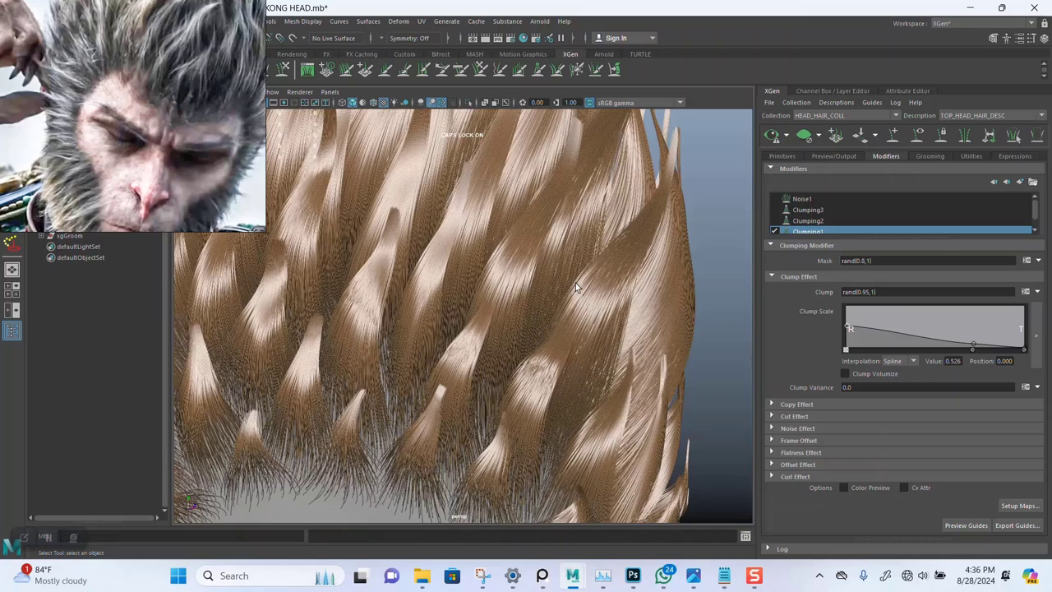
scroll(576, 287, down, 2)
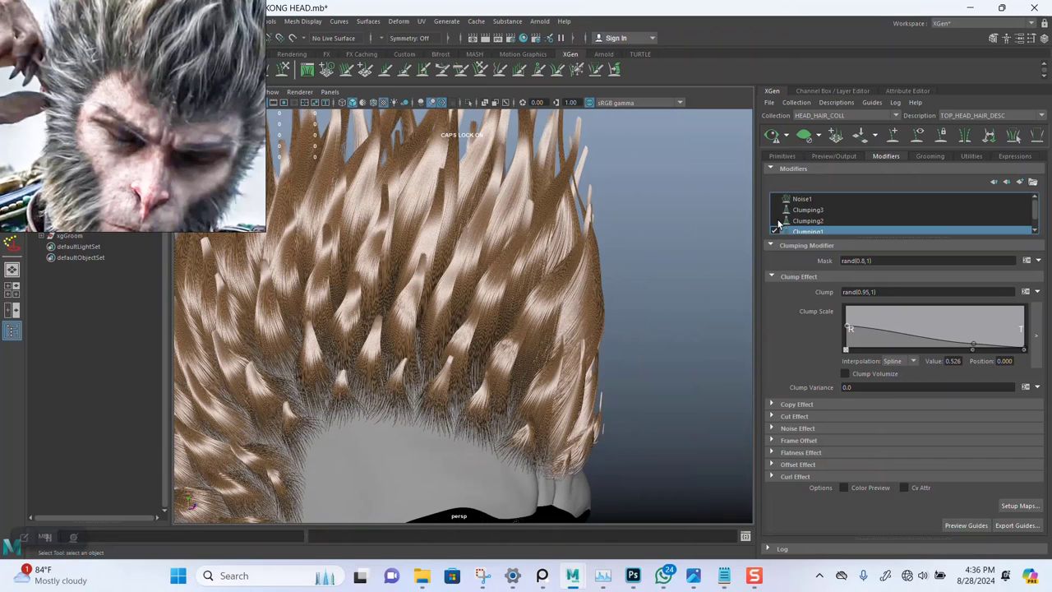
click(775, 220)
click(774, 210)
click(774, 198)
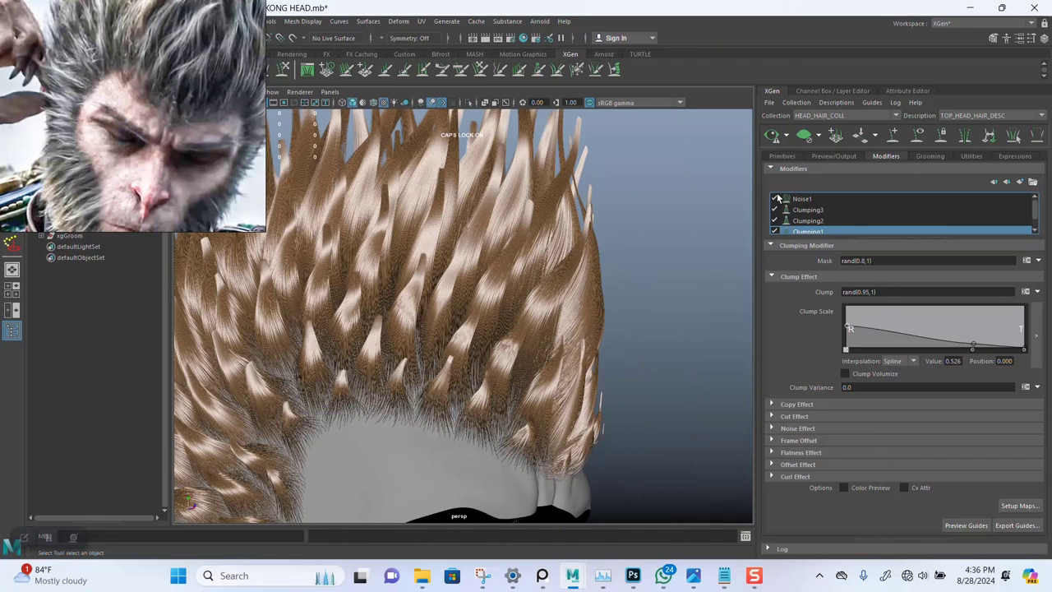
click(772, 135)
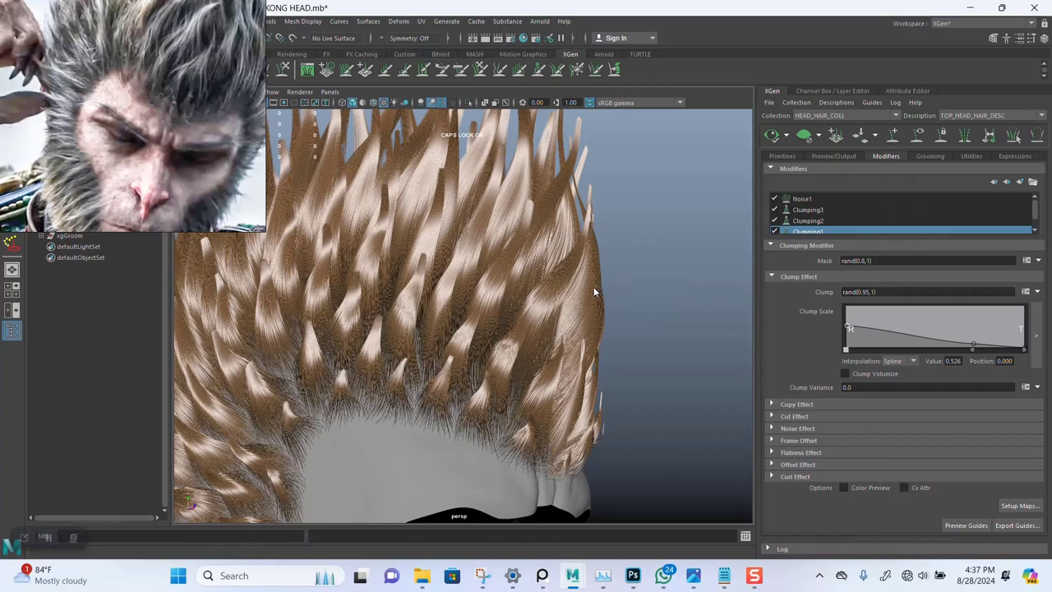
alt+drag(616, 350, 553, 289)
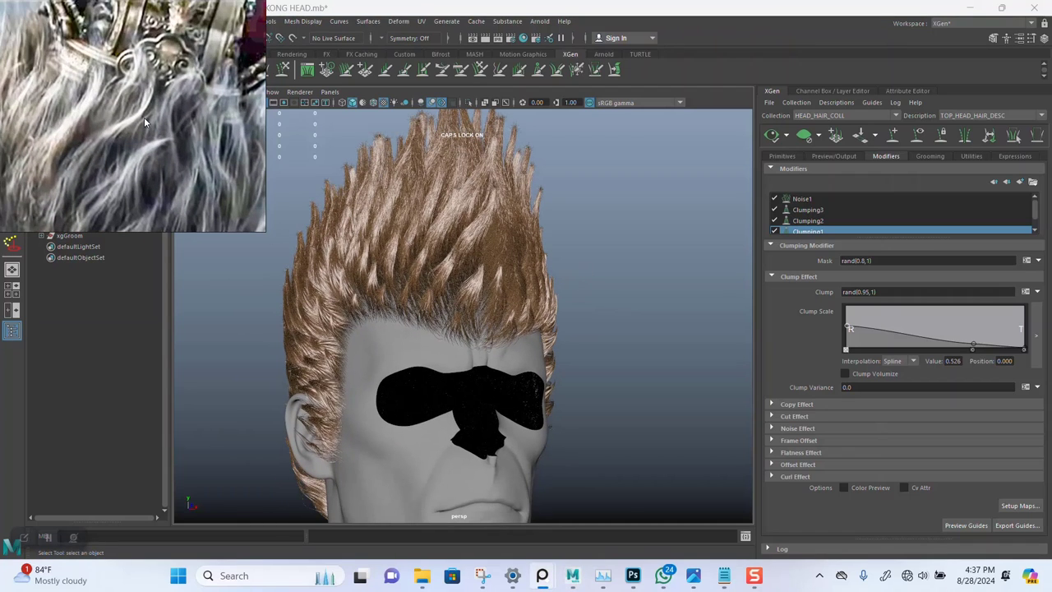
Step: Select the Noise1 modifier and set its mask to a constant 0.3
alt+drag(477, 257, 453, 301)
alt+right_drag(453, 301, 493, 370)
alt+middle_drag(493, 369, 472, 327)
alt+drag(471, 327, 511, 316)
click(813, 201)
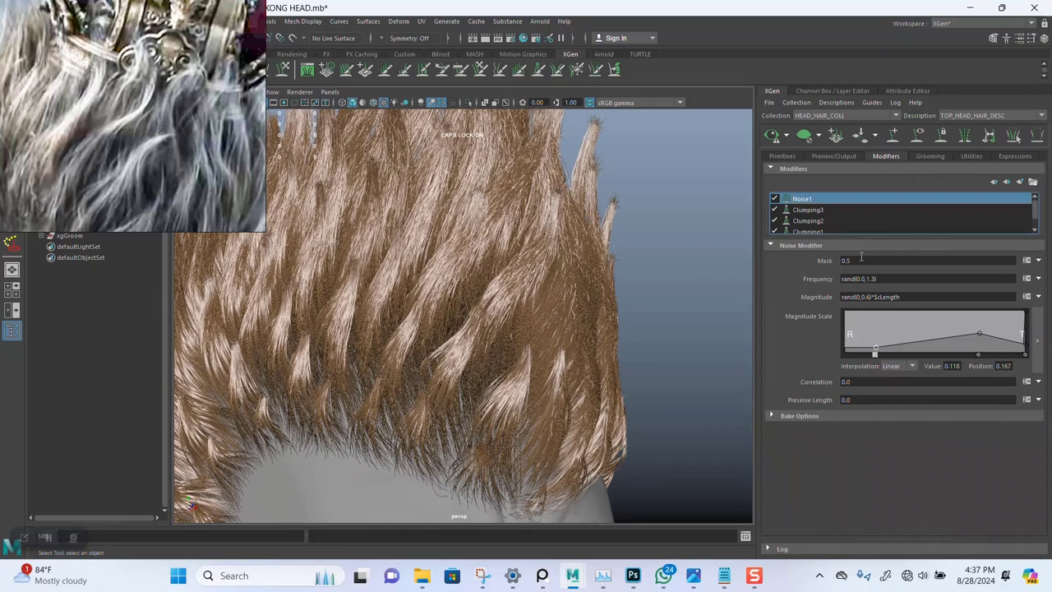
click(861, 260)
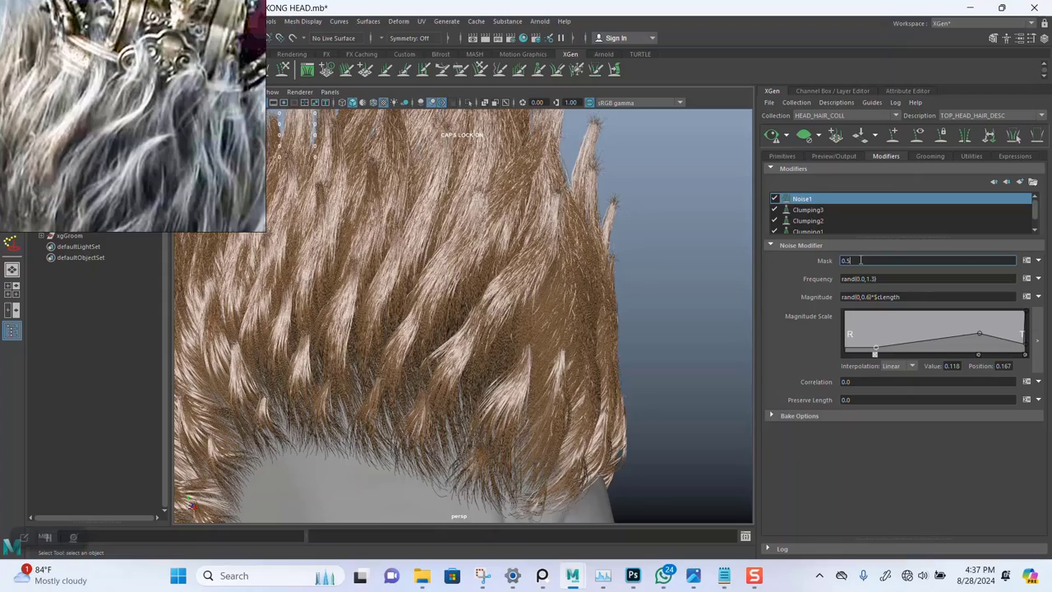
alt+drag(542, 331, 543, 362)
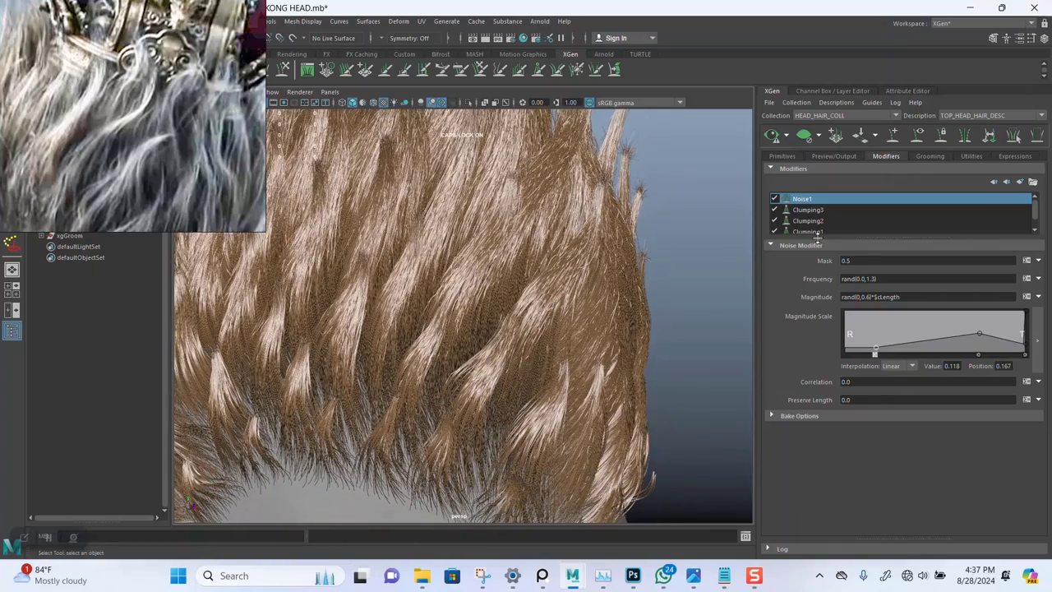
click(869, 260)
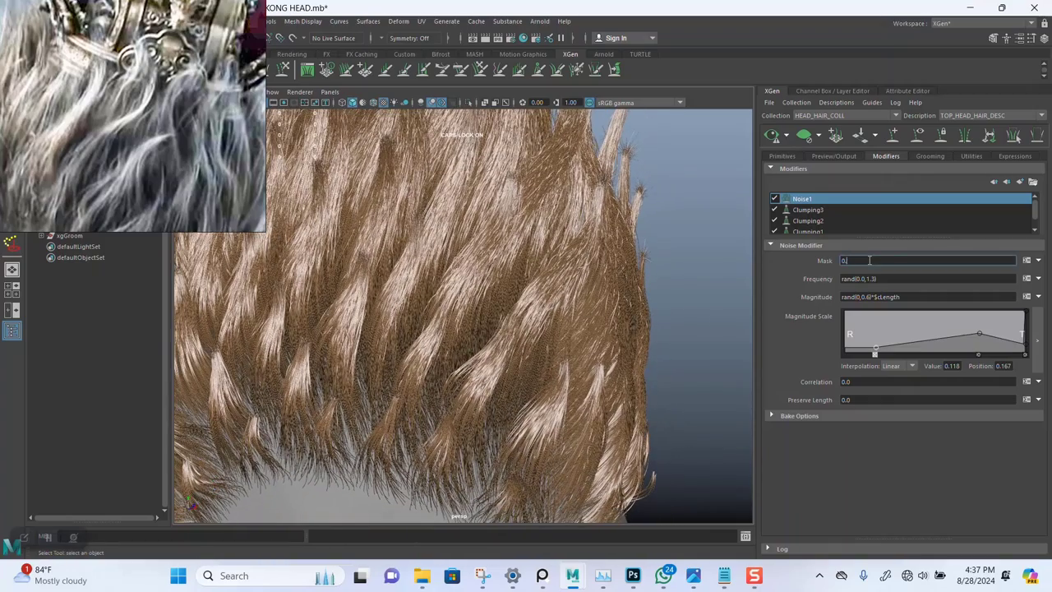
key(Return)
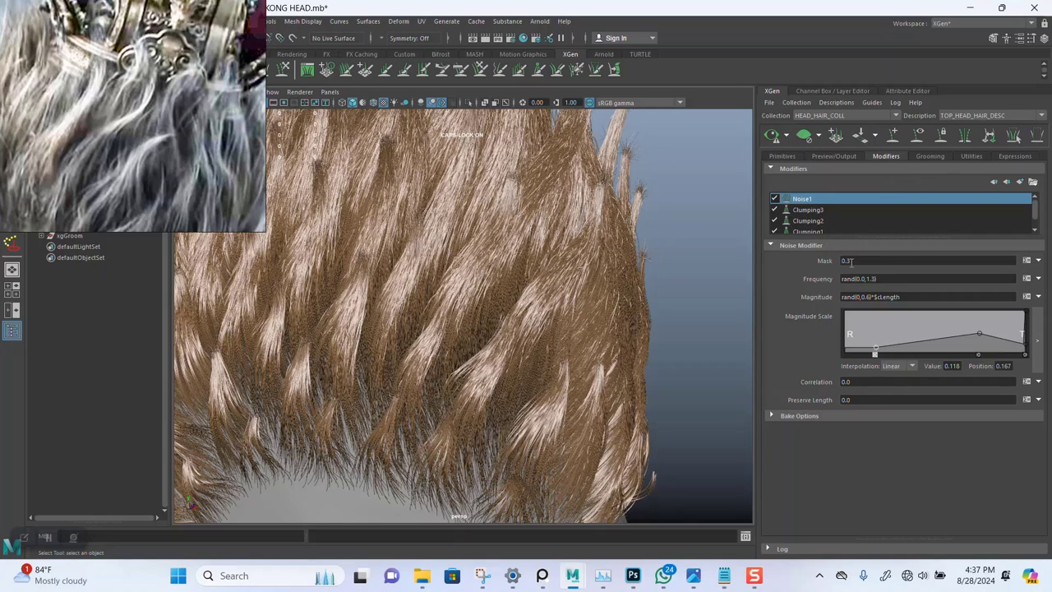
Step: Reuse the Frequency expression in the Noise1 mask, adapt it to rand(0.0,0.3) and refresh the hair preview
click(874, 278)
drag(874, 278, 818, 261)
text(rand(0.0,1.3))
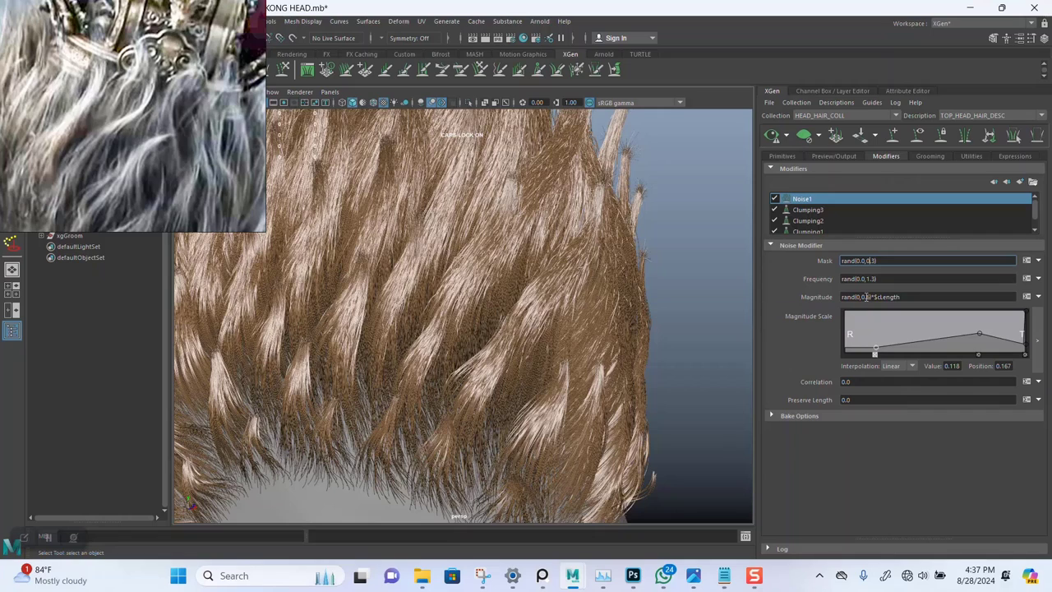
click(771, 135)
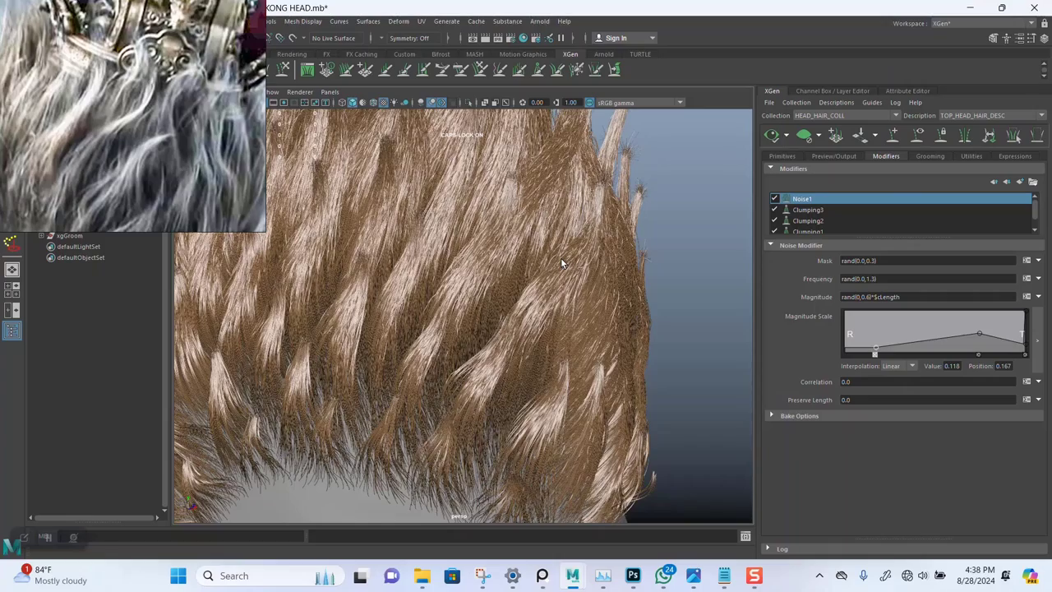
Step: Set the Noise1 modifier's mask expression to rand(0.0,0.5)
alt+right_drag(562, 258, 484, 320)
mouse_move(484, 320)
alt+mouse_down()
mouse_move(505, 322)
mouse_move(469, 315)
alt+mouse_up()
alt+right_drag(469, 315, 490, 402)
alt+drag(491, 401, 465, 350)
alt+middle_drag(465, 350, 476, 371)
alt+right_drag(477, 371, 518, 362)
alt+drag(519, 362, 386, 287)
double_click(872, 261)
text(0)
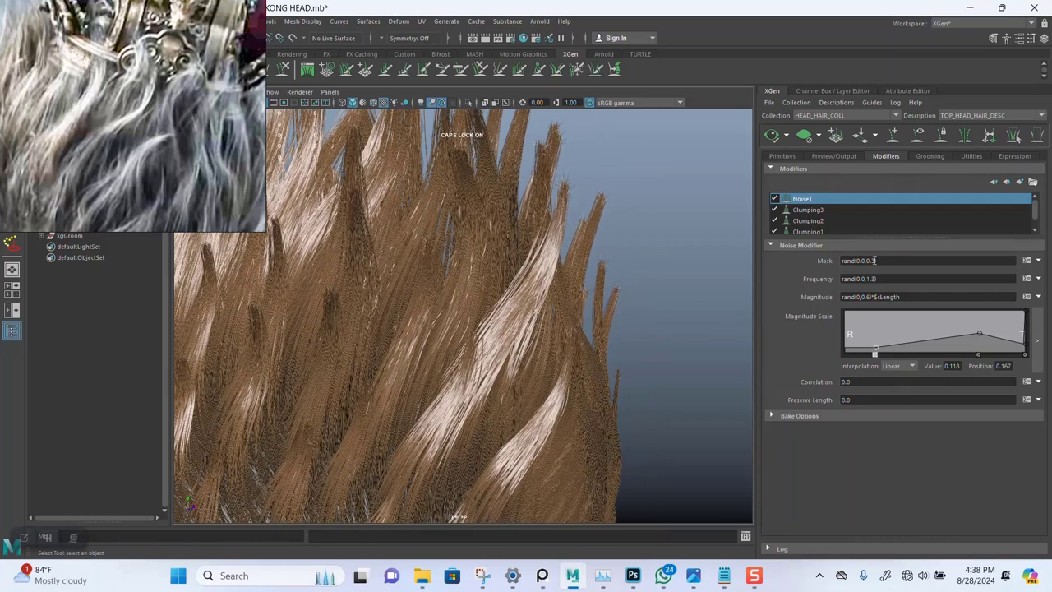
click(873, 260)
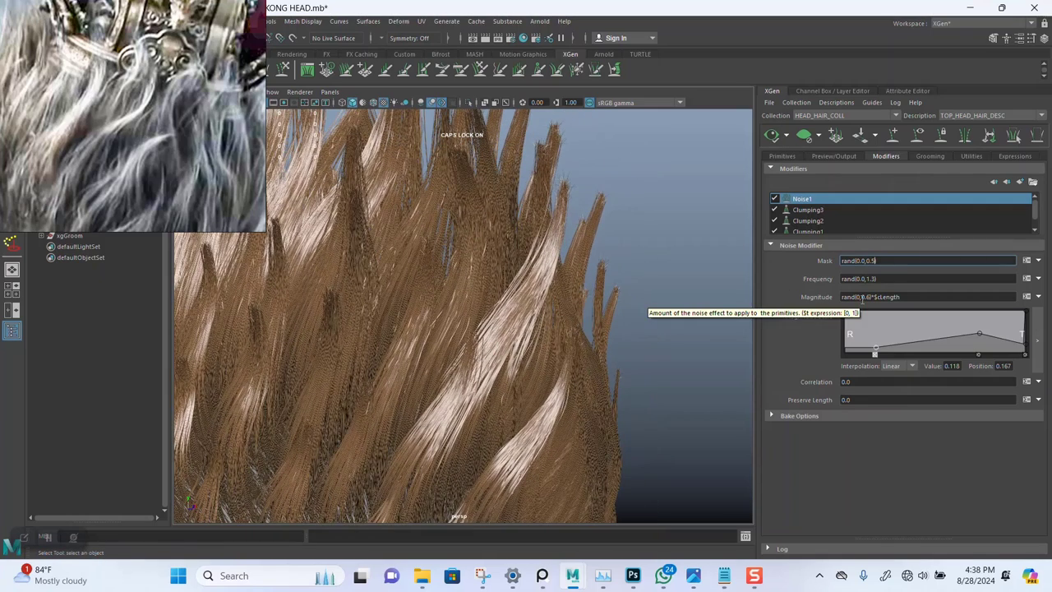
key(Return)
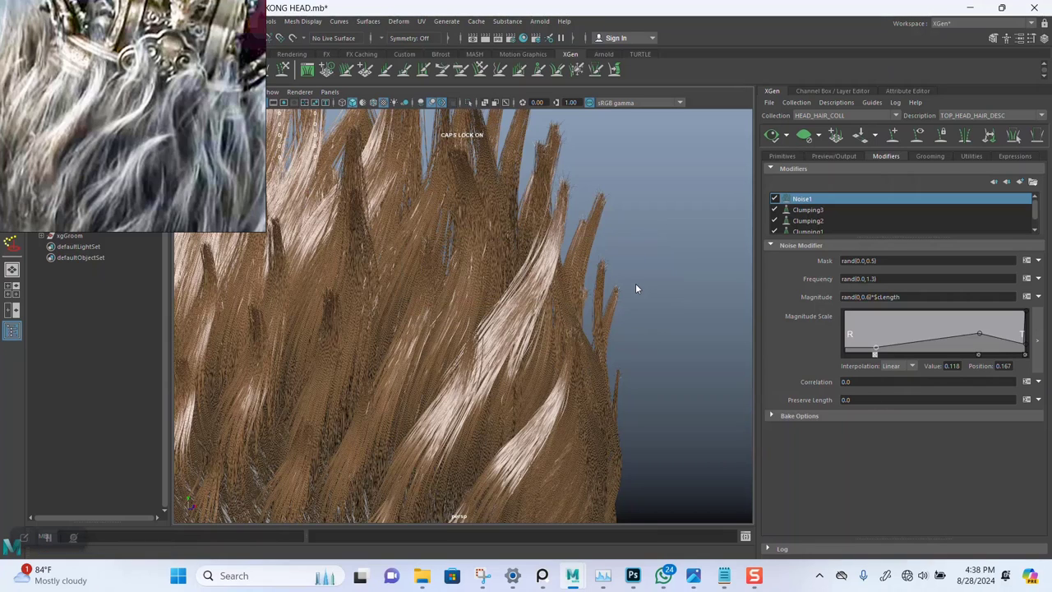
Step: Add a second Noise modifier above Noise1 on the top head hair and refresh the XGen preview
alt+right_drag(545, 335, 427, 263)
alt+drag(502, 324, 423, 320)
alt+middle_drag(460, 296, 488, 212)
alt+drag(472, 271, 488, 272)
alt+right_drag(488, 272, 526, 285)
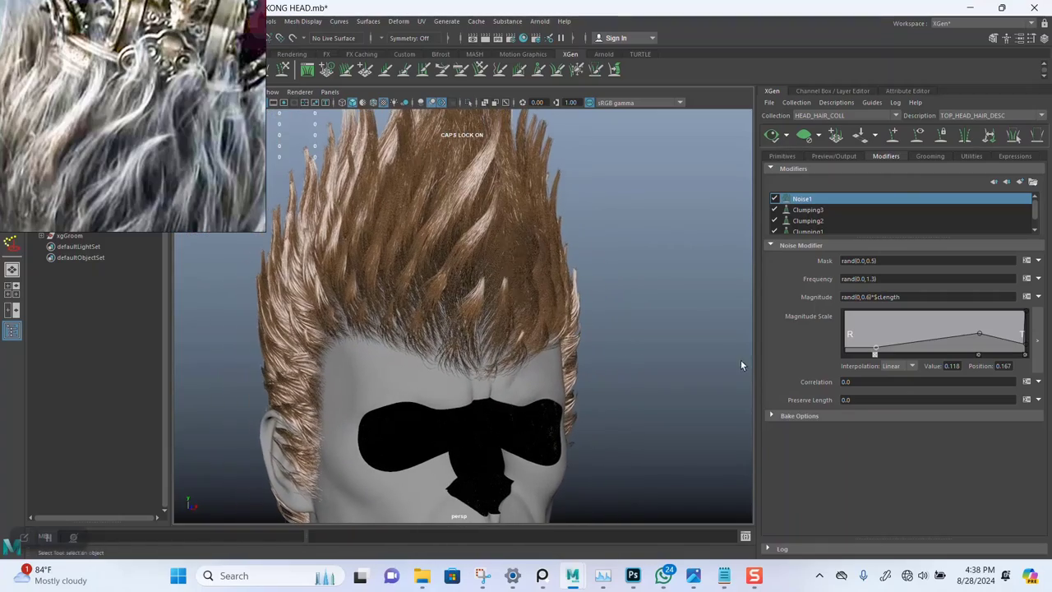
click(1020, 183)
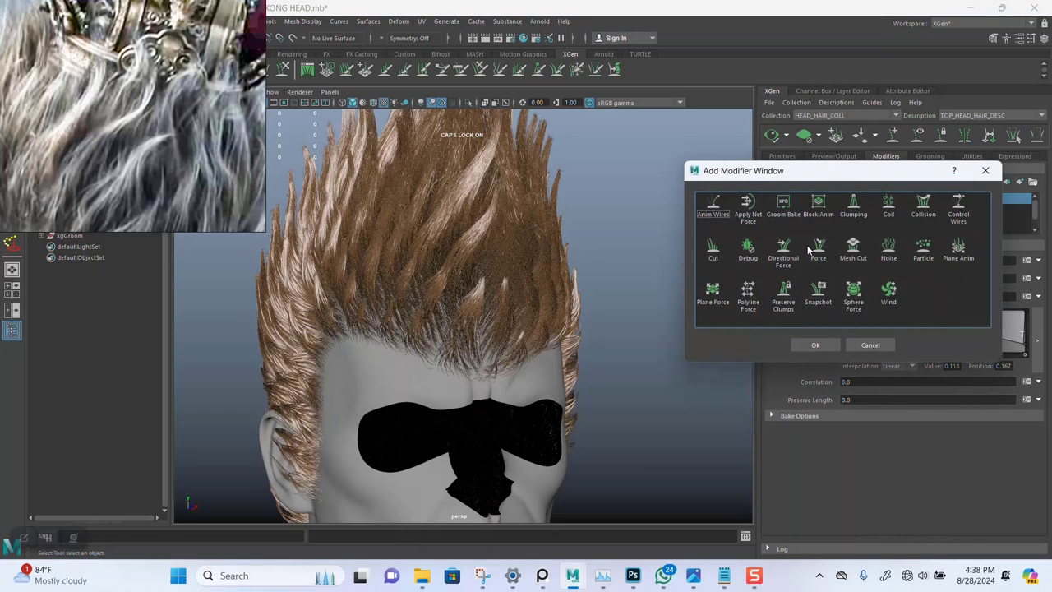
click(888, 251)
click(815, 346)
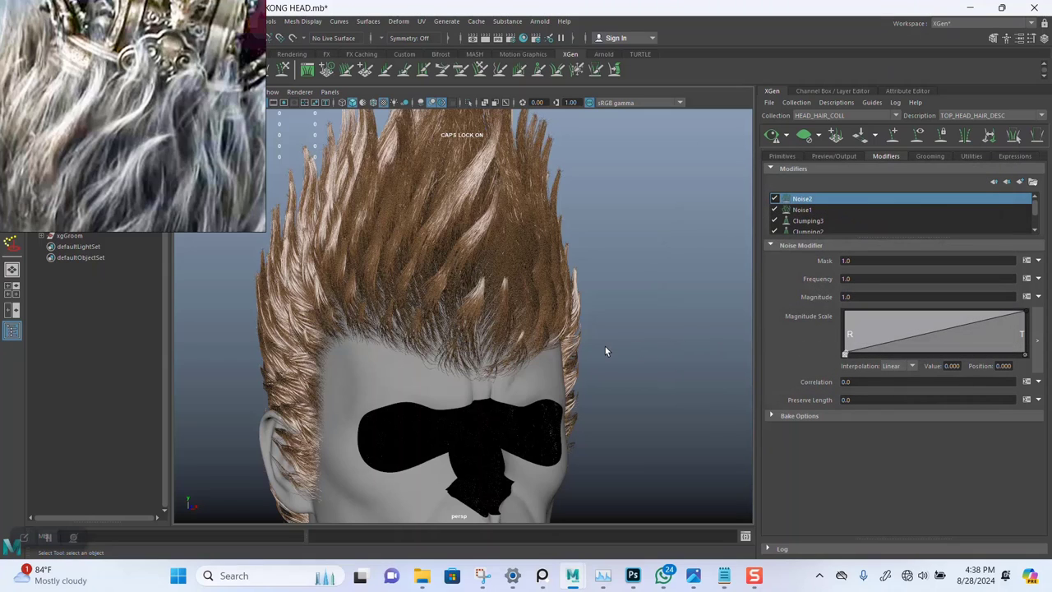
click(773, 137)
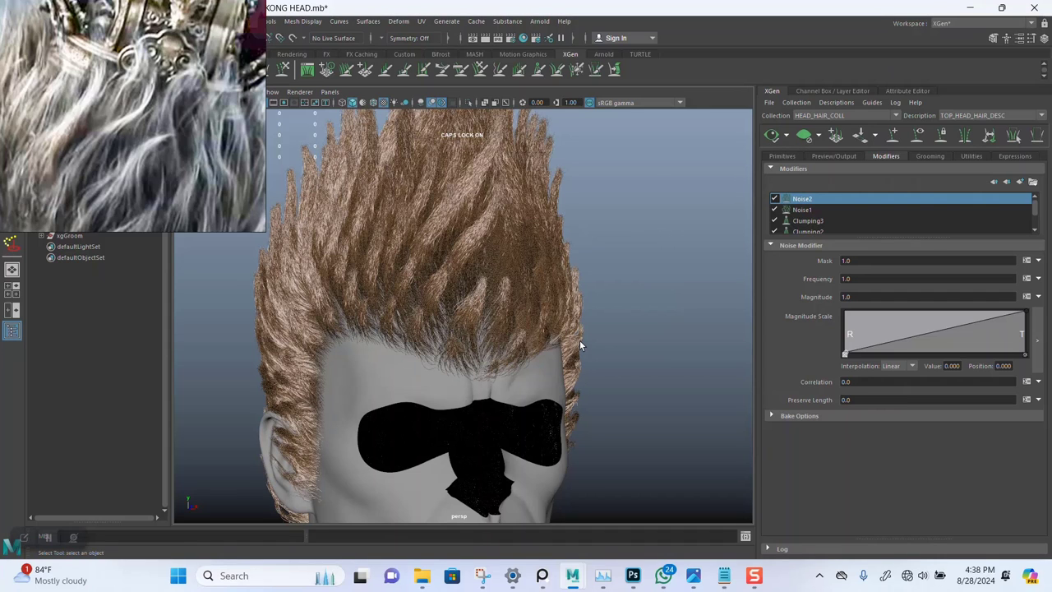
Step: Switch to the wecht.txt notes, copy the Noise Stray magnitude expression rand(0.5,1.6) and return to Maya
alt+middle_drag(591, 408, 603, 340)
alt+right_drag(605, 343, 585, 406)
alt+middle_drag(576, 378, 564, 449)
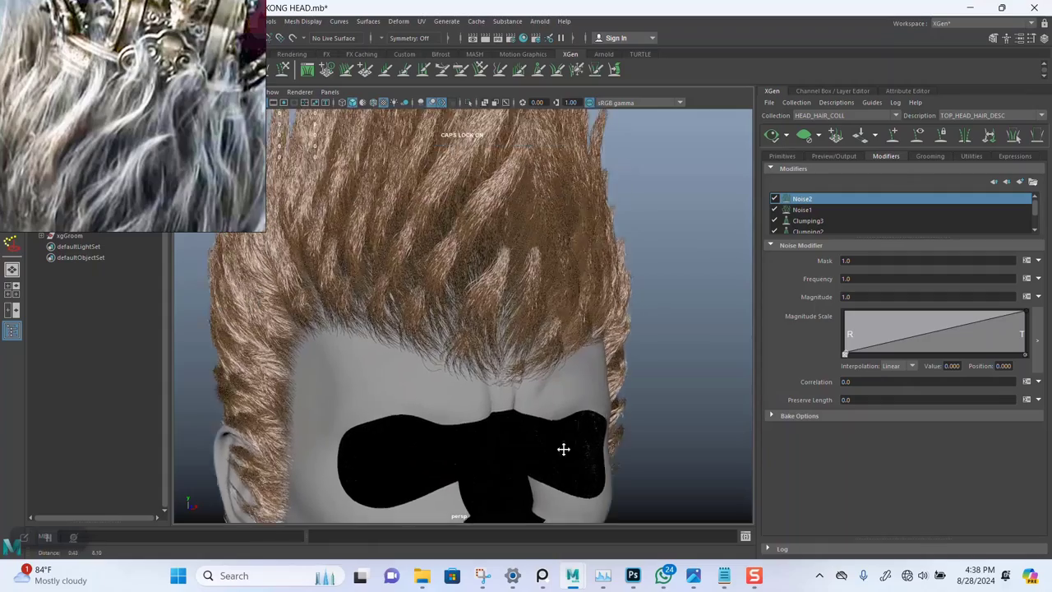
scroll(576, 399, up, 5)
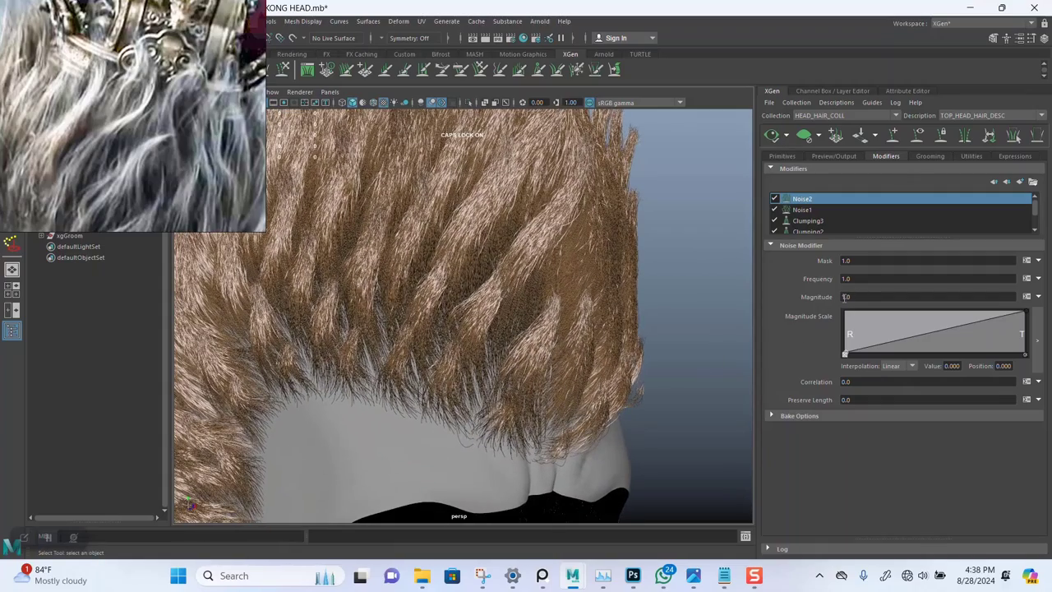
mouse_move(542, 575)
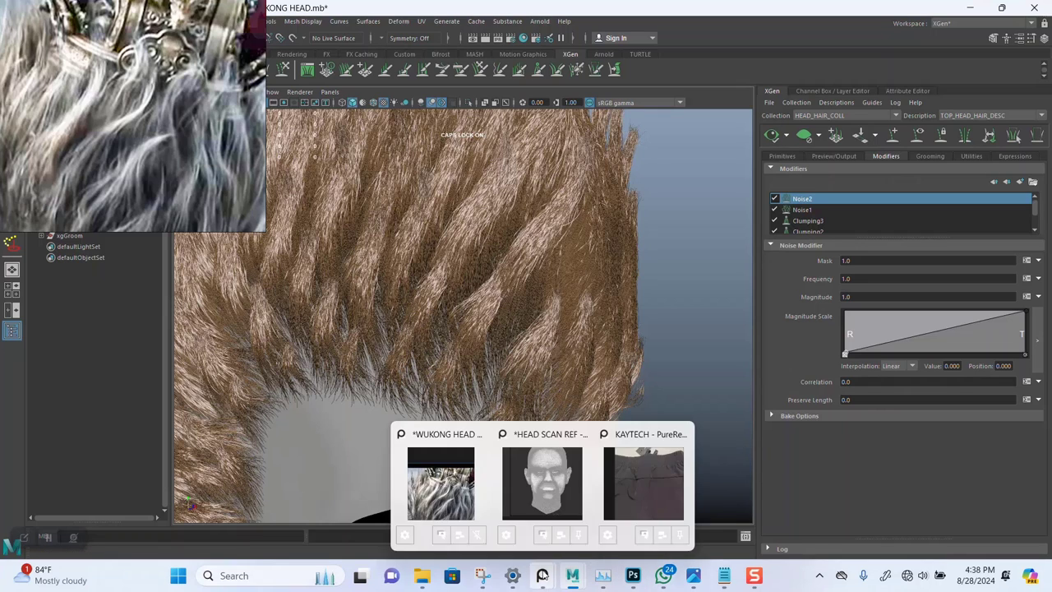
click(722, 575)
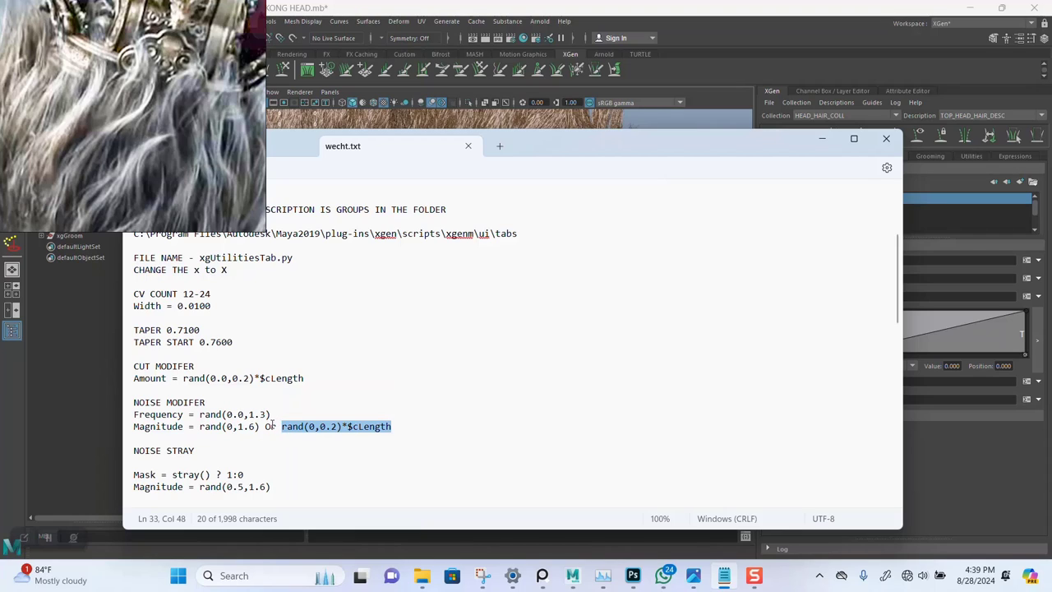
drag(257, 427, 201, 435)
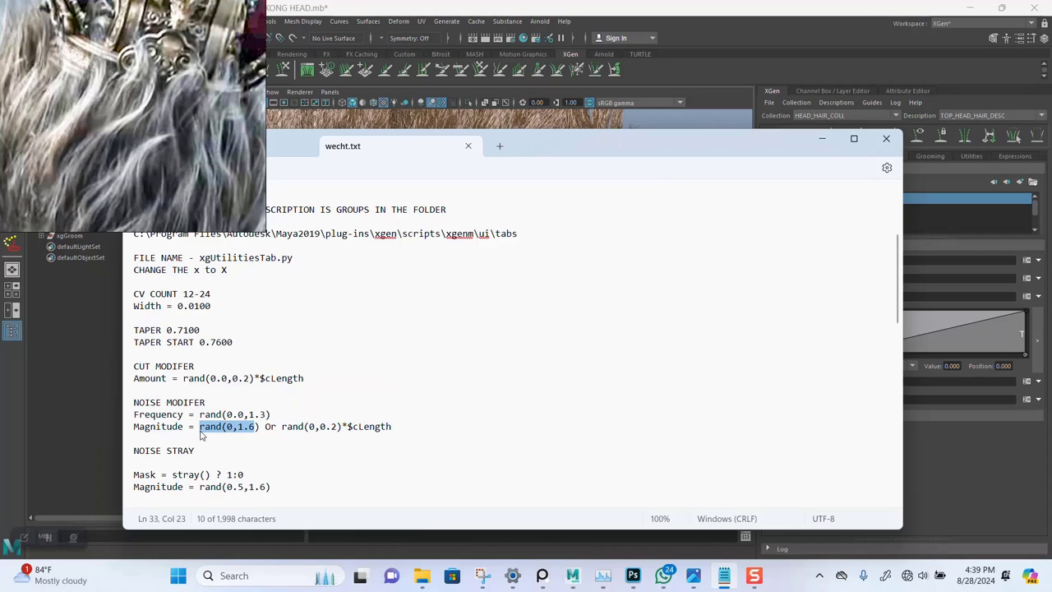
scroll(211, 439, down, 1)
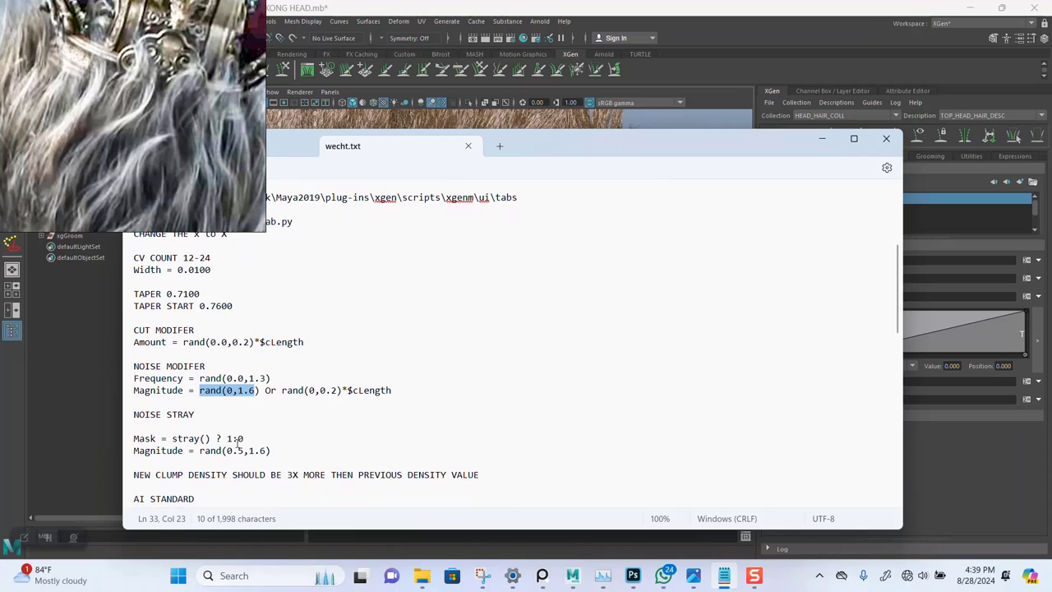
drag(280, 453, 201, 457)
key(ctrl+c)
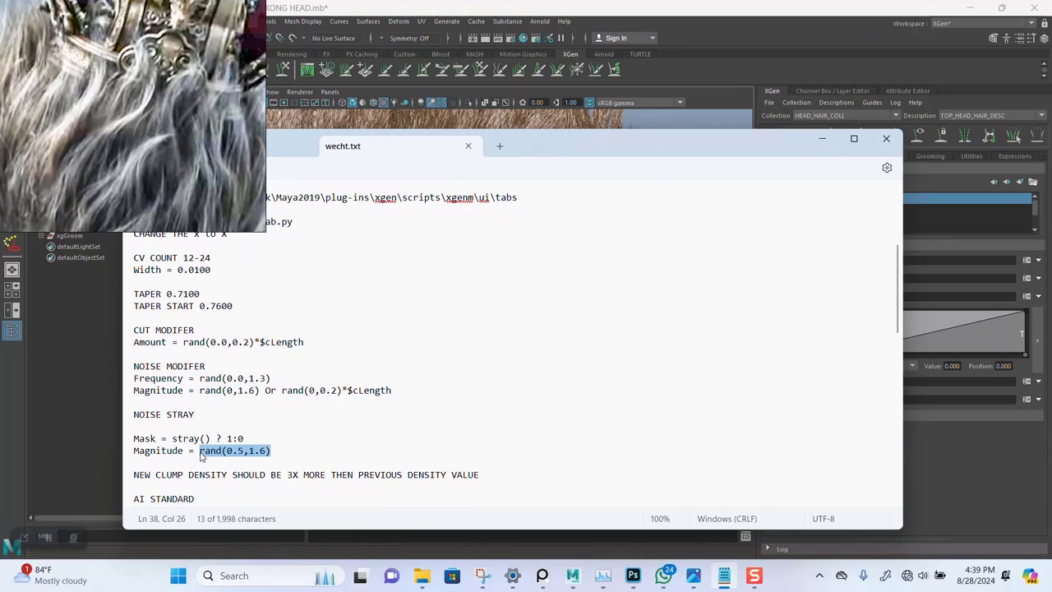
right_click(205, 451)
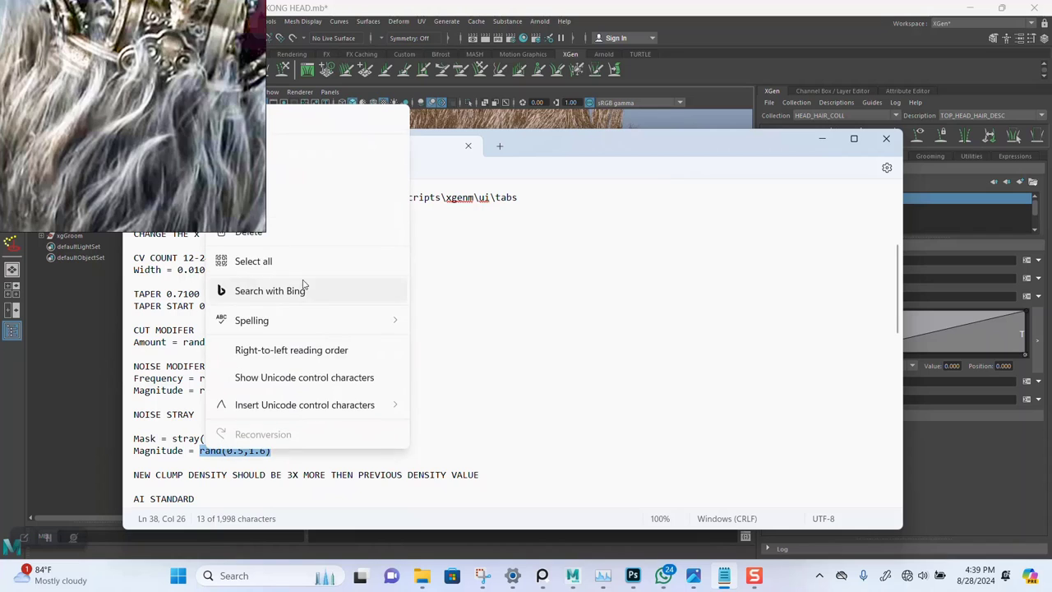
right_drag(218, 198, 129, 168)
right_click(249, 450)
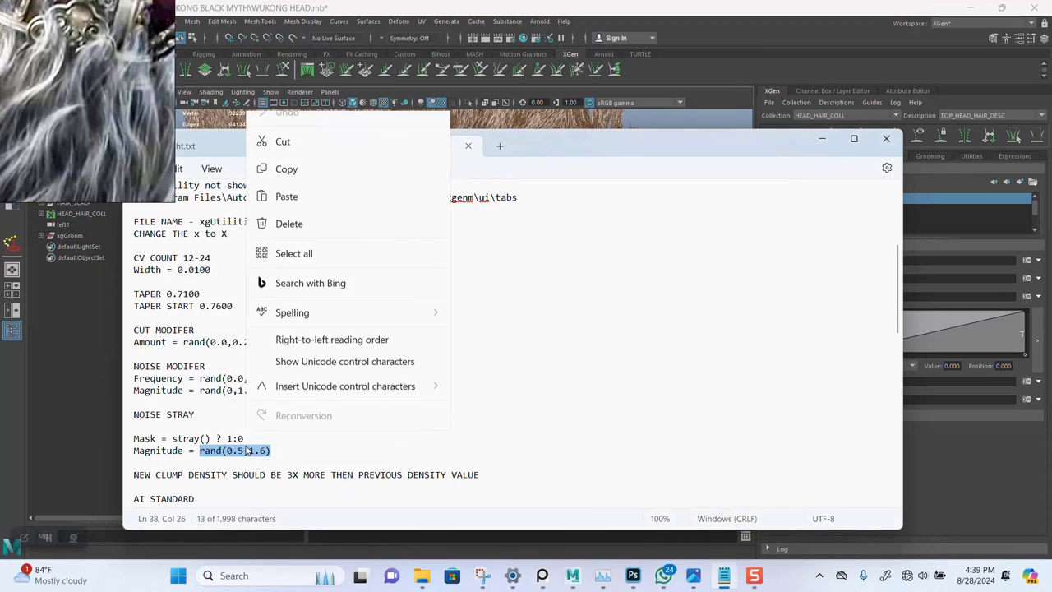
click(289, 188)
click(940, 464)
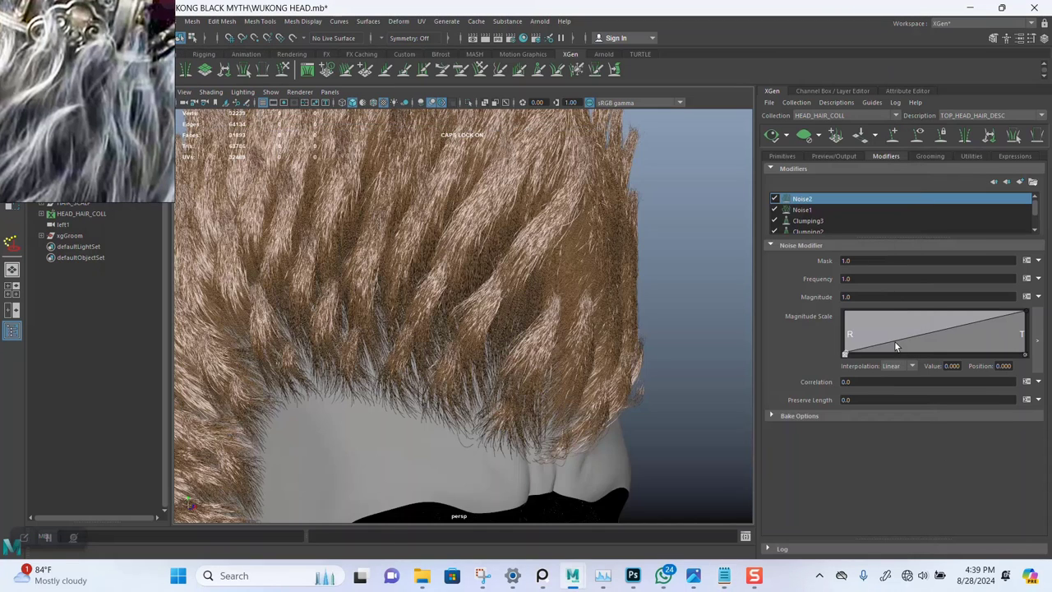
Step: Paste rand(0.5,1.6) as the Noise2 magnitude and refresh the hair preview
click(860, 297)
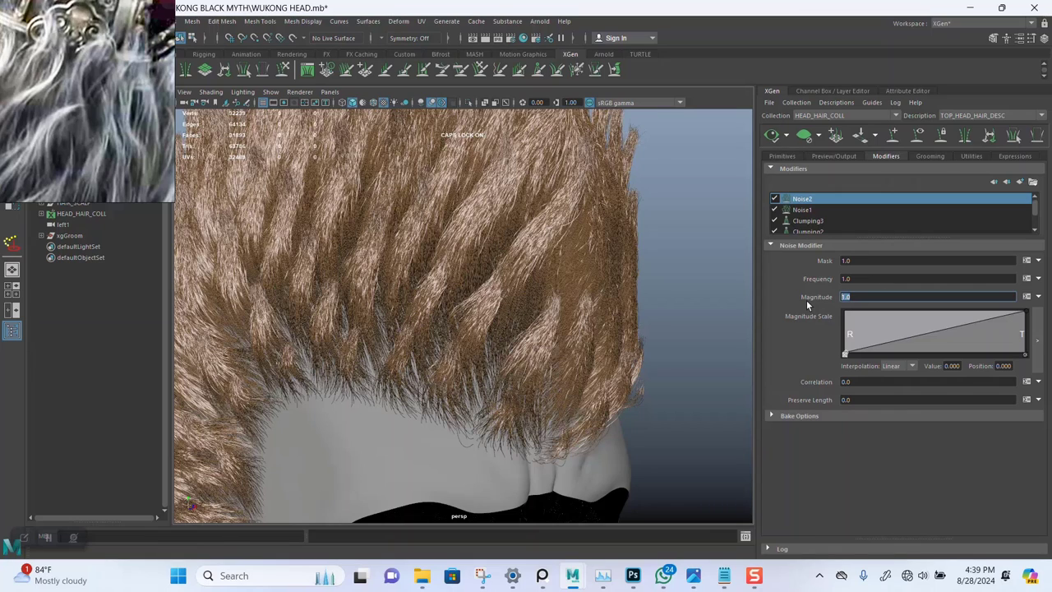
key(ctrl+v)
key(Return)
click(771, 134)
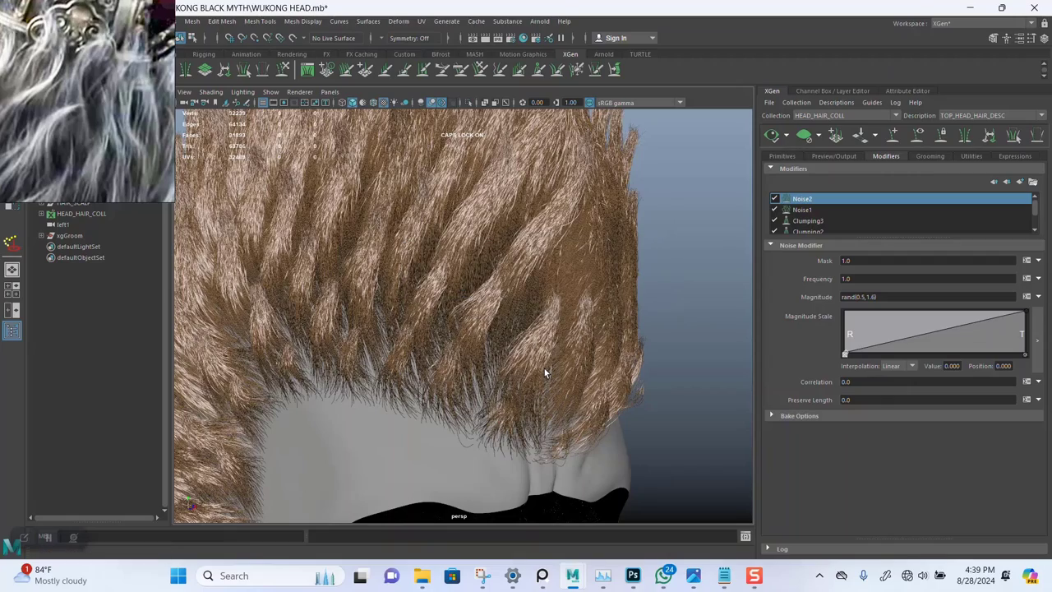
alt+drag(544, 368, 588, 307)
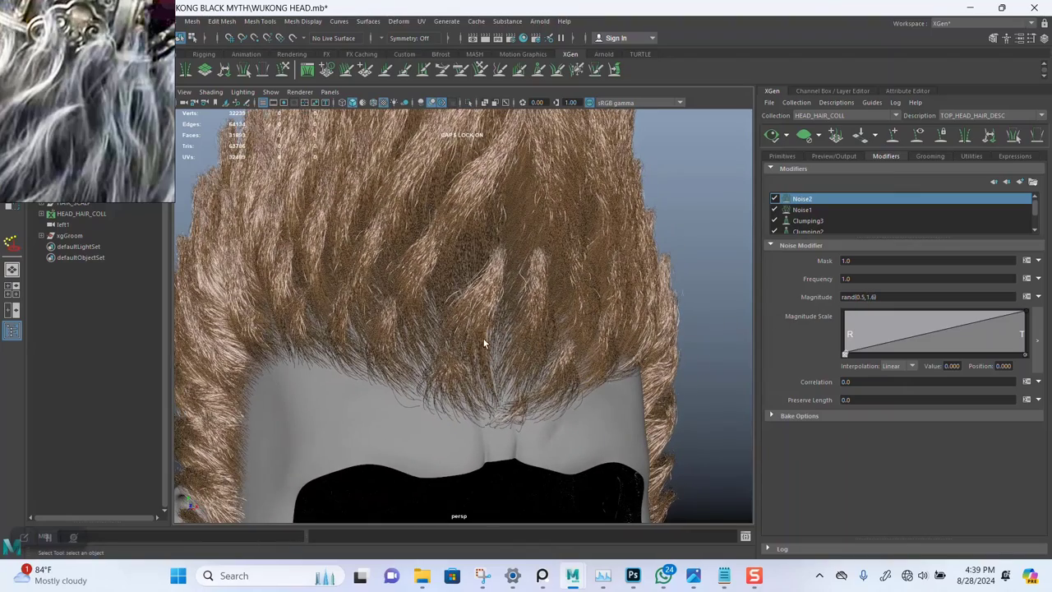
Step: Check the notes again, set the Noise2 magnitude expression to rand(0,1.6) and refresh the preview
click(724, 575)
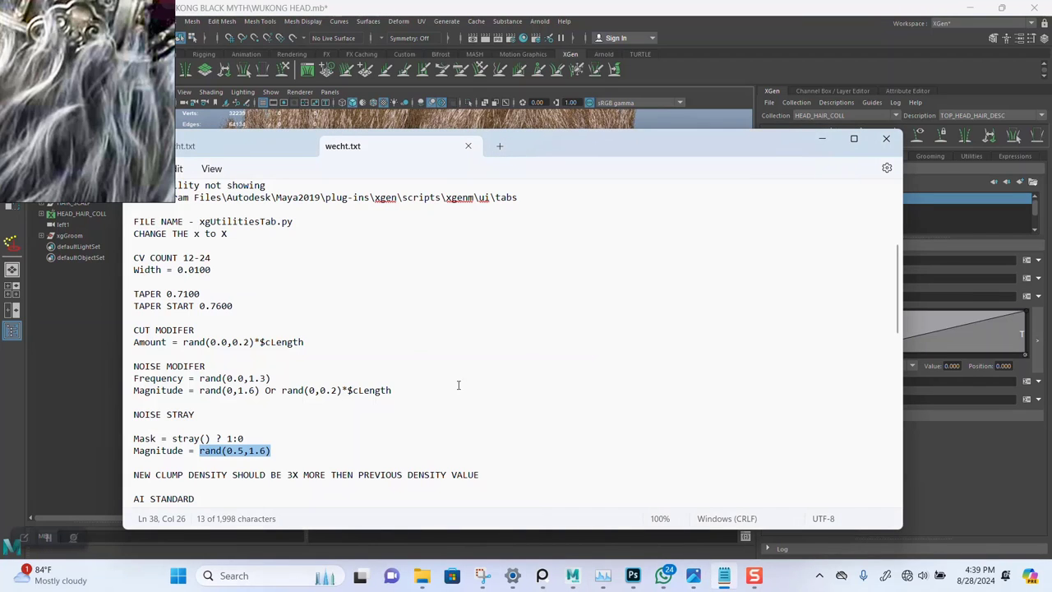
click(821, 140)
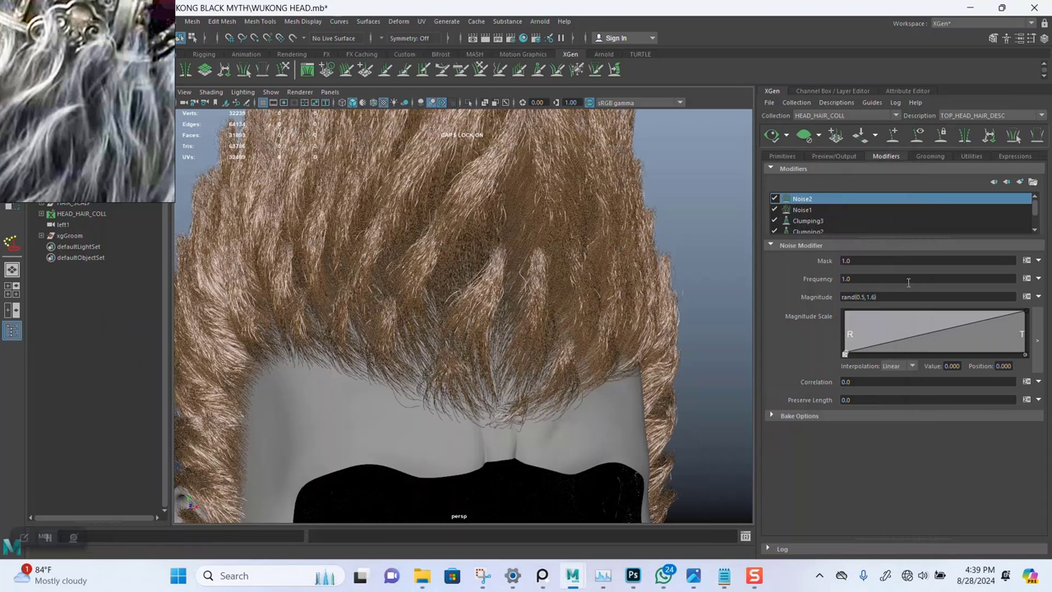
click(864, 297)
key(BackSpace)
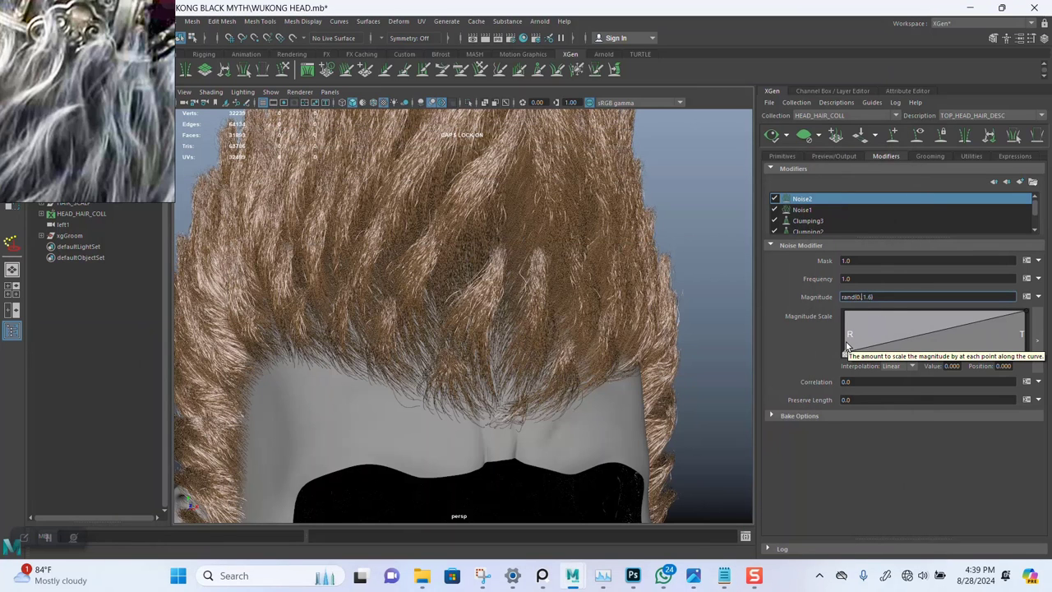
key(Return)
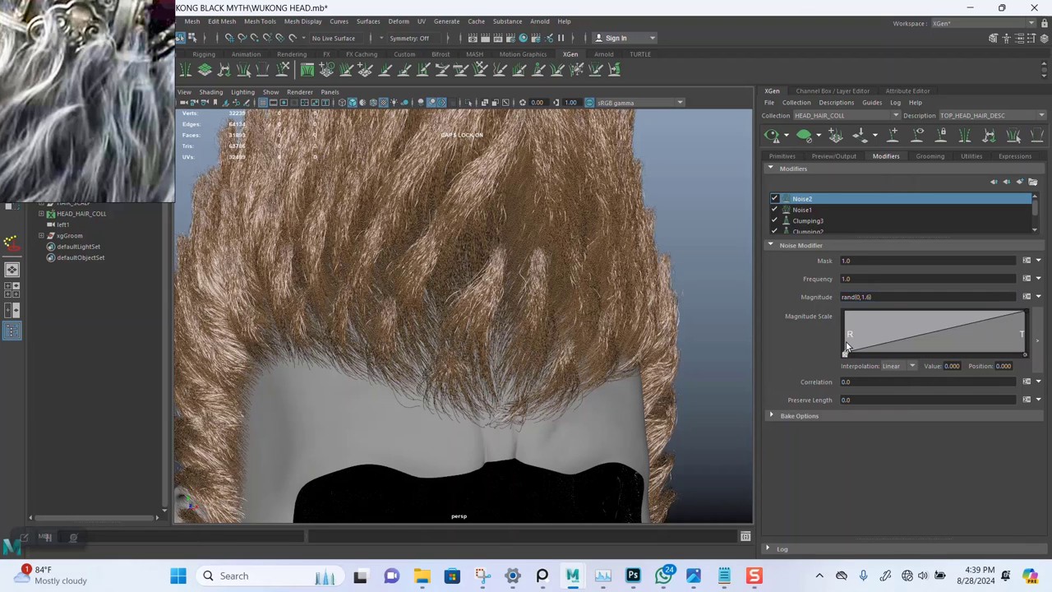
click(773, 136)
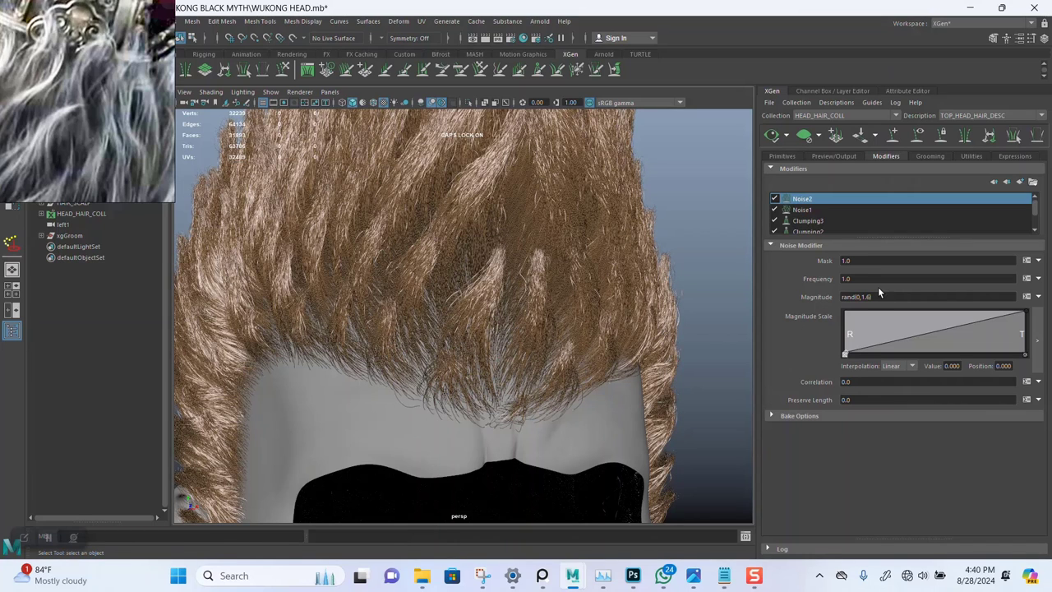
Step: Replace the Noise2 frequency with the copied expression rand(0.5,1.6)
drag(863, 278, 814, 279)
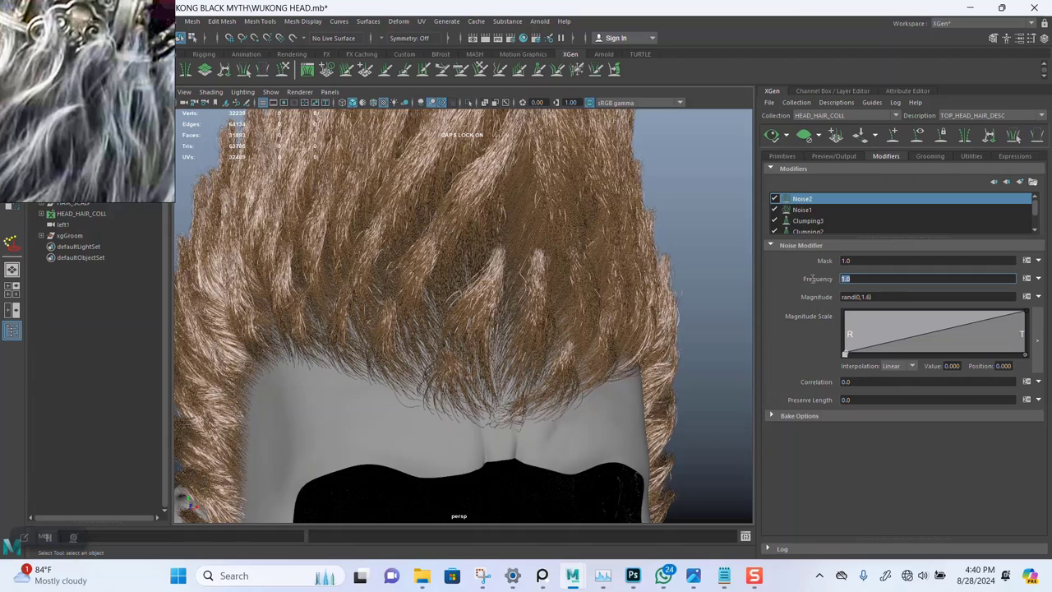
key(ctrl+v)
key(Return)
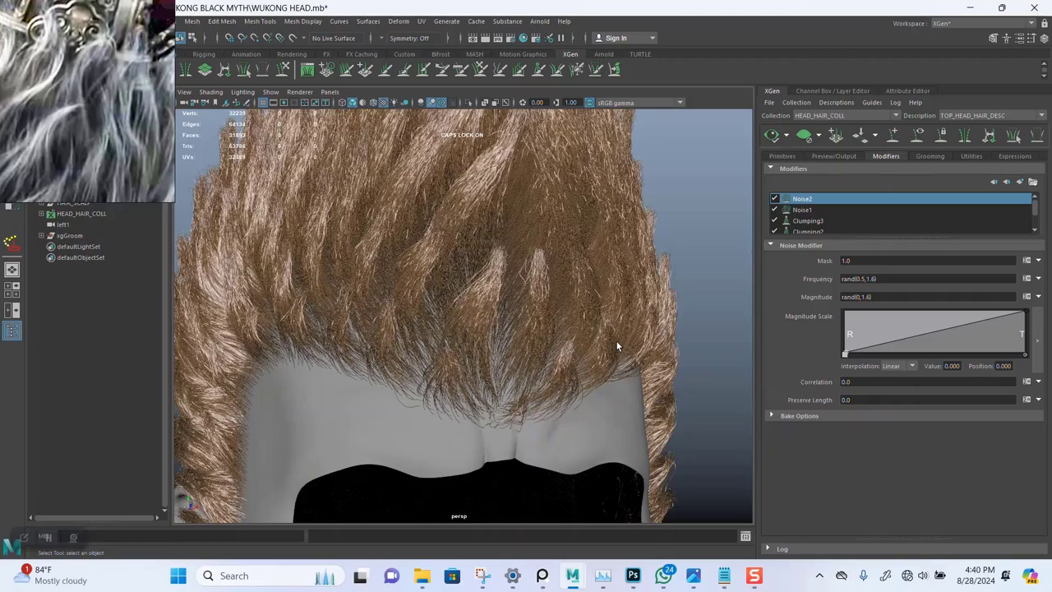
Step: Inspect the hairline up close, set the Noise2 magnitude expression to rand(0,5) and refresh the hair preview
alt+right_drag(566, 356, 483, 319)
mouse_move(482, 320)
alt+mouse_down()
mouse_move(456, 312)
mouse_move(483, 320)
alt+mouse_up()
alt+right_drag(483, 319, 502, 354)
alt+middle_drag(477, 390, 518, 362)
alt+right_drag(460, 292, 505, 343)
alt+middle_drag(504, 343, 508, 349)
alt+drag(508, 349, 522, 366)
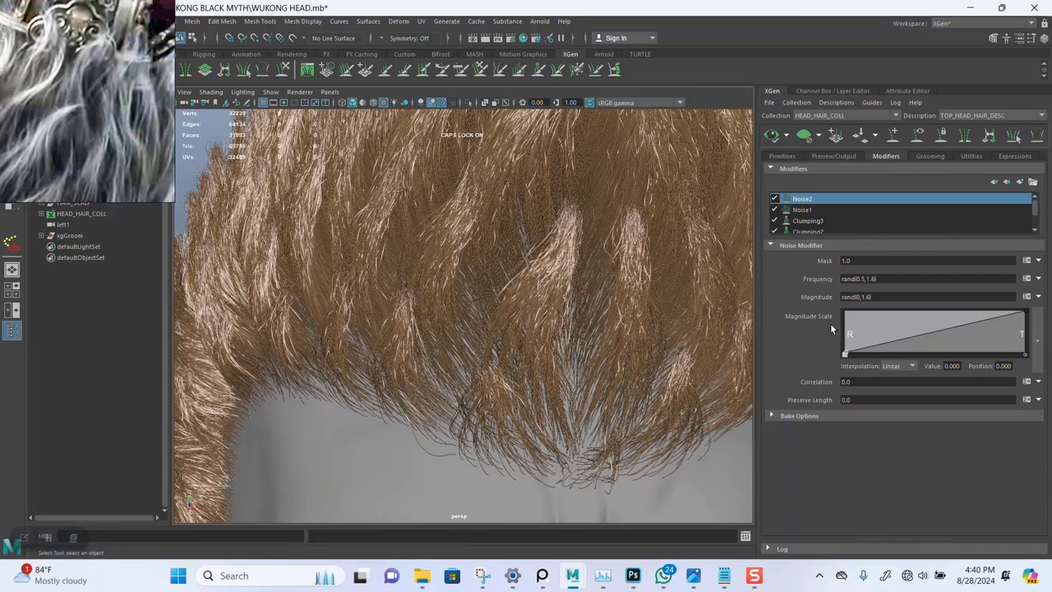
click(866, 297)
key(BackSpace)
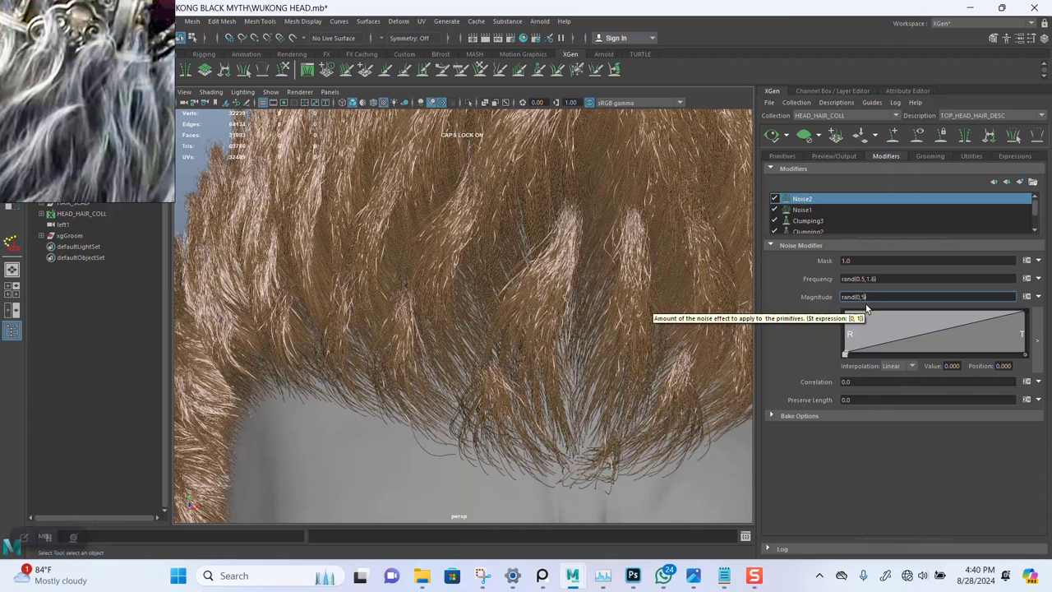
text())
key(Return)
click(773, 135)
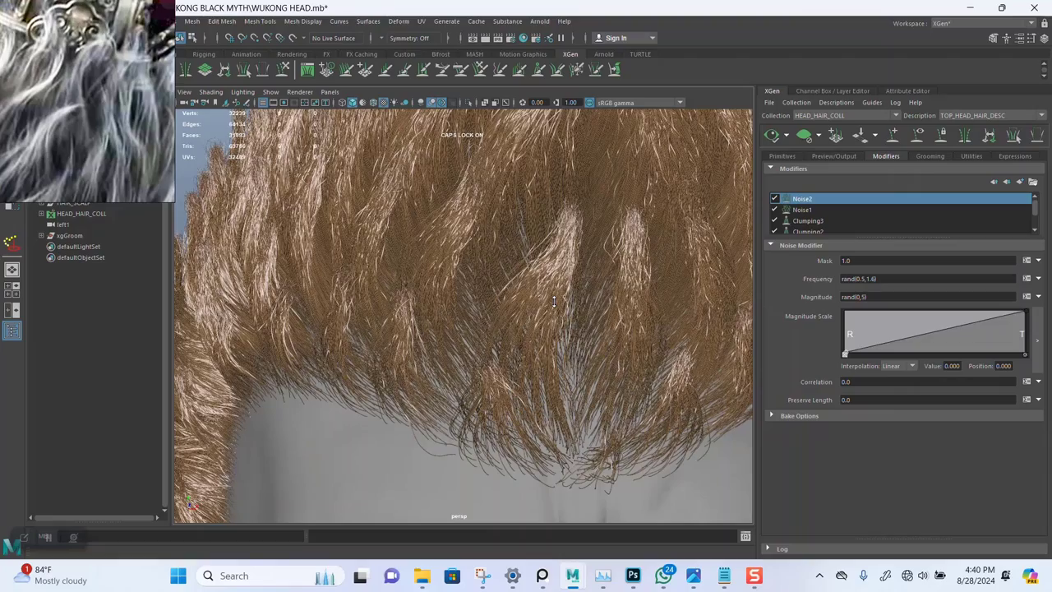
Step: Examine the frizz along the front hairline and compare it with the hair in the reference image
alt+right_drag(566, 374, 497, 313)
alt+drag(497, 313, 521, 326)
mouse_move(521, 326)
alt+right_down()
mouse_move(516, 385)
mouse_move(516, 328)
mouse_move(531, 329)
alt+right_up()
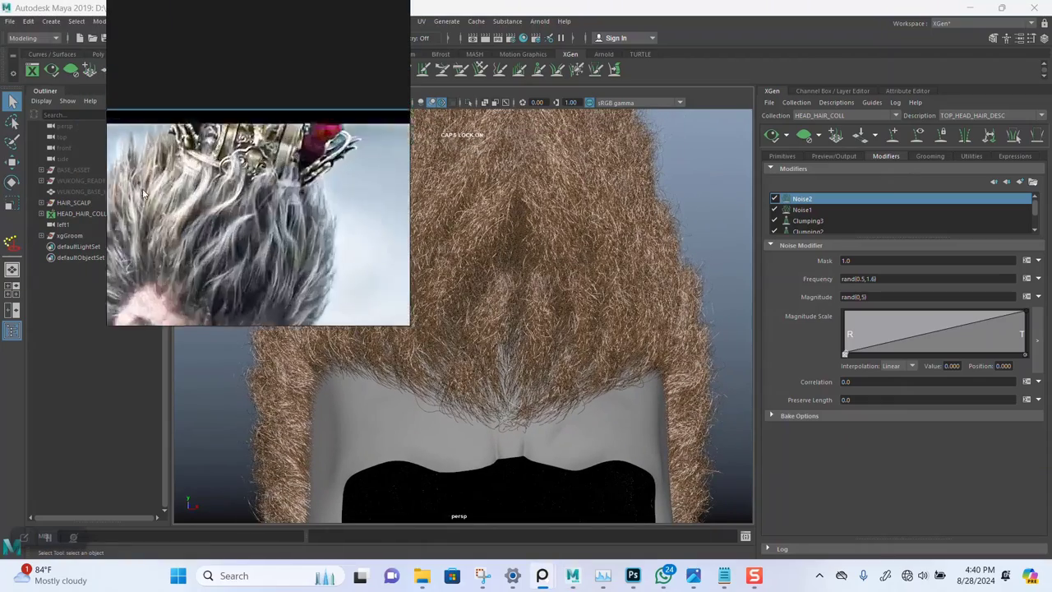
right_drag(253, 231, 156, 191)
mouse_move(495, 347)
alt+right_down()
mouse_move(493, 357)
mouse_move(502, 338)
alt+right_up()
alt+drag(502, 338, 540, 333)
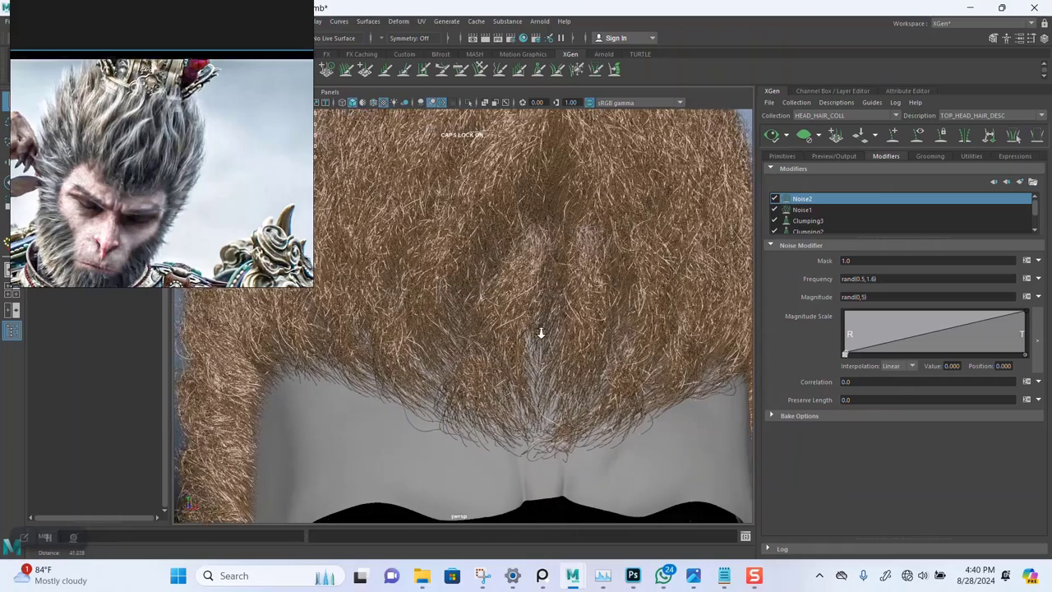
alt+right_drag(540, 334, 576, 329)
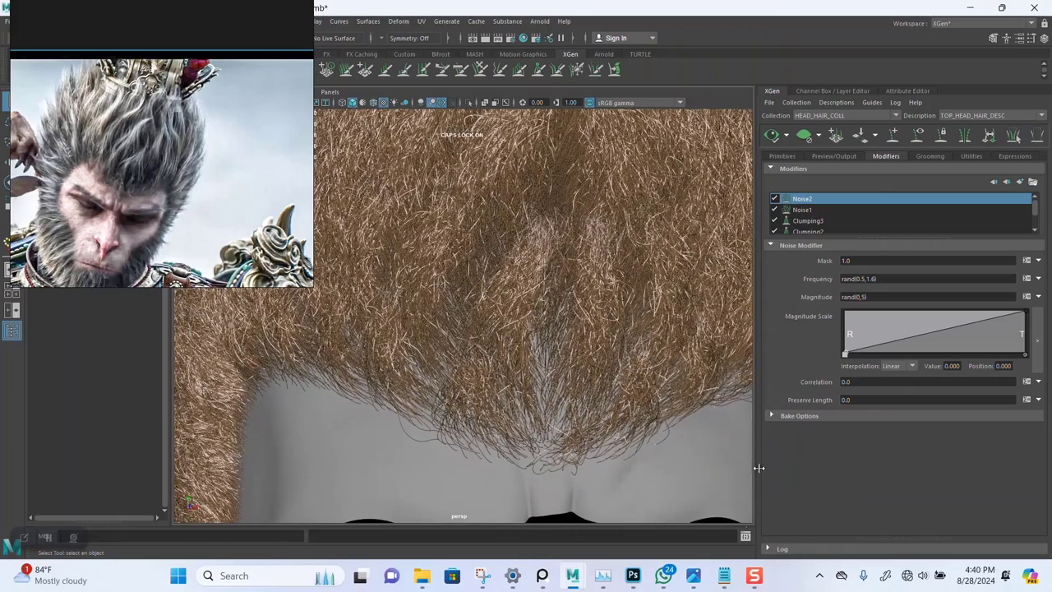
Step: Copy the stray mask expression stray() ? 1:0 from the wecht.txt notes and return to Maya
click(723, 575)
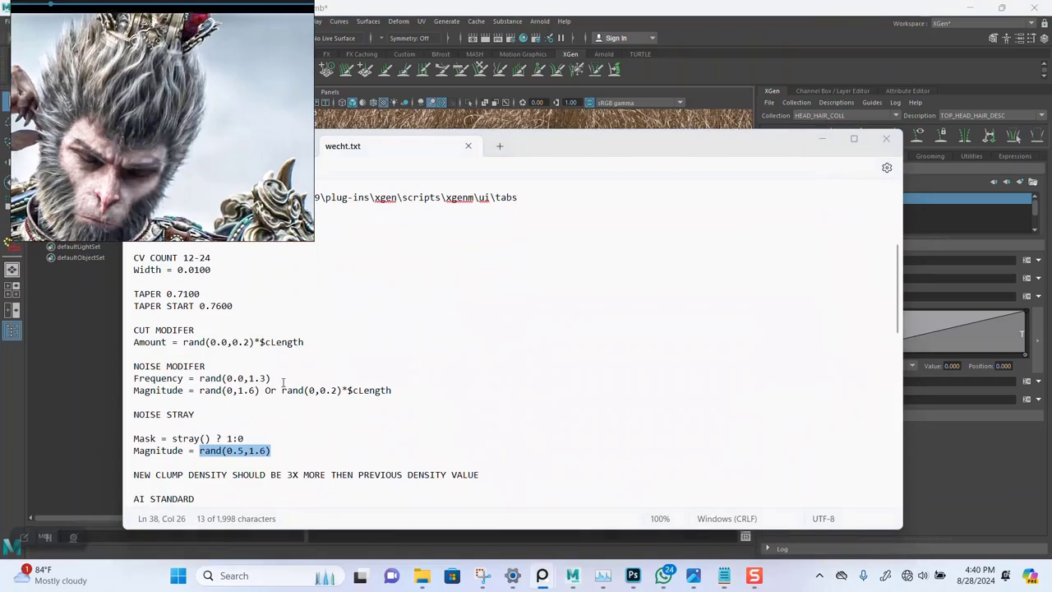
drag(255, 436, 167, 439)
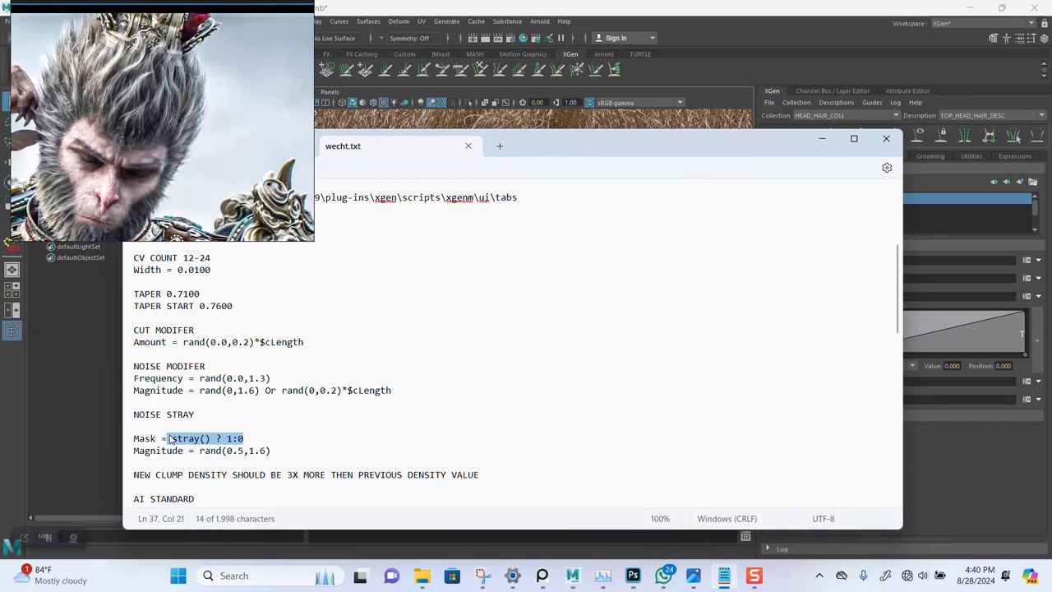
right_click(175, 438)
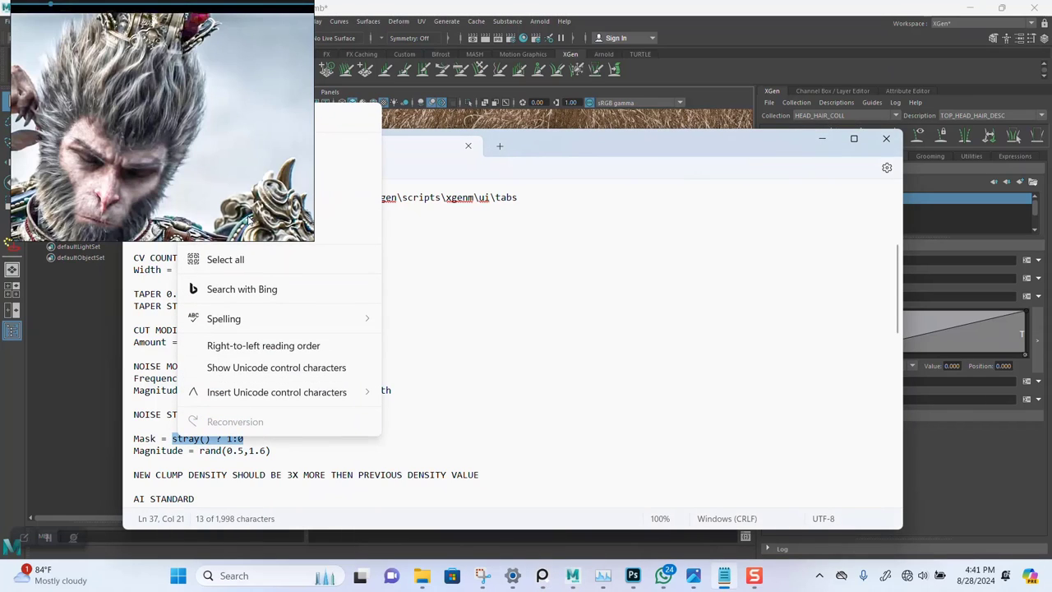
click(425, 365)
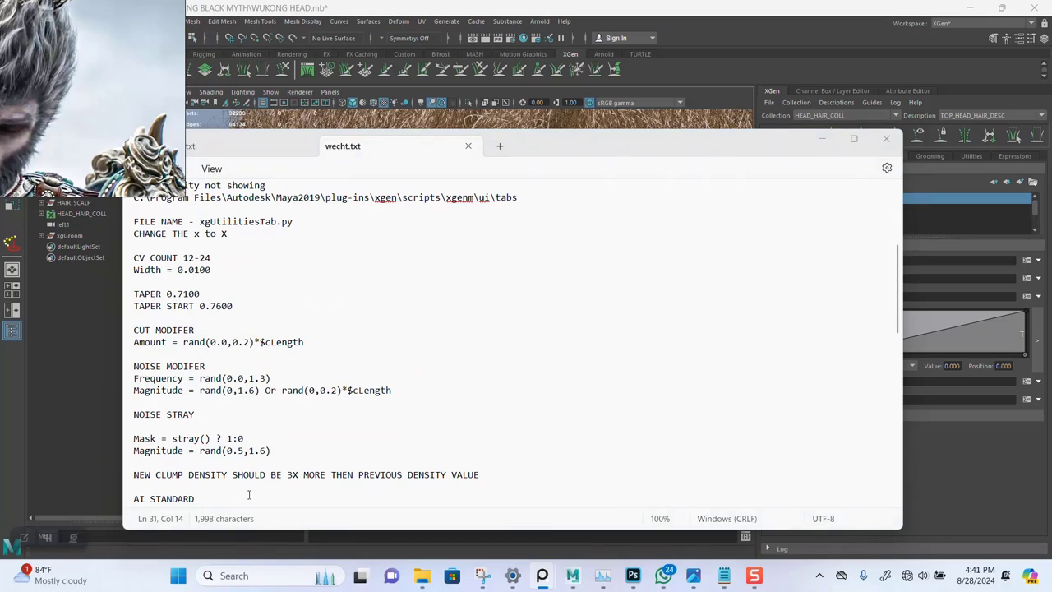
mouse_move(254, 443)
mouse_down()
mouse_move(179, 441)
mouse_move(247, 441)
mouse_up()
click(174, 439)
right_click(236, 441)
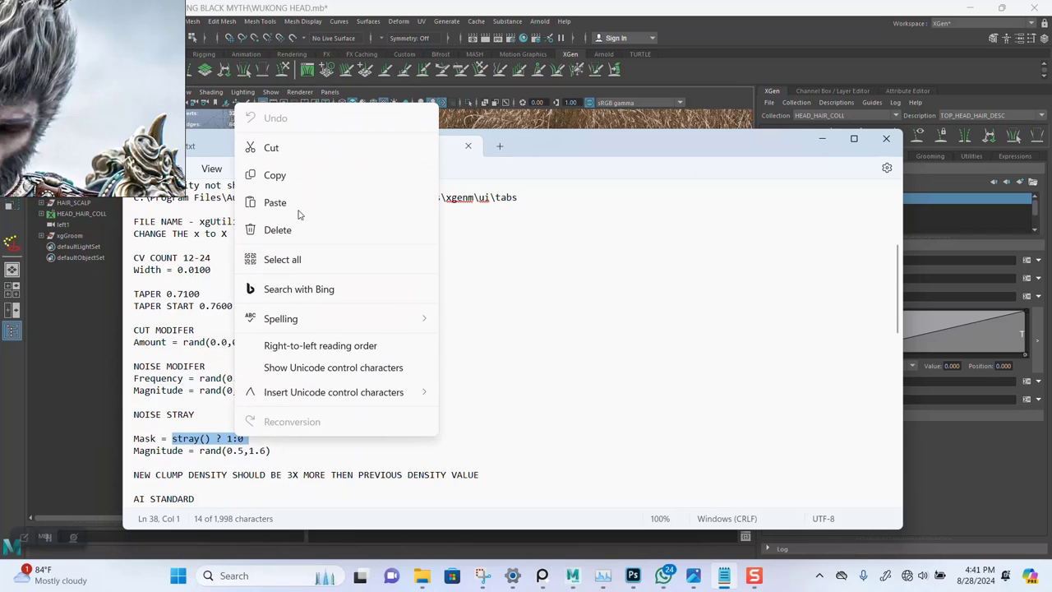
click(298, 175)
click(973, 488)
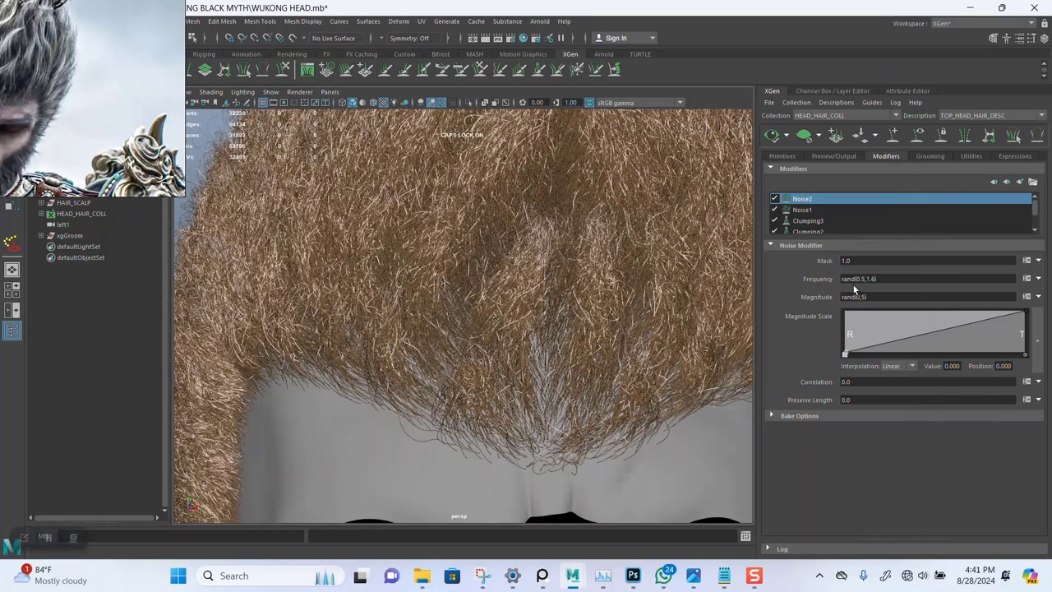
Step: Replace the Noise2 mask value with the copied expression stray() ? 1:0
drag(869, 260, 817, 260)
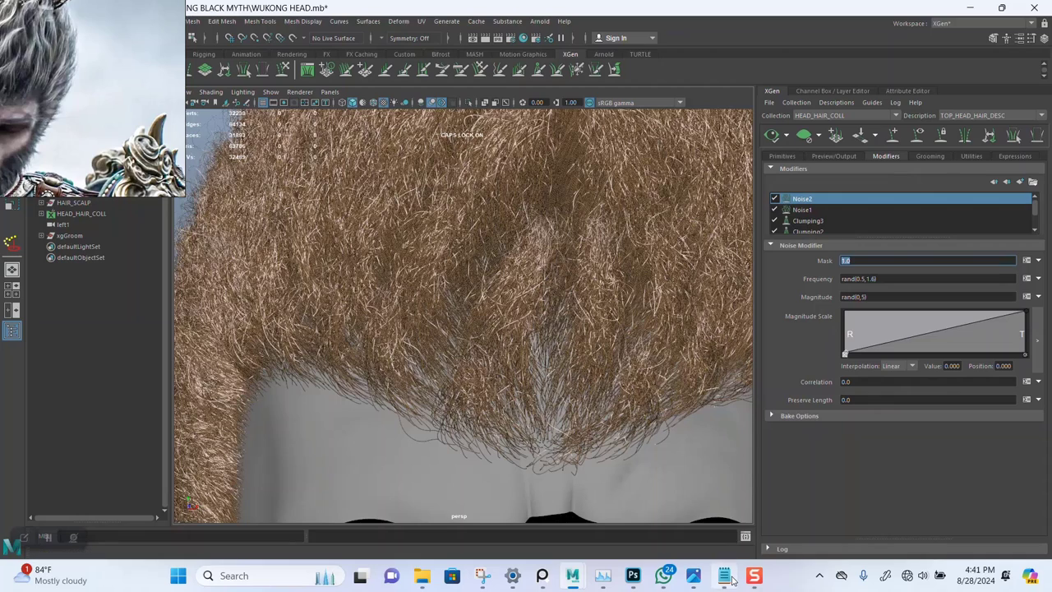
mouse_move(724, 578)
click(722, 526)
click(721, 534)
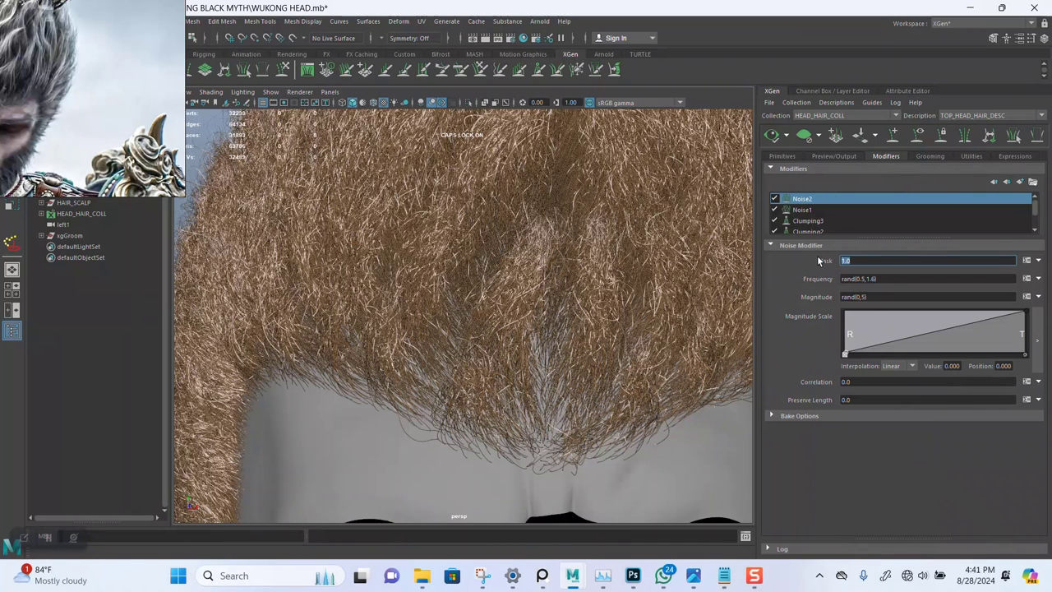
key(Return)
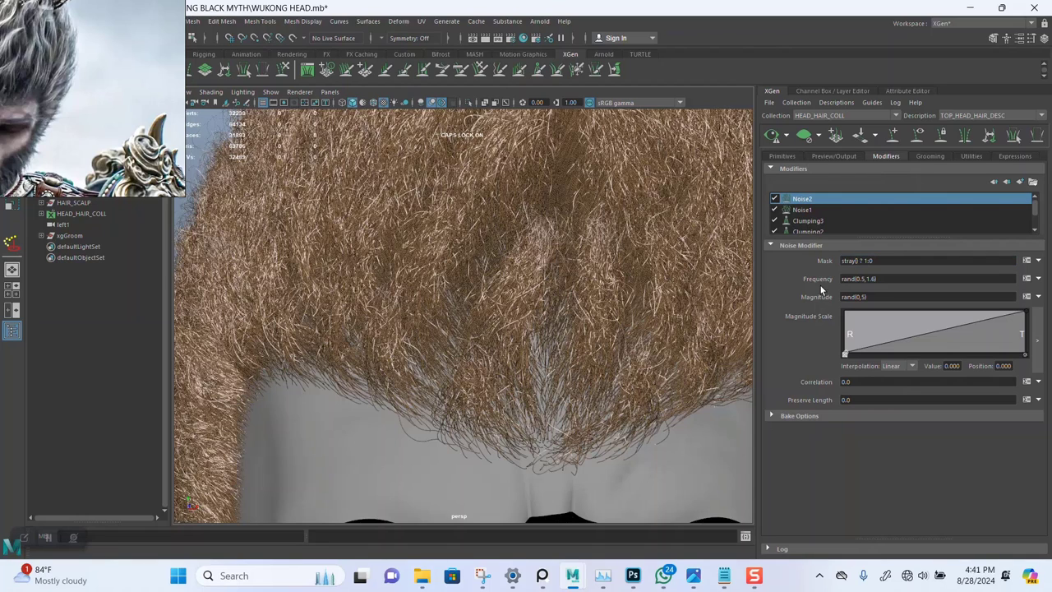
Step: Set the stray percentage of the top head hair description to 4
click(836, 102)
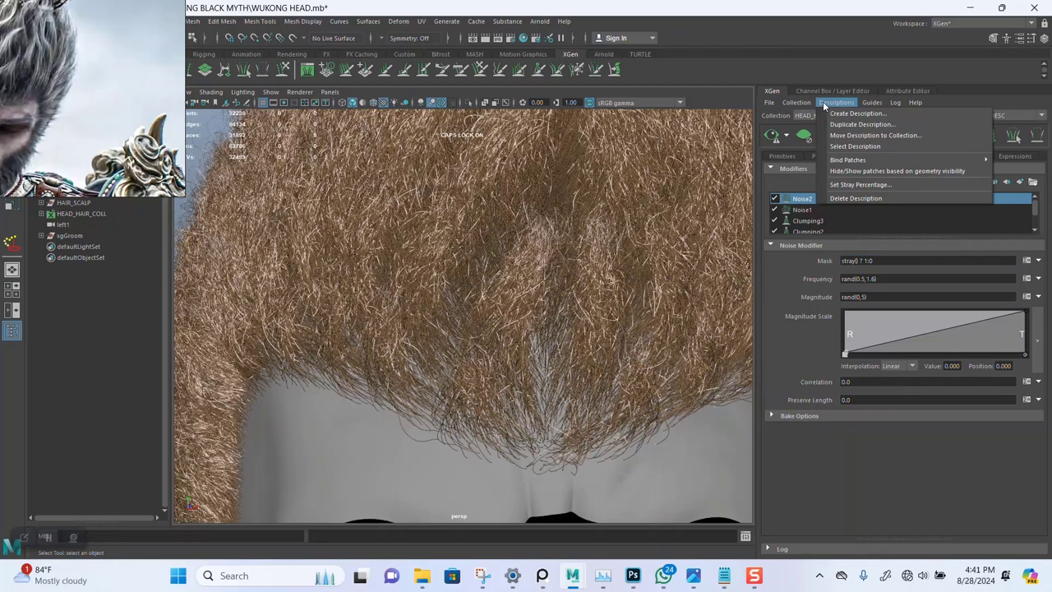
click(852, 184)
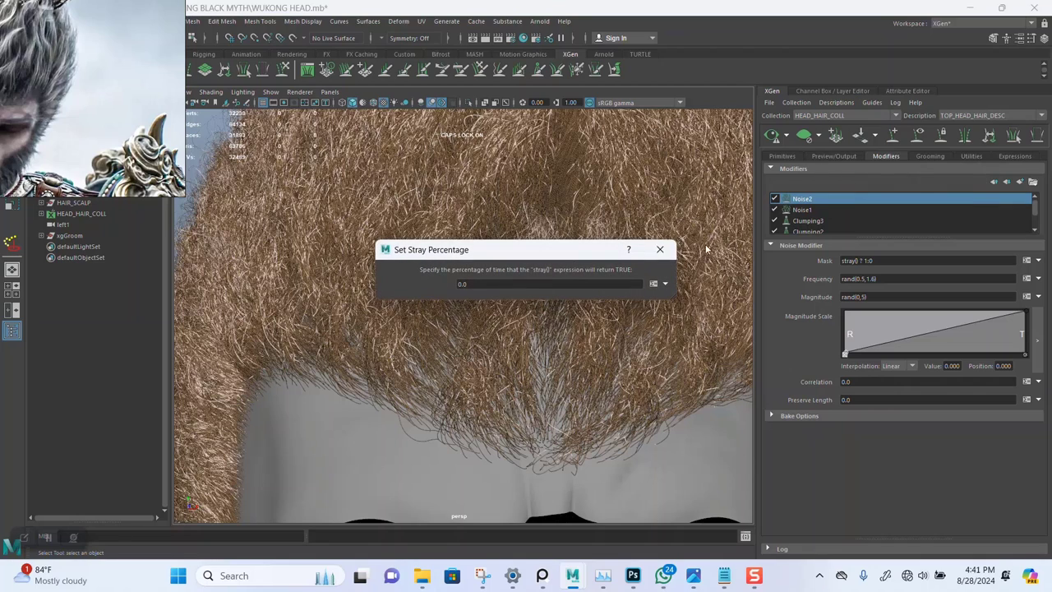
double_click(473, 283)
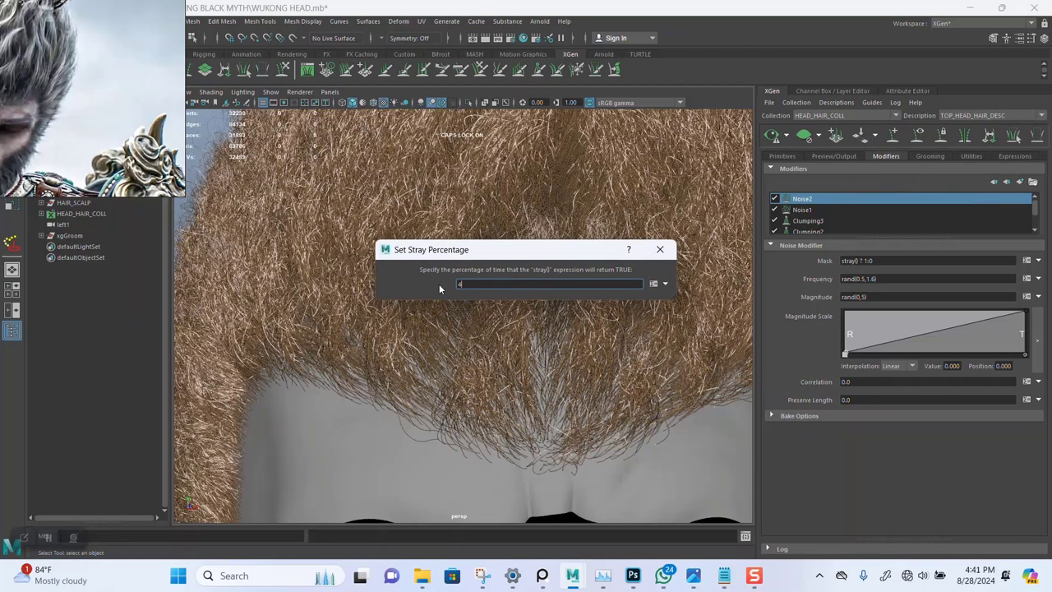
key(Return)
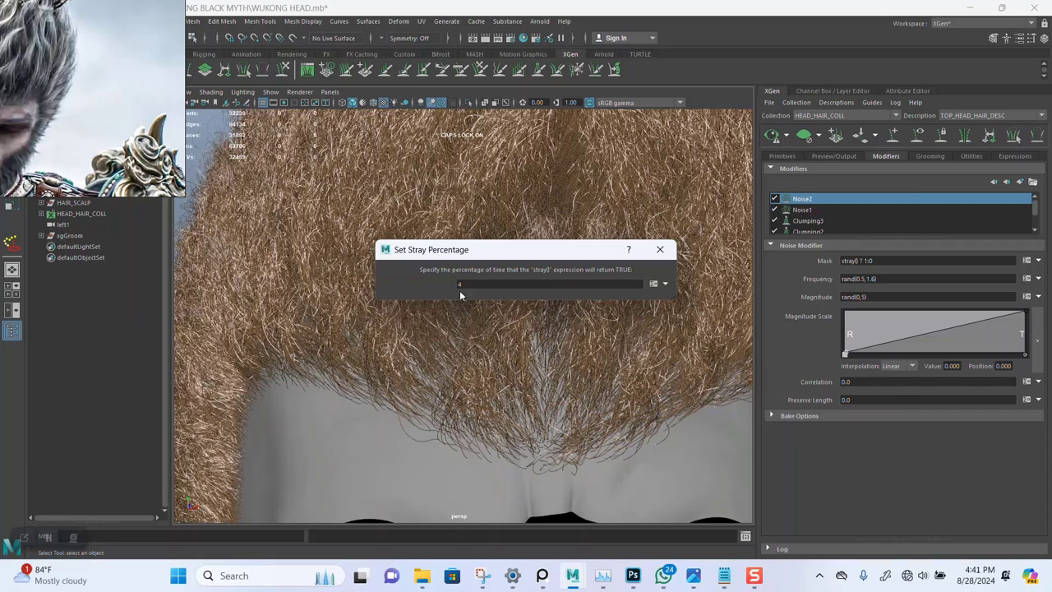
click(659, 250)
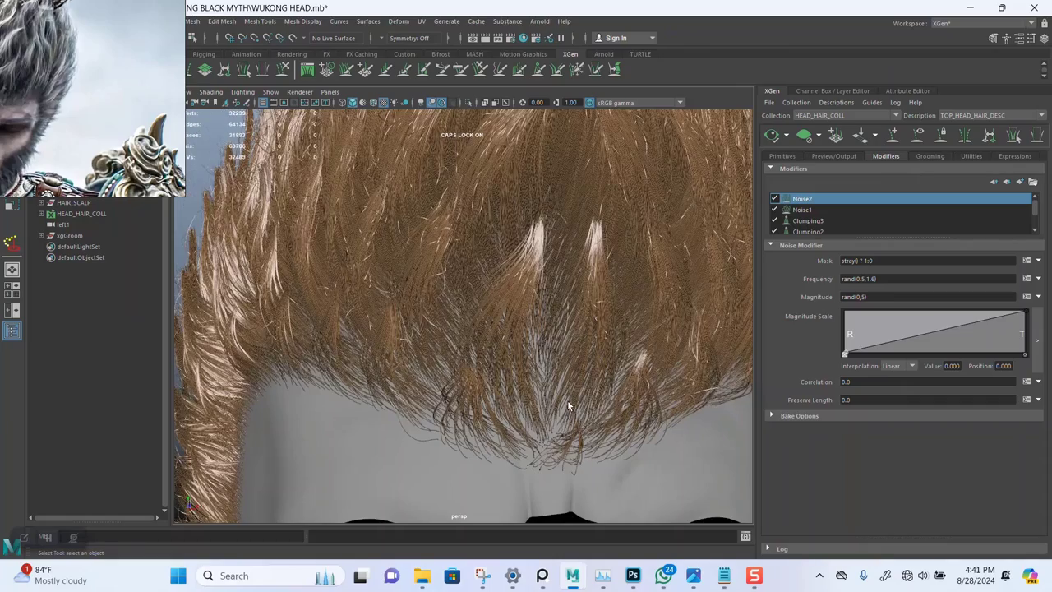
Step: Examine the stray hairs around the hairline and up close on the individual clumps
alt+right_drag(568, 406, 461, 333)
alt+drag(460, 334, 471, 299)
alt+right_drag(472, 299, 457, 349)
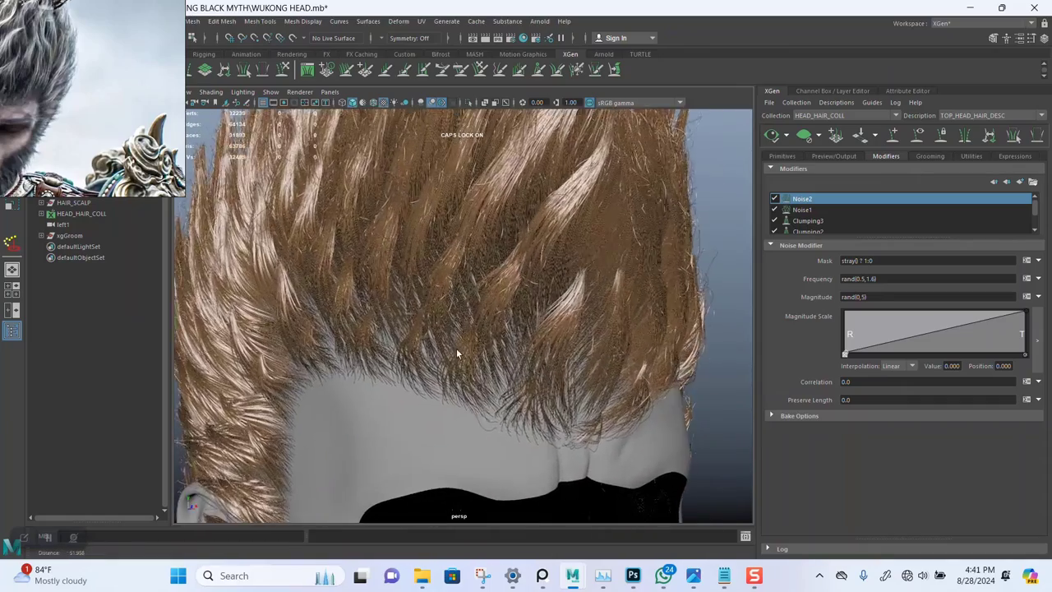
alt+drag(456, 350, 404, 299)
alt+right_drag(403, 299, 442, 305)
alt+middle_drag(441, 305, 451, 348)
mouse_move(473, 312)
alt+right_down()
mouse_move(523, 299)
mouse_move(471, 279)
mouse_move(469, 330)
mouse_move(477, 307)
mouse_move(467, 311)
mouse_move(481, 327)
alt+right_up()
alt+middle_drag(481, 327, 493, 331)
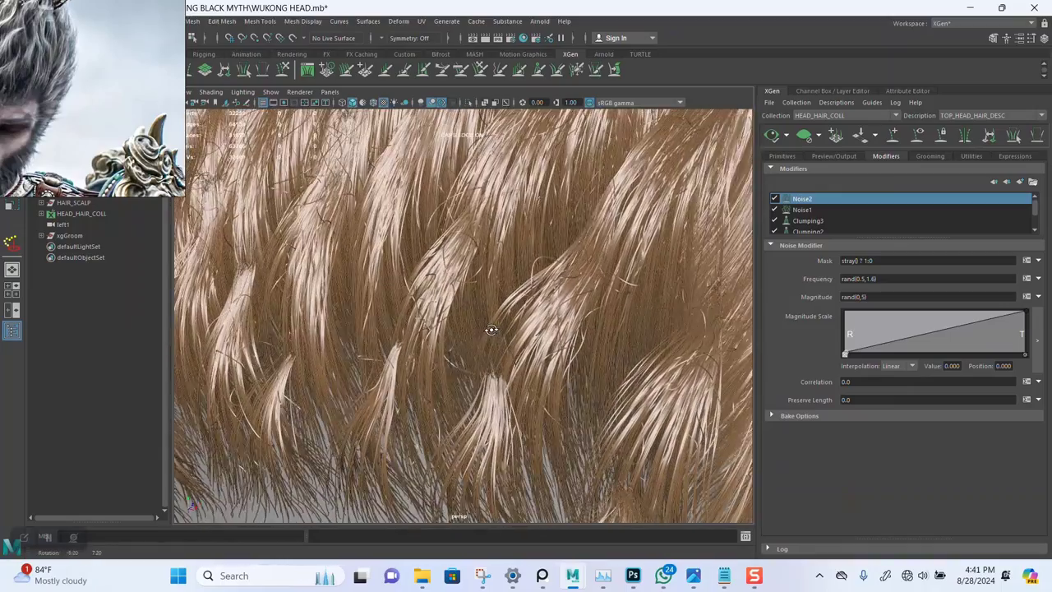
alt+drag(493, 331, 468, 329)
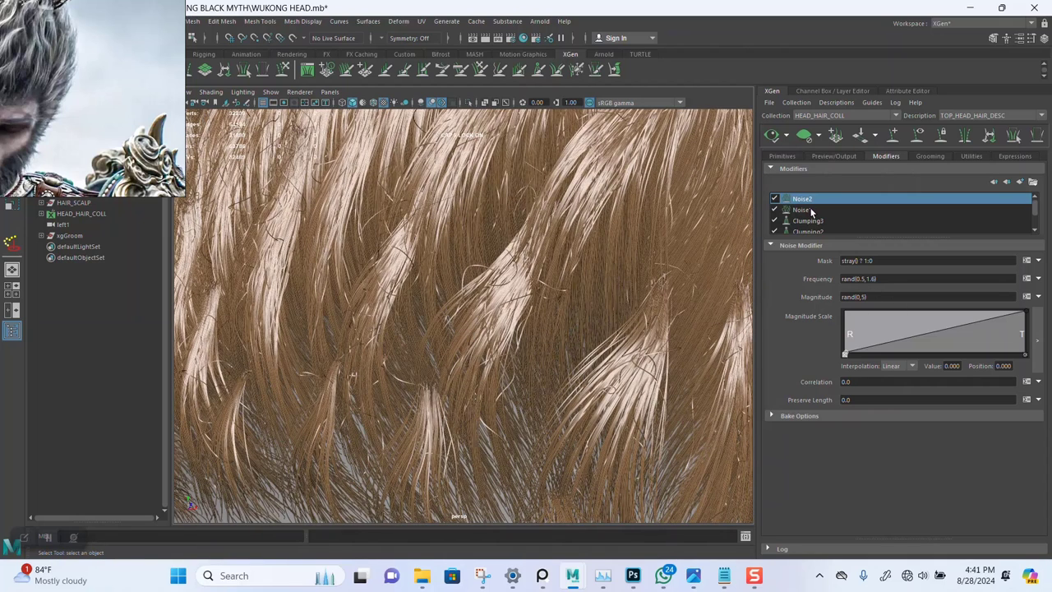
Step: Set the Noise2 magnitude expression to rand(0,1.7)
click(866, 297)
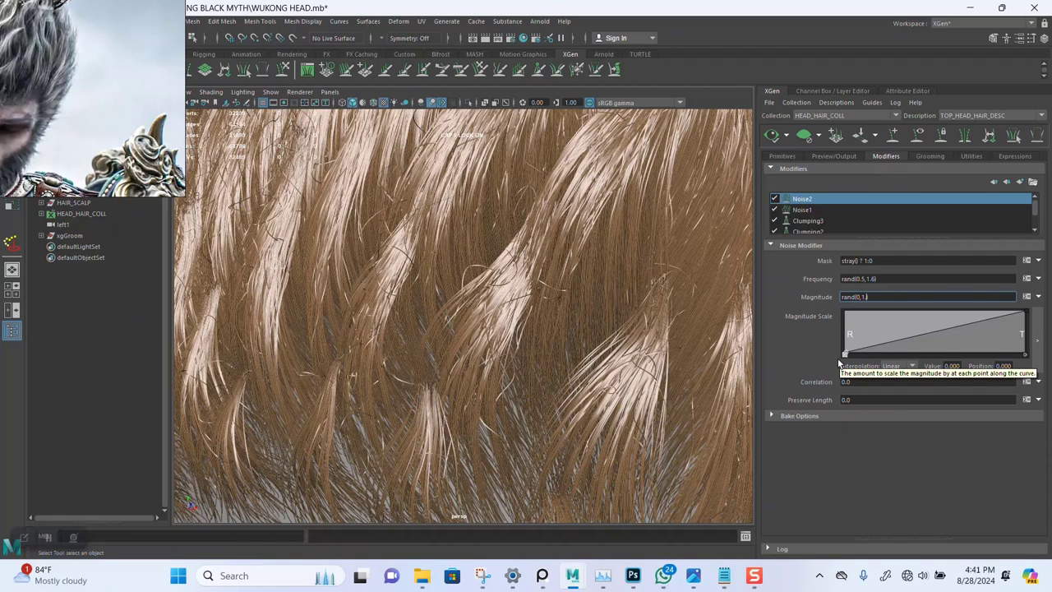
text(1.7)
key(Return)
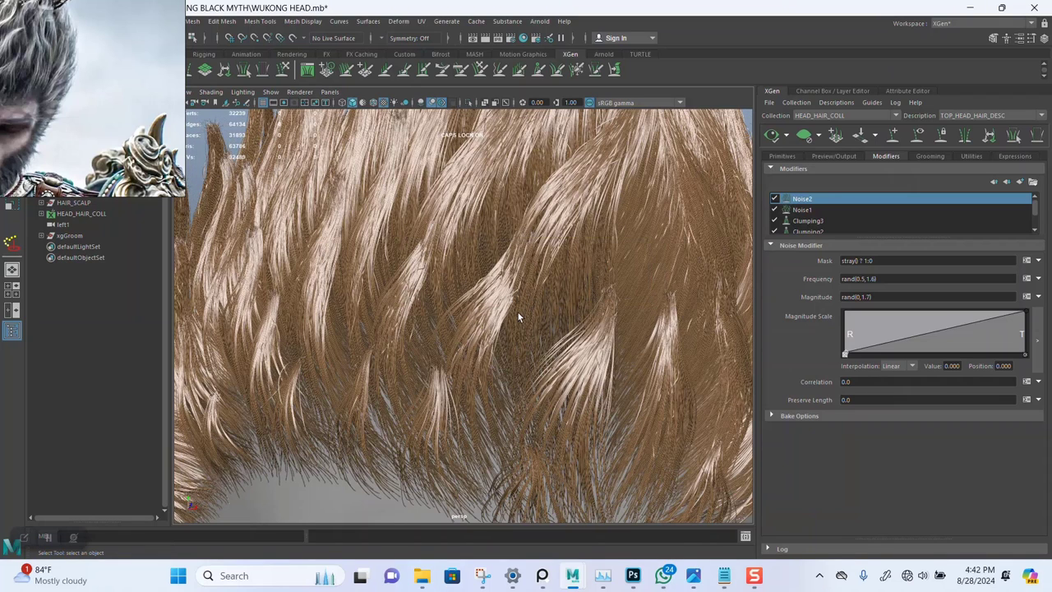
Step: Set the stray percentage of the top head hair description to 20
alt+drag(517, 364, 415, 271)
click(836, 101)
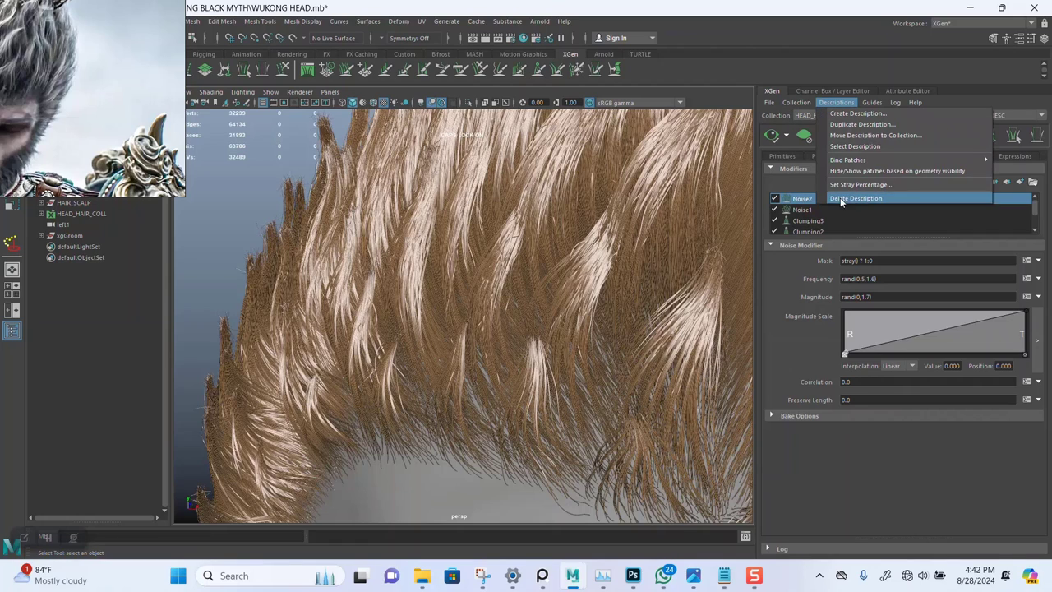
click(846, 186)
click(475, 283)
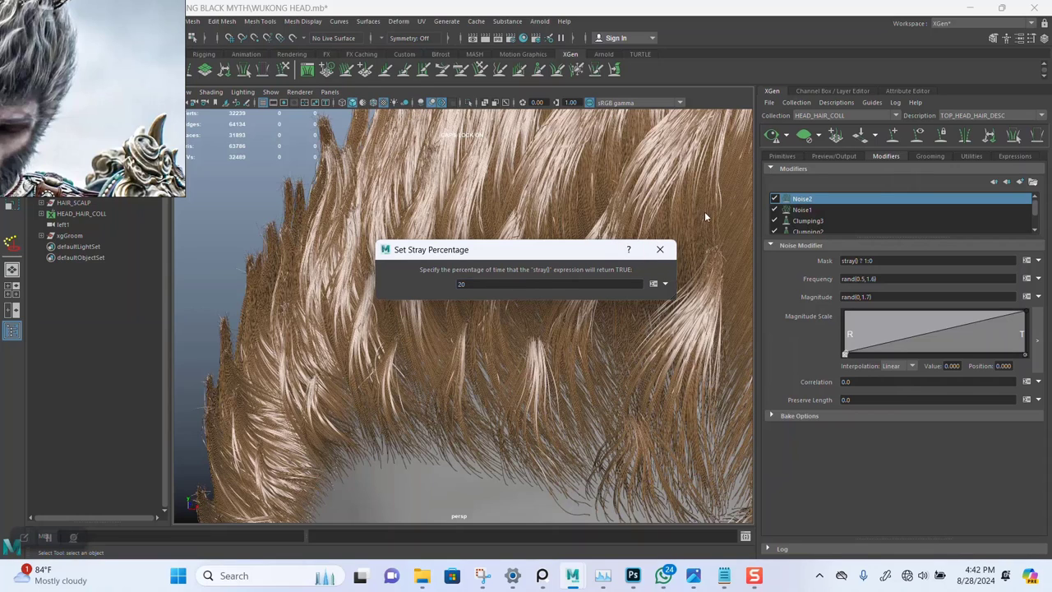
click(660, 249)
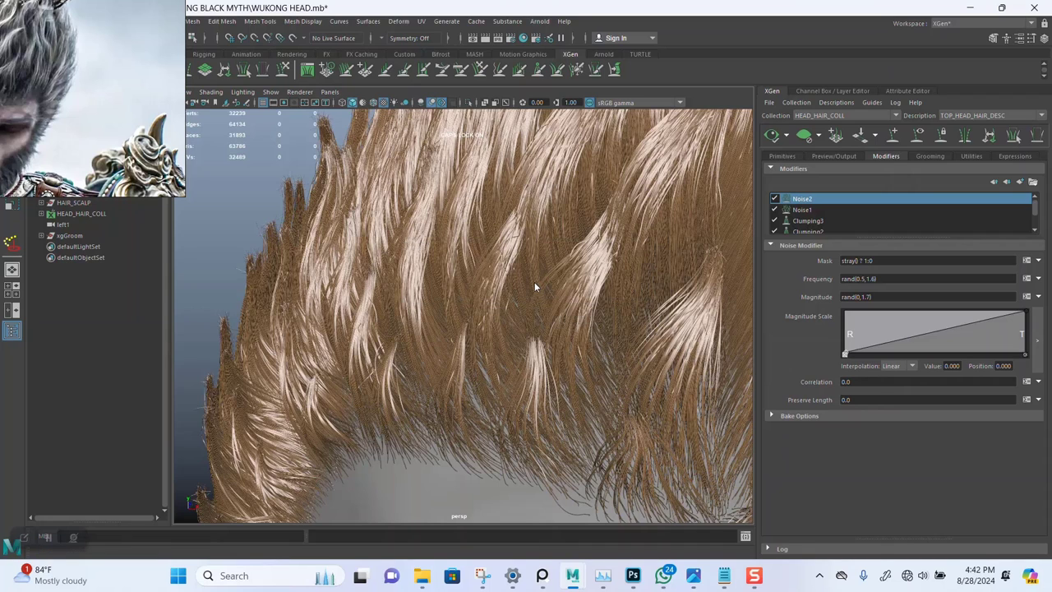
Step: Examine the stray hairs up close and across the whole head from several angles
alt+right_drag(534, 280, 378, 288)
alt+drag(538, 367, 501, 367)
alt+right_drag(501, 366, 452, 306)
alt+drag(468, 316, 552, 329)
alt+right_drag(497, 386, 502, 388)
alt+drag(503, 387, 483, 337)
mouse_move(483, 337)
alt+right_down()
mouse_move(444, 324)
mouse_move(482, 327)
alt+right_up()
alt+drag(482, 326, 482, 370)
alt+right_drag(467, 298, 449, 246)
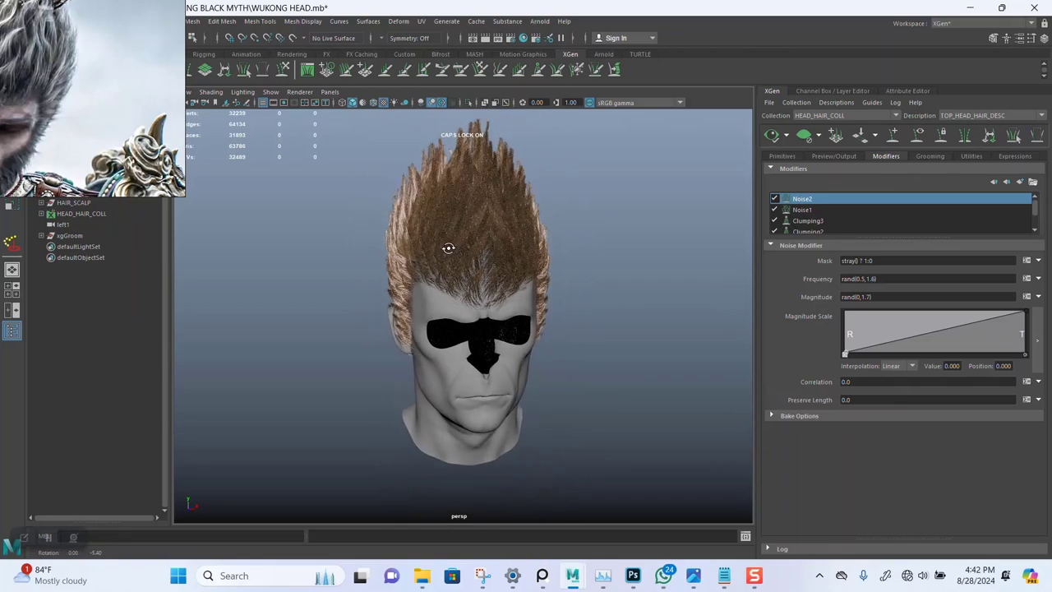
alt+drag(460, 324, 468, 288)
alt+right_drag(468, 288, 458, 305)
mouse_move(458, 305)
alt+mouse_down()
mouse_move(507, 321)
mouse_move(526, 291)
mouse_move(431, 275)
mouse_move(452, 237)
mouse_move(446, 316)
alt+mouse_up()
scroll(446, 317, up, 3)
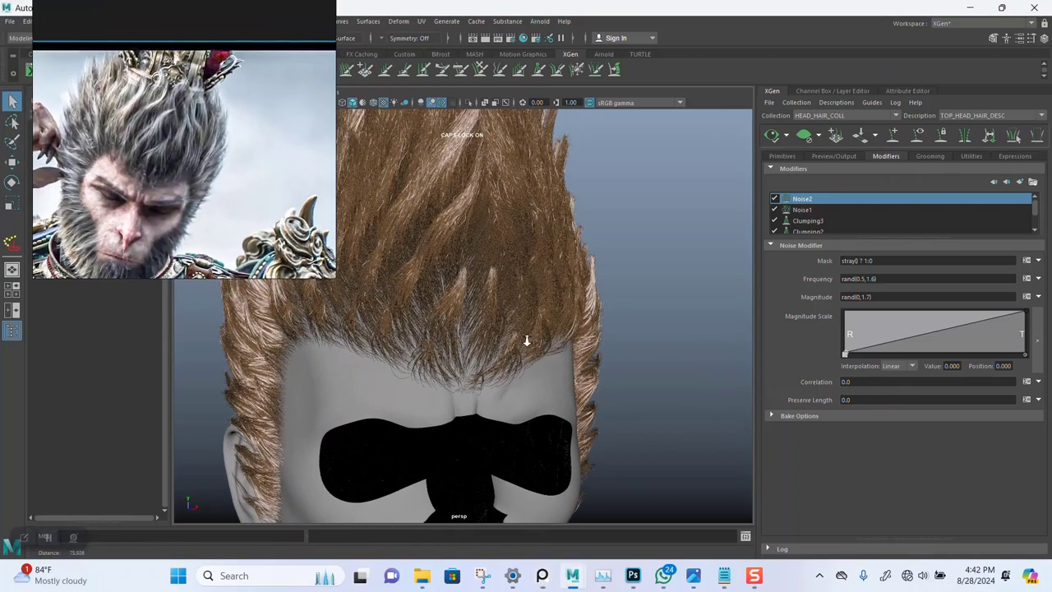
Step: Compare the clumps and stray hairs at the front and side of the head with the reference image
alt+right_drag(527, 340, 543, 340)
right_drag(271, 206, 189, 201)
alt+middle_drag(540, 319, 585, 331)
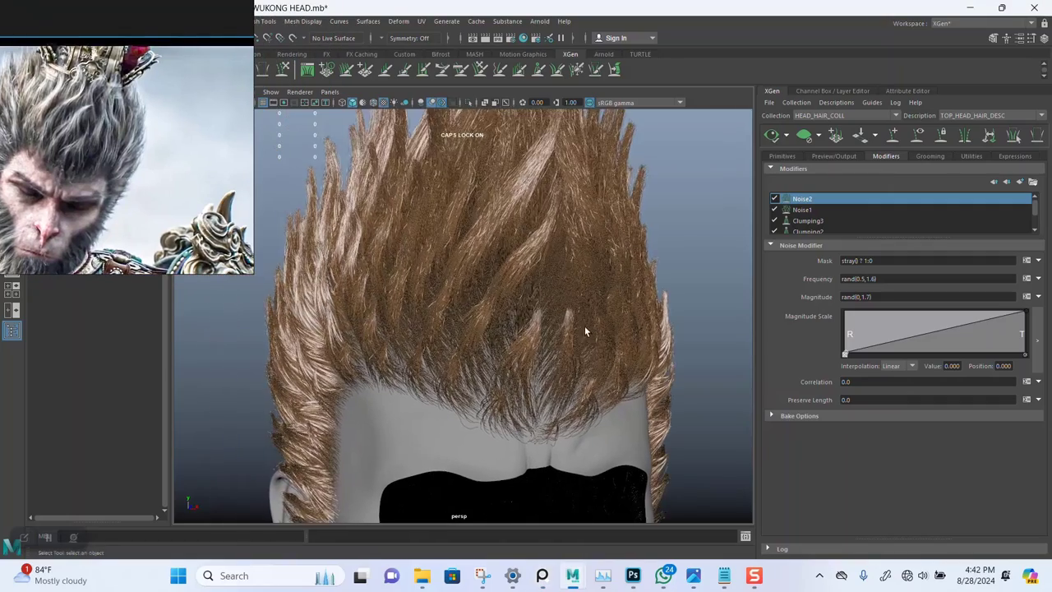
alt+drag(586, 331, 559, 338)
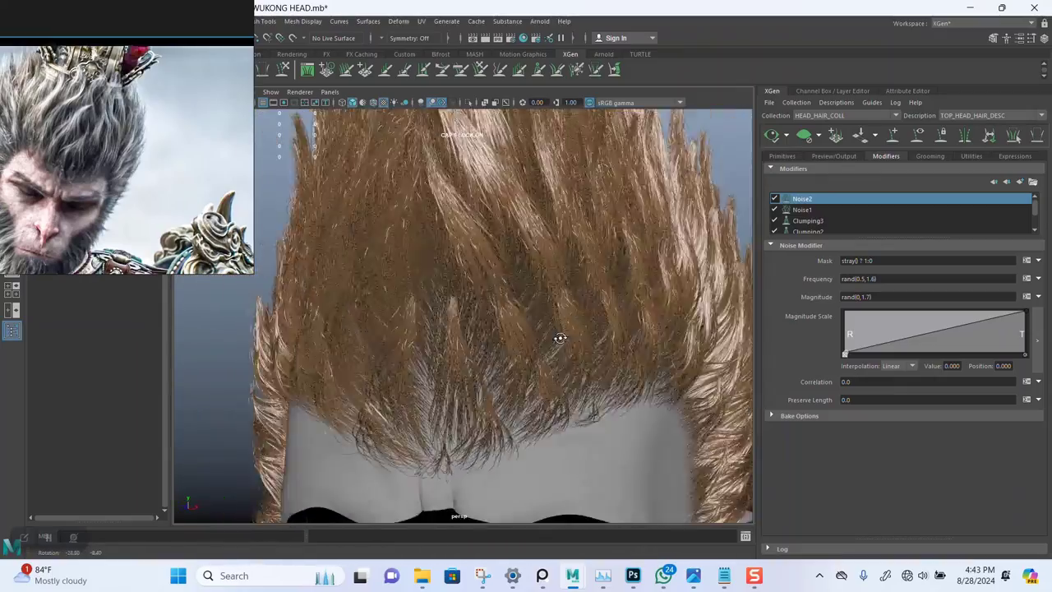
alt+right_drag(560, 338, 538, 329)
alt+drag(520, 339, 547, 349)
alt+right_drag(547, 349, 562, 363)
alt+drag(562, 363, 469, 331)
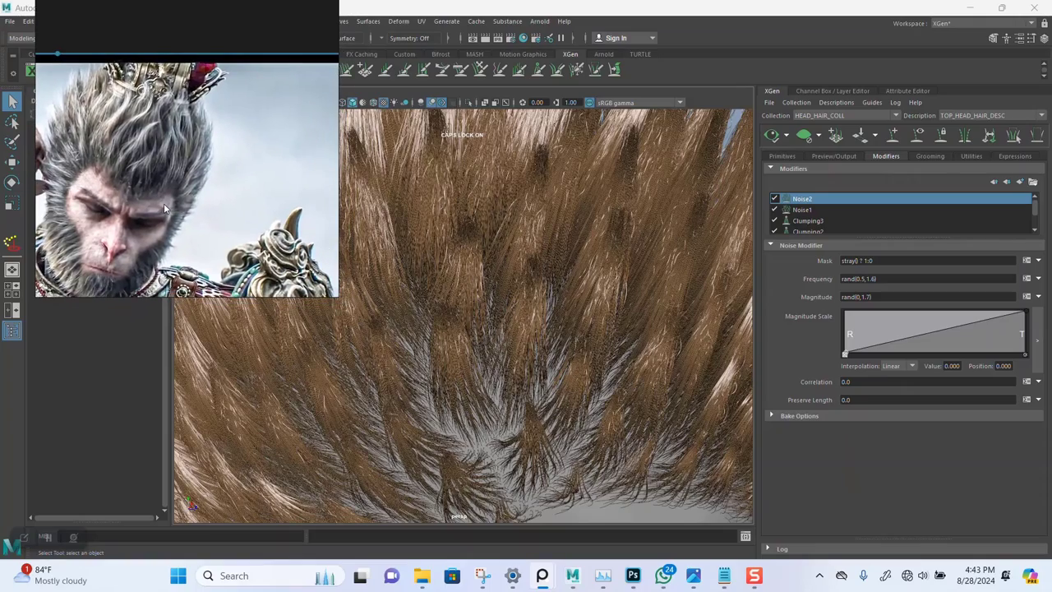
alt+right_drag(569, 375, 502, 291)
alt+drag(502, 291, 476, 282)
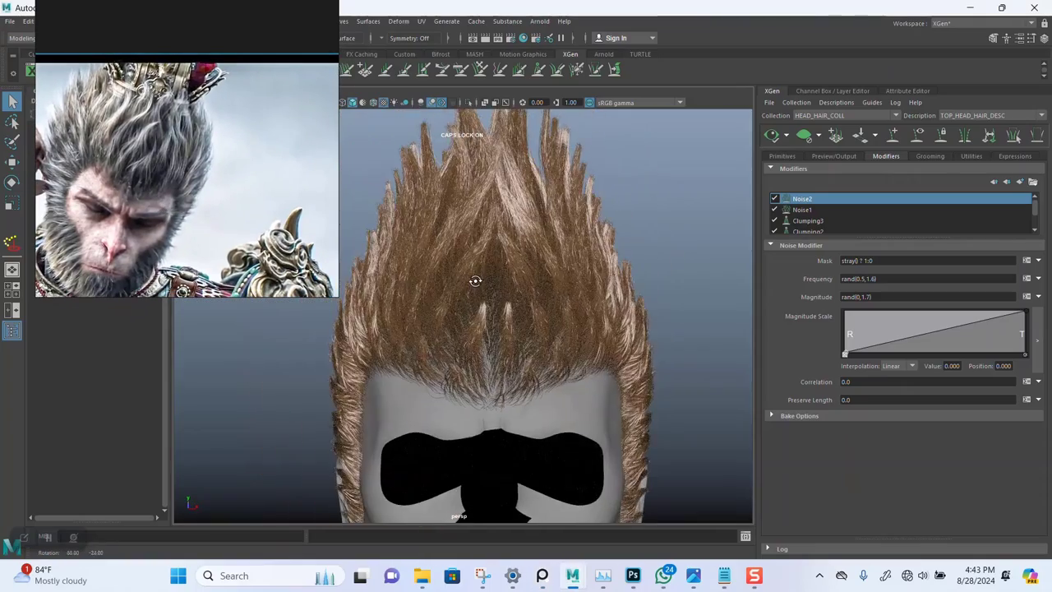
alt+right_drag(477, 282, 498, 312)
alt+drag(498, 312, 527, 324)
alt+right_drag(526, 325, 534, 331)
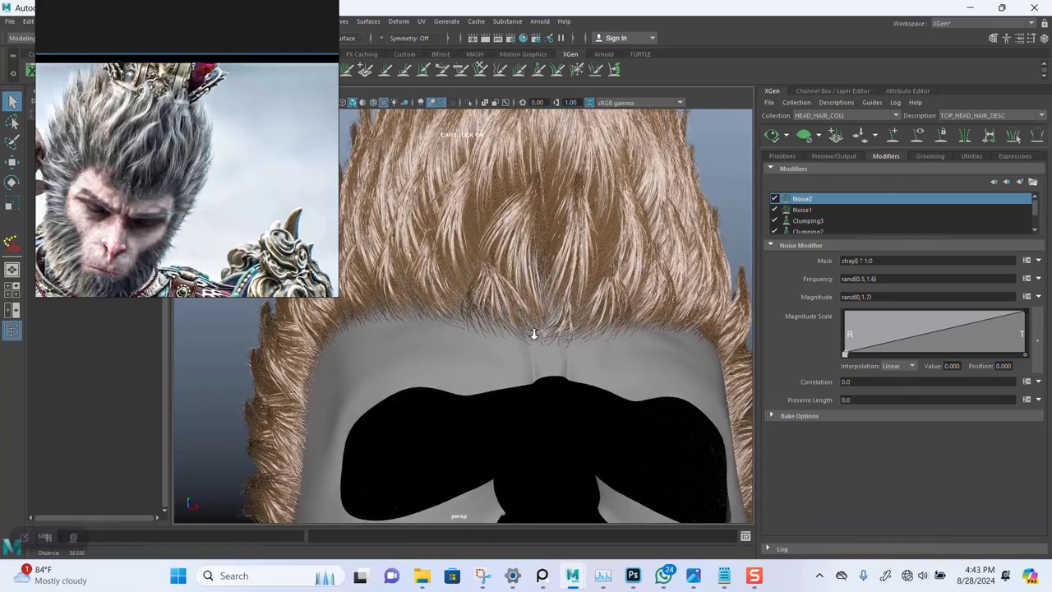
alt+middle_drag(534, 331, 498, 358)
alt+right_drag(510, 305, 500, 298)
alt+drag(501, 299, 550, 312)
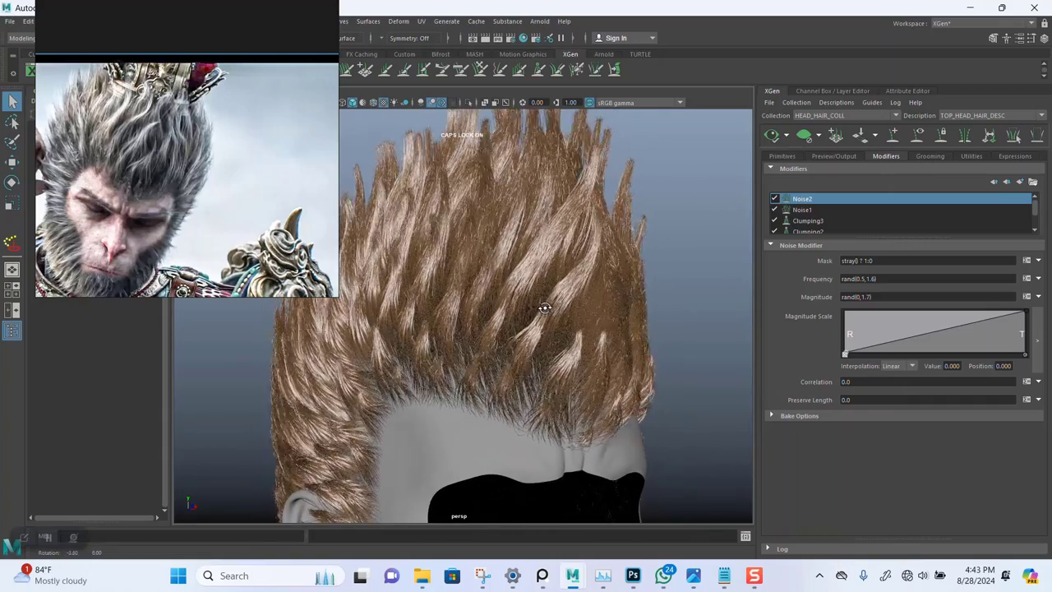
alt+right_drag(550, 312, 618, 283)
Step: Set the point mask in Clumping1's clumping map setup to 0.6, save the maps and update the hair preview
scroll(809, 236, down, 2)
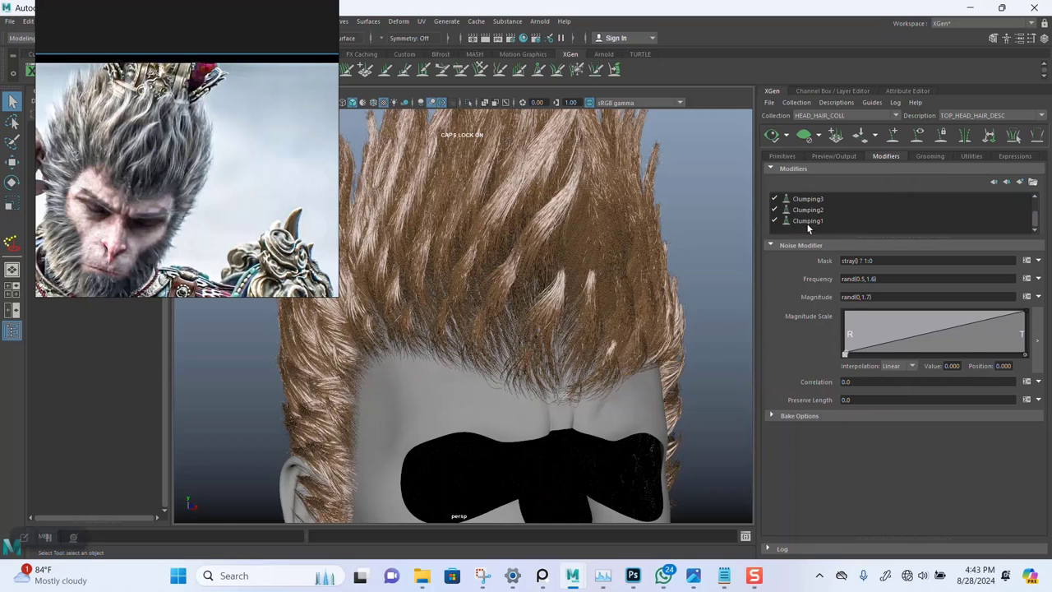
click(809, 220)
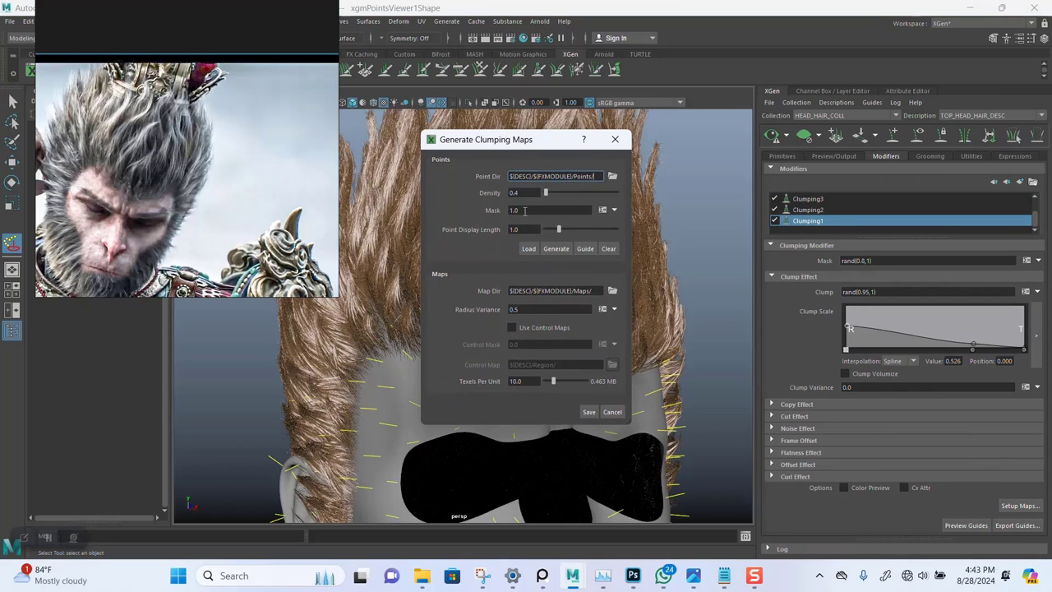
click(510, 208)
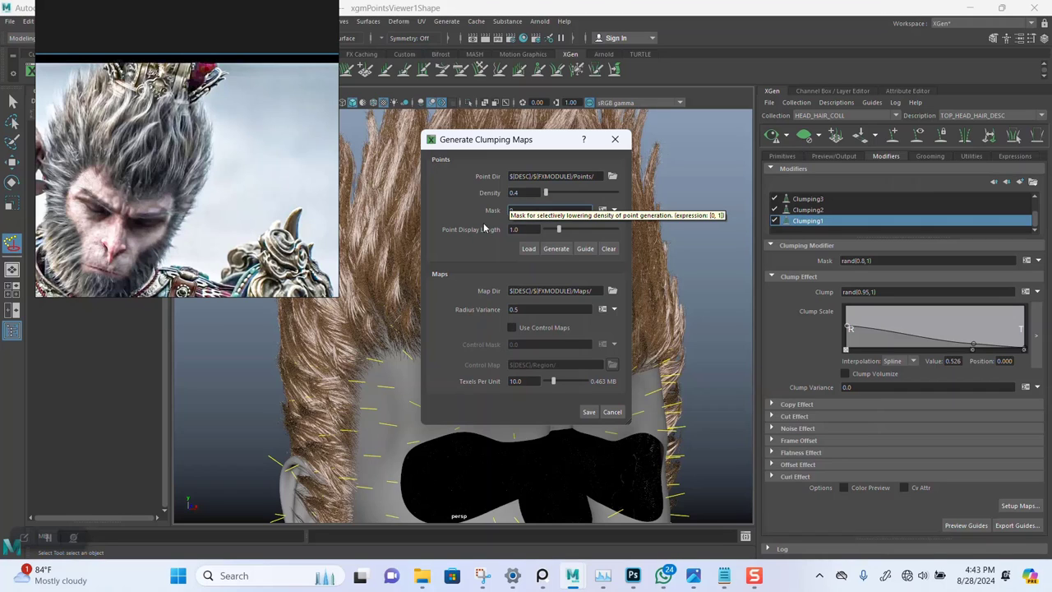
text(0.6)
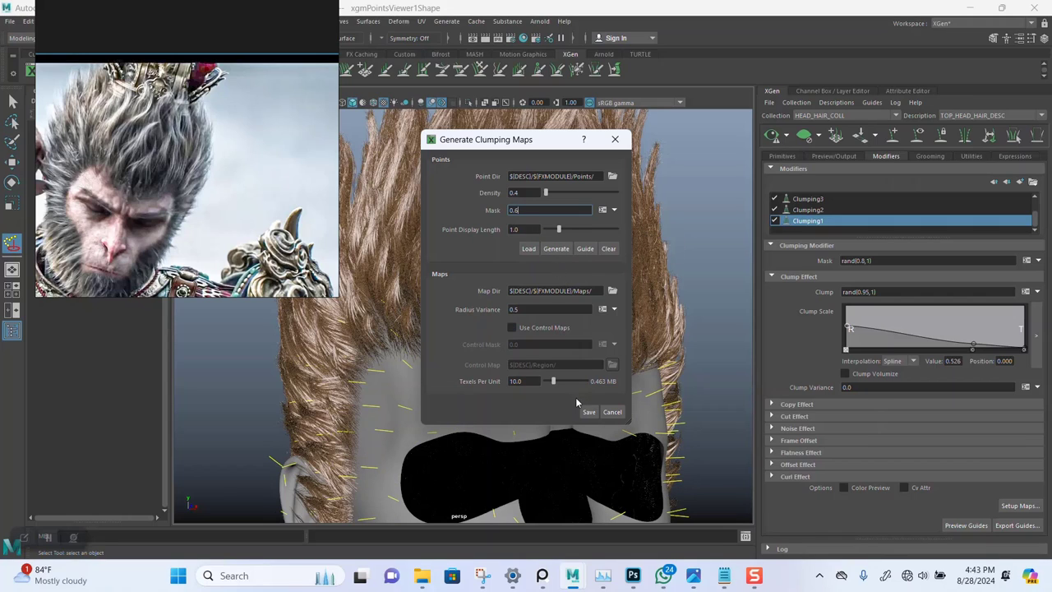
key(Return)
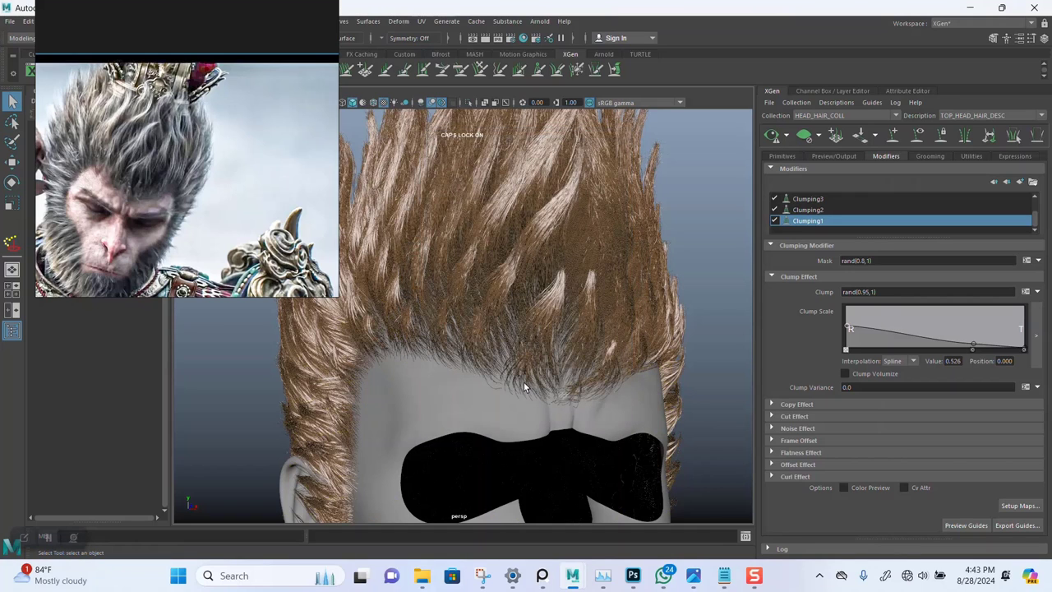
alt+right_drag(551, 357, 436, 271)
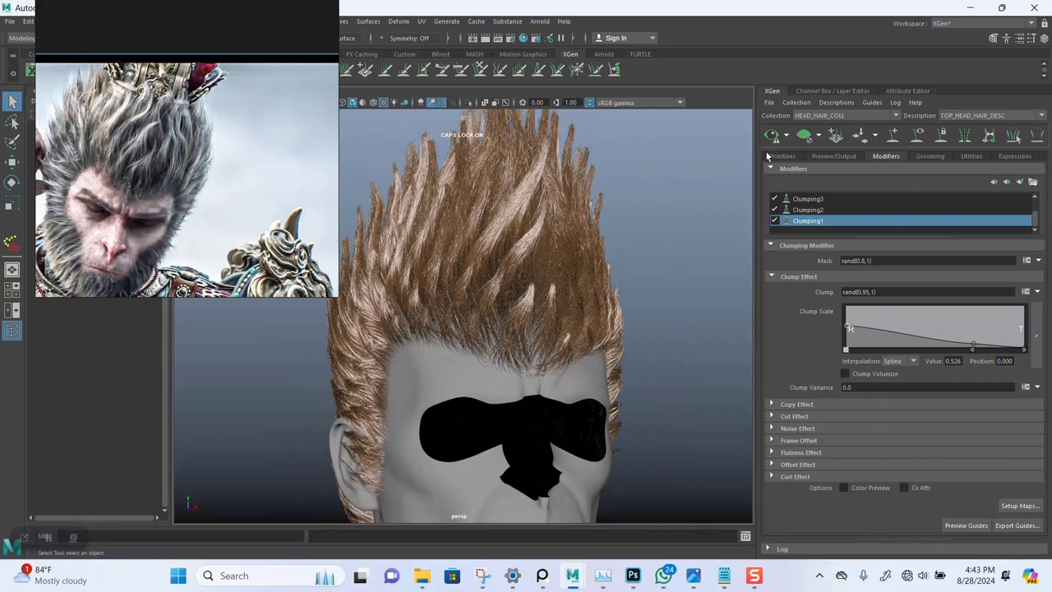
click(771, 136)
Step: Compare the clumps across the front and top of the head with the repositioned reference image
alt+drag(658, 269, 512, 336)
scroll(488, 306, down, 4)
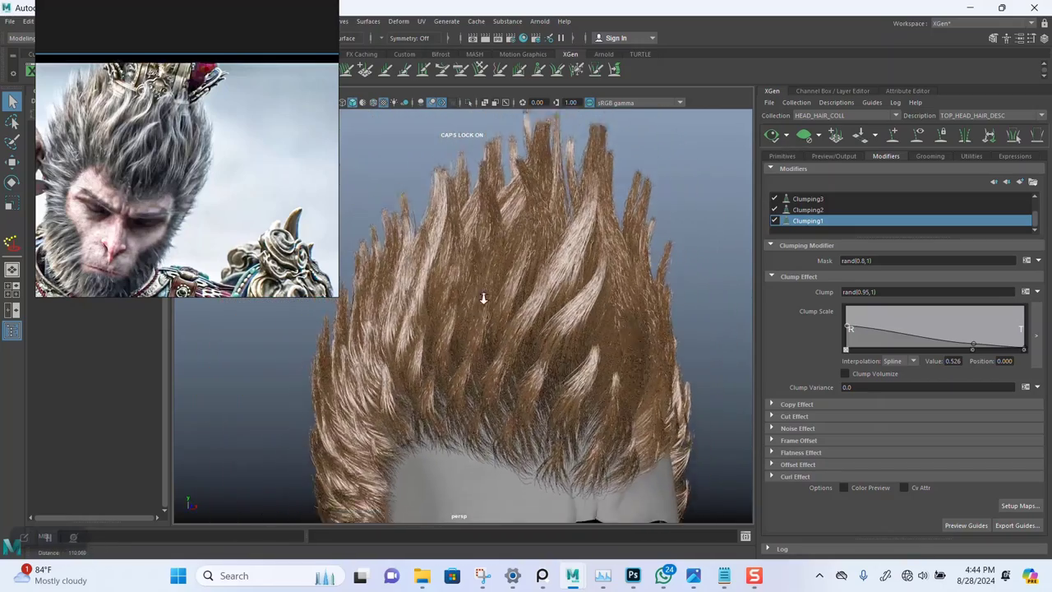
right_drag(229, 159, 182, 135)
alt+middle_drag(540, 345, 535, 306)
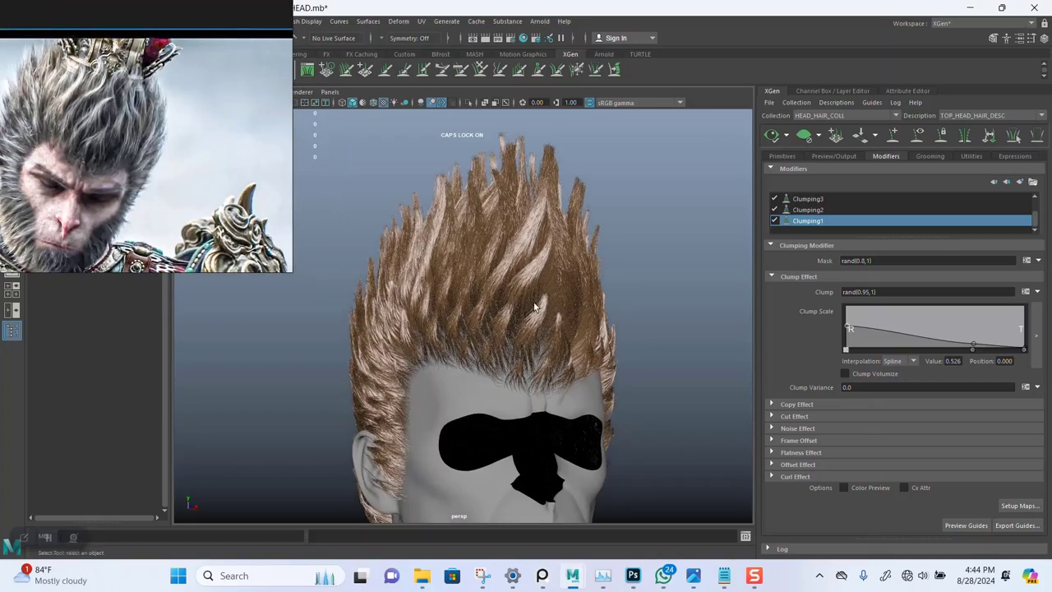
mouse_move(535, 306)
alt+mouse_down()
mouse_move(530, 337)
mouse_move(546, 294)
mouse_move(533, 303)
alt+mouse_up()
scroll(542, 311, up, 3)
alt+right_drag(534, 303, 554, 328)
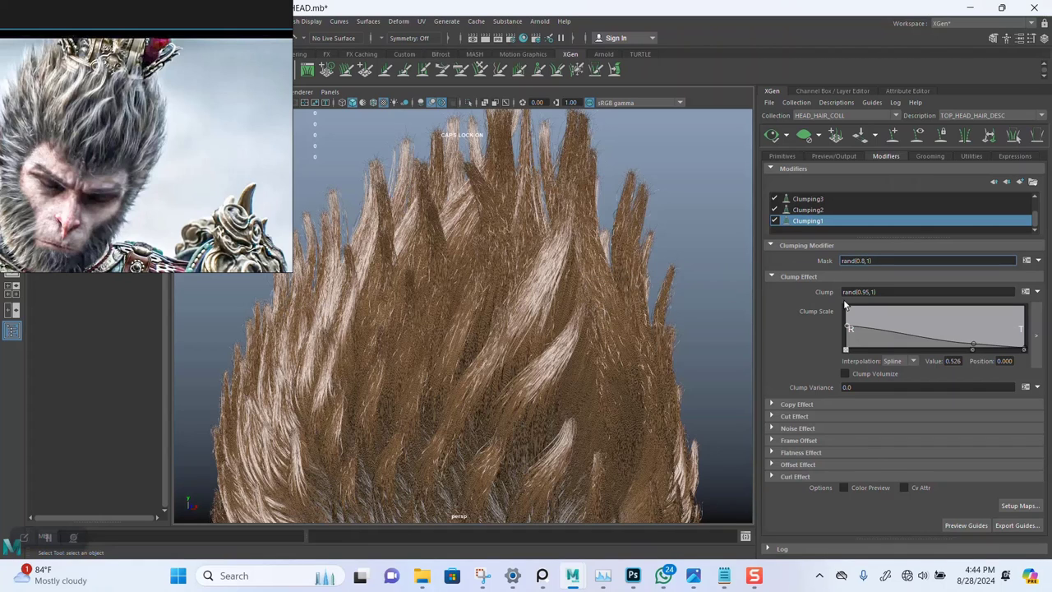
Step: Set the Clumping1 mask expression to rand(0.98,1) and update the hair preview
key(BackSpace)
text(98)
key(Return)
click(774, 136)
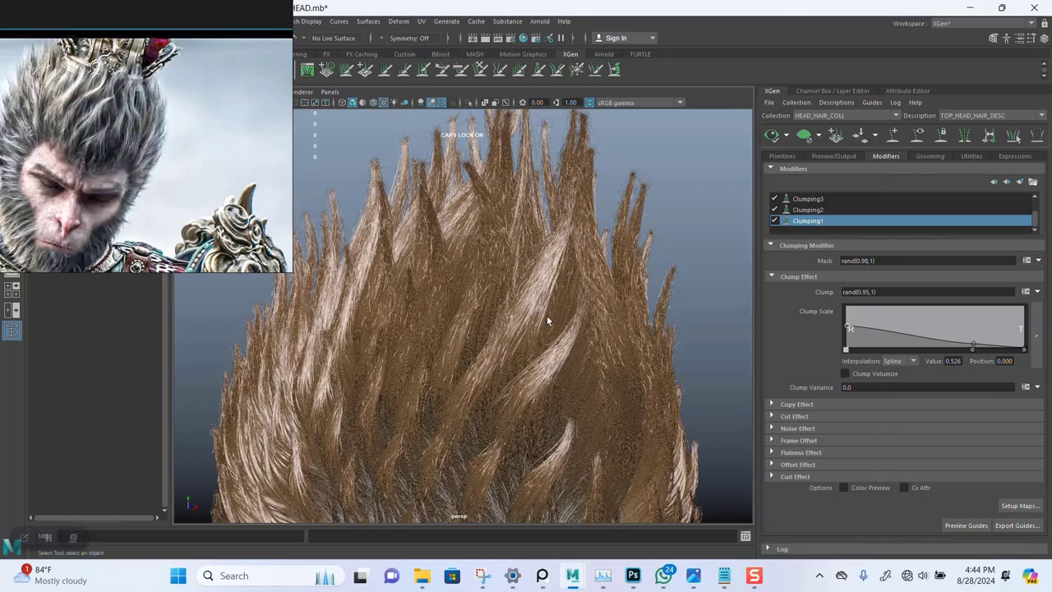
Step: Examine the Clumping1 clumps from the hairline up to the hair tips from several angles
alt+right_drag(545, 352, 493, 300)
alt+middle_drag(523, 388, 523, 285)
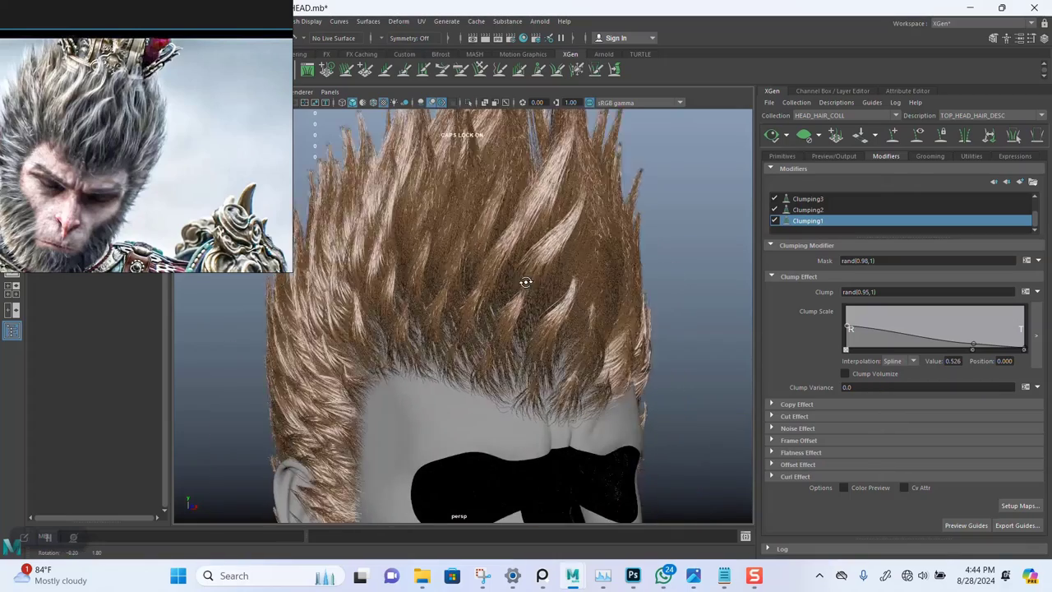
alt+drag(524, 285, 462, 298)
alt+middle_drag(463, 299, 491, 329)
alt+right_drag(491, 329, 512, 387)
alt+drag(512, 387, 512, 266)
alt+right_drag(512, 266, 542, 265)
Step: Disable Noise2 and toggle Noise1 off and back on while checking the clump tips in the preview
scroll(795, 206, up, 2)
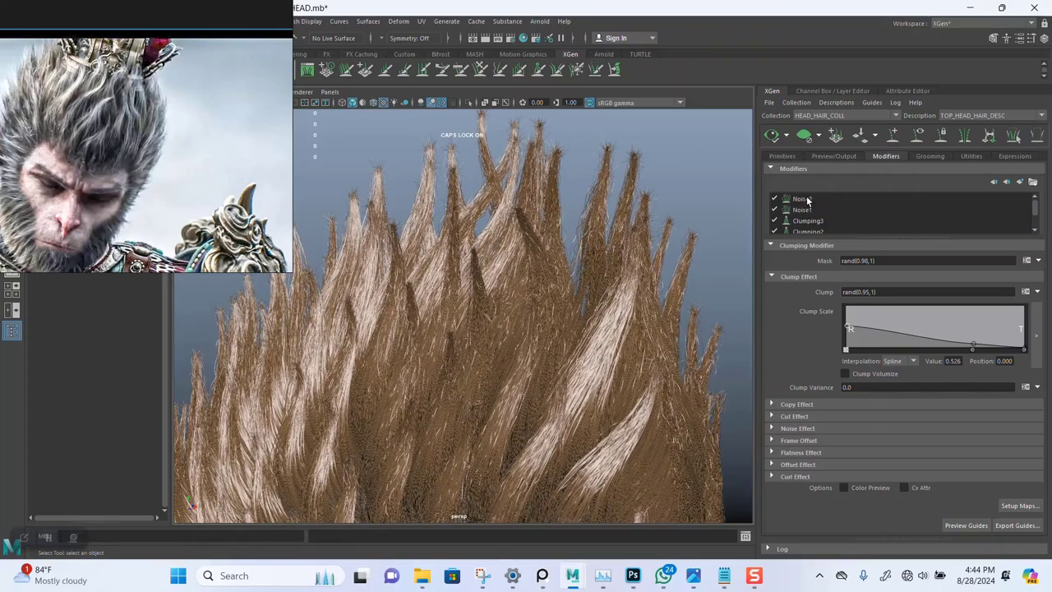
click(802, 199)
click(775, 199)
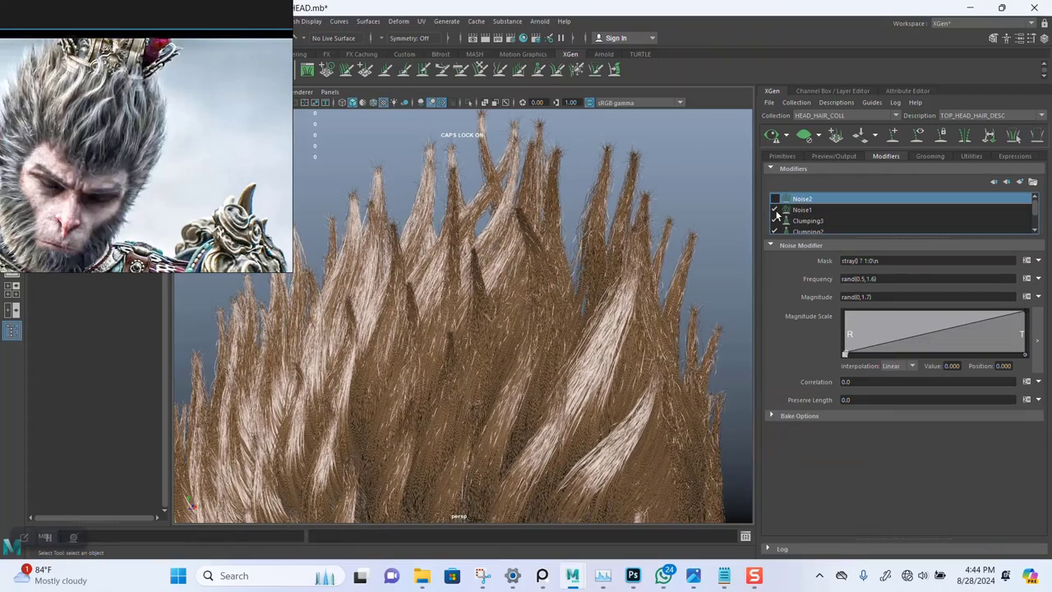
click(771, 134)
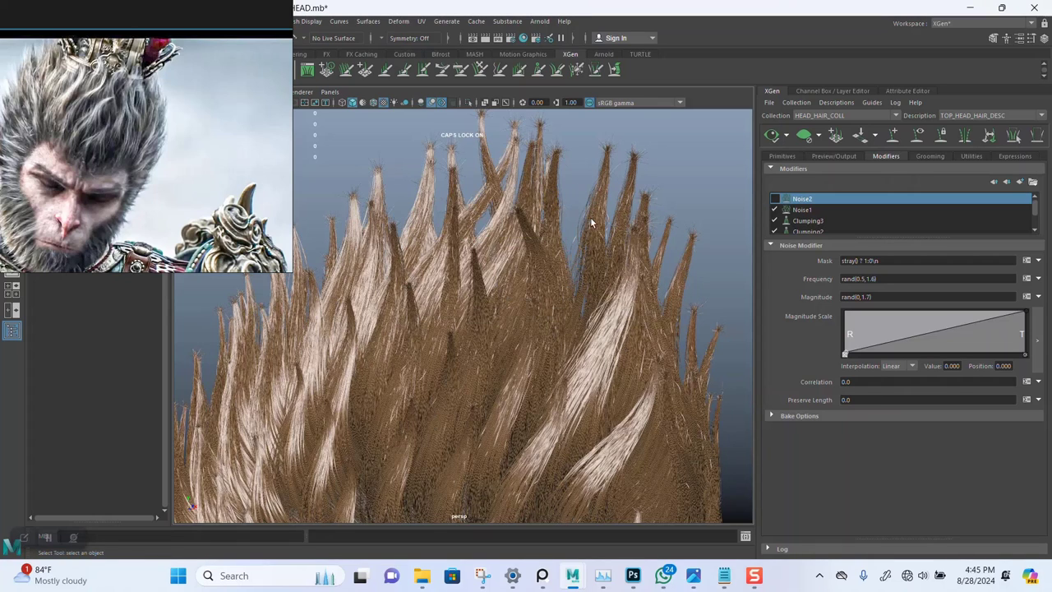
alt+drag(676, 244, 514, 188)
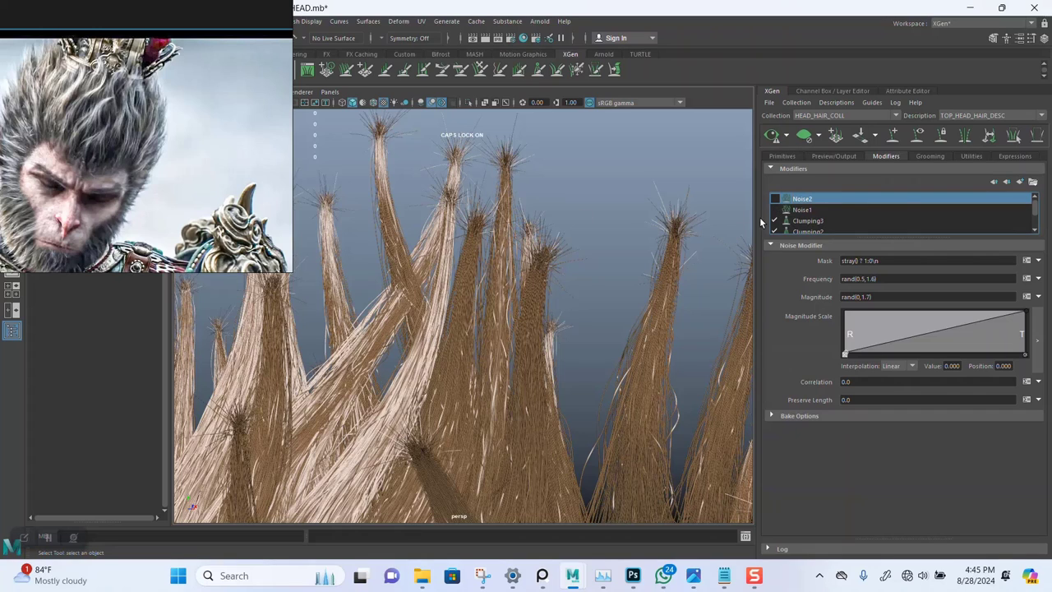
click(786, 136)
click(789, 154)
click(774, 210)
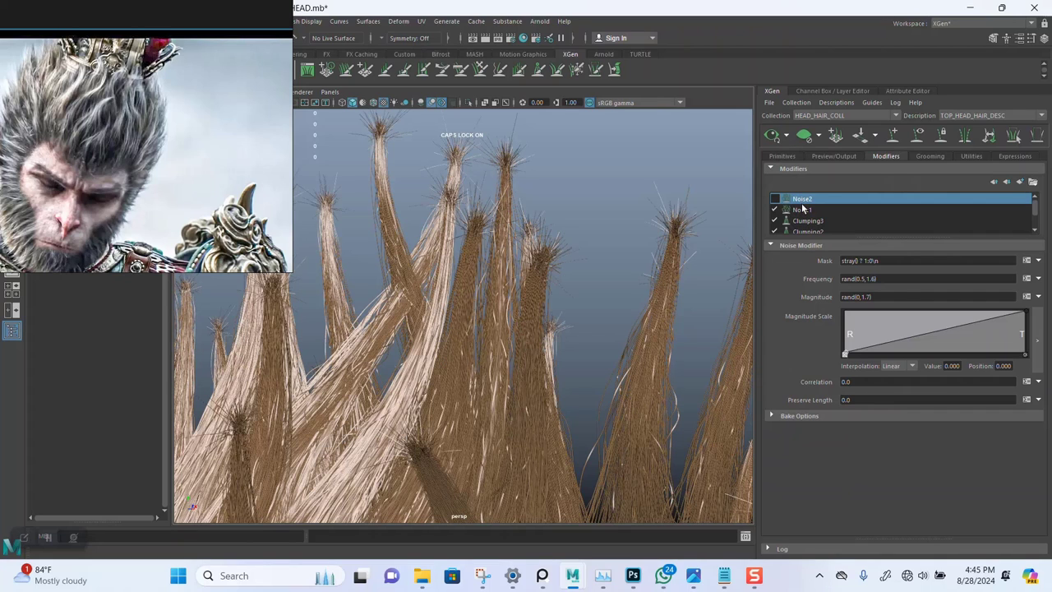
Step: Lower the point near the tip of Noise1's magnitude scale curve to 0.145, and remove that point
click(803, 211)
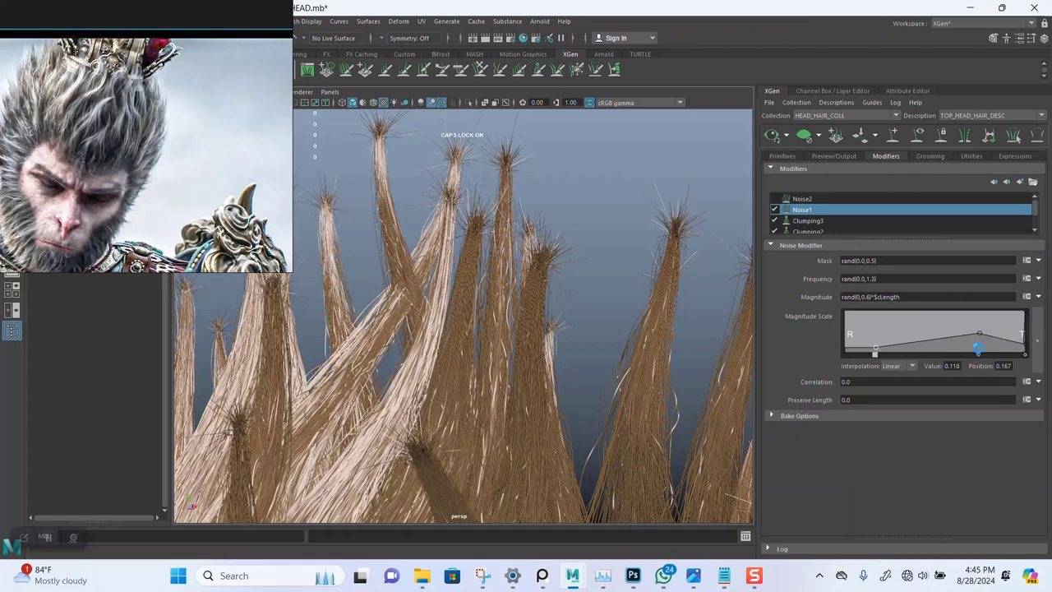
drag(980, 333, 980, 345)
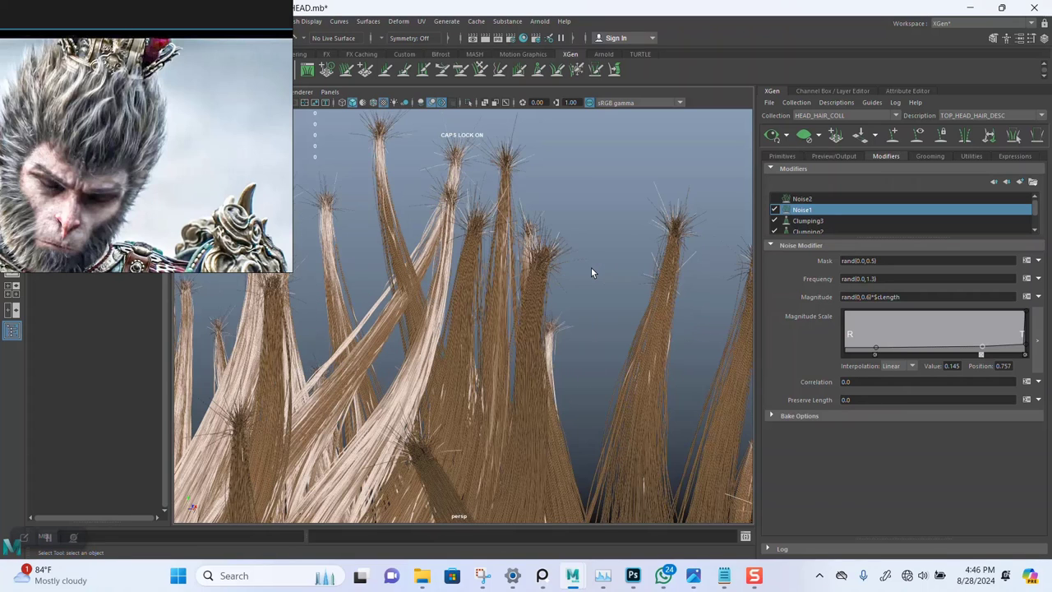
click(980, 354)
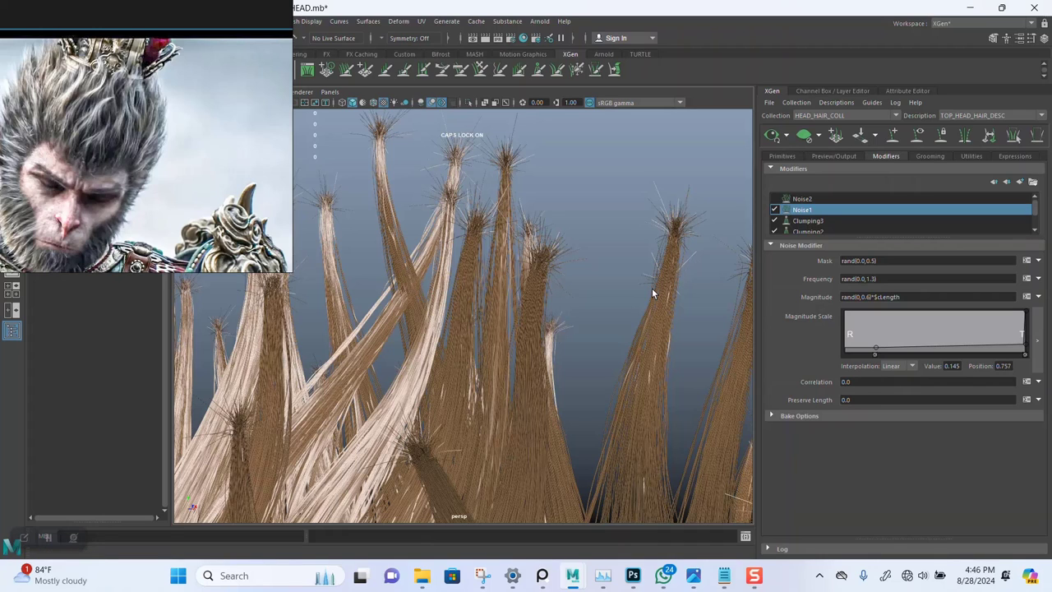
Step: Lower the tip end of Noise1's magnitude scale curve to 0 and refresh the hair preview
click(1025, 348)
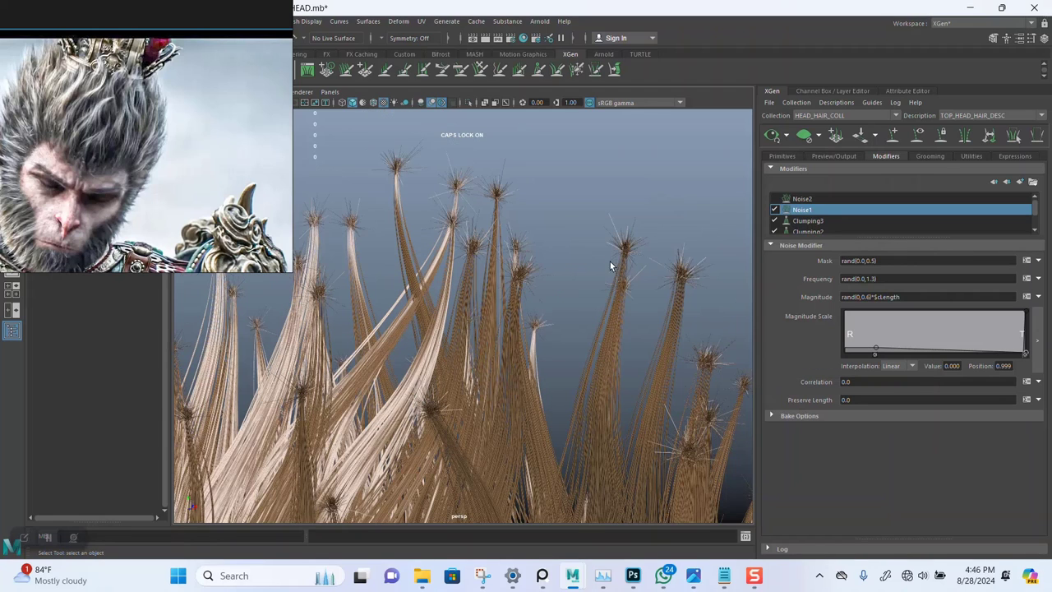
scroll(576, 266, up, 5)
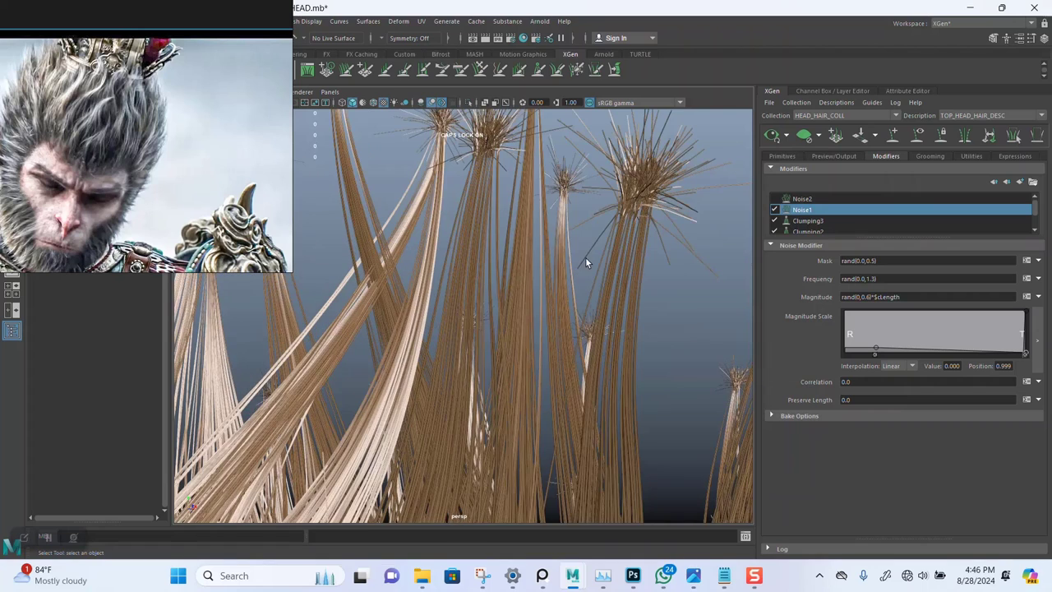
scroll(585, 257, down, 2)
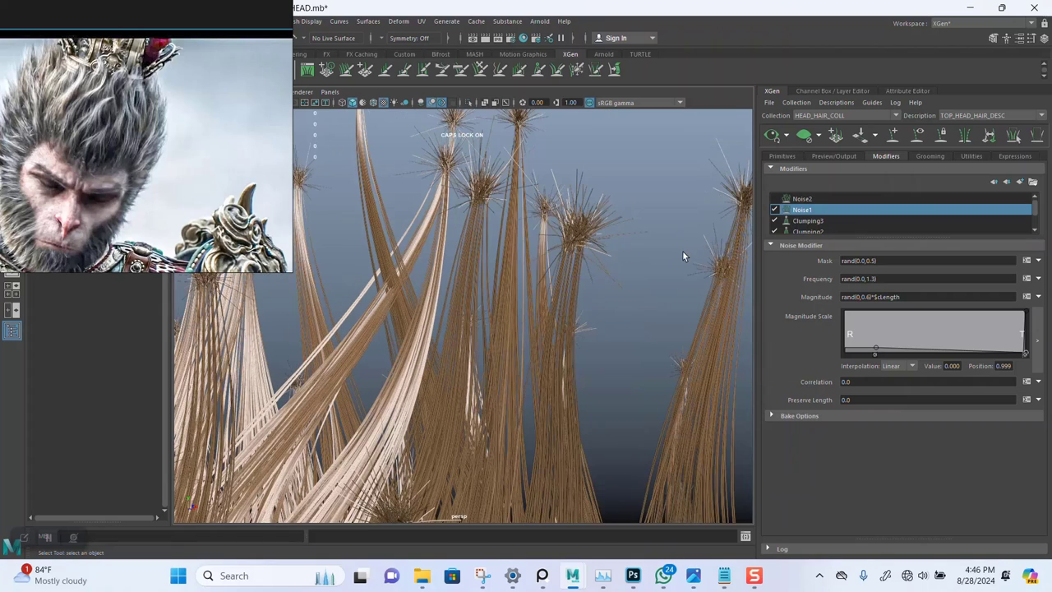
click(787, 136)
click(766, 152)
click(772, 135)
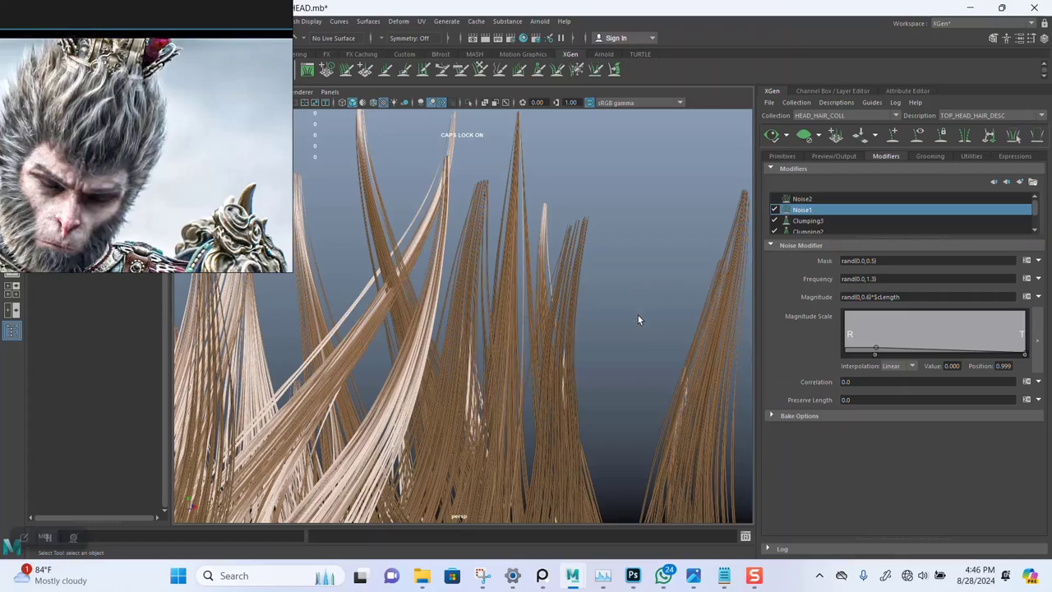
Step: Add a point to Noise1's magnitude scale curve at position 0.571 with value 0.145 and update the preview
alt+drag(618, 341, 534, 312)
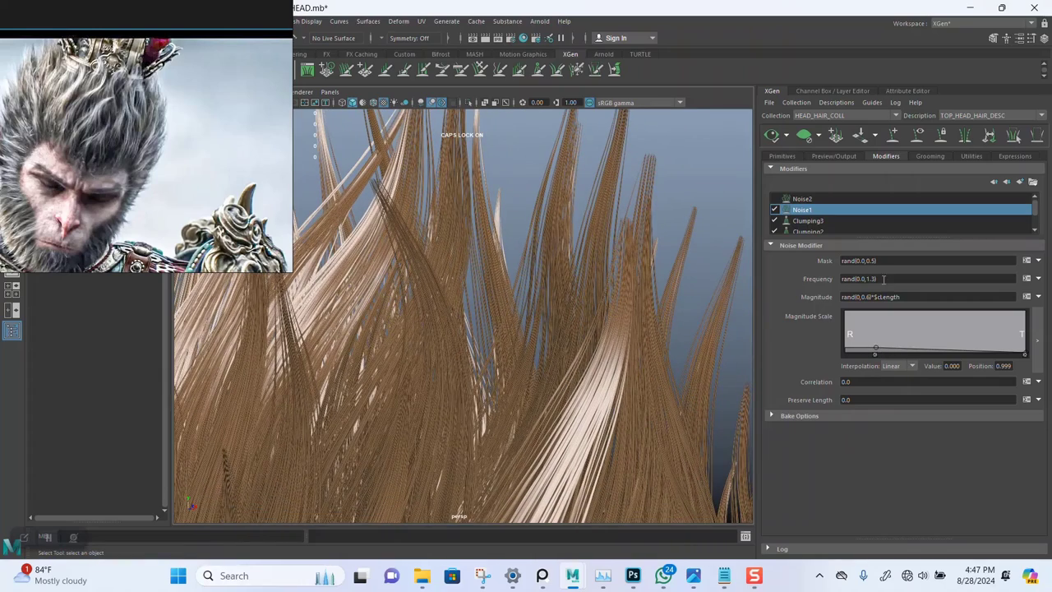
alt+right_drag(689, 328, 621, 328)
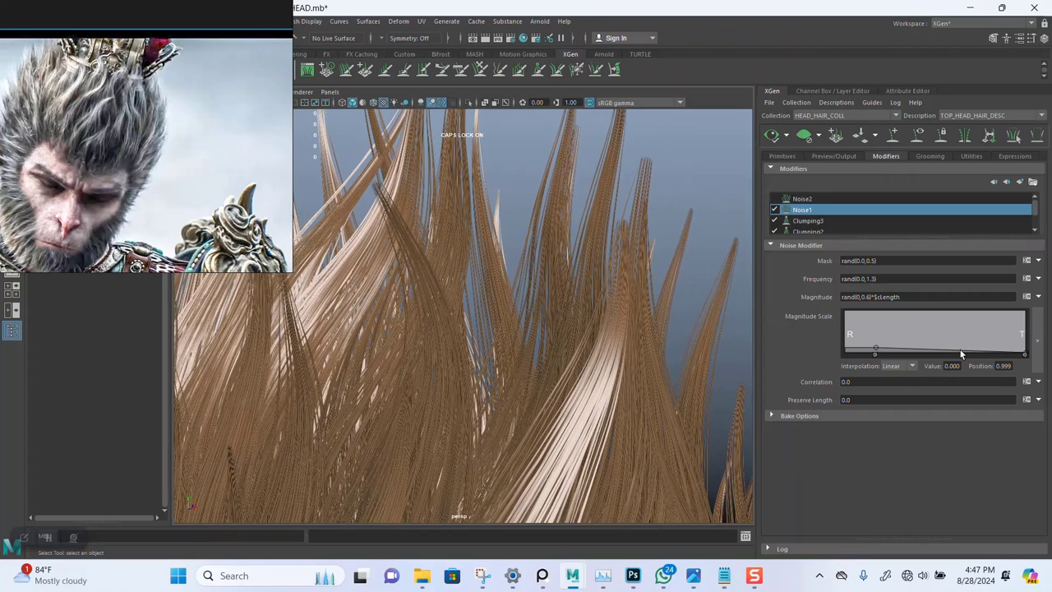
drag(957, 352, 949, 348)
click(772, 137)
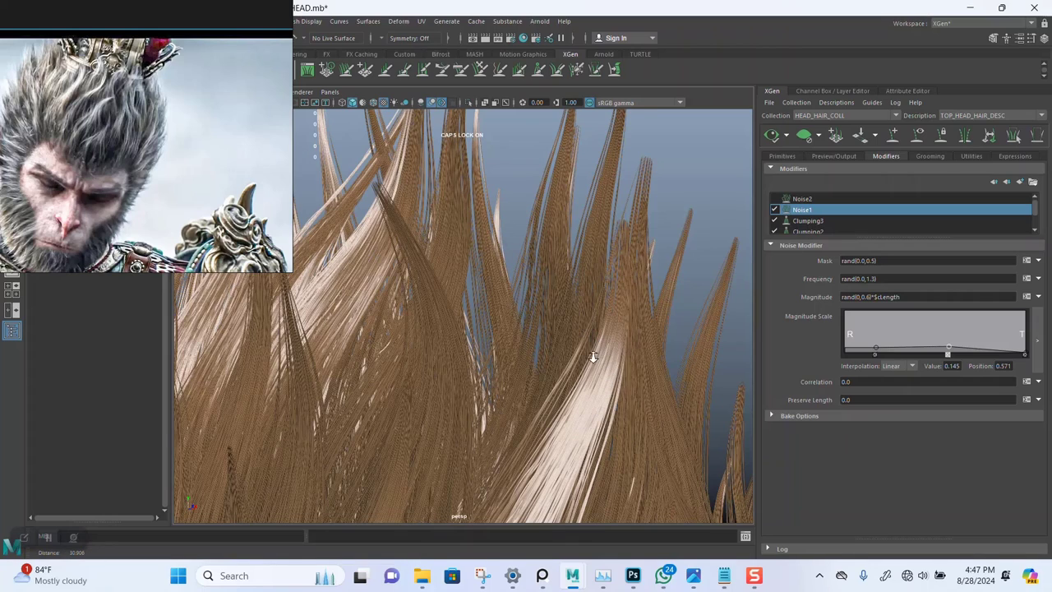
Step: Reshape Noise2's magnitude scale curve to 0.224 at the root and 0.053 at the tip, keeping the modifier disabled
click(775, 199)
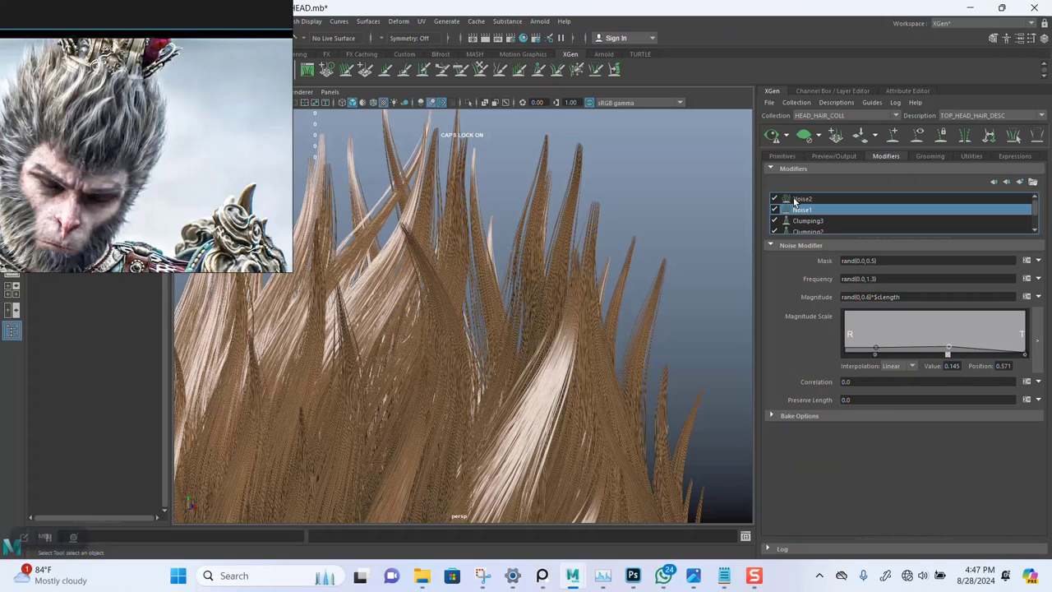
click(794, 200)
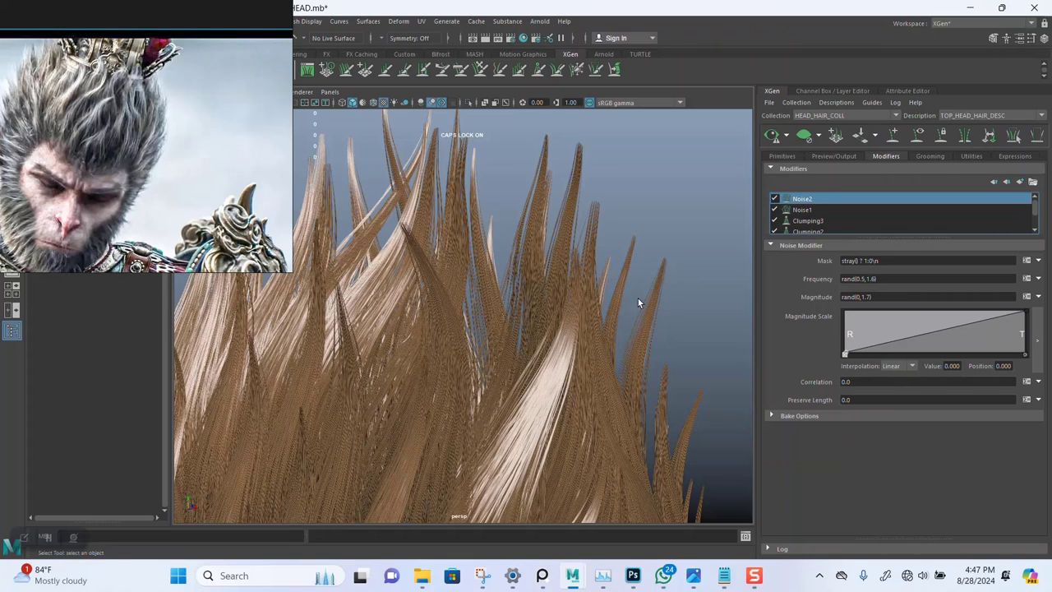
click(774, 203)
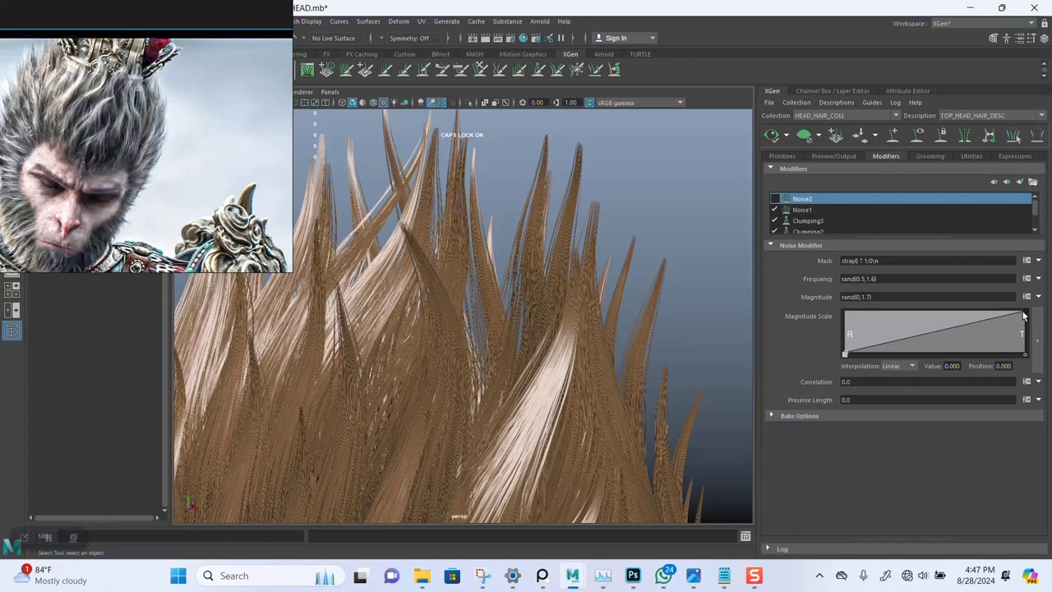
drag(1023, 315, 978, 349)
mouse_move(859, 348)
mouse_down()
mouse_move(845, 351)
mouse_move(858, 344)
mouse_up()
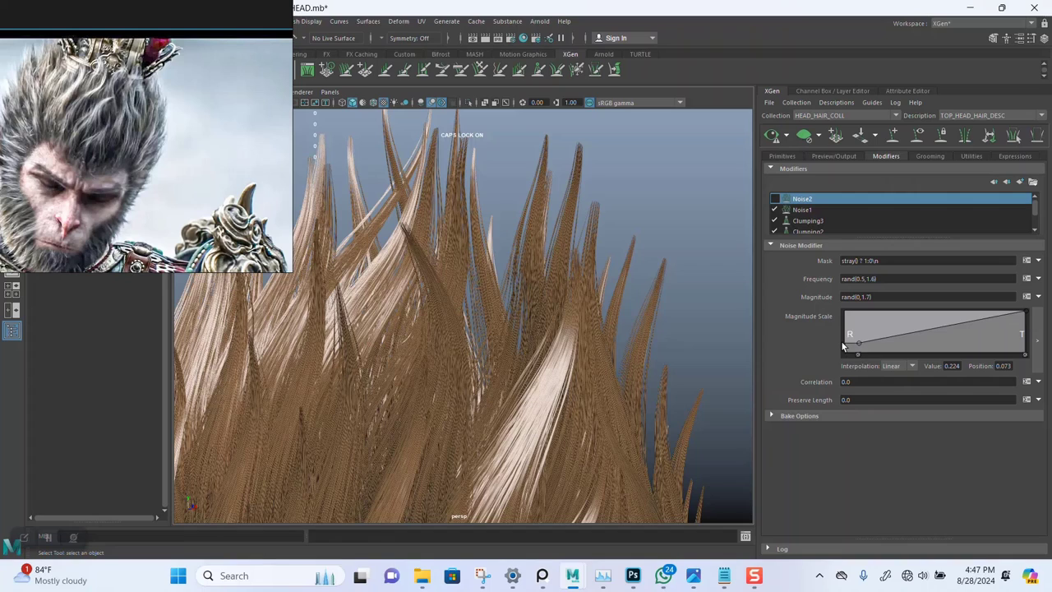
click(858, 355)
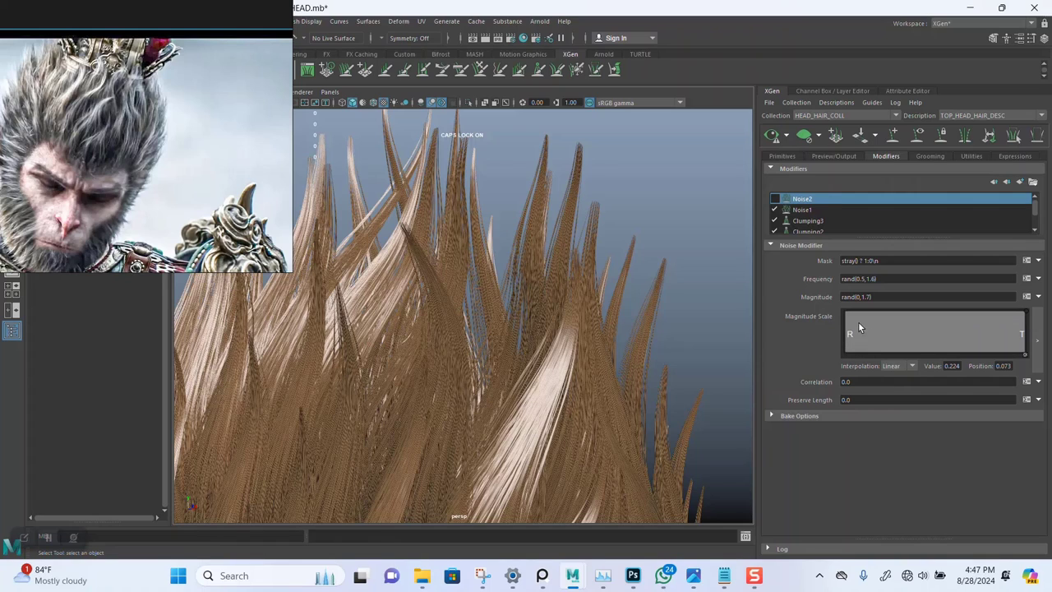
drag(858, 330, 843, 347)
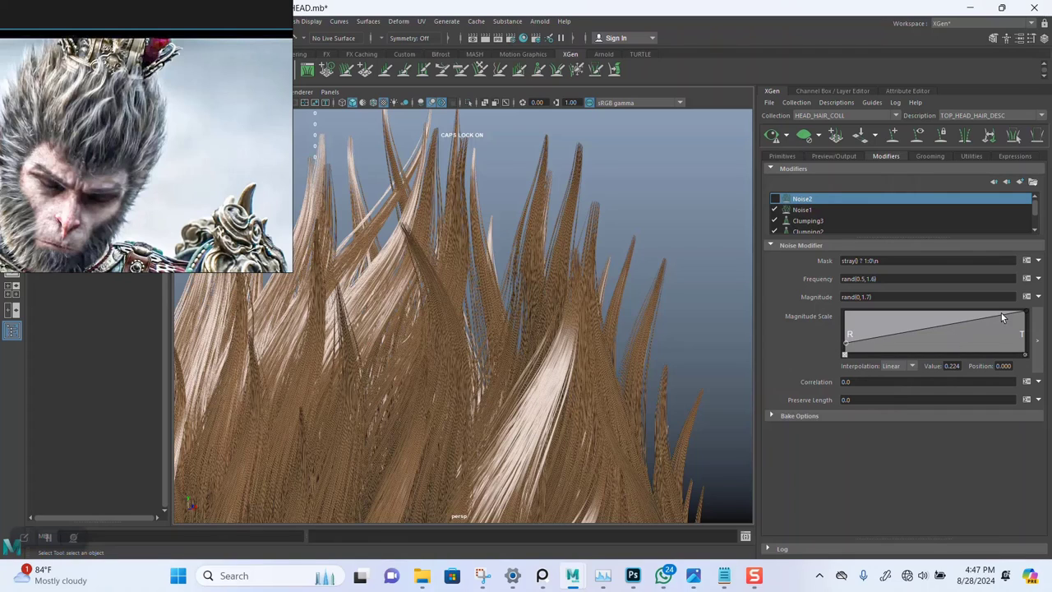
drag(1022, 316, 1024, 350)
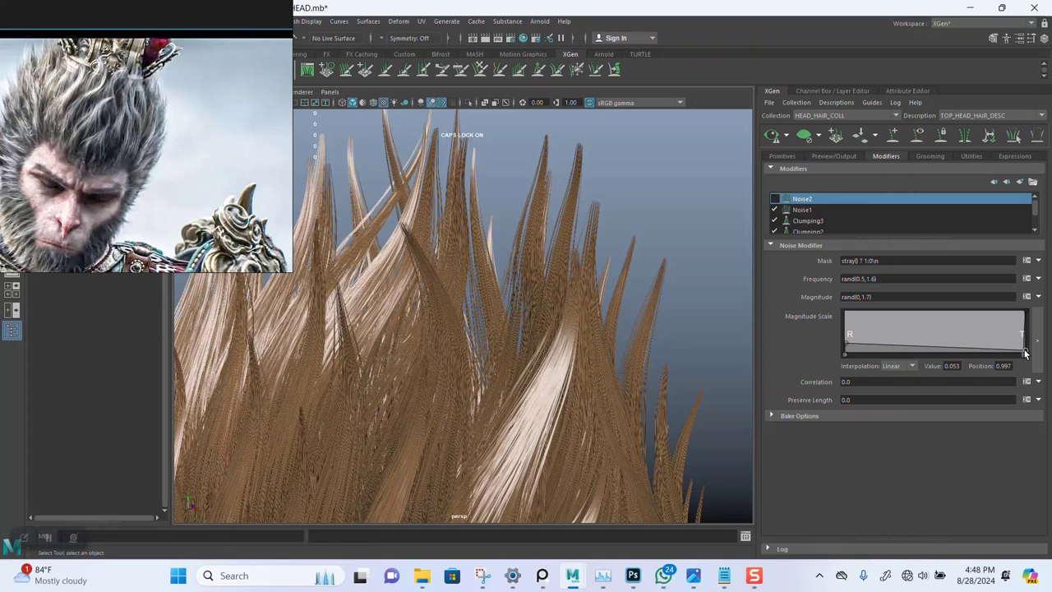
Step: Re-enable Noise2, update the preview and inspect the stray hairs across the head and up close
click(775, 199)
click(773, 136)
alt+right_drag(599, 293, 498, 313)
alt+middle_drag(498, 313, 528, 249)
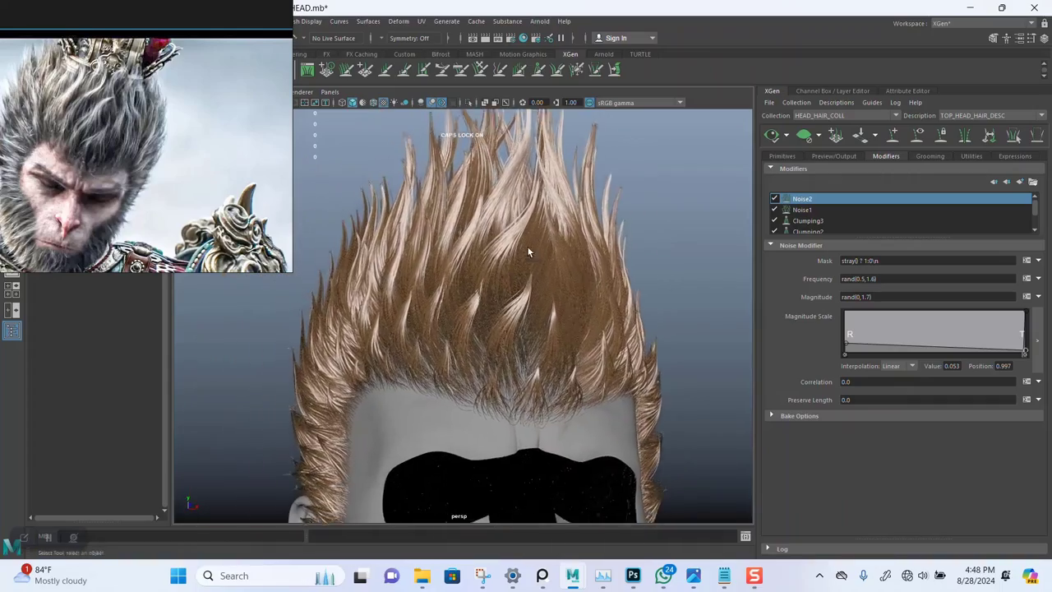
alt+right_drag(529, 249, 515, 313)
alt+middle_drag(514, 313, 530, 303)
alt+drag(530, 304, 470, 326)
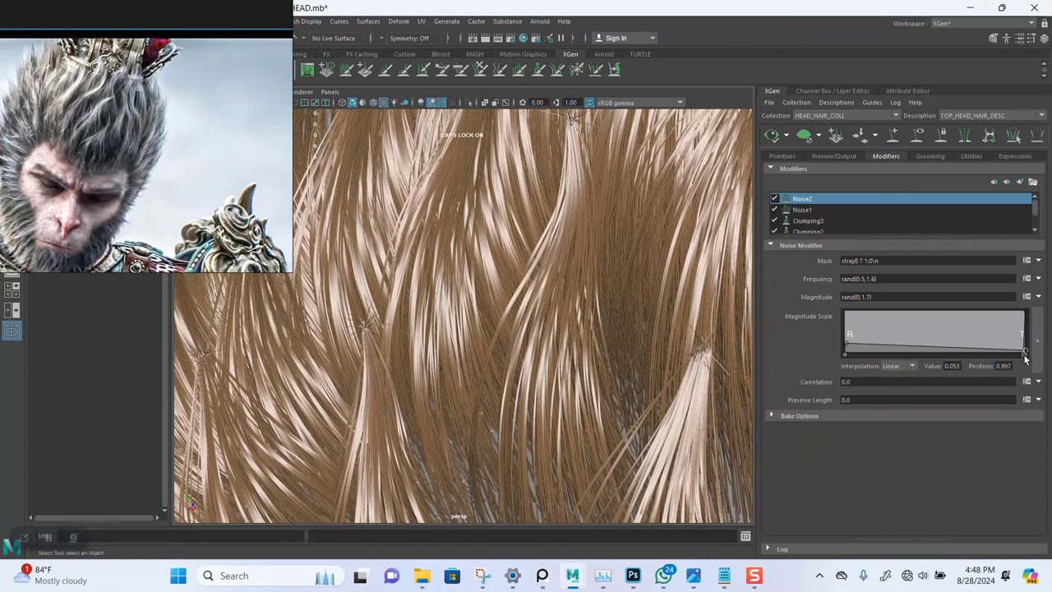
Step: Raise the root end of Noise2's magnitude scale curve to 0.553 and update the hair preview
click(773, 135)
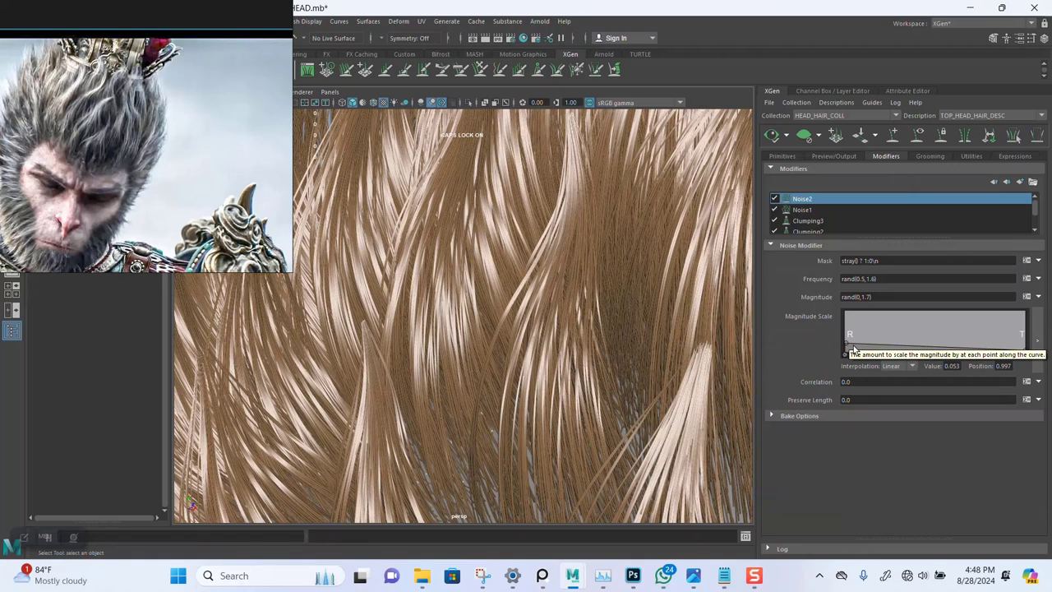
drag(849, 343, 838, 328)
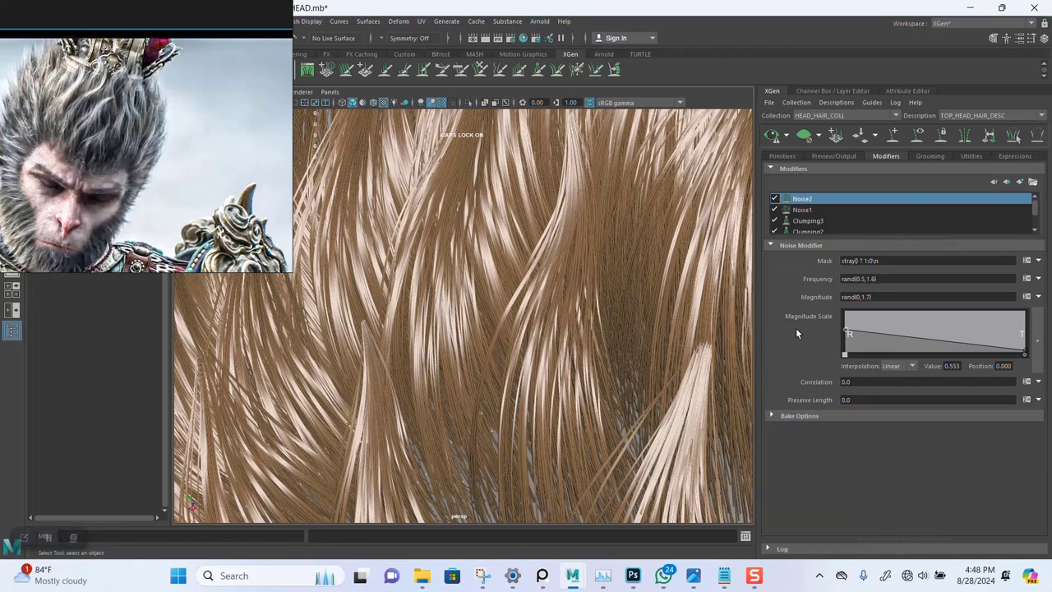
scroll(585, 305, down, 5)
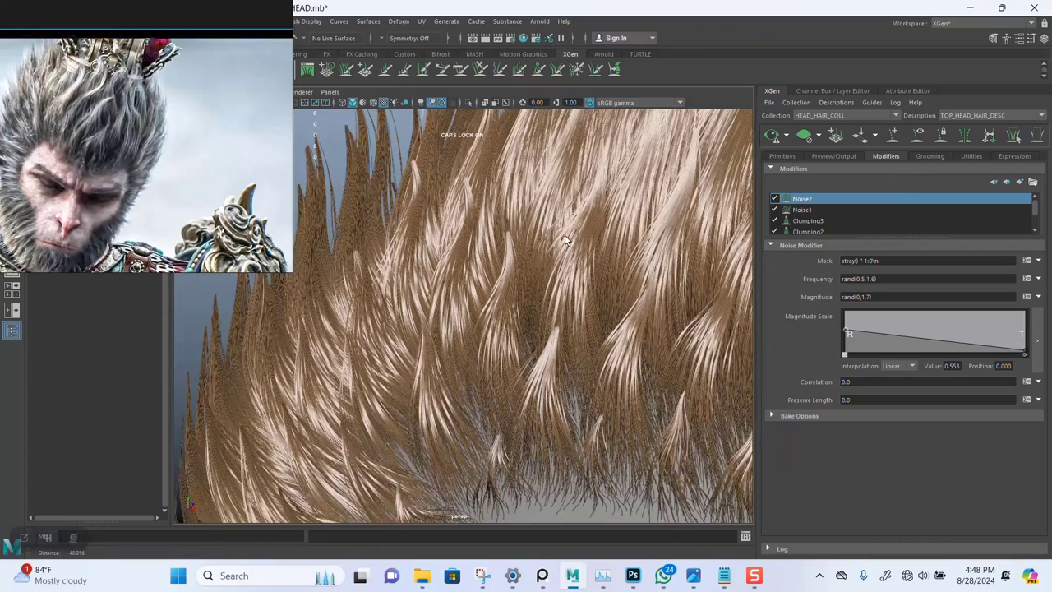
click(773, 135)
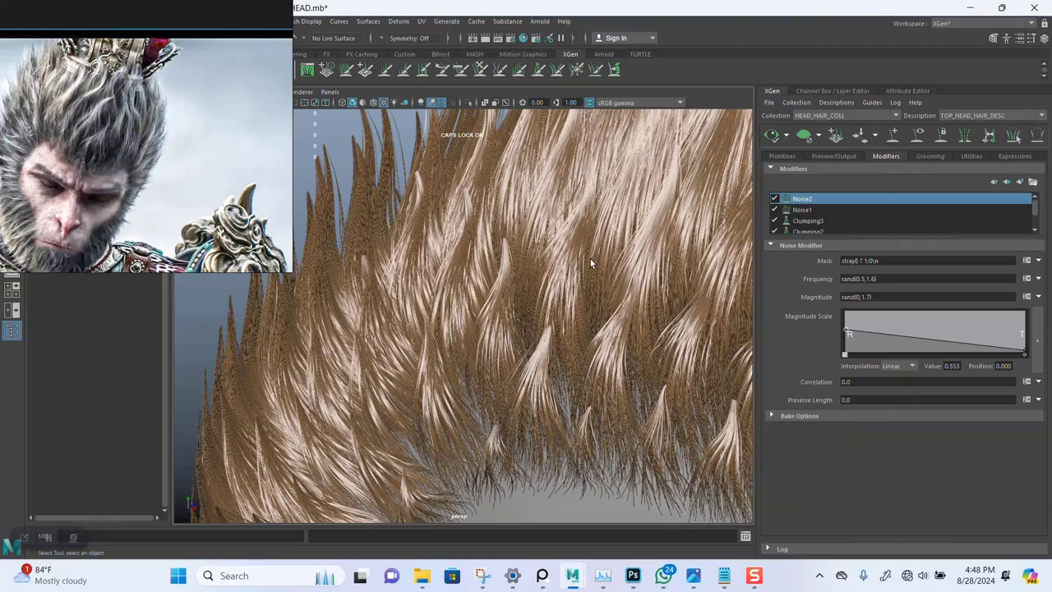
Step: Examine the strays and clumps along the forehead hairline and upper head from several angles and distances
alt+drag(542, 352, 457, 282)
alt+right_drag(458, 282, 471, 334)
alt+middle_drag(488, 329, 504, 331)
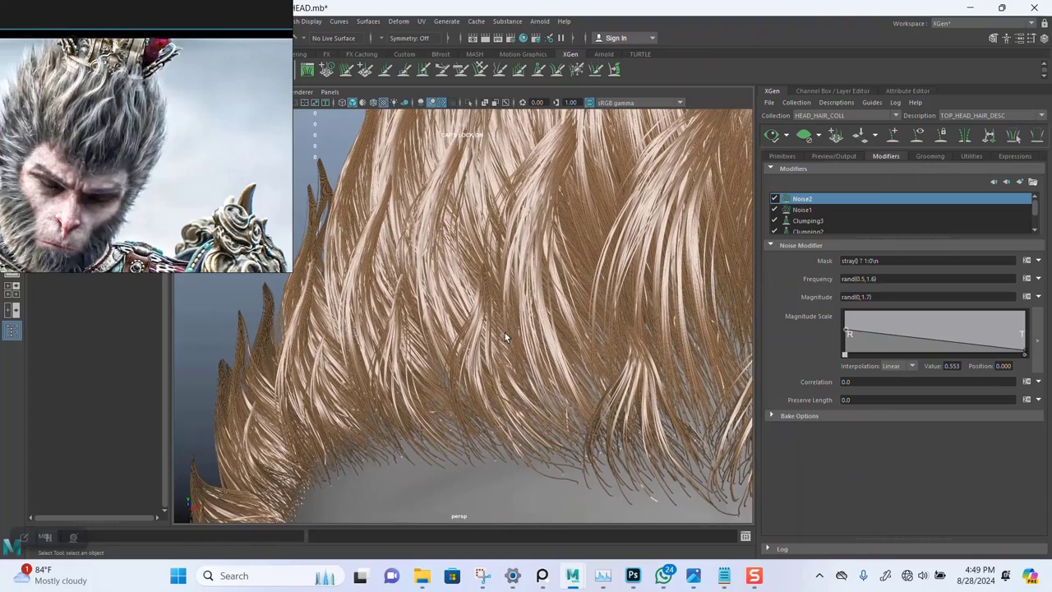
alt+drag(505, 333, 524, 248)
alt+middle_drag(524, 248, 448, 292)
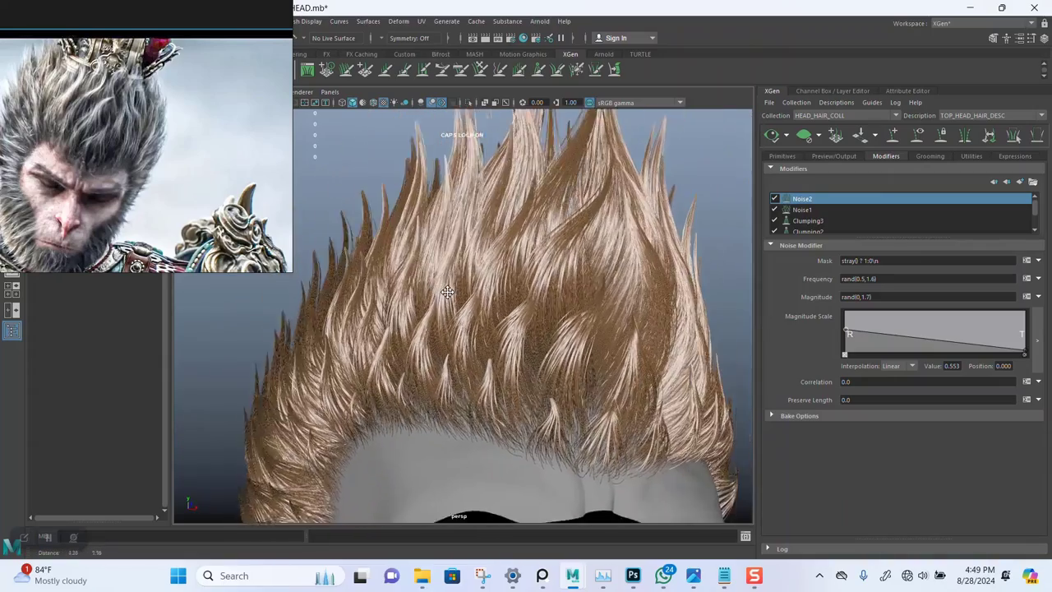
alt+right_drag(447, 291, 473, 301)
alt+middle_drag(474, 301, 566, 242)
alt+right_drag(567, 242, 625, 316)
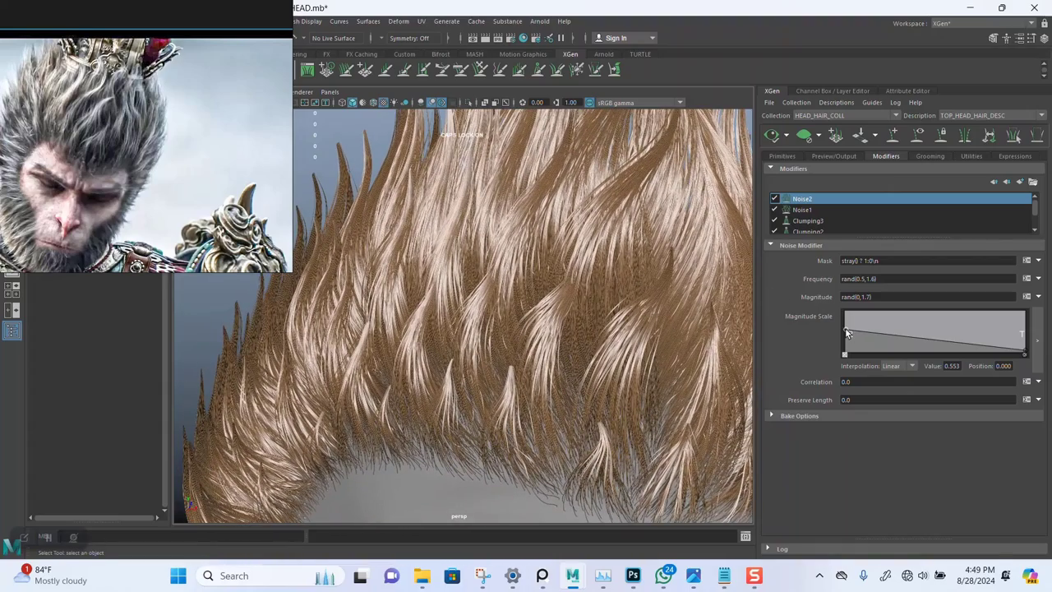
alt+middle_drag(618, 348, 612, 285)
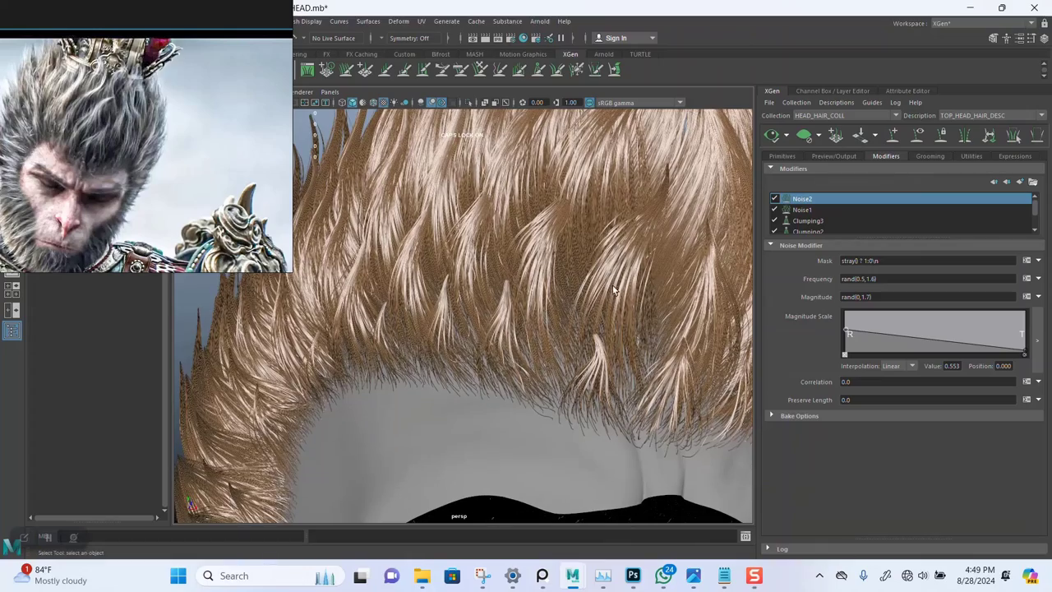
alt+drag(612, 285, 675, 302)
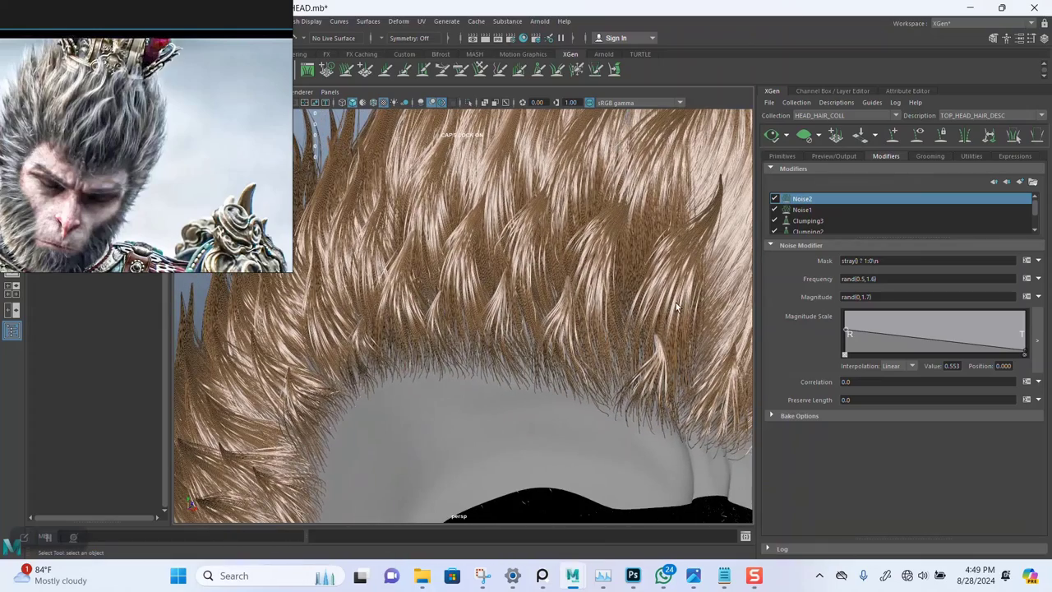
Step: Add a Cut modifier to the top head hair description
click(1020, 181)
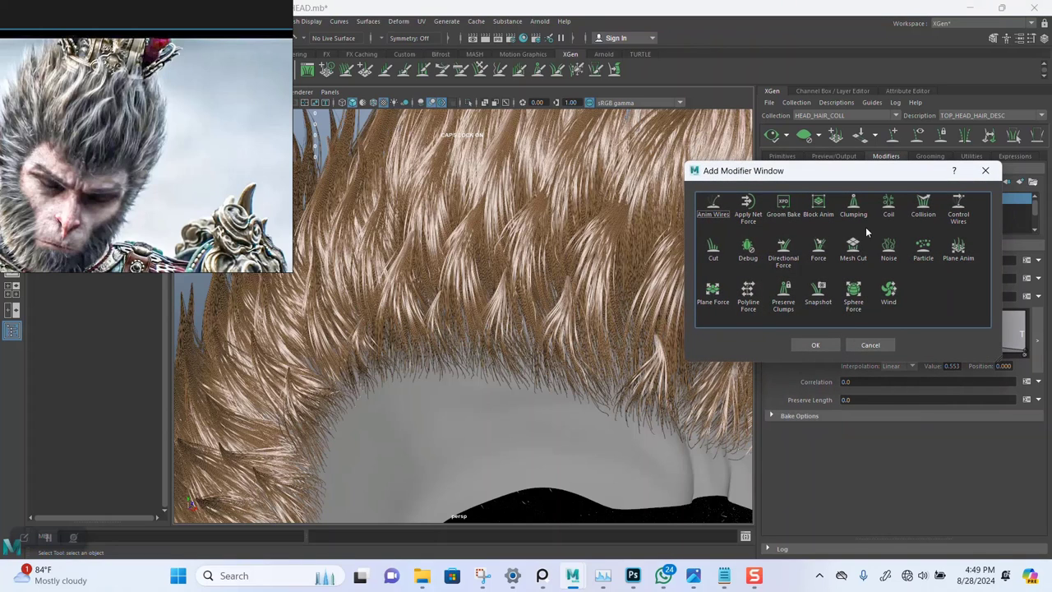
click(712, 249)
click(812, 345)
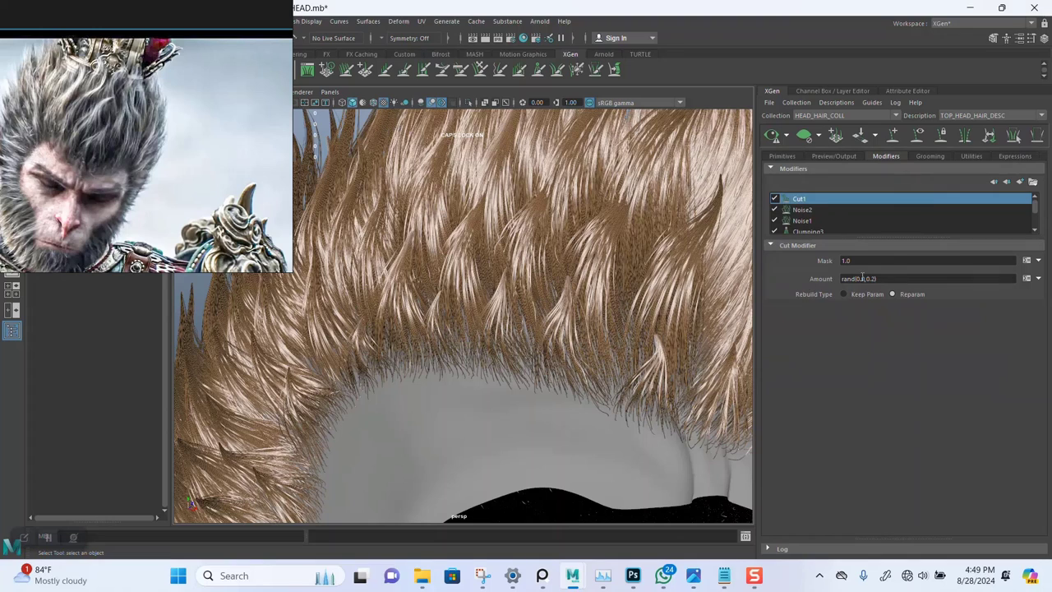
Step: Copy the Cut modifier amount expression rand(0.0,0.2)*$cLength from the wecht.txt notes in Notepad and return to Maya
click(723, 575)
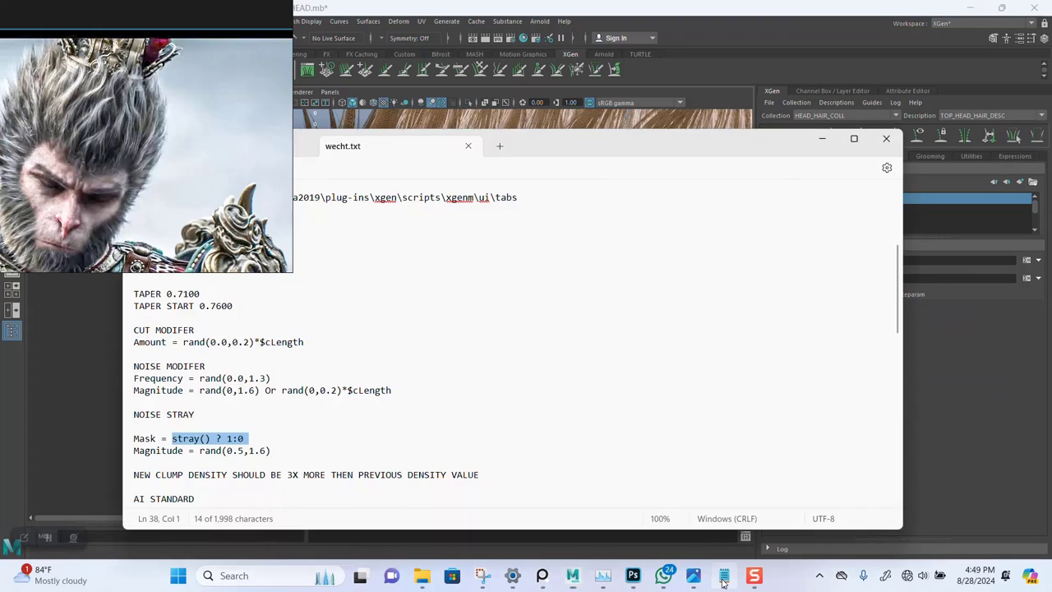
scroll(223, 418, down, 2)
scroll(206, 406, up, 2)
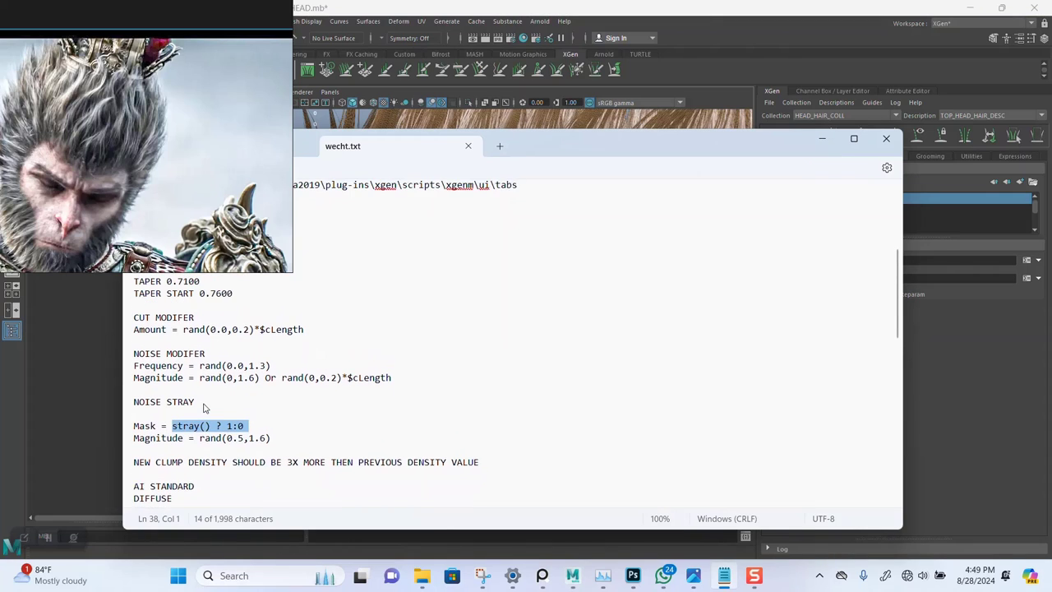
triple_click(239, 340)
drag(183, 342, 303, 342)
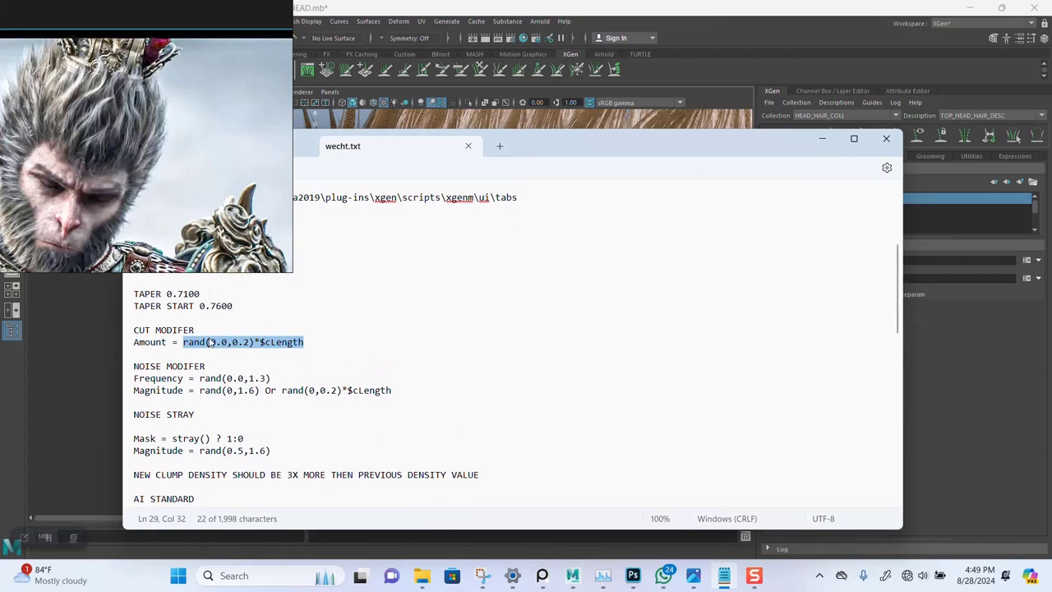
right_click(211, 342)
key(Escape)
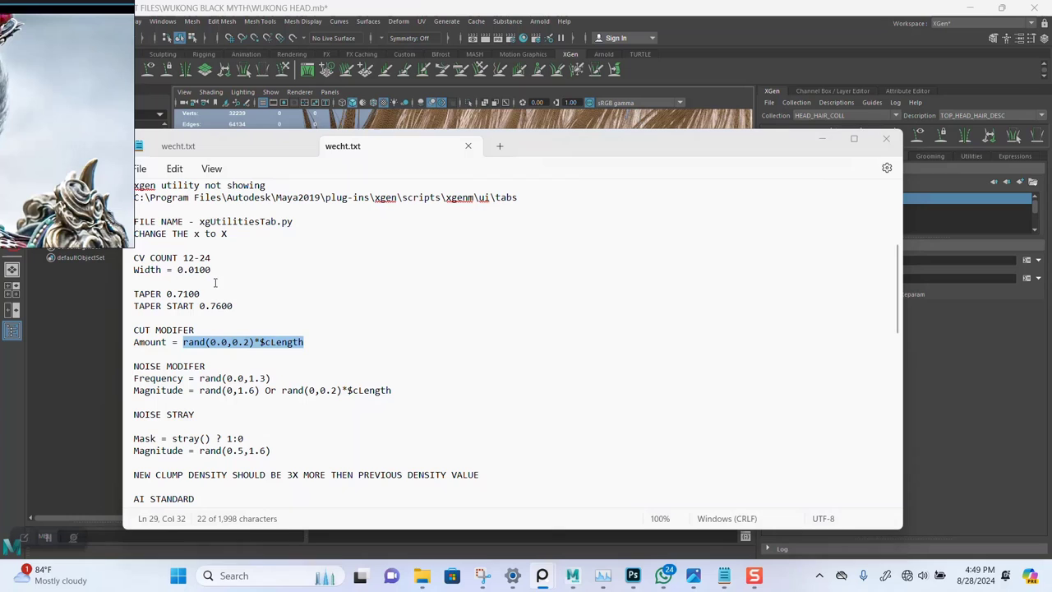
right_click(221, 344)
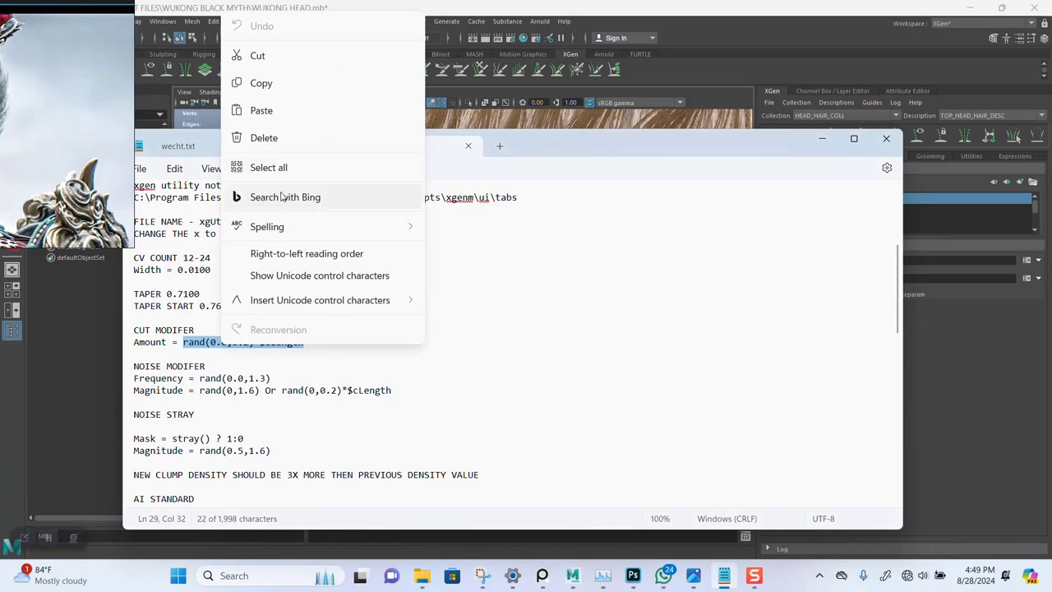
click(260, 83)
click(910, 305)
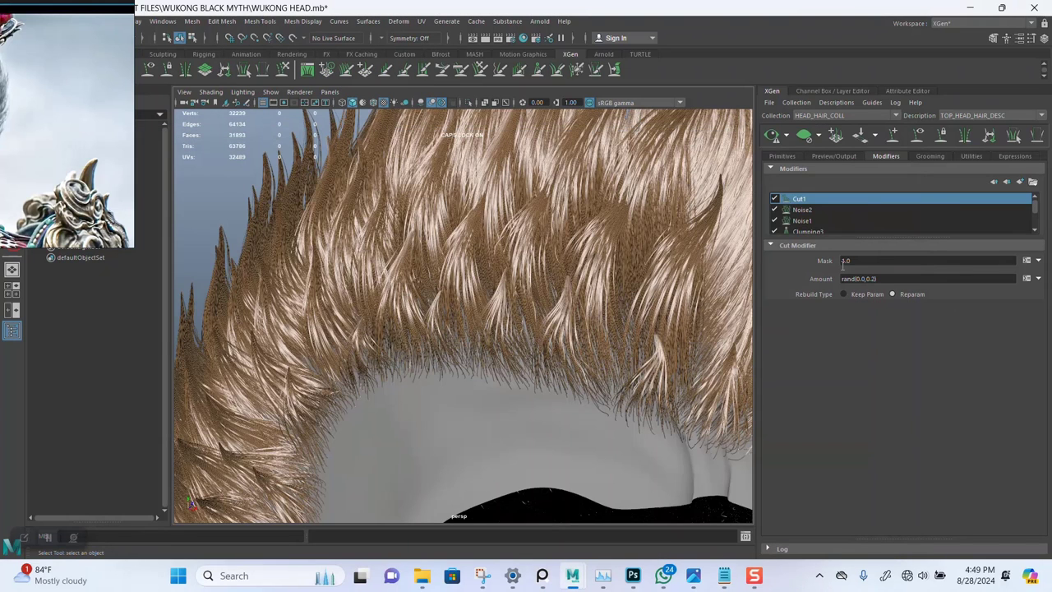
Step: Replace the Cut modifier's amount with rand(0.0,0.2)*$cLength and update the hair preview
drag(884, 278, 800, 288)
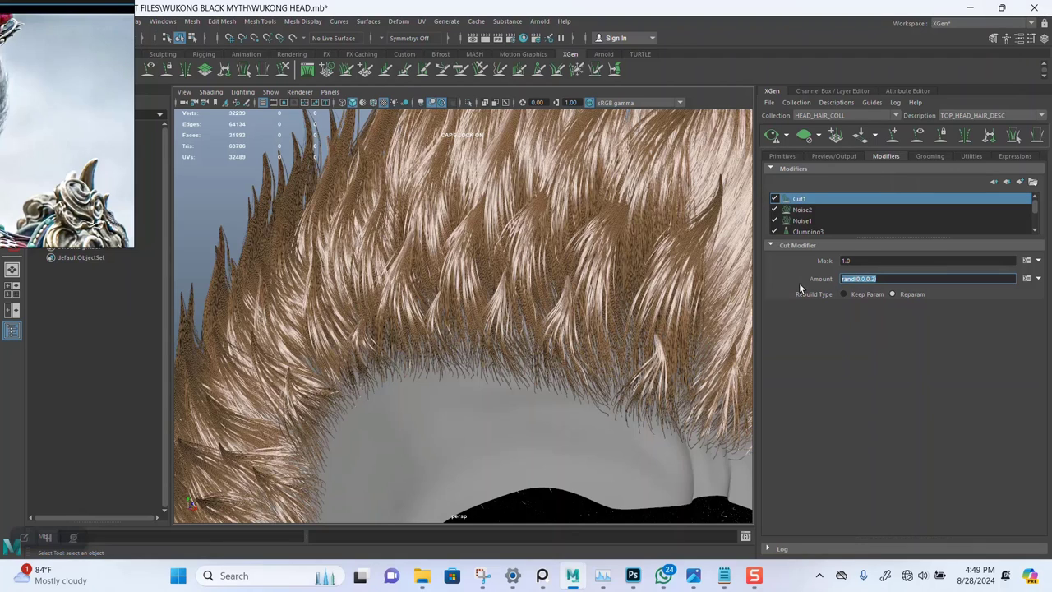
key(ctrl+v)
key(Return)
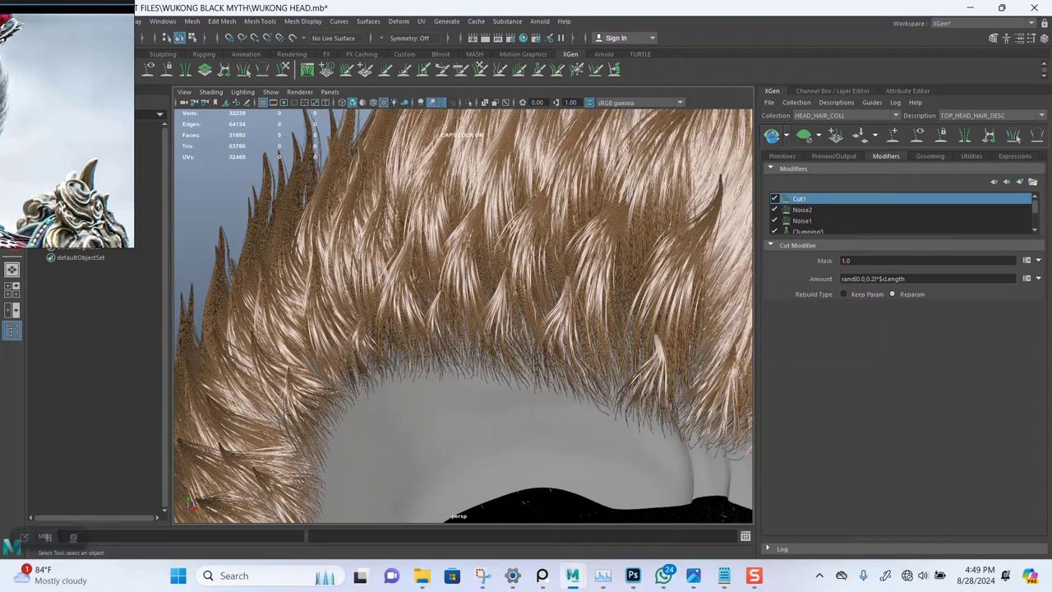
click(771, 137)
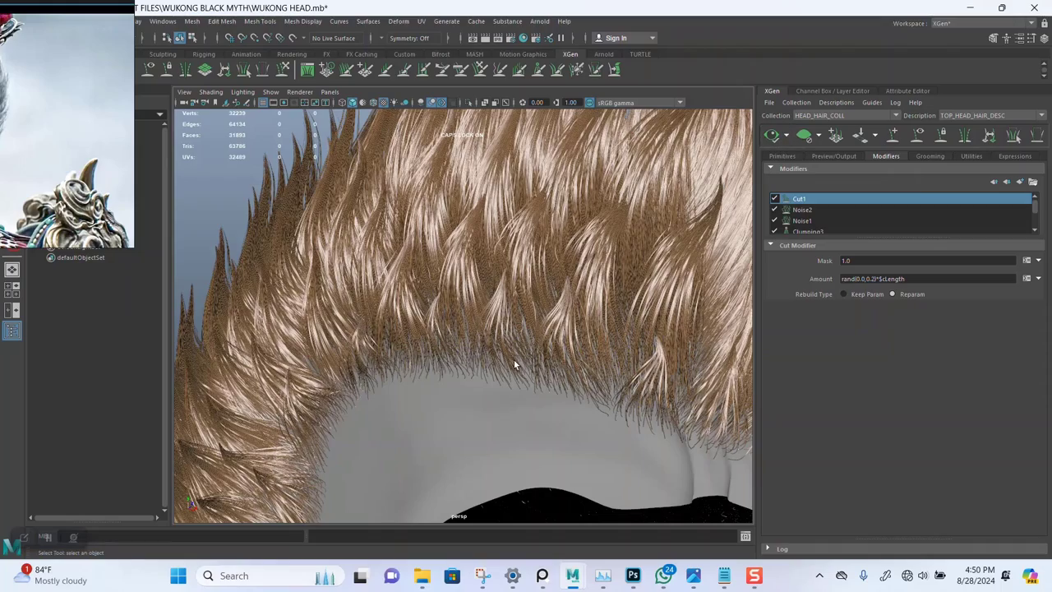
Step: Check the cut along the hairline and change the Cut modifier's amount to rand(0.0,0.8)*$cLength
alt+drag(514, 359, 538, 254)
alt+right_drag(540, 246, 563, 394)
alt+drag(547, 303, 564, 279)
alt+right_drag(564, 280, 564, 390)
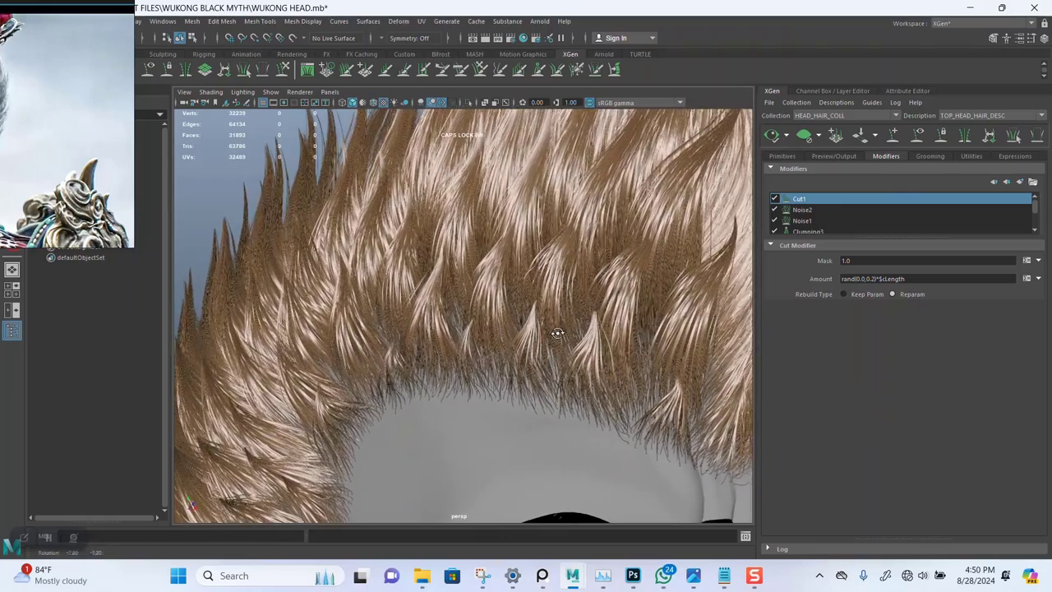
mouse_move(556, 331)
alt+mouse_down()
mouse_move(564, 309)
mouse_move(542, 338)
alt+mouse_up()
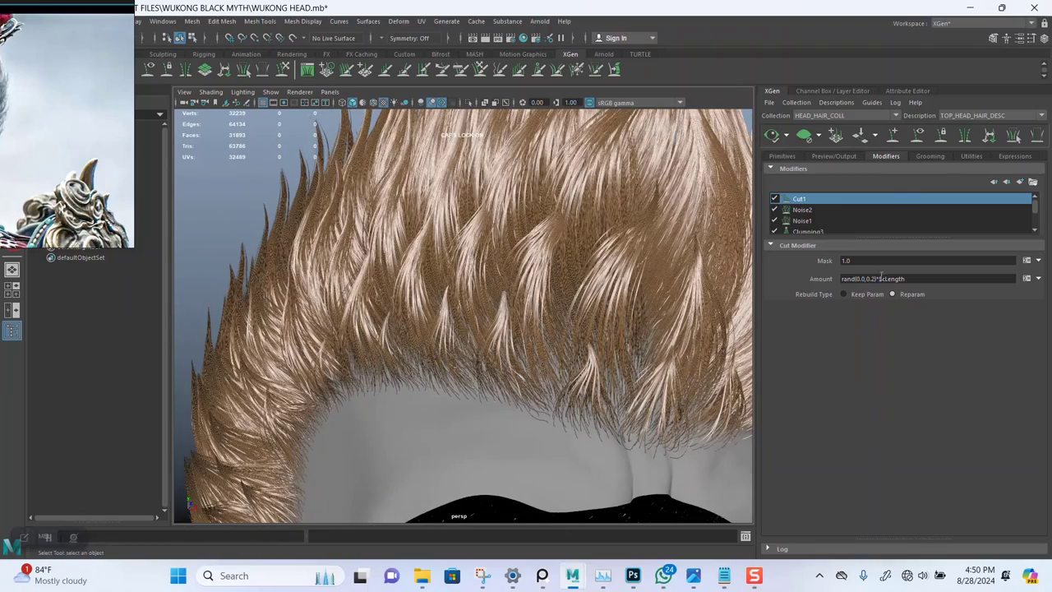
click(875, 278)
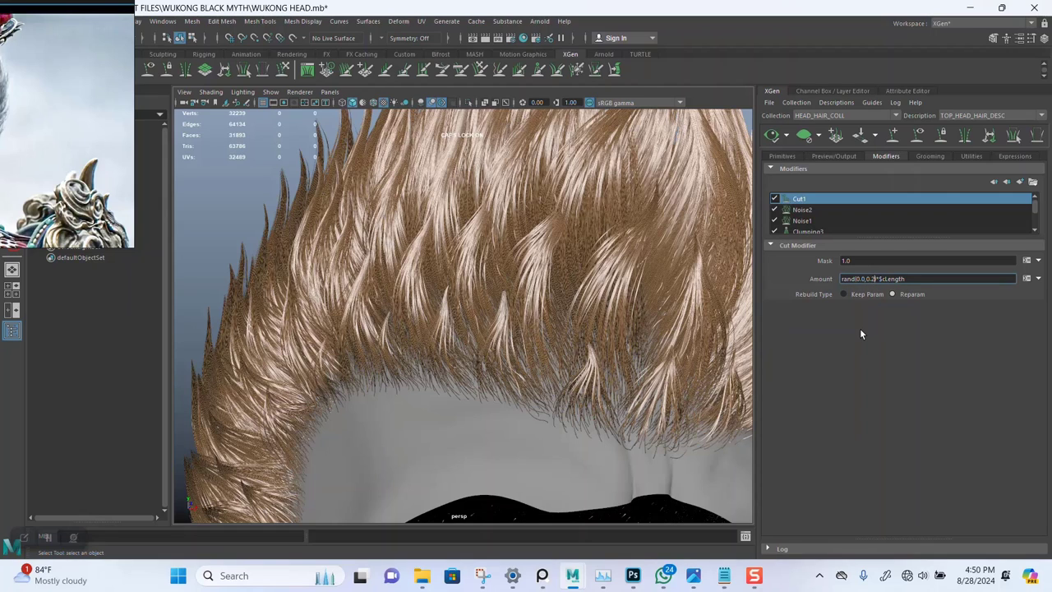
key(BackSpace)
text(8)
key(Return)
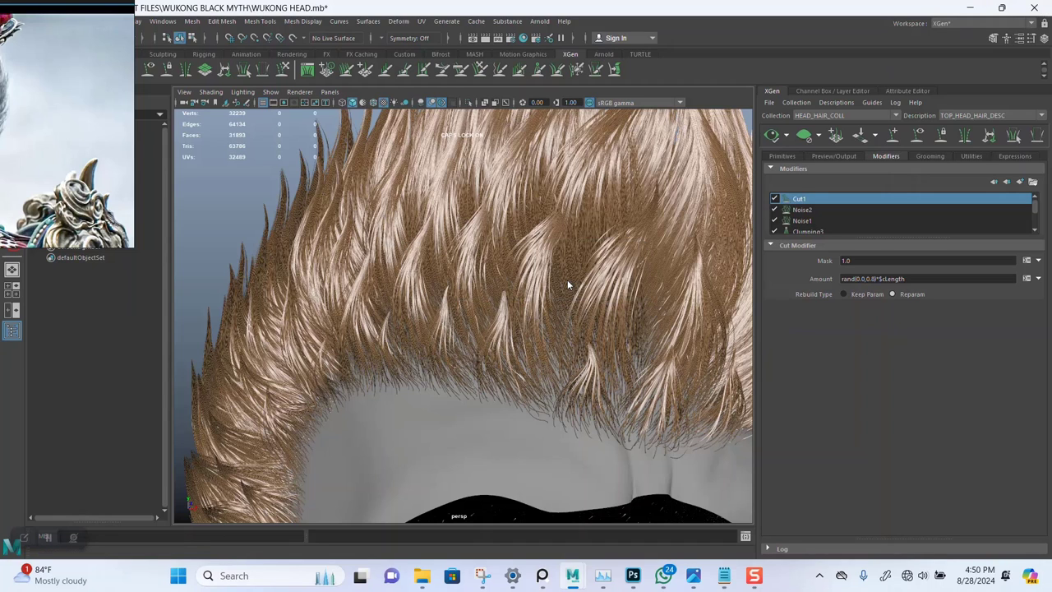
Step: Inspect the length variation of the cut hair over the whole head and close to the hairline
mouse_move(566, 326)
alt+mouse_down()
mouse_move(585, 328)
mouse_move(593, 365)
mouse_move(575, 328)
alt+mouse_up()
mouse_move(513, 316)
alt+right_down()
mouse_move(558, 312)
mouse_move(554, 327)
mouse_move(514, 279)
mouse_move(521, 328)
alt+right_up()
mouse_move(521, 329)
alt+mouse_down()
mouse_move(526, 320)
mouse_move(574, 365)
mouse_move(537, 319)
alt+mouse_up()
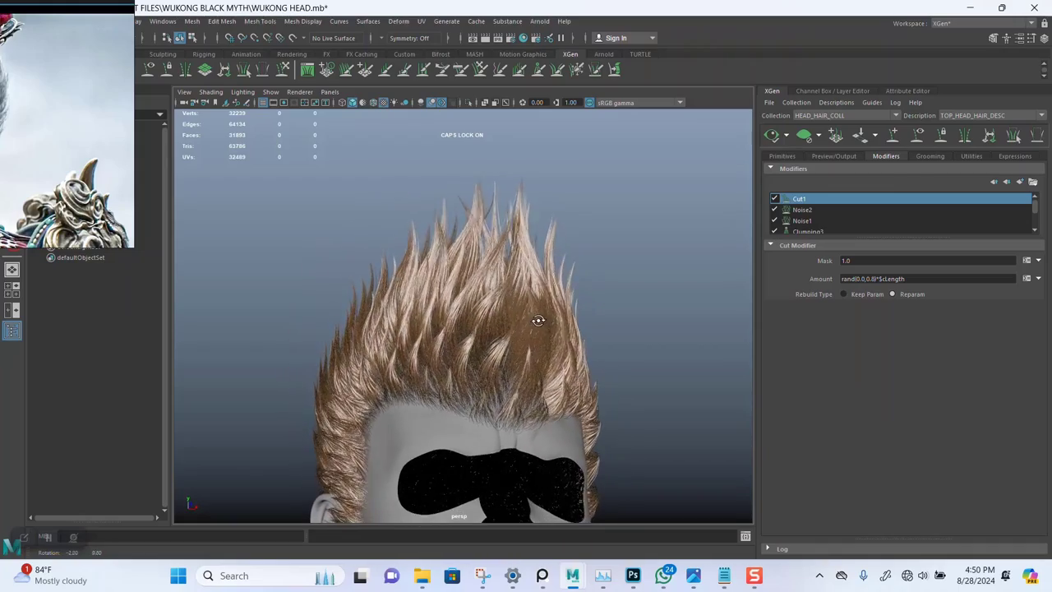
alt+middle_drag(526, 291, 521, 271)
alt+right_drag(521, 272, 530, 288)
alt+drag(530, 288, 566, 375)
alt+right_drag(565, 375, 608, 362)
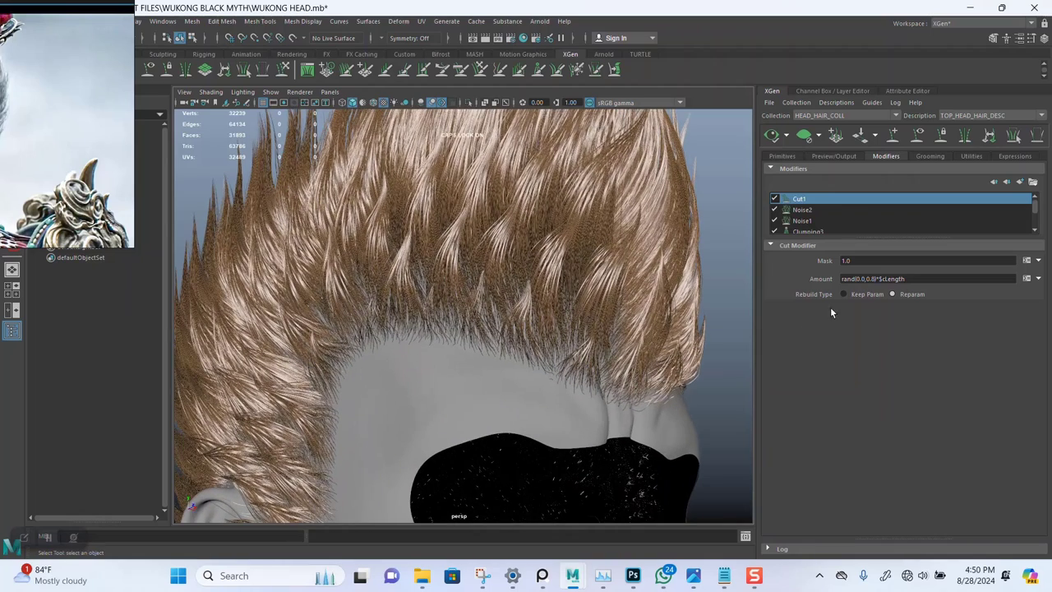
Step: Change the Cut modifier's amount to rand(0.0,0.2*$cLength, update the preview and compare the hair from the side and front
click(877, 279)
text(2)
key(BackSpace)
key(BackSpace)
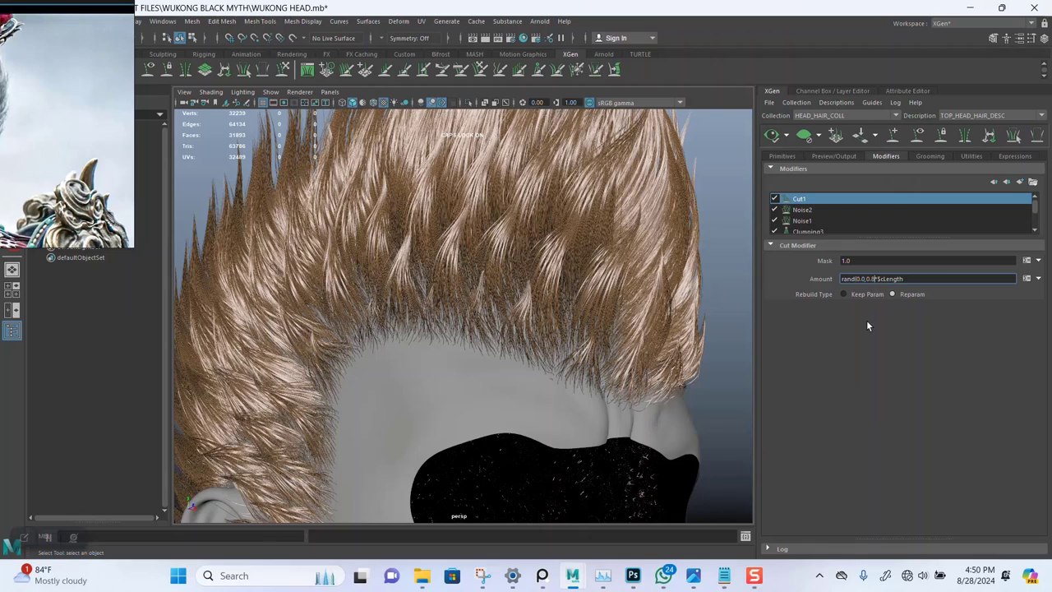
text(2)
key(Return)
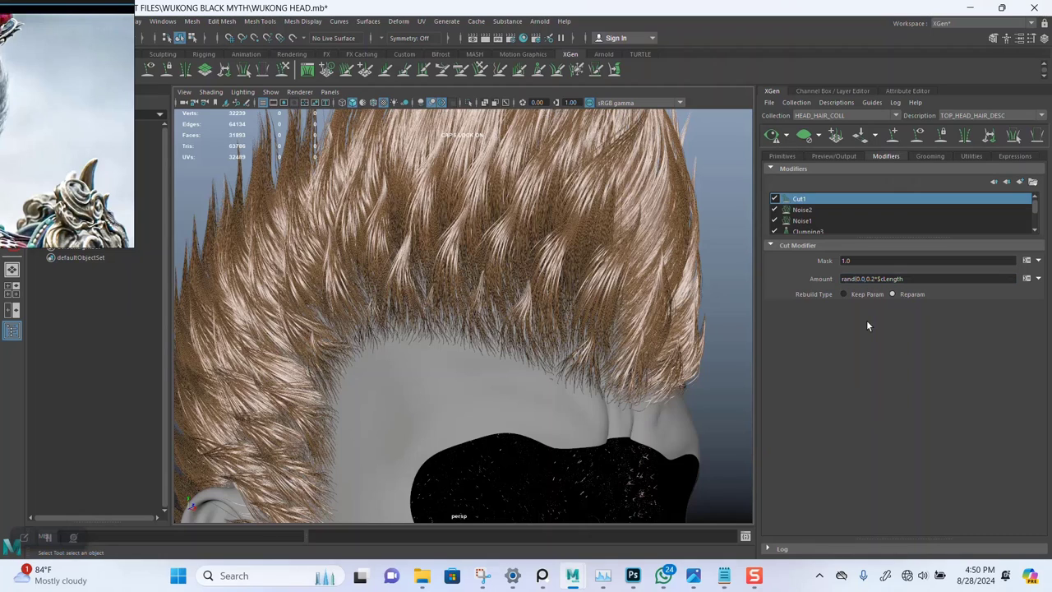
click(773, 135)
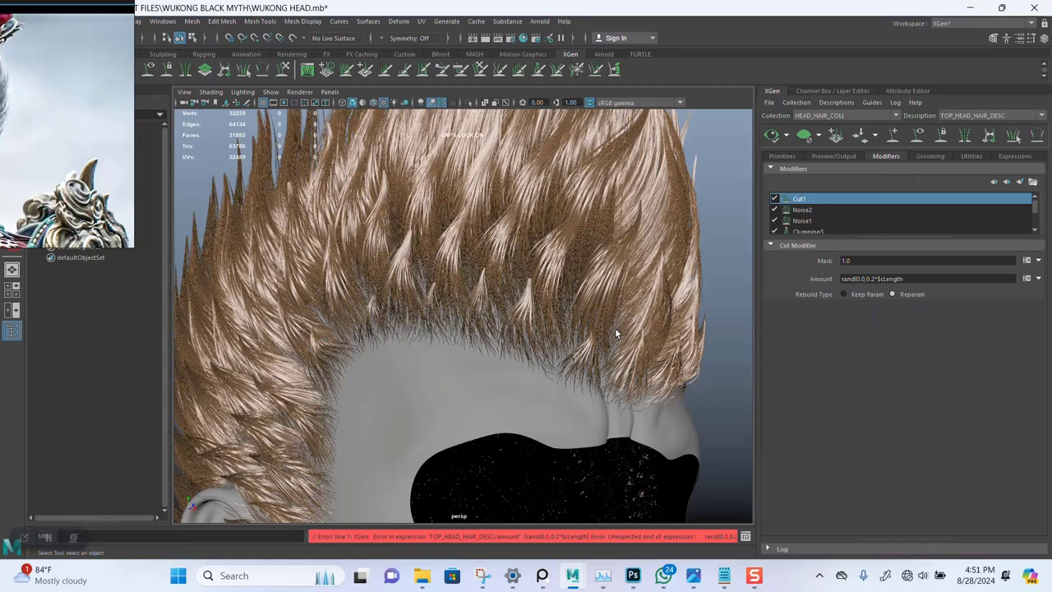
scroll(615, 333, down, 3)
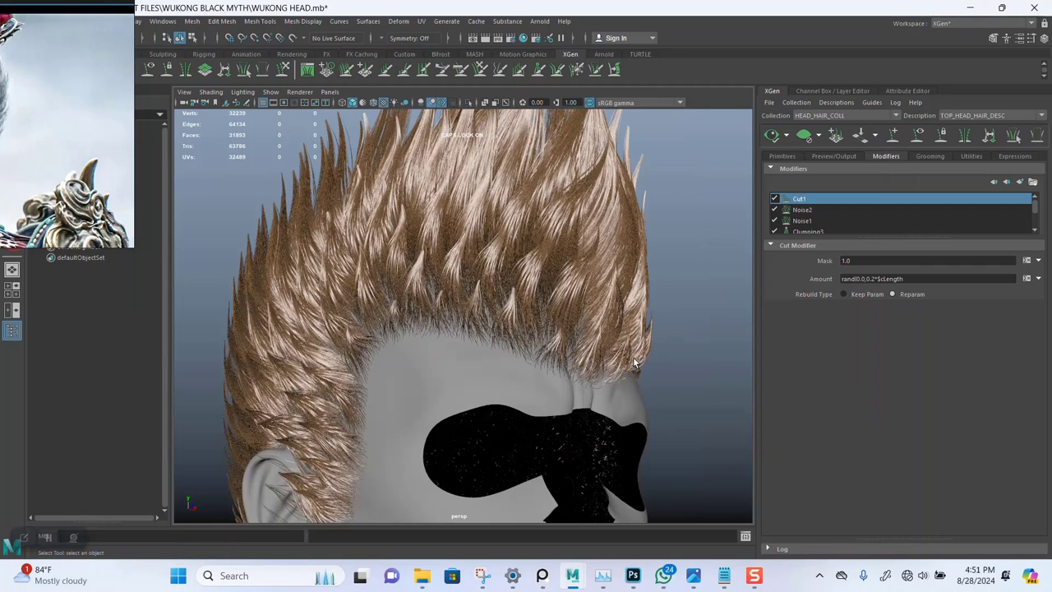
alt+drag(637, 361, 602, 364)
scroll(602, 364, up, 2)
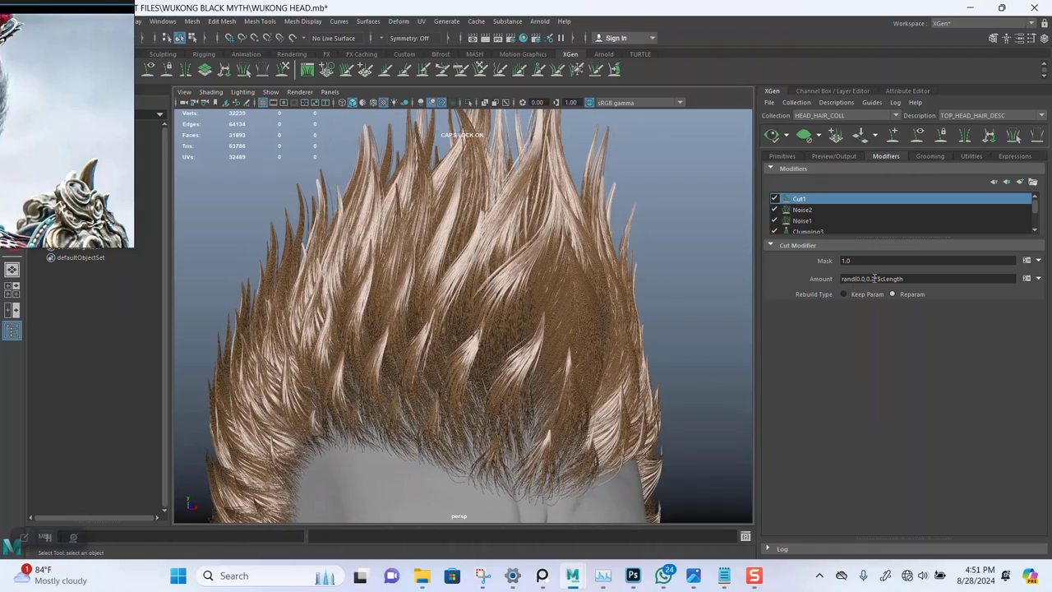
Step: Set the Cut modifier's amount to rand(0.0,0.8*$cLength, update the preview and view the whole hairstyle from the front
click(875, 279)
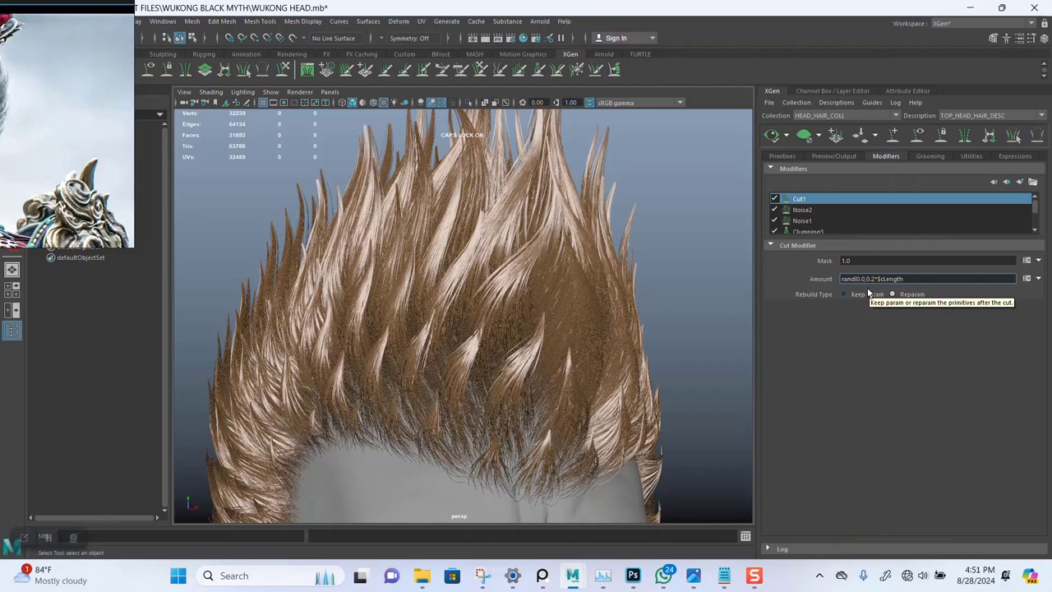
key(BackSpace)
text(8)
key(Return)
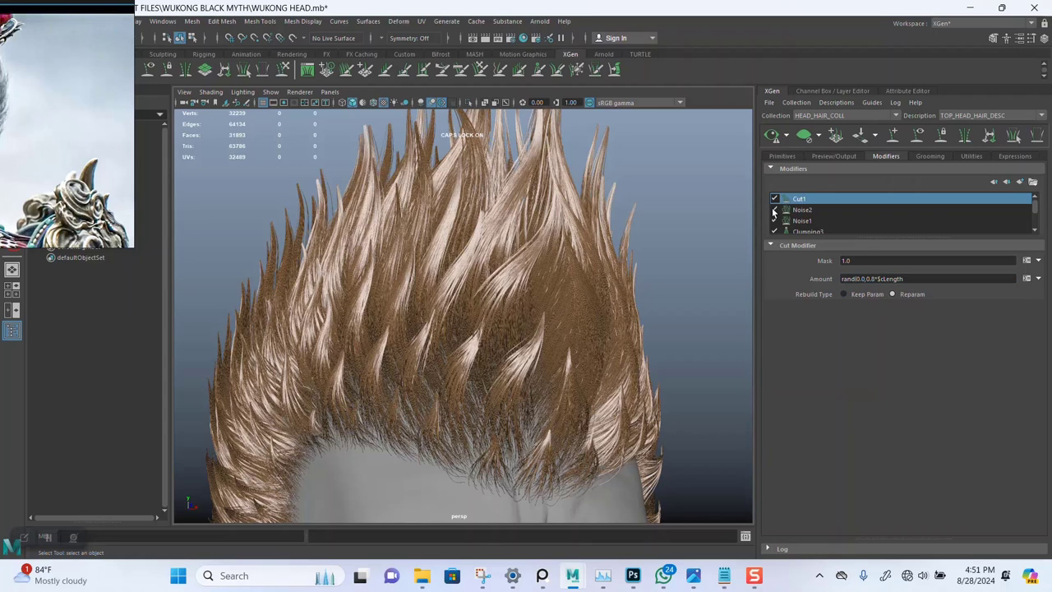
click(772, 136)
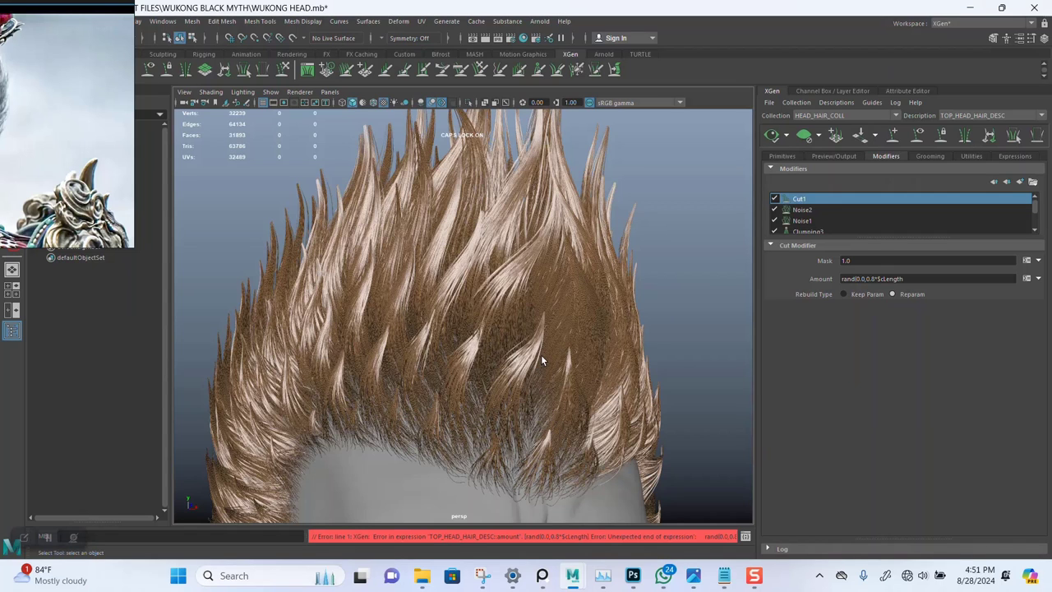
scroll(543, 354, down, 2)
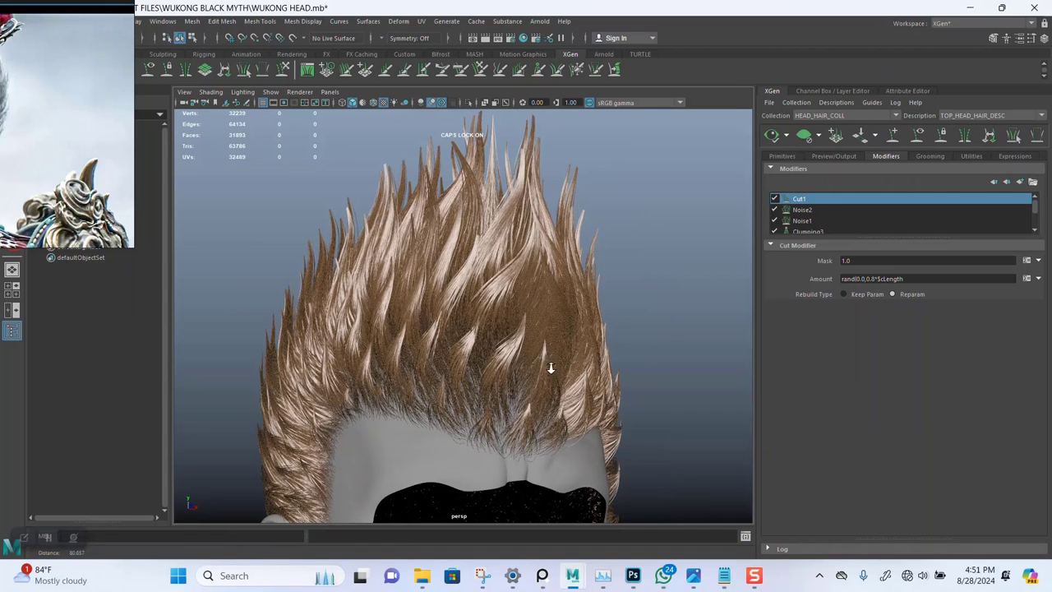
Step: Update the hair preview and examine the cut strands from the side and along the hairline
scroll(550, 367, up, 2)
alt+middle_drag(566, 356, 573, 315)
alt+drag(573, 315, 700, 293)
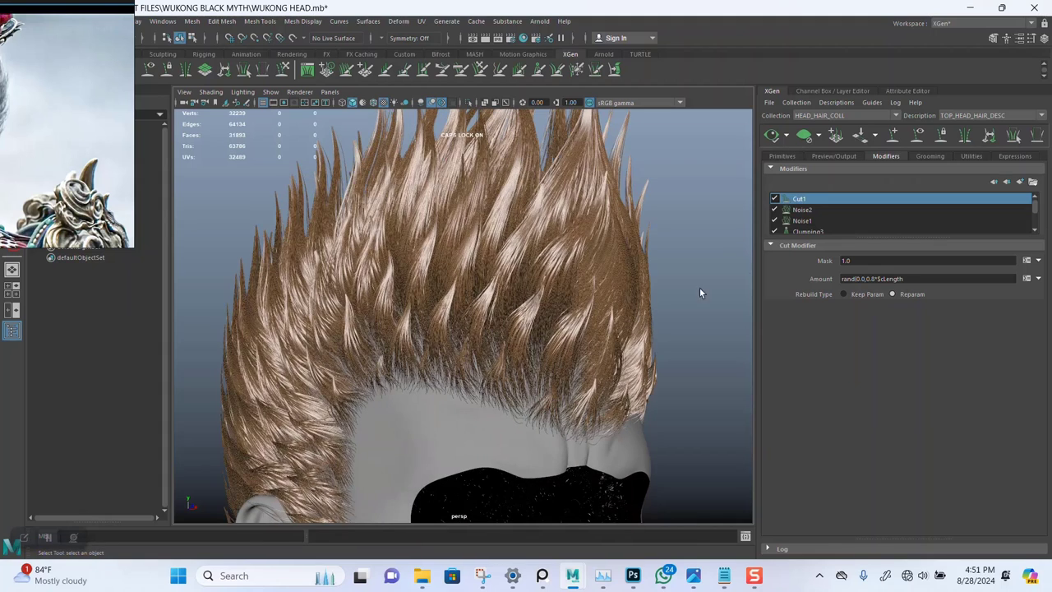
click(771, 136)
scroll(598, 315, down, 1)
alt+right_drag(594, 317, 564, 373)
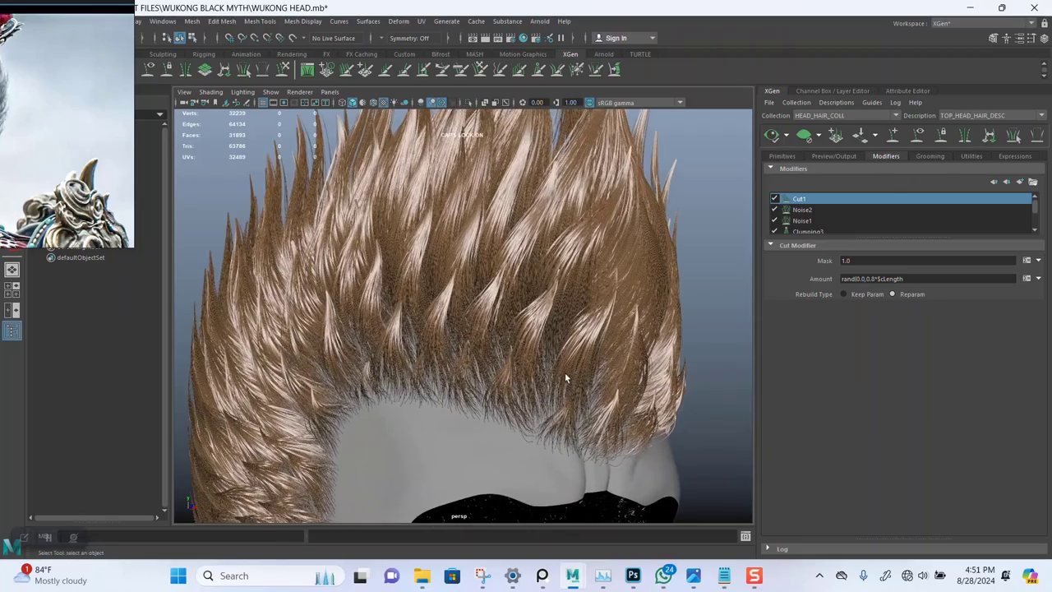
mouse_move(565, 372)
alt+mouse_down()
mouse_move(637, 366)
mouse_move(584, 370)
alt+mouse_up()
alt+right_drag(584, 371, 585, 380)
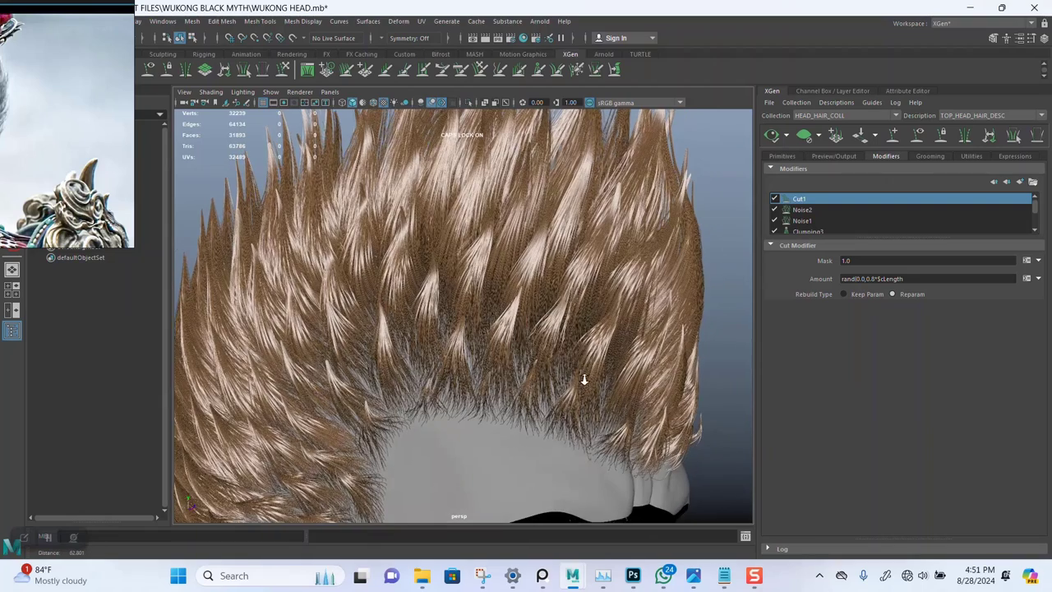
scroll(583, 379, up, 2)
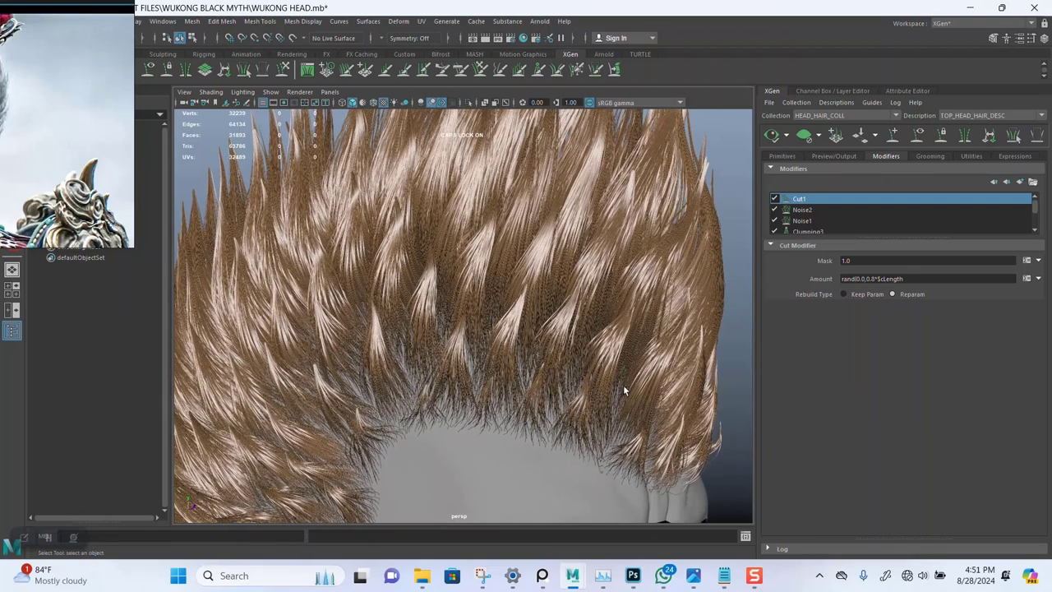
Step: Correct the Cut modifier's amount expression to rand(0.0,0.8)*$cLength and update the hair preview
click(874, 278)
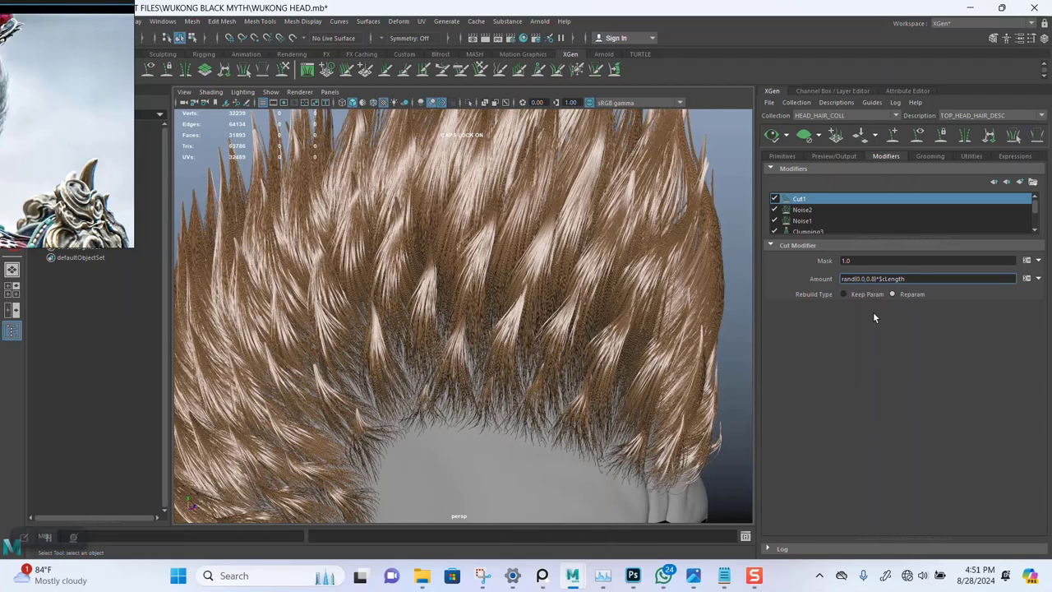
text())
key(Return)
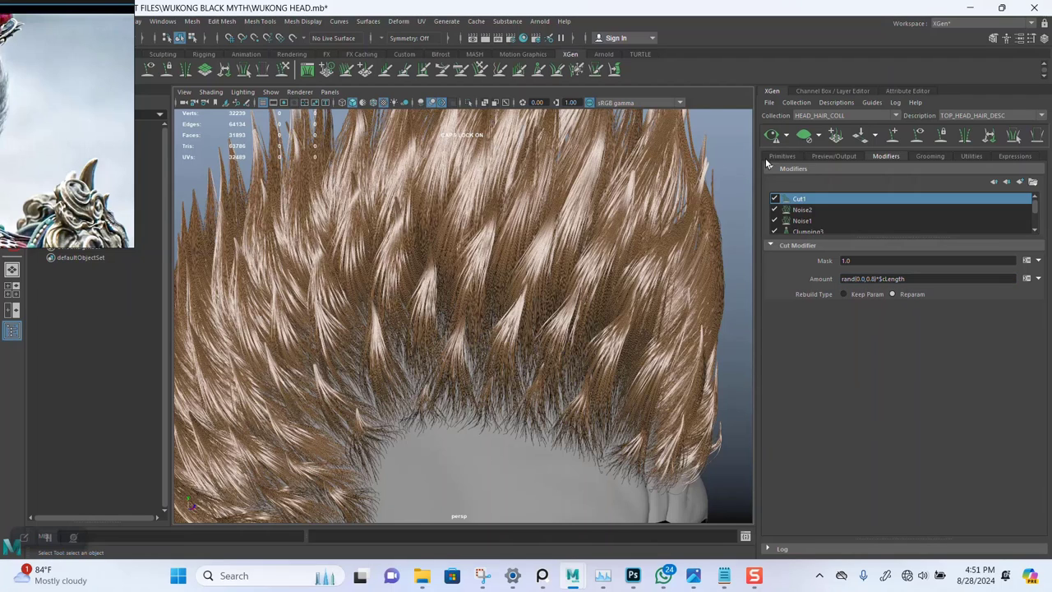
click(773, 137)
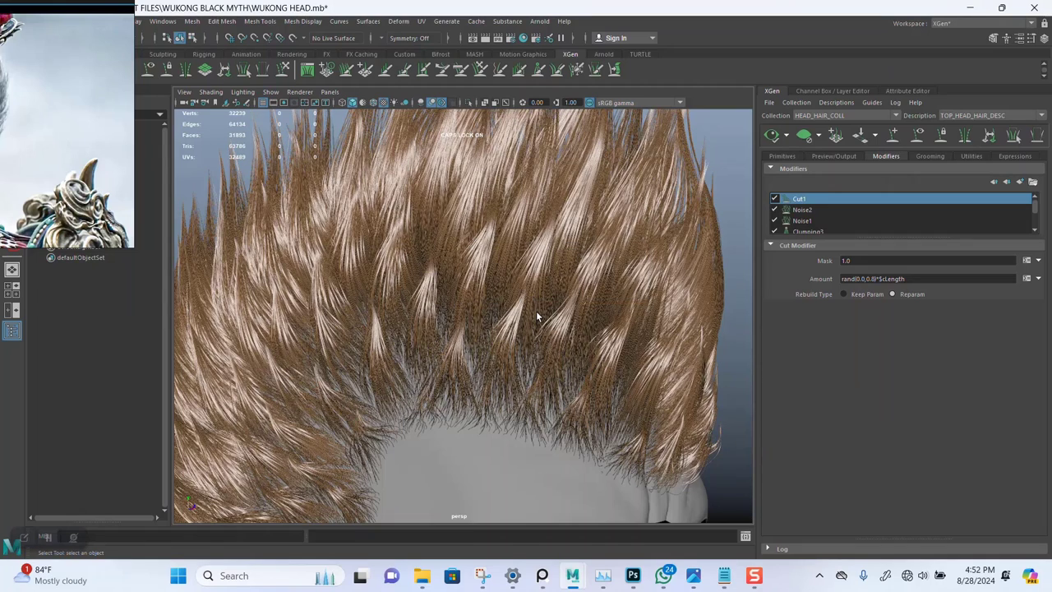
Step: Examine the whole hairstyle from the front and close up, checking its length variation and silhouette against the reference
scroll(535, 310, down, 4)
alt+drag(525, 381, 484, 355)
alt+right_drag(484, 354, 477, 314)
alt+middle_drag(476, 314, 480, 303)
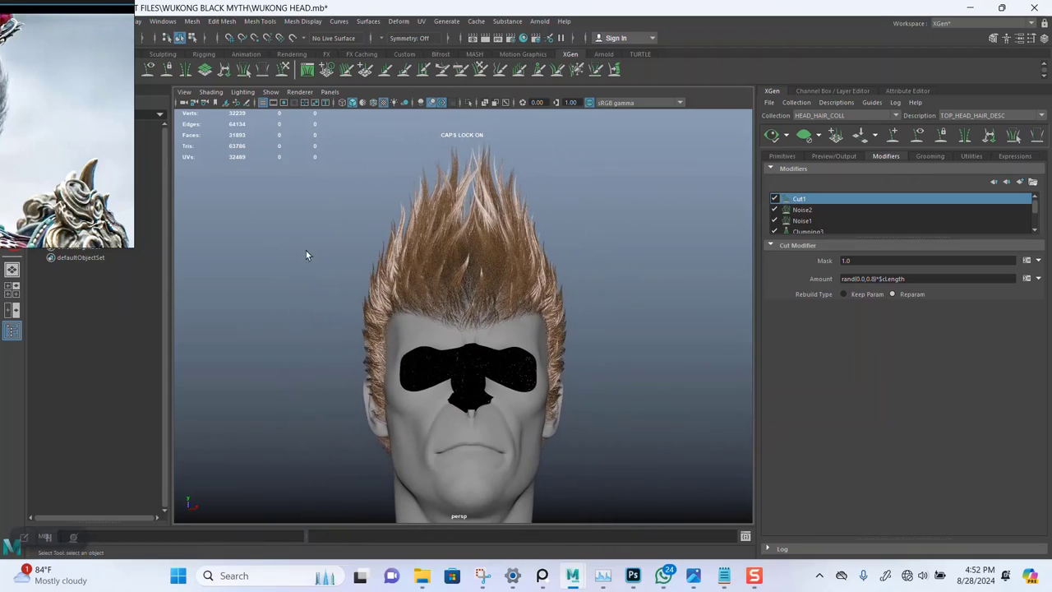
alt+right_drag(428, 345, 526, 410)
alt+drag(485, 332, 507, 315)
alt+right_drag(507, 315, 559, 407)
alt+middle_drag(505, 278, 463, 293)
alt+drag(463, 288, 515, 329)
alt+drag(434, 278, 439, 301)
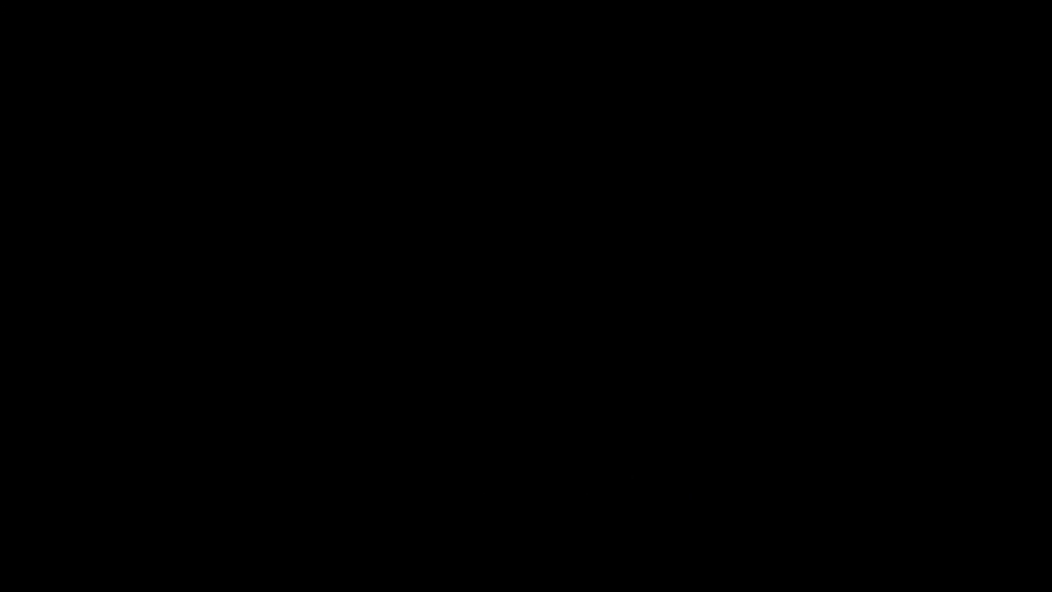